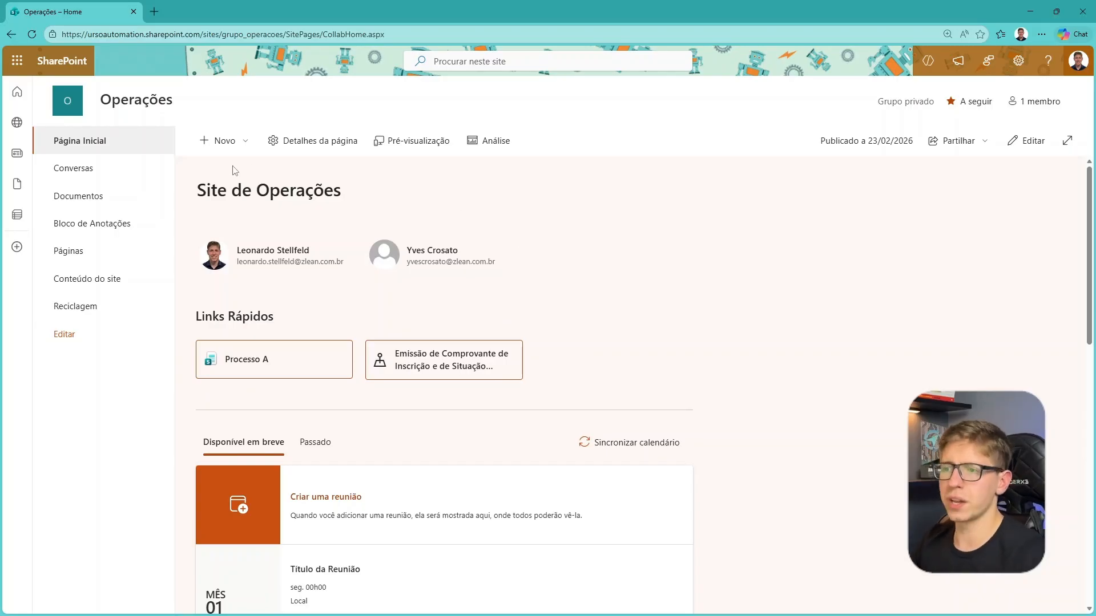
Step: Start a new blank list on the Operações site, built from scratch rather than from a template
left_click(231, 141)
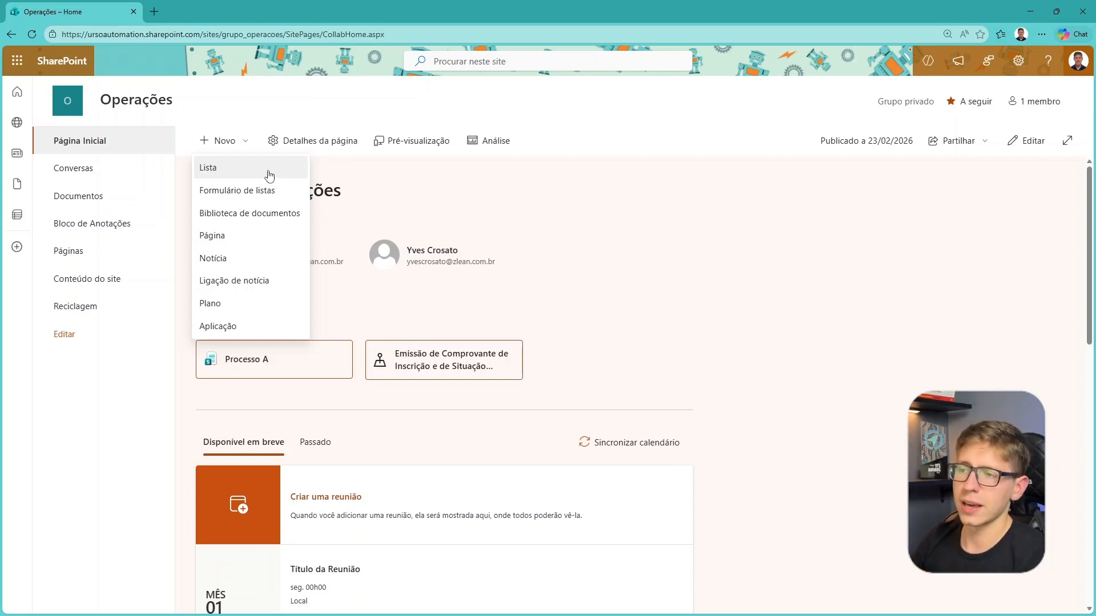
left_click(238, 147)
left_click(237, 148)
left_click(234, 170)
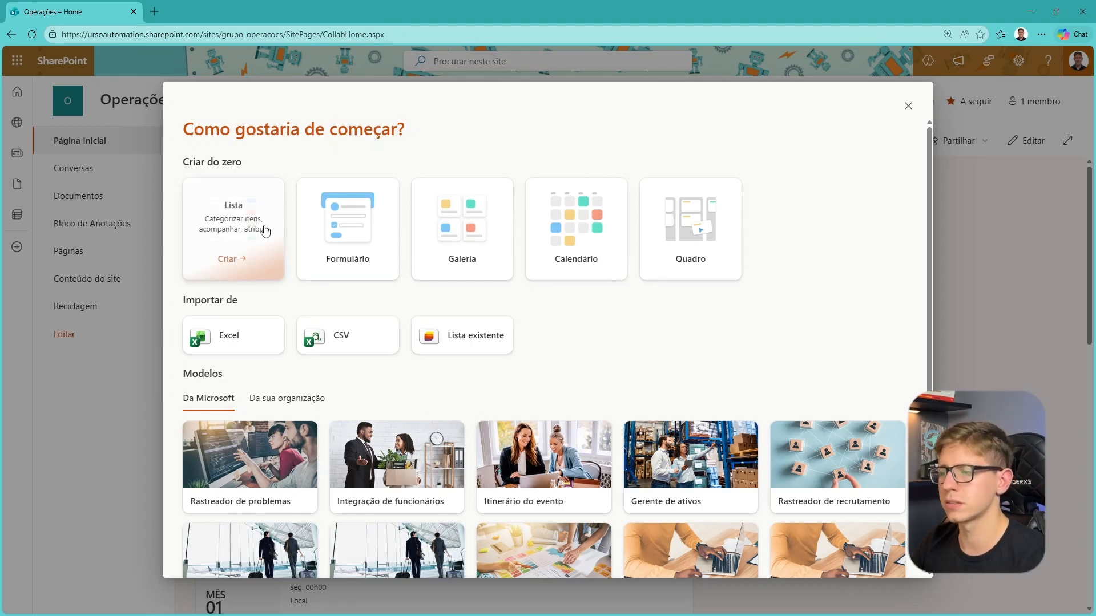
left_click(264, 229)
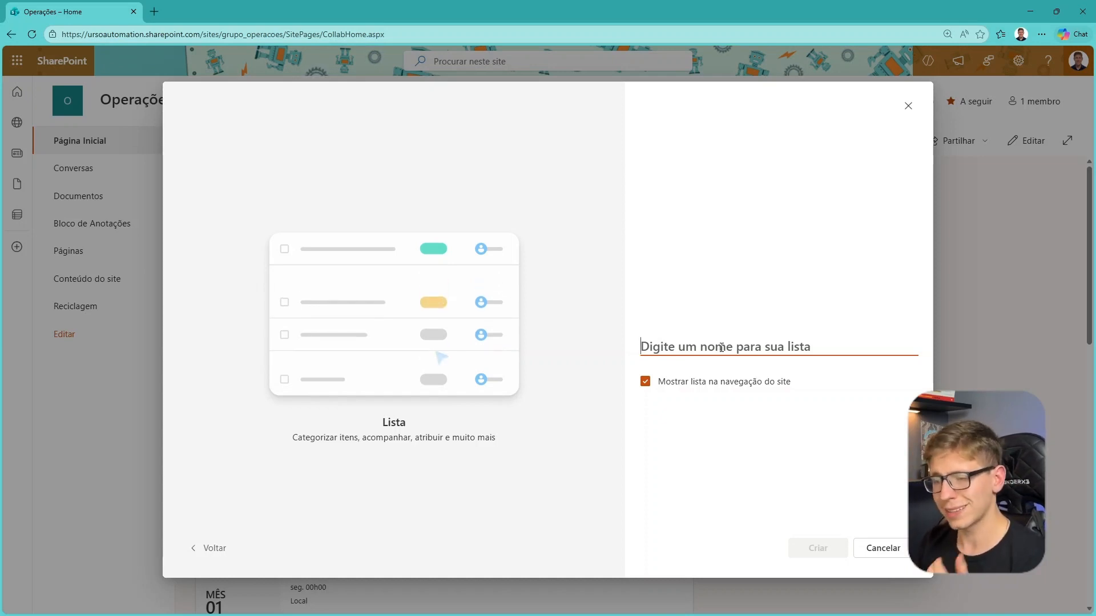
Step: Name the new list "Controle Tarefas", with a space between the two words
type("ControleTarefas")
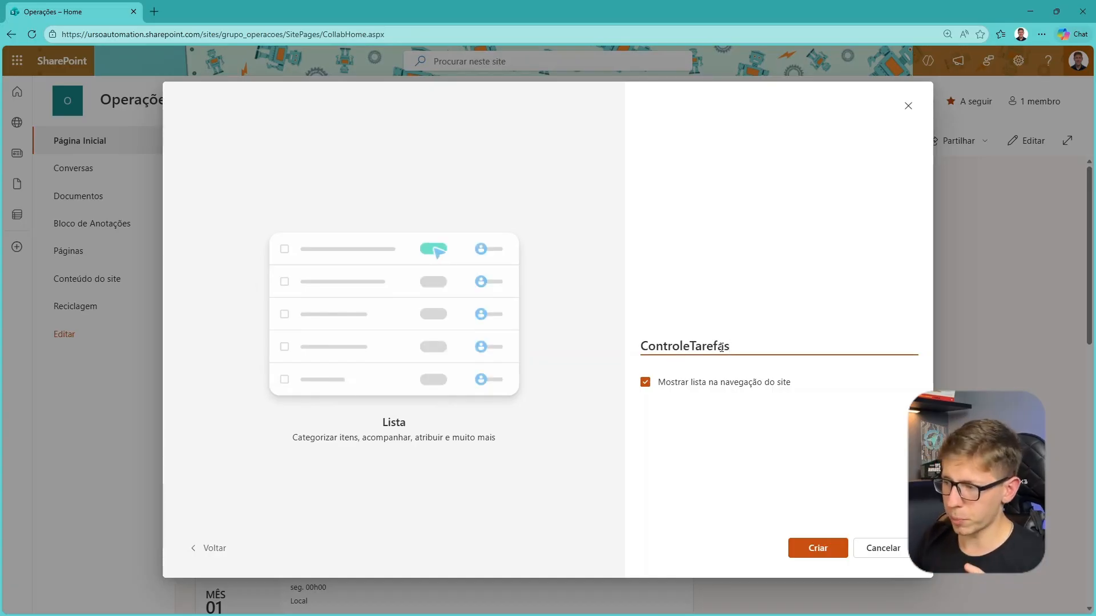
left_click(691, 346)
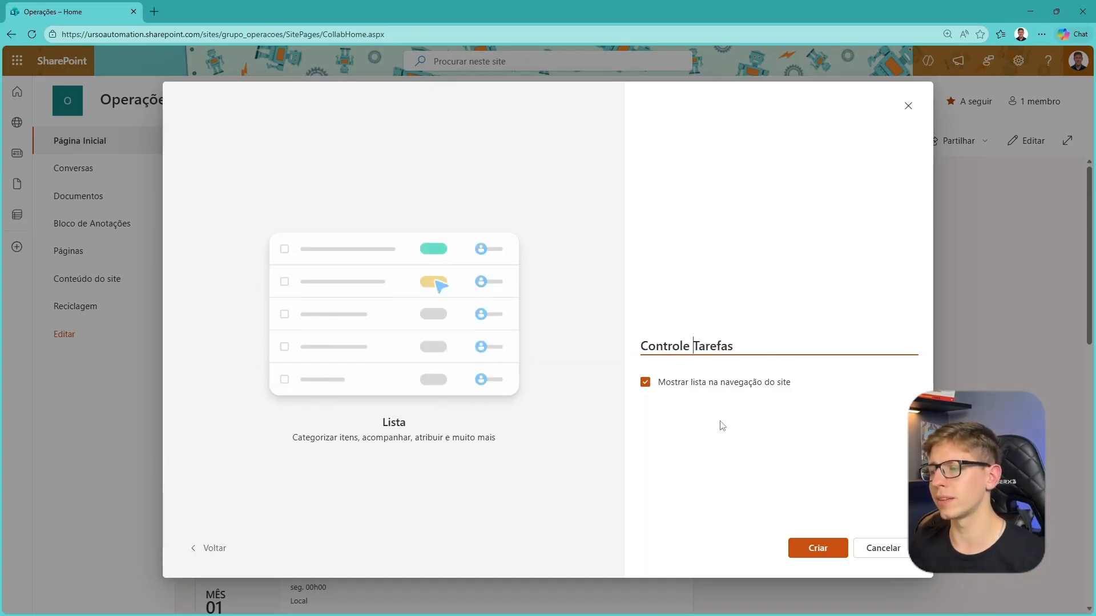
left_click(699, 436)
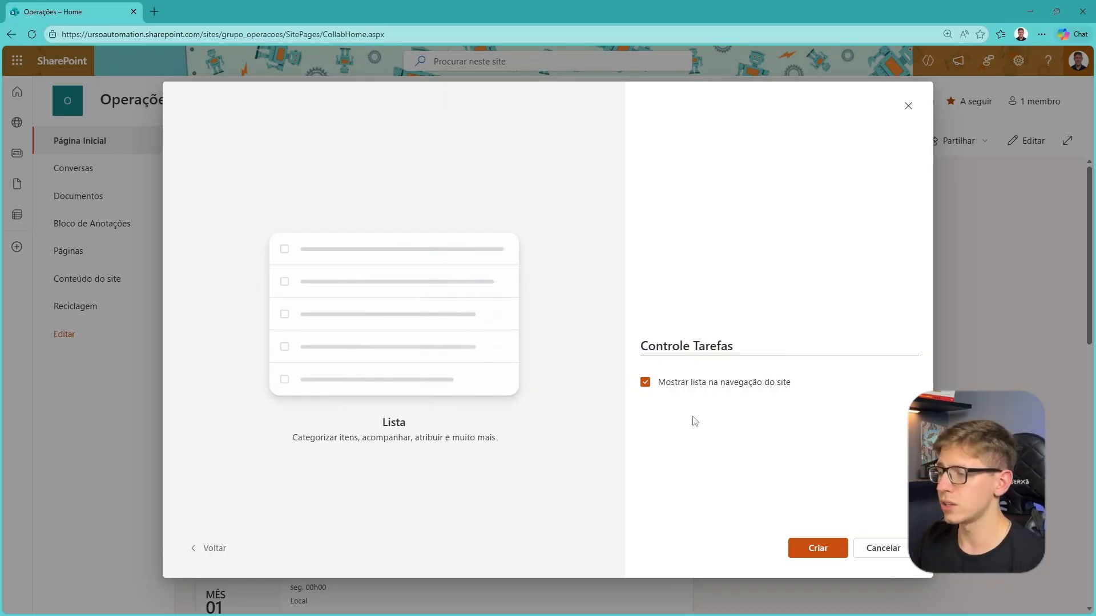
Step: Try the list name without the space and with an underscore between the two words
left_click(698, 347)
key("BackSpace")
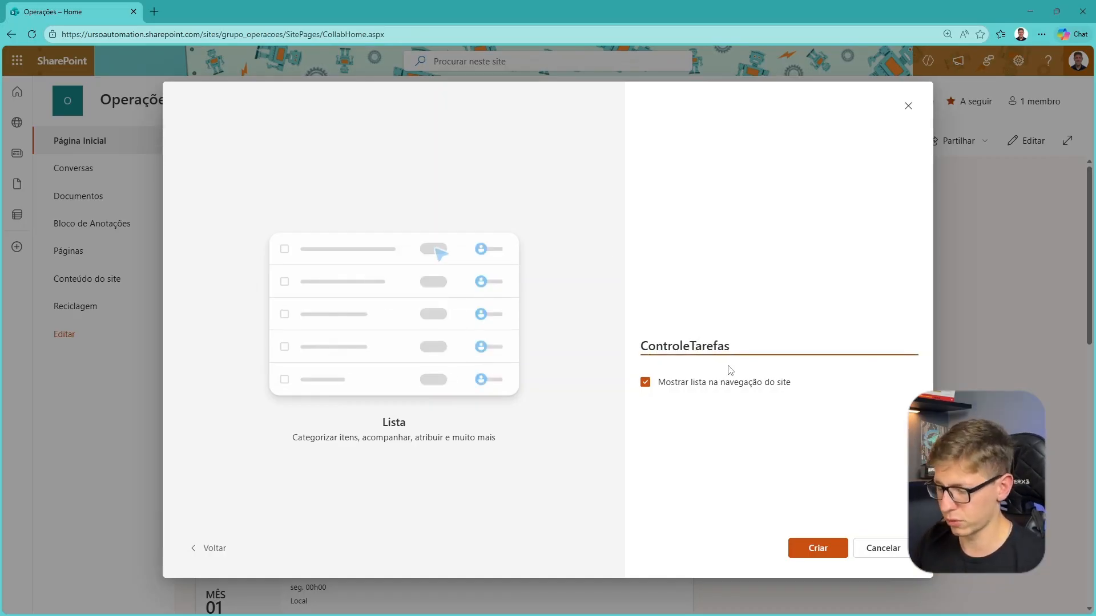
type("_")
key("BackSpace")
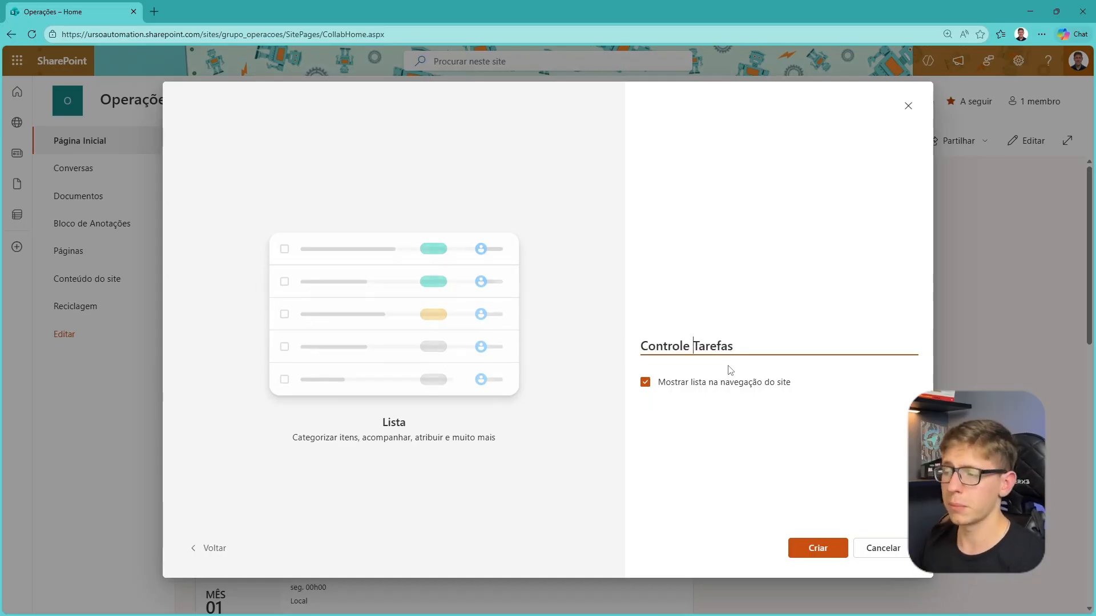
Step: Create the Controle Tarefas list, keeping it shown in the site navigation
left_click(815, 545)
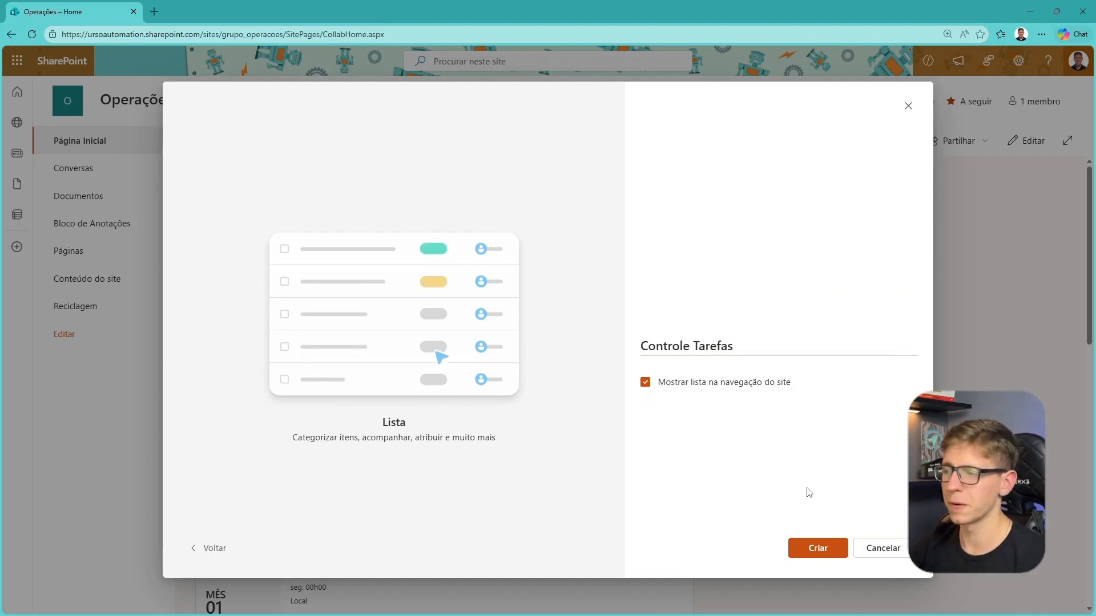
left_click_drag(698, 345, 680, 346)
left_click(600, 361)
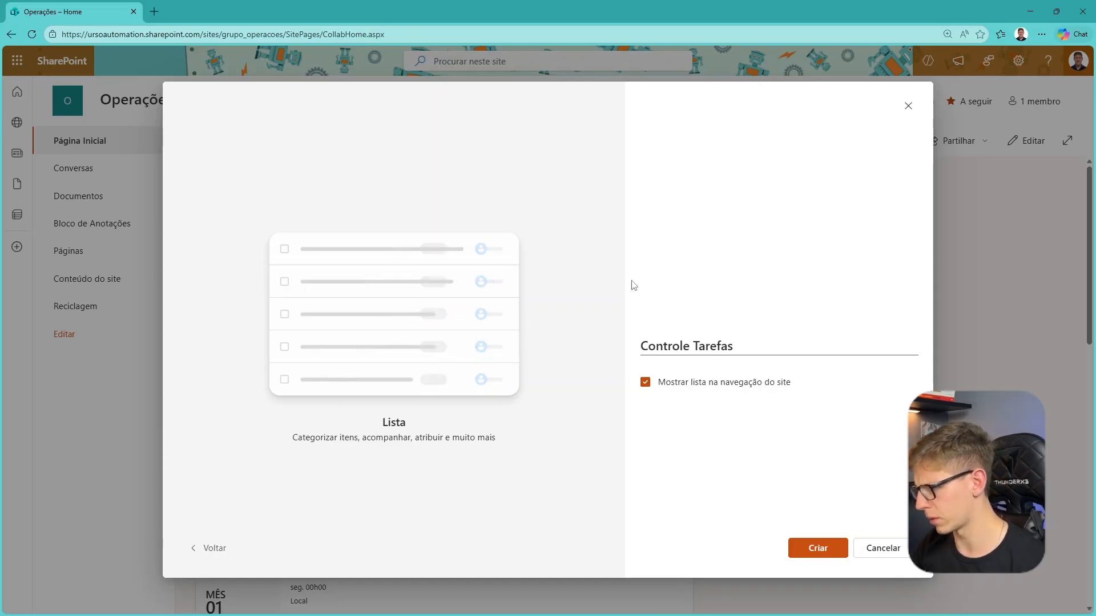
left_click(825, 547)
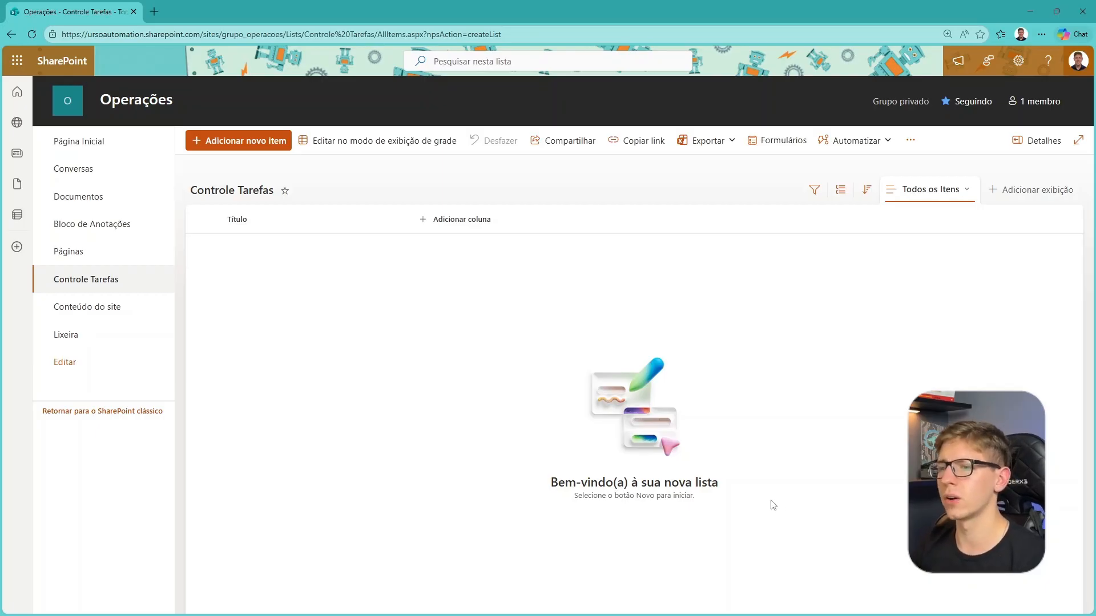
Step: View the blank new item form without saving, and switch the list's grid editing view on and off
left_click(269, 142)
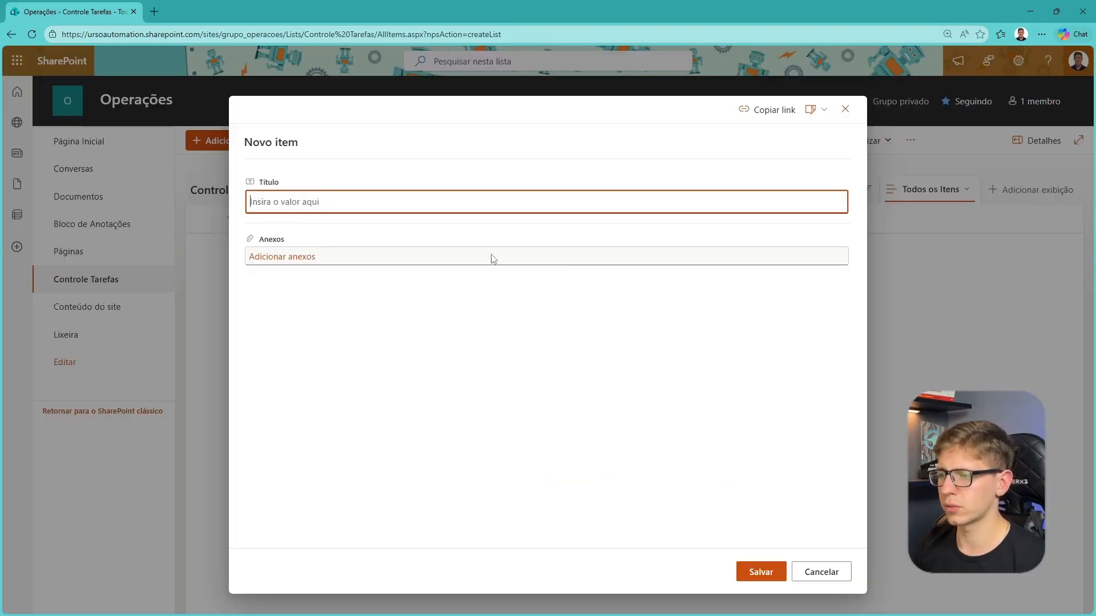
left_click(828, 574)
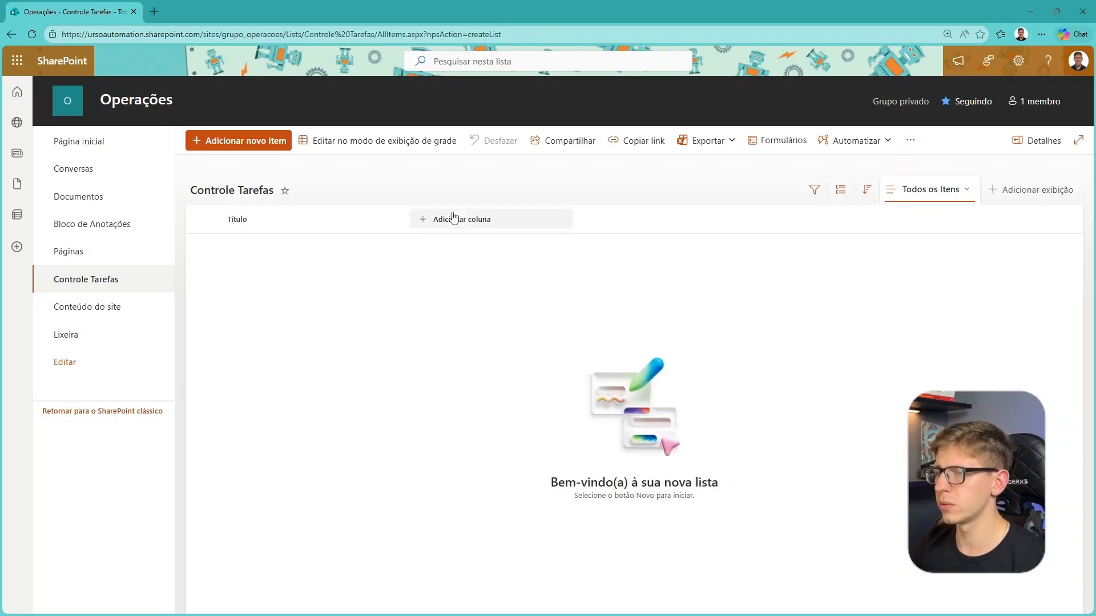
left_click(367, 140)
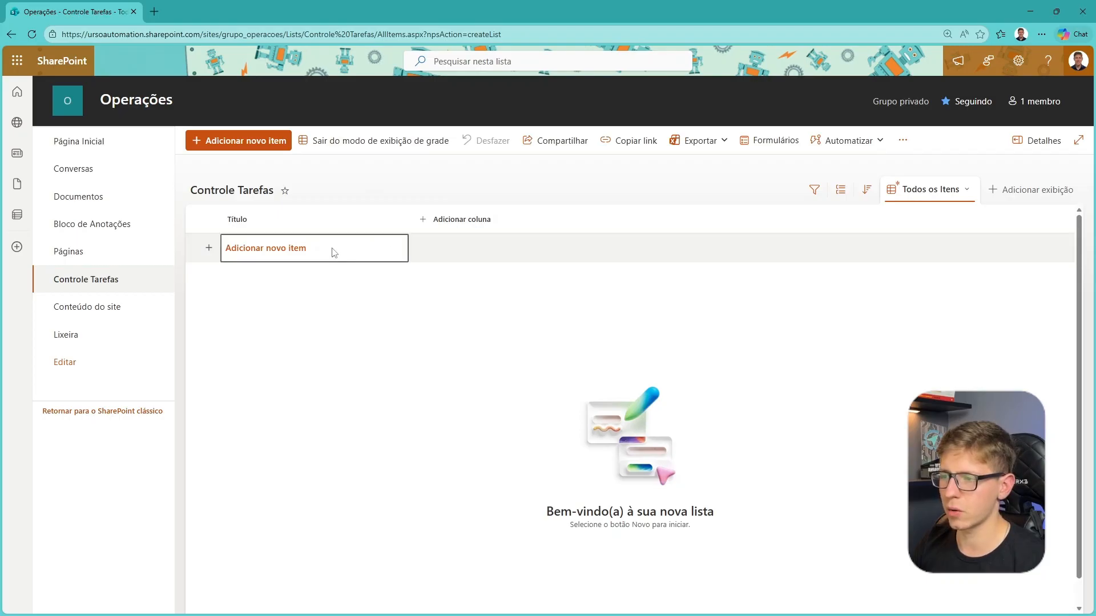
left_click(380, 141)
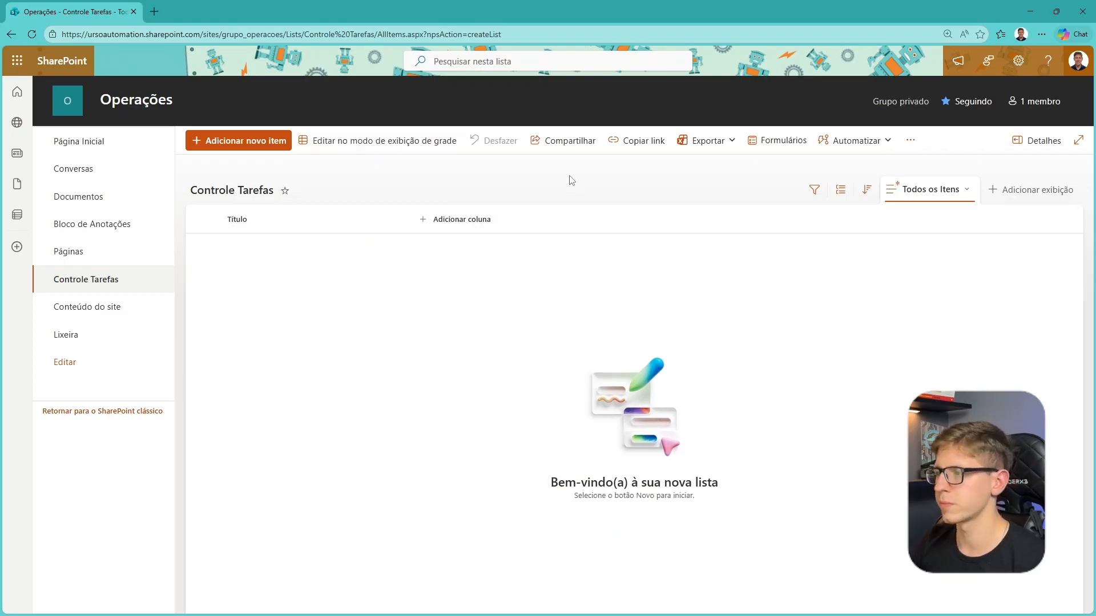
Step: View the list's sharing options and copy the link to the Controle Tarefas list
left_click(571, 147)
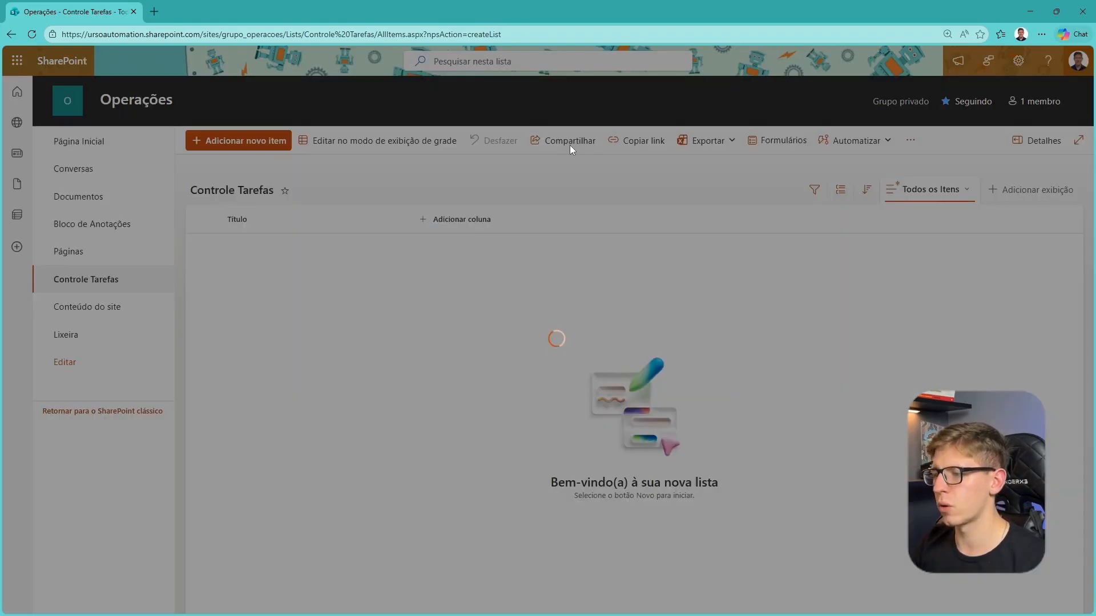
left_click(673, 252)
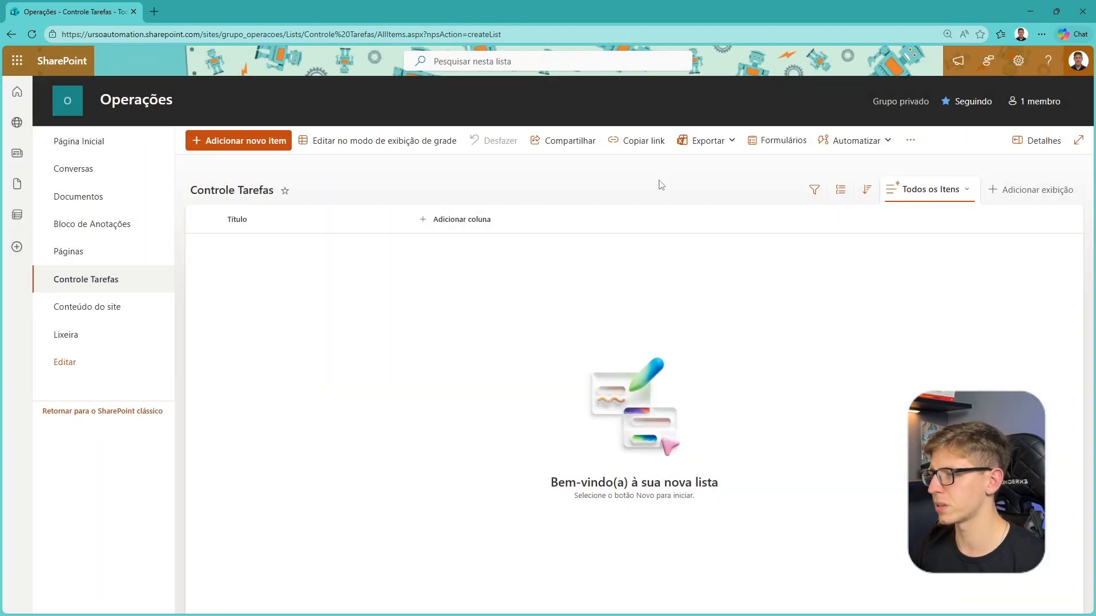
left_click(639, 142)
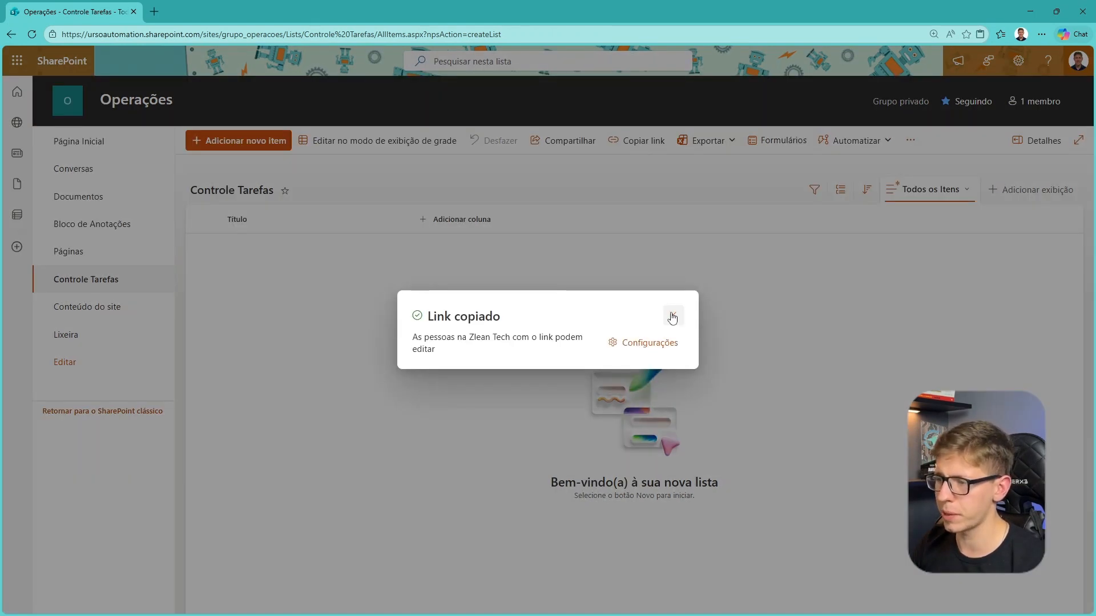
left_click(672, 314)
left_click_drag(197, 251, 492, 384)
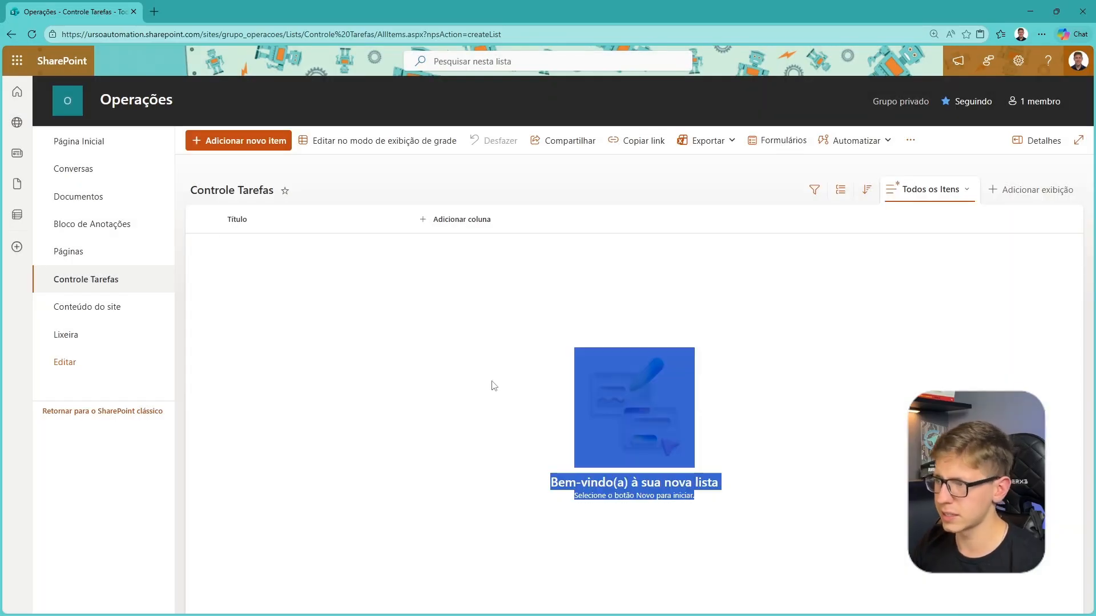
left_click(494, 386)
left_click(642, 141)
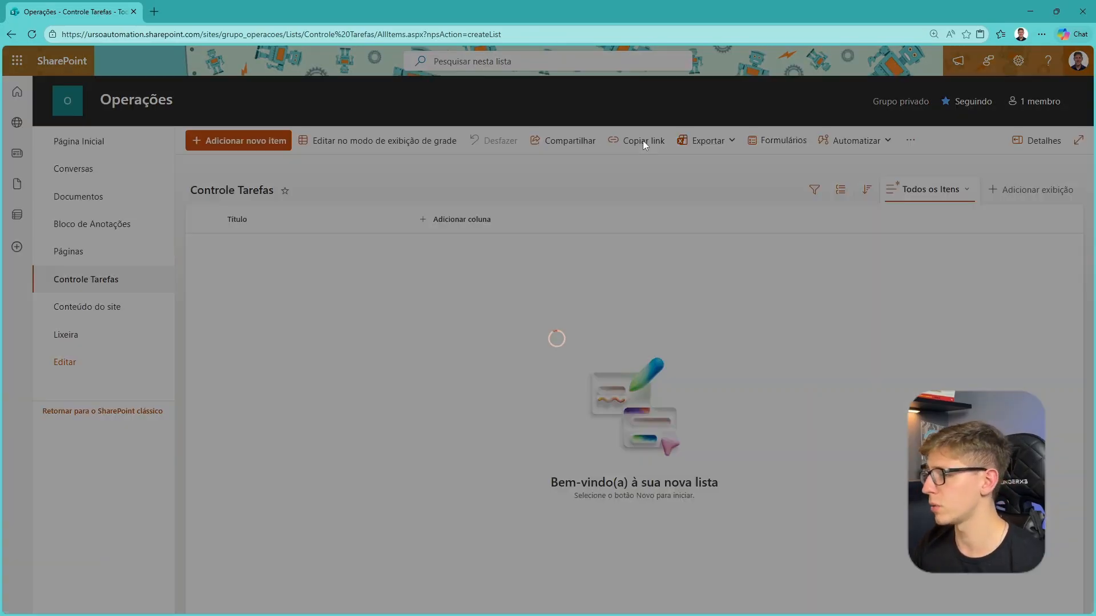
left_click(672, 316)
Step: Examine the export formats and the automation options offered for the list
left_click(716, 150)
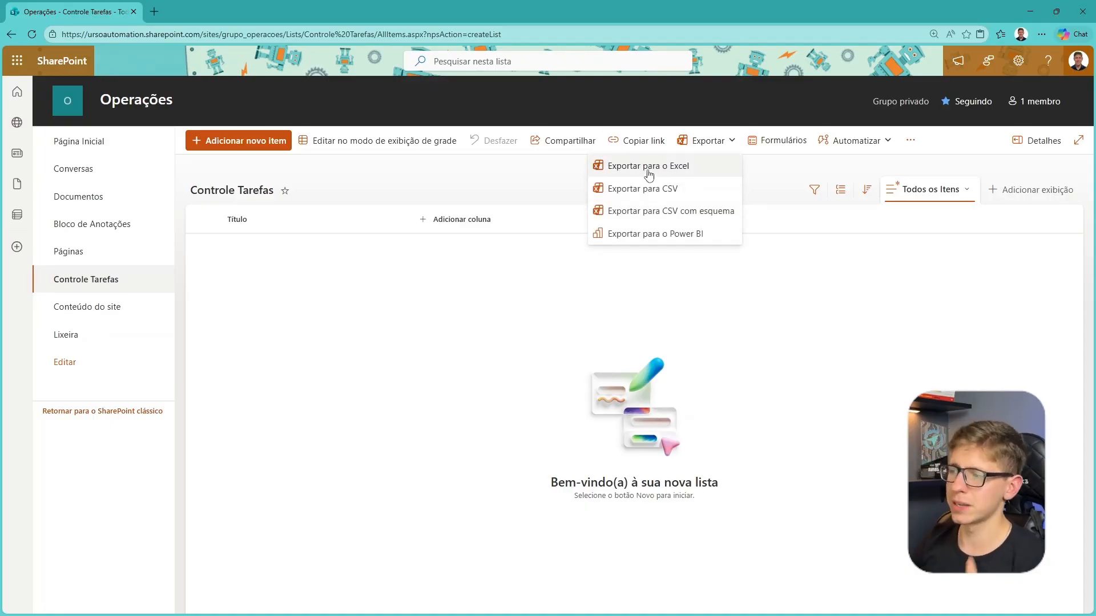
left_click(782, 285)
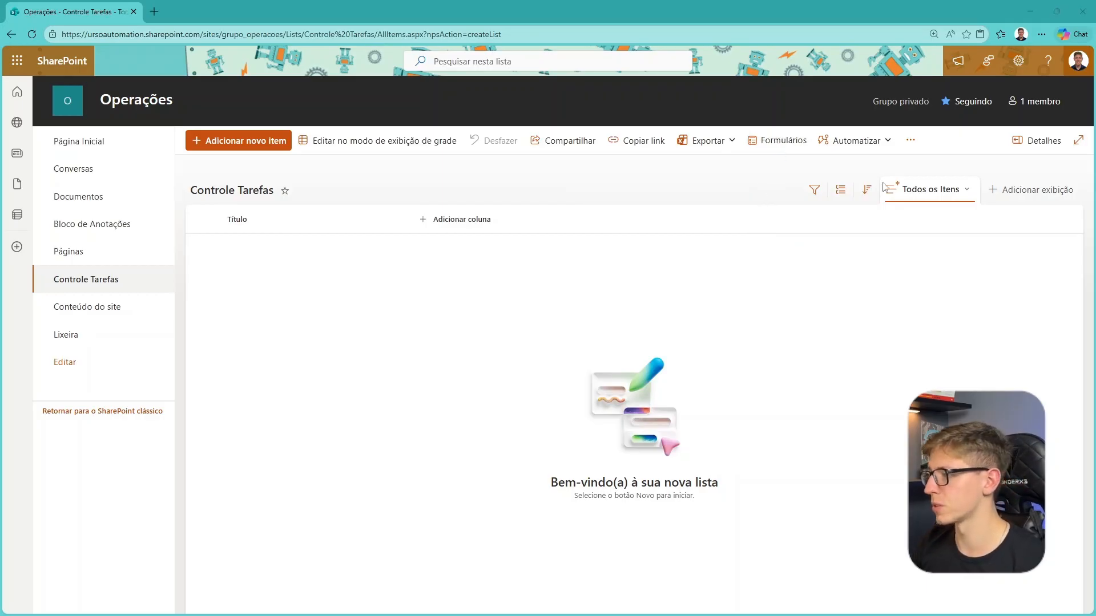
left_click(861, 143)
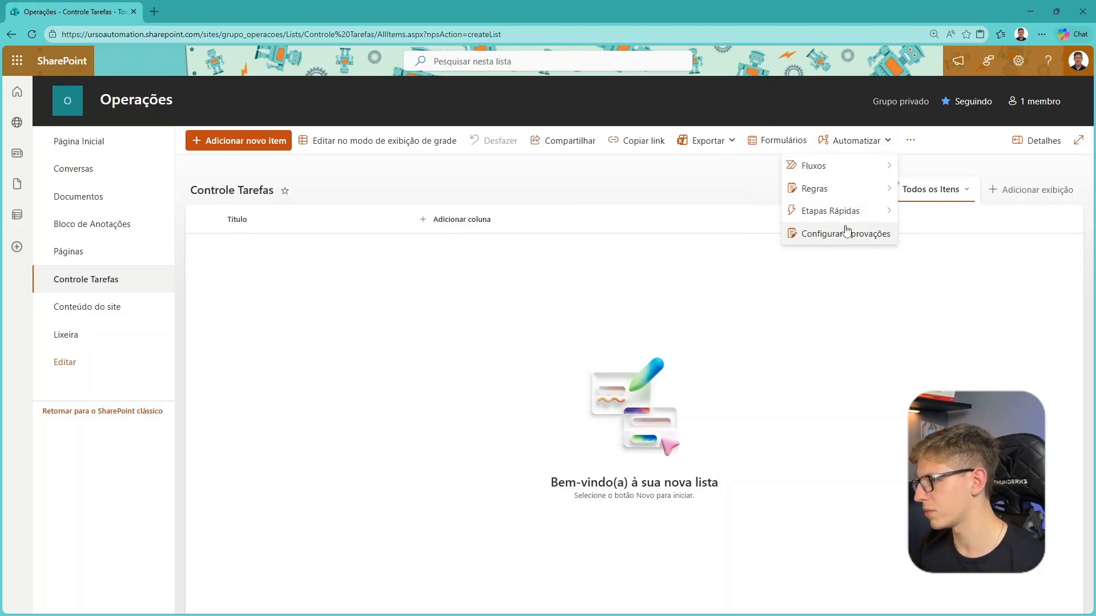
left_click(861, 382)
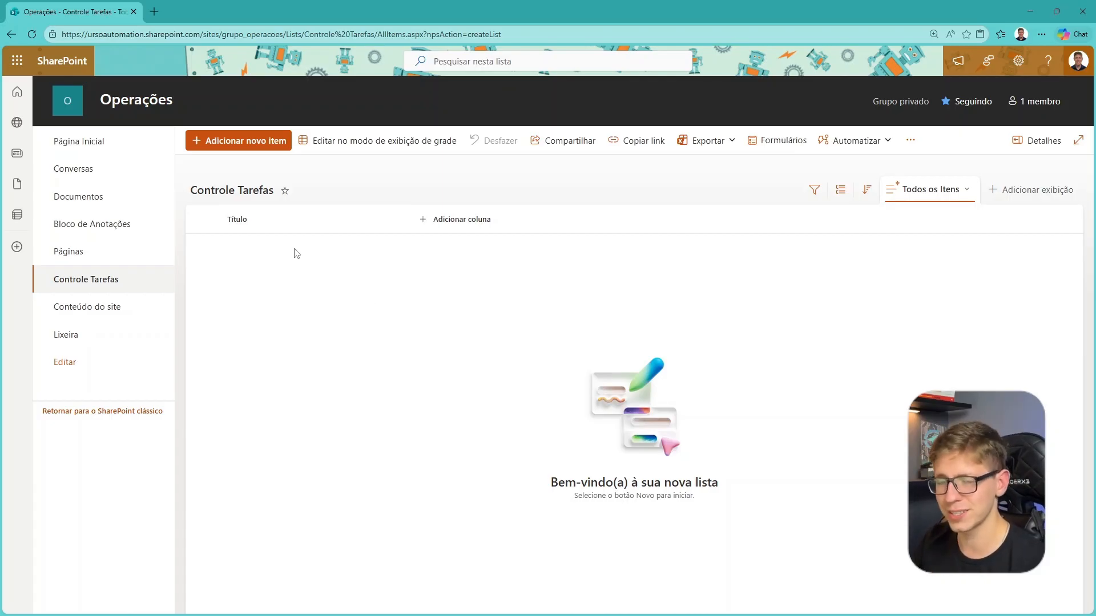
Step: Hide the Título column from the list view
left_click(267, 221)
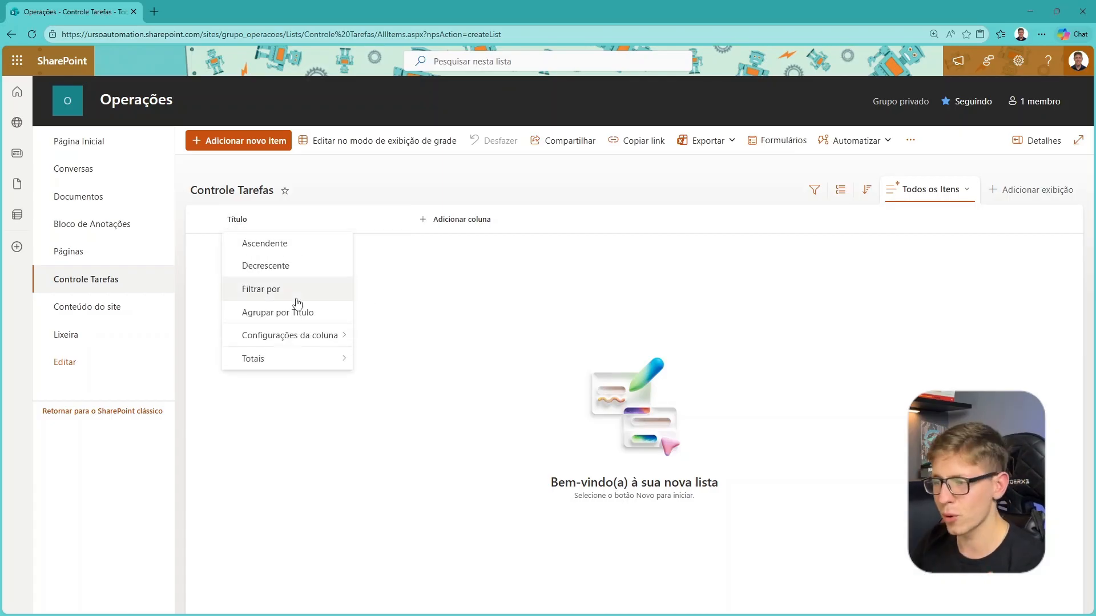
mouse_move(297, 334)
left_click(414, 364)
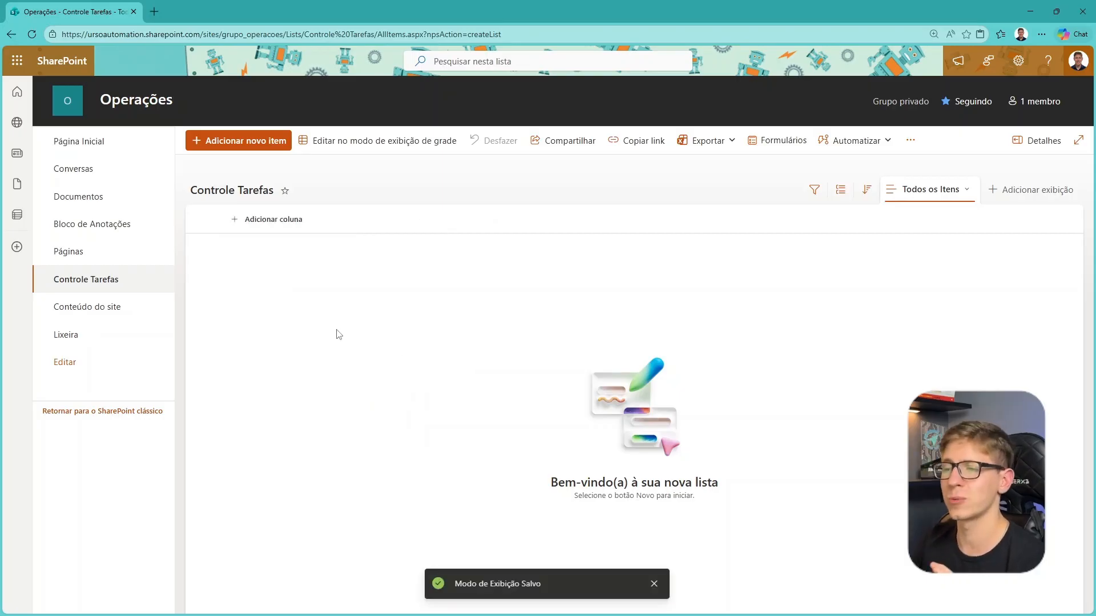
Step: Start adding a column and examine the types Opção, Data e hora, Várias linhas de texto, Pessoa, Número and Etapas rápidas
left_click(274, 221)
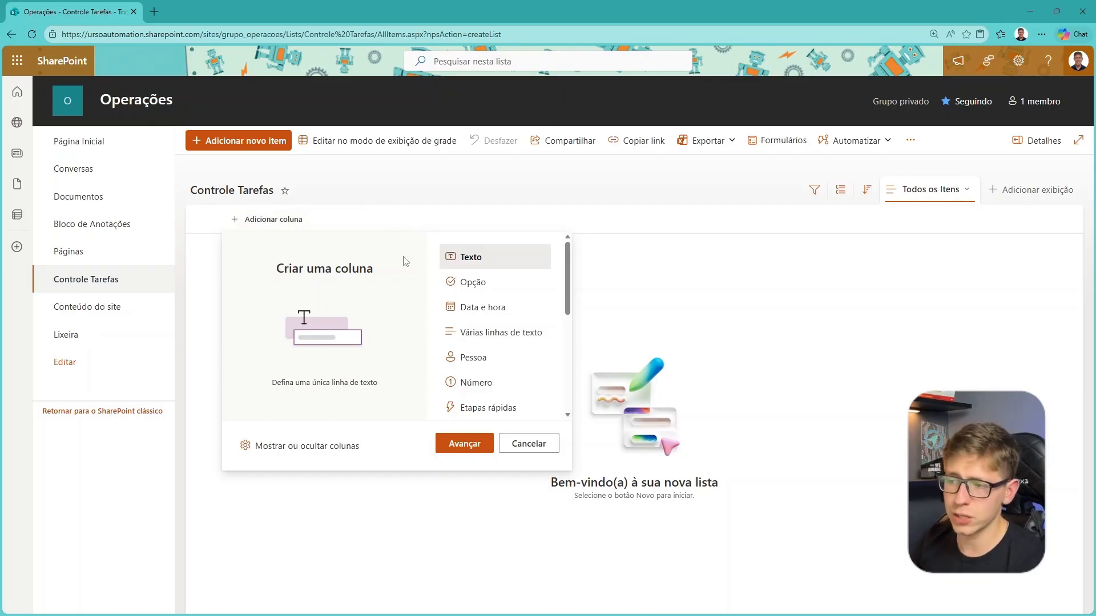
scroll(506, 299, "down", 1)
scroll(506, 303, "up", 1)
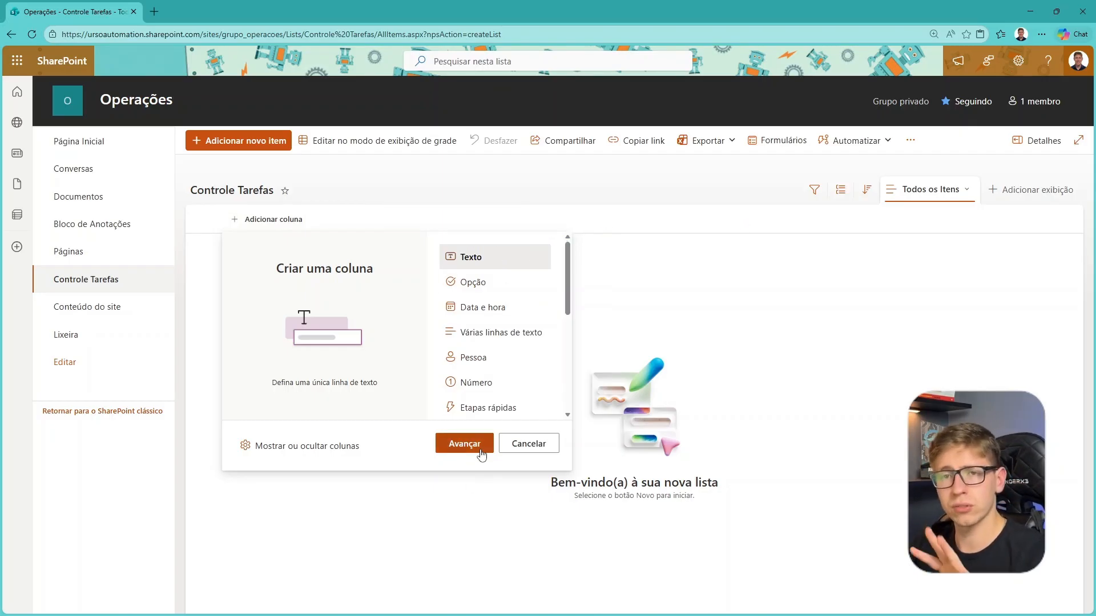
left_click(543, 288)
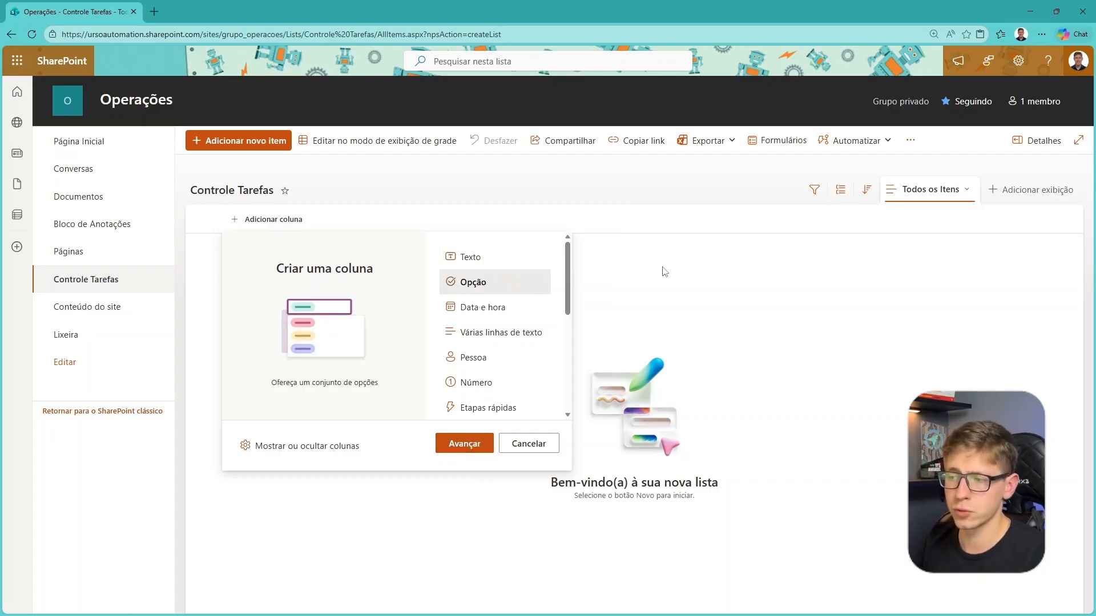
left_click(515, 314)
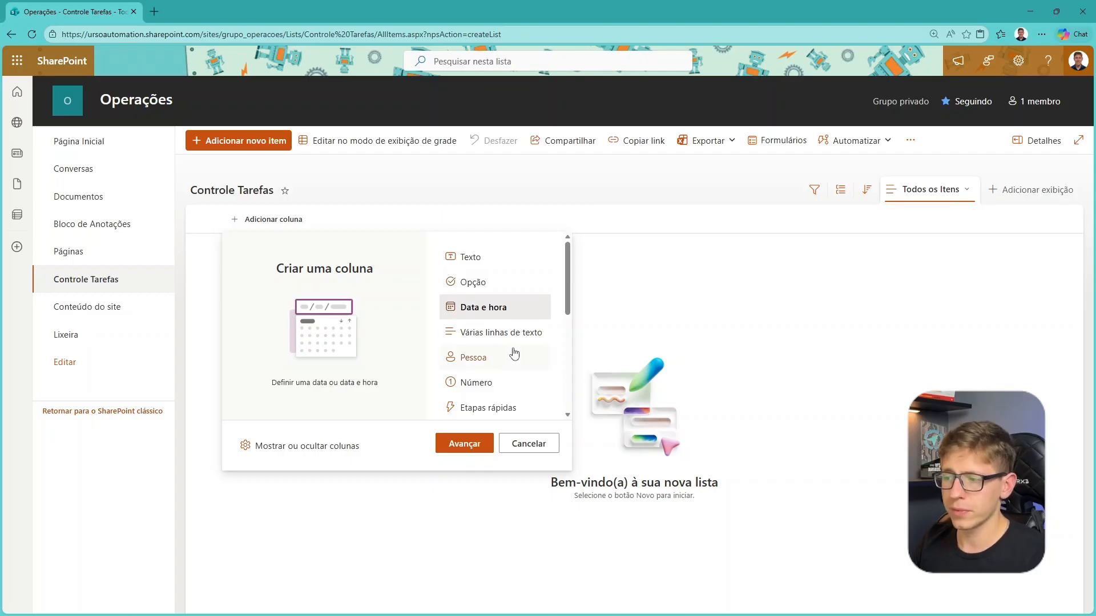
left_click(517, 337)
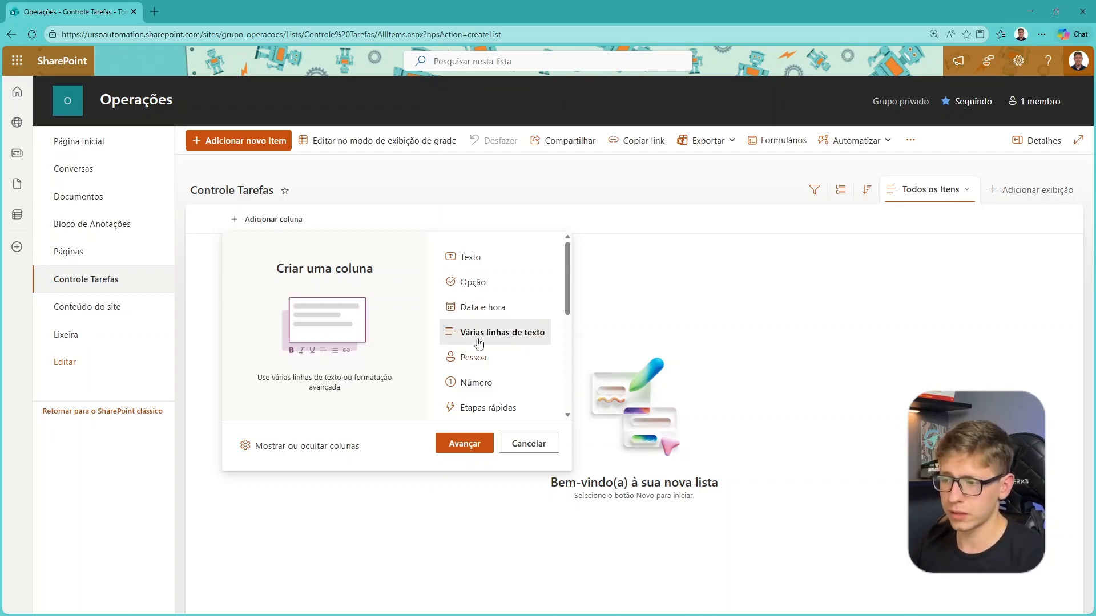
scroll(506, 298, "down", 1)
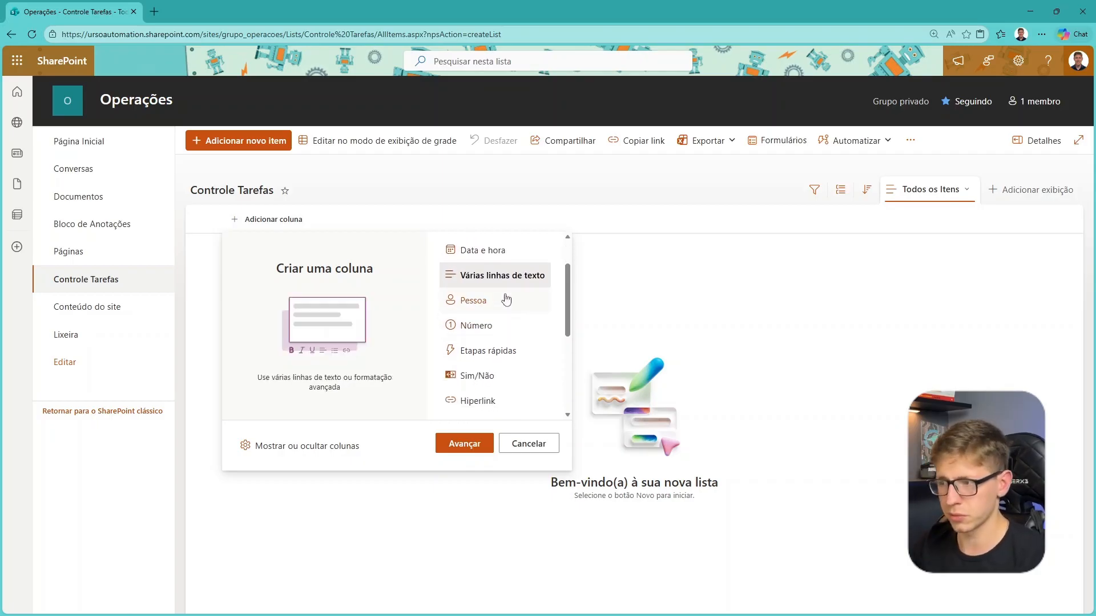
left_click(506, 298)
scroll(528, 283, "up", 1)
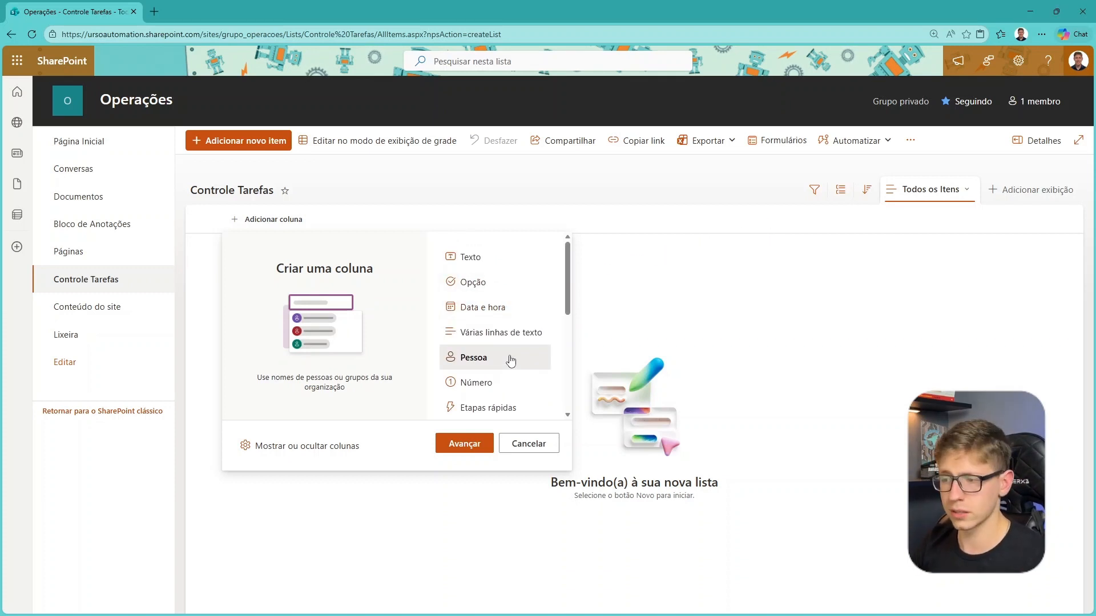
scroll(505, 362, "down", 1)
left_click(488, 327)
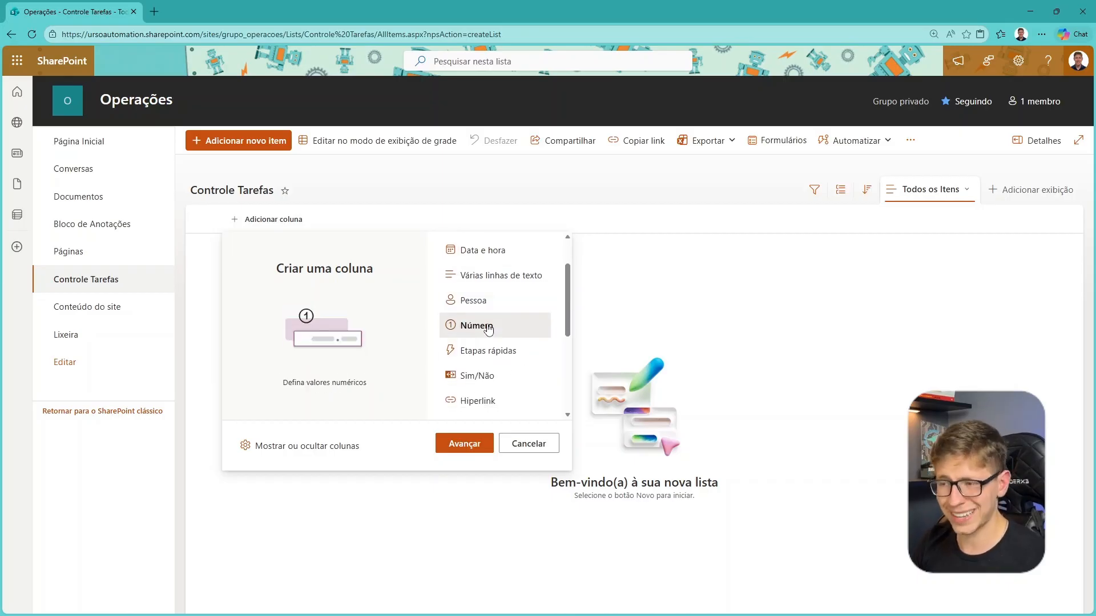
scroll(487, 325, "down", 1)
left_click(498, 304)
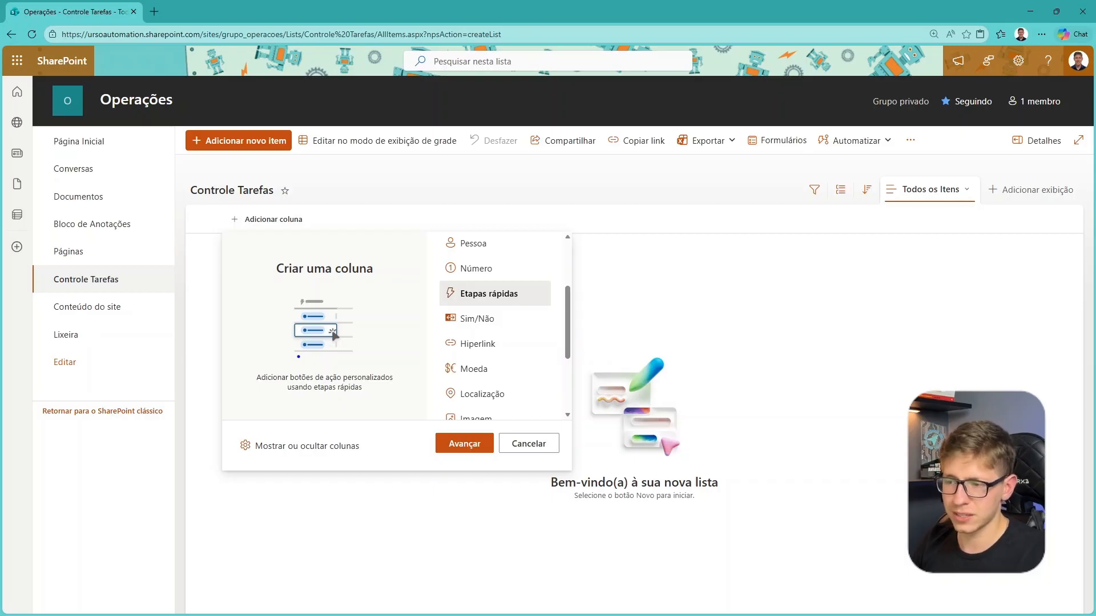
left_click_drag(298, 356, 219, 437)
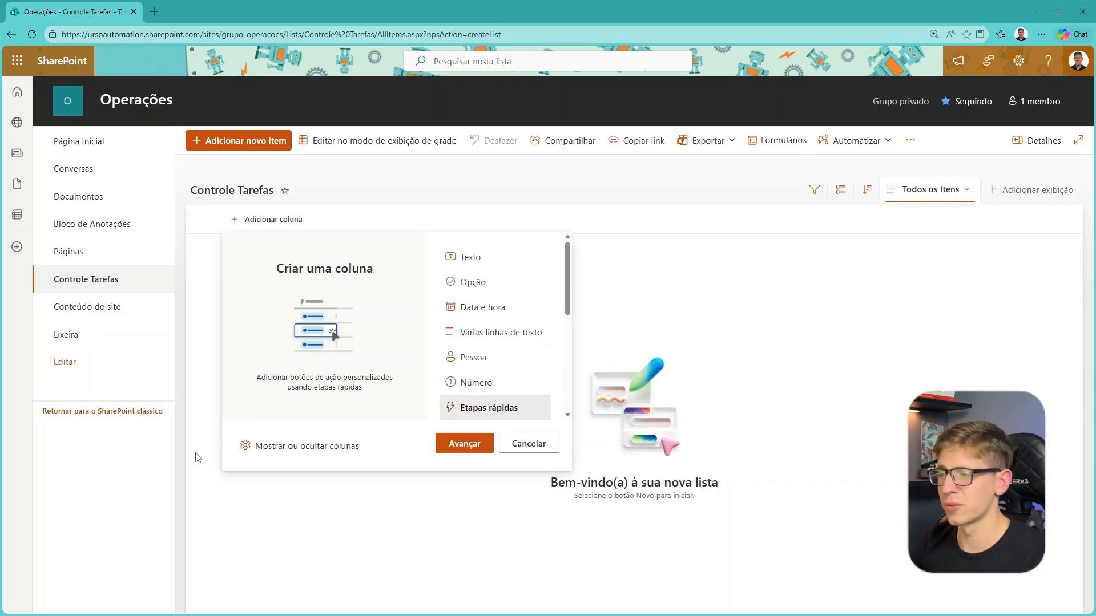
Step: Examine the column types Sim/Não, Hiperlink, Moeda, Localização, Imagem, Metadados gerenciados, Pesquisa and Classificação Média
scroll(531, 311, "down", 2)
left_click(506, 321)
scroll(506, 321, "down", 1)
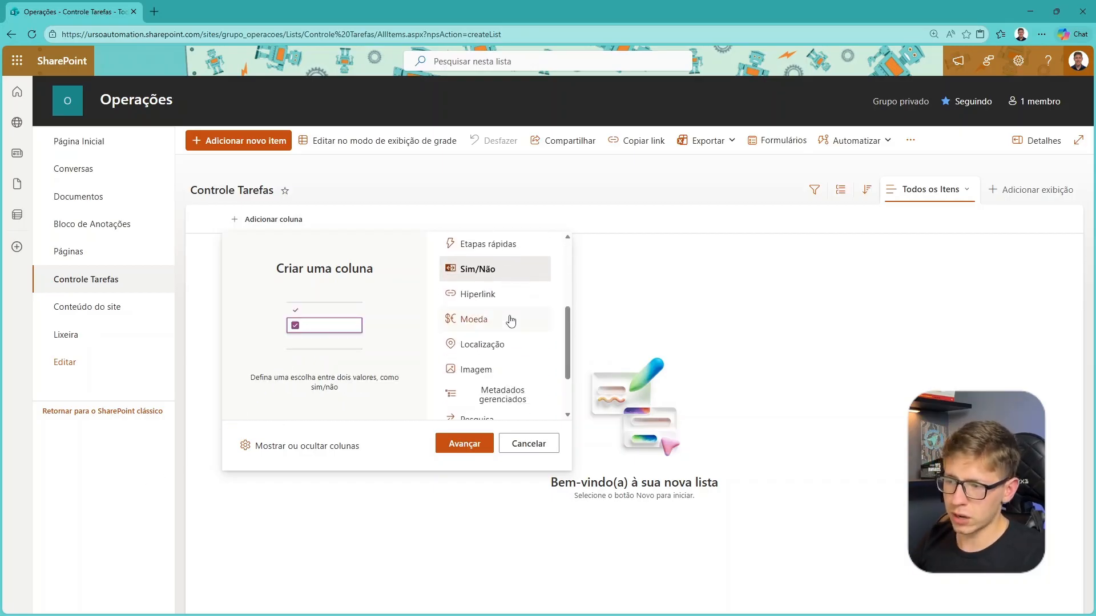
left_click(500, 290)
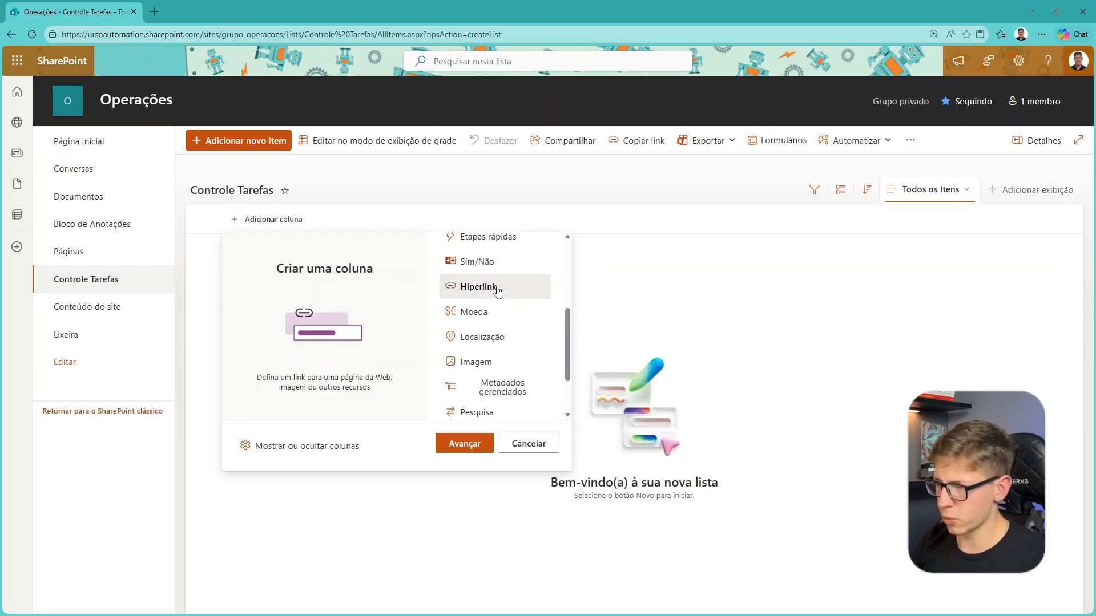
left_click(481, 314)
left_click(505, 340)
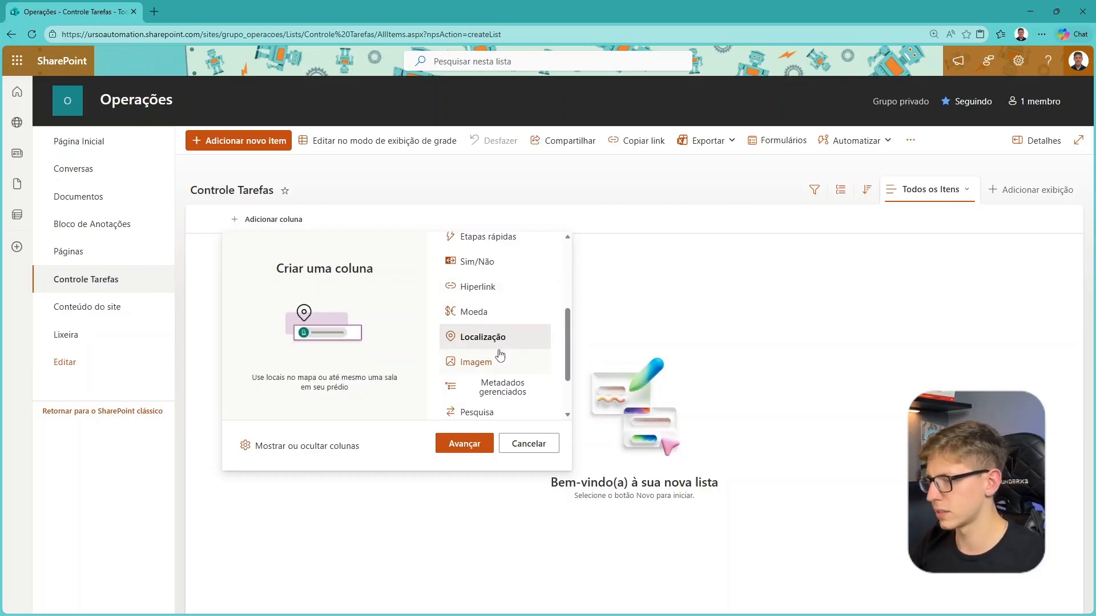
left_click(496, 359)
scroll(513, 336, "down", 1)
left_click(517, 323)
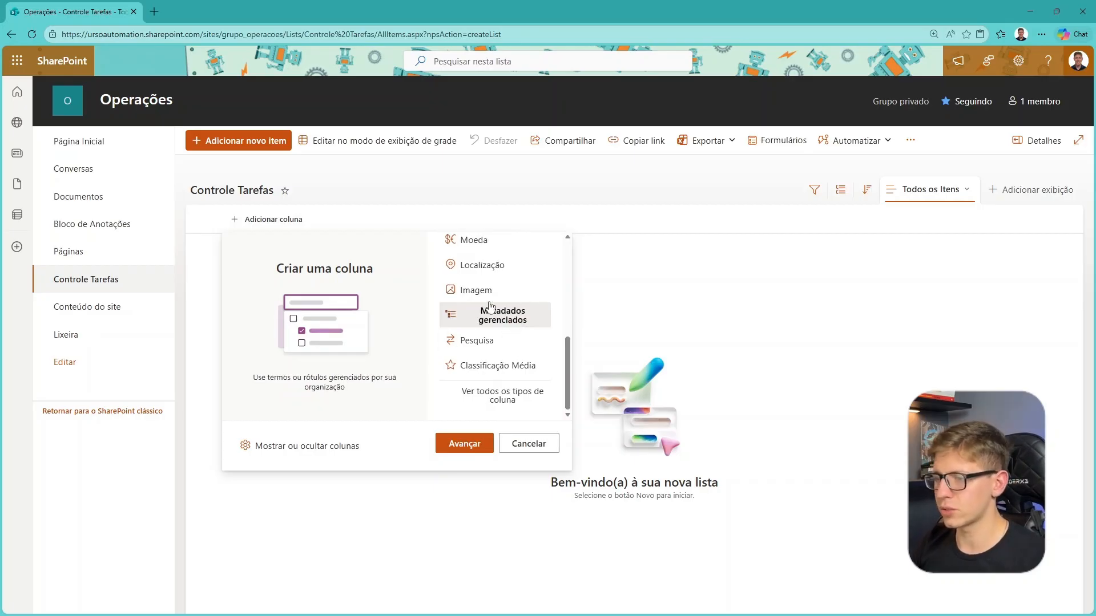
left_click(494, 344)
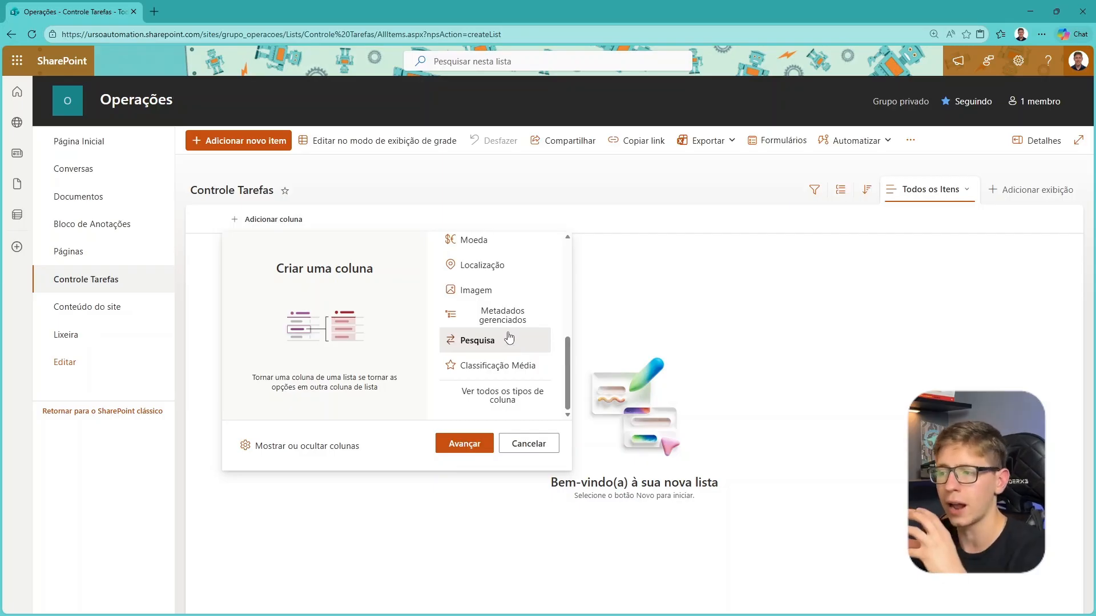
left_click(494, 364)
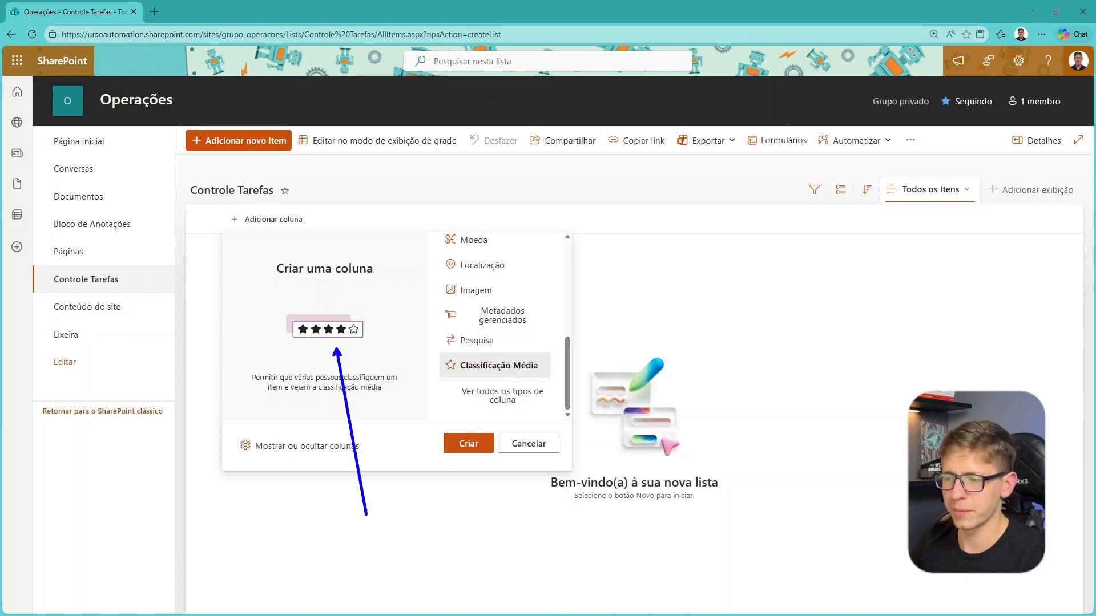
scroll(489, 340, "up", 5)
scroll(510, 346, "down", 3)
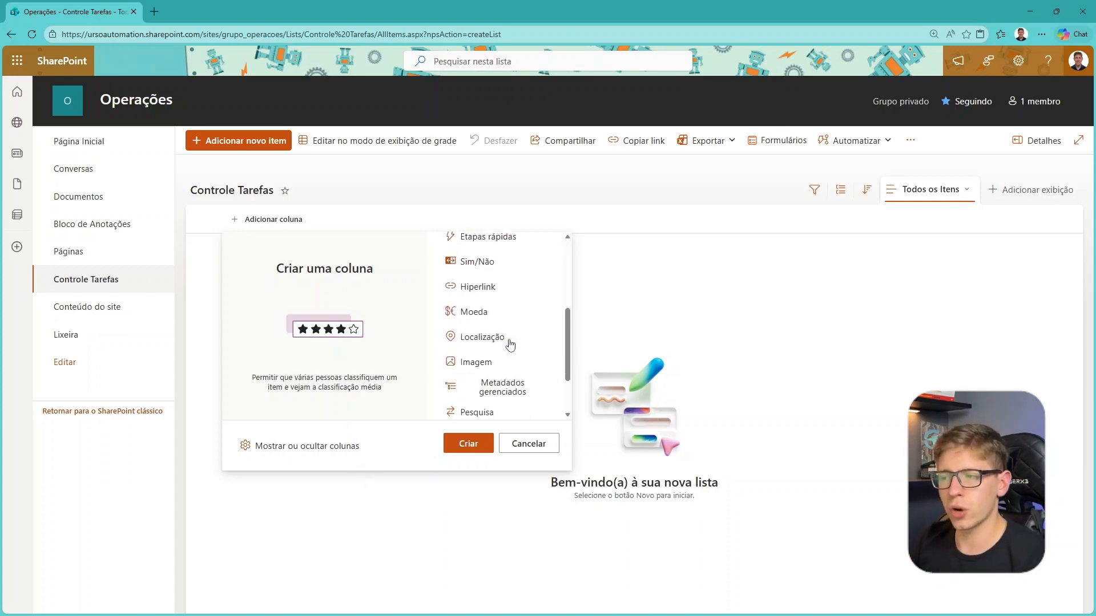
scroll(509, 345, "up", 3)
scroll(485, 383, "down", 5)
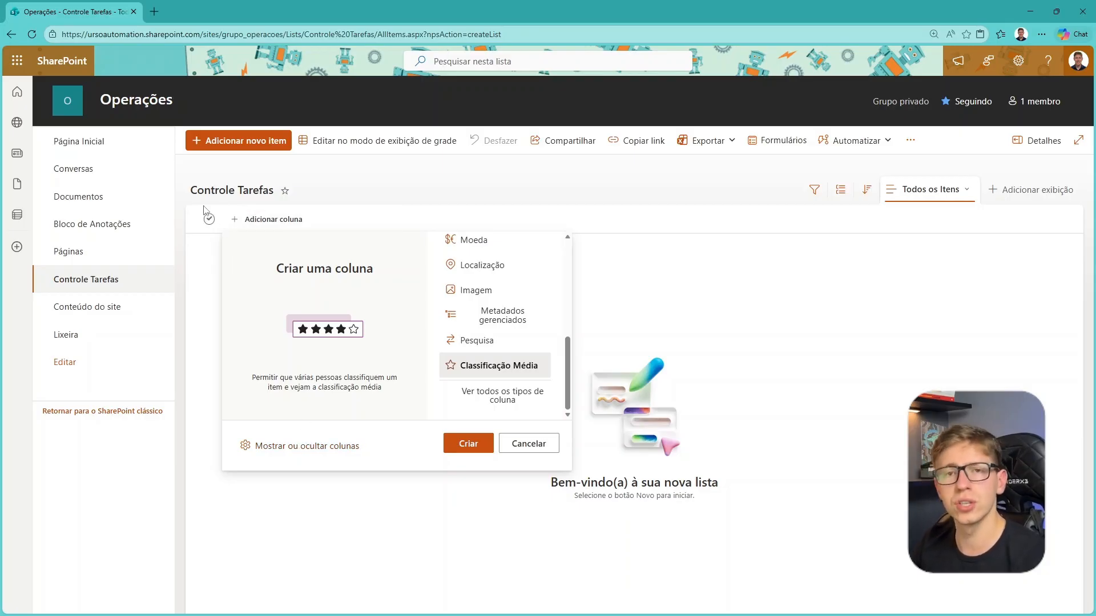
Step: Show the ID, Modificado, Criado, Criado por, Modificado por and Anexos columns in the list view and apply the change
left_click(284, 447)
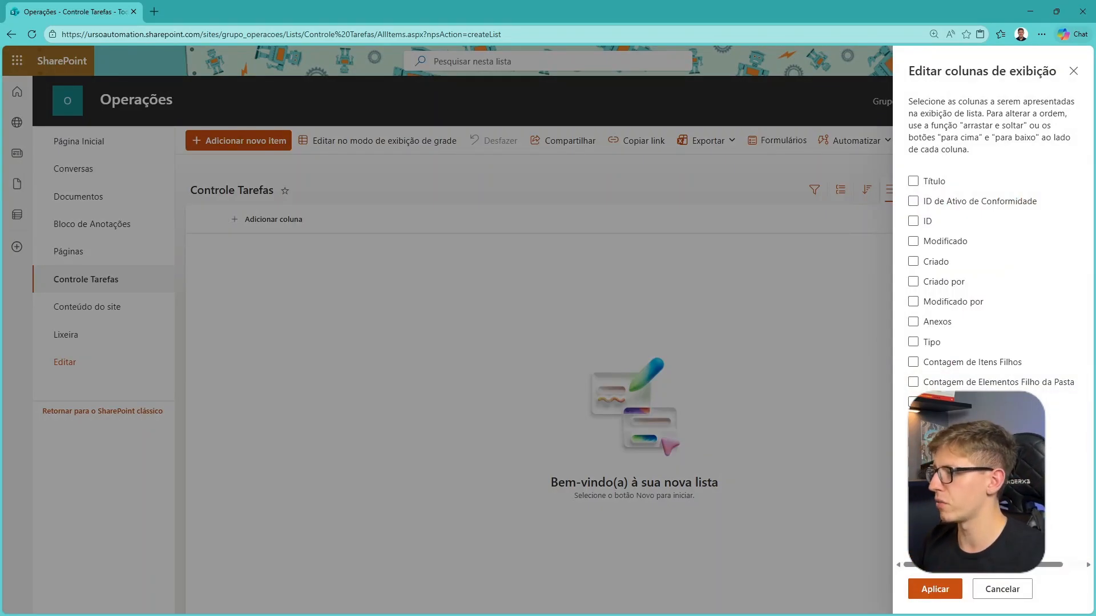
left_click(914, 221)
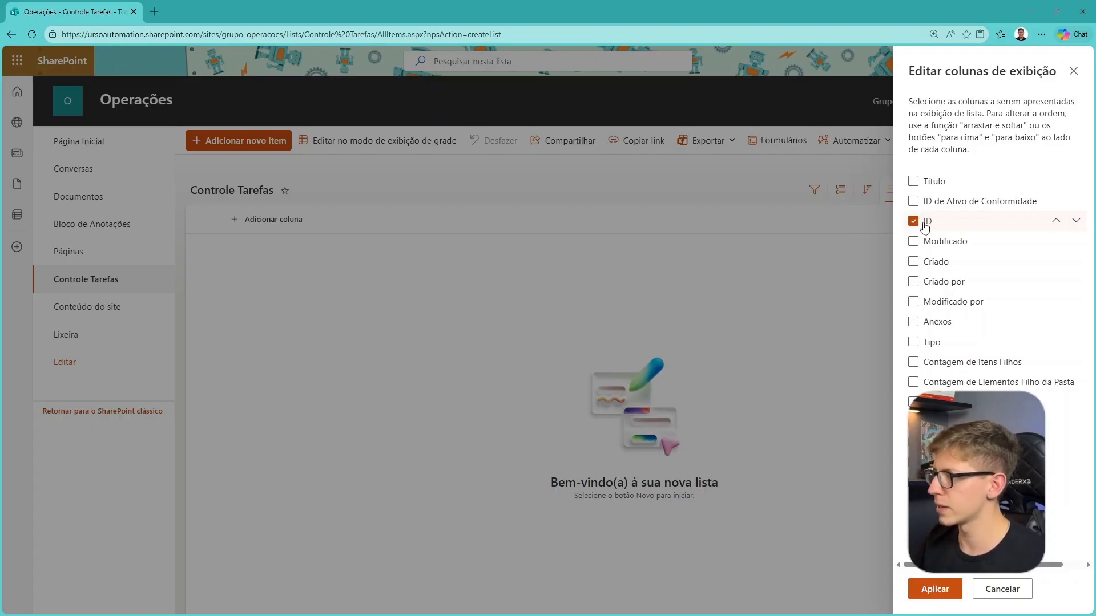
left_click(942, 247)
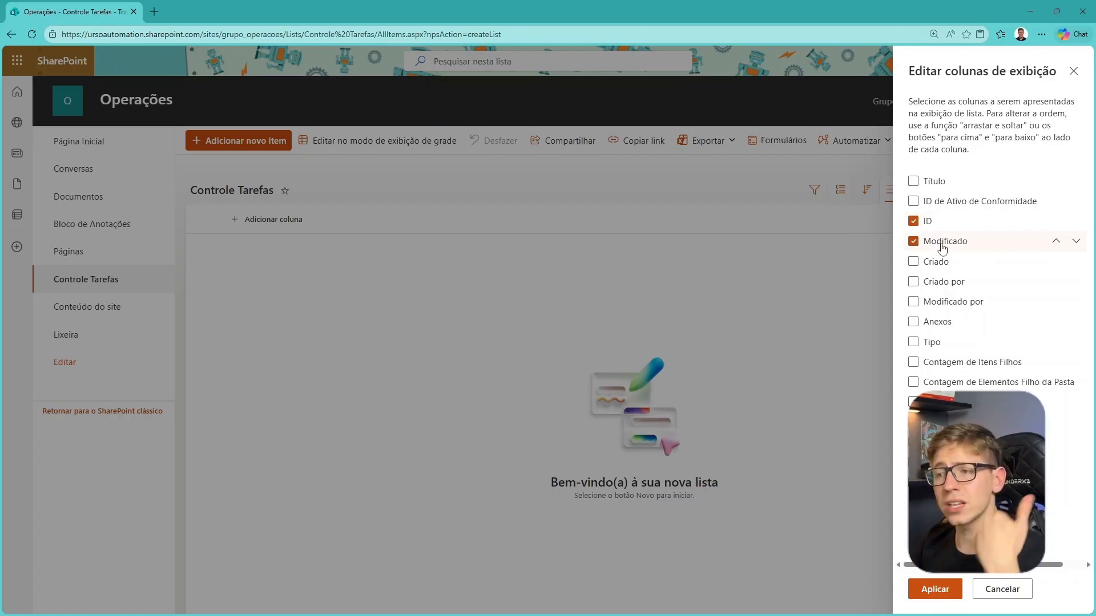
left_click(924, 268)
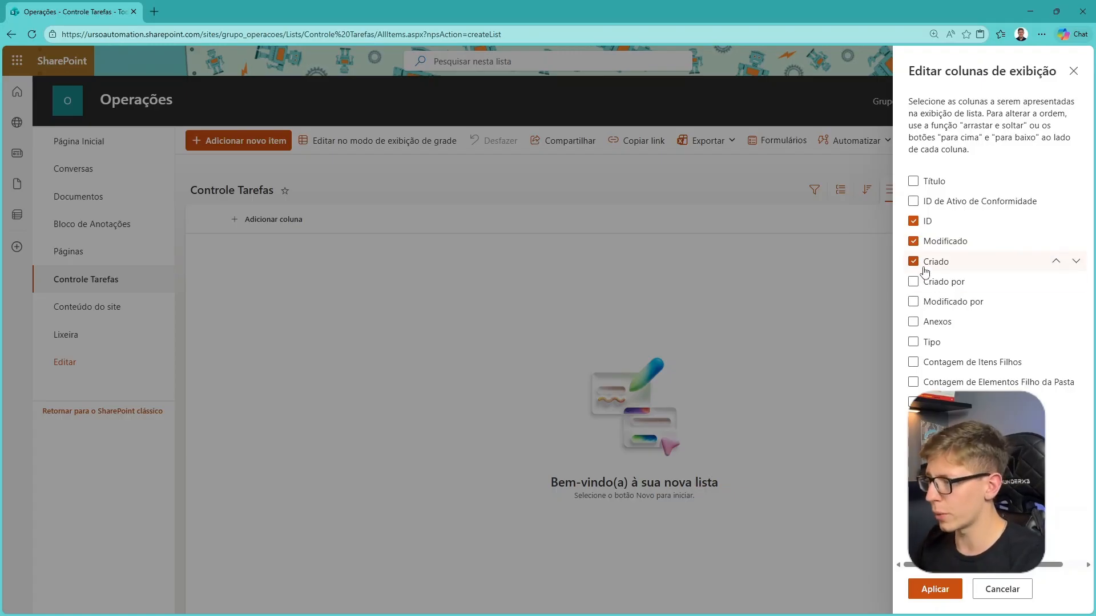
left_click(953, 288)
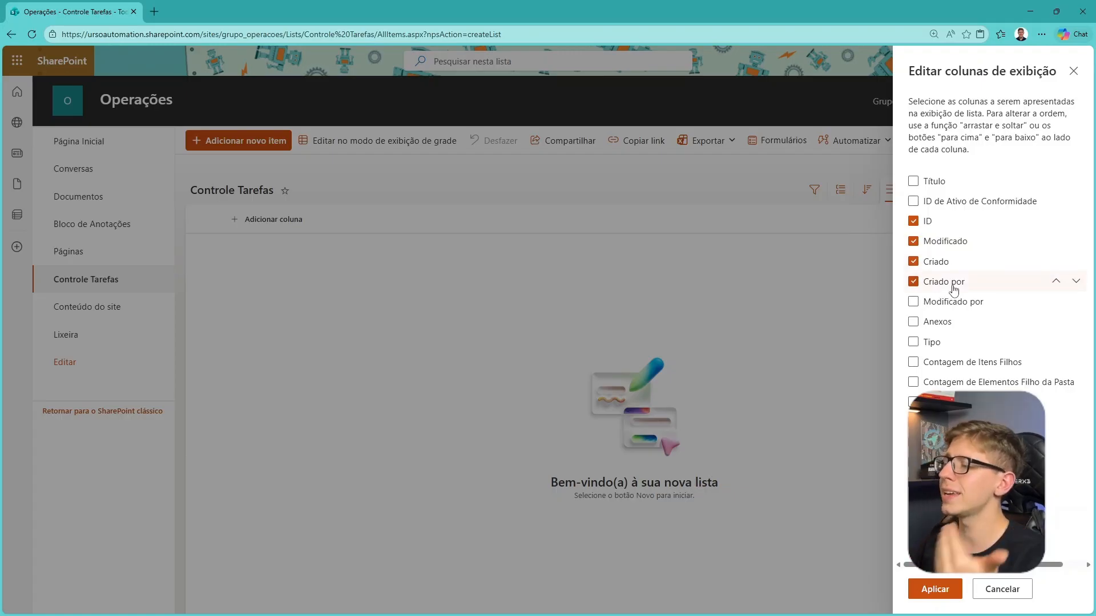
left_click(969, 304)
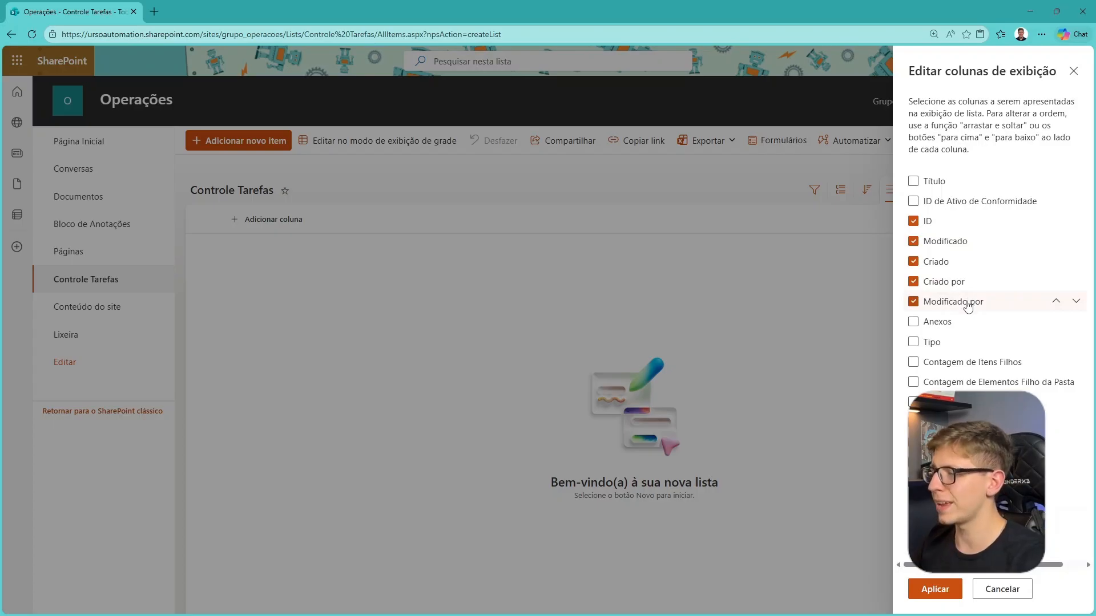
left_click(940, 324)
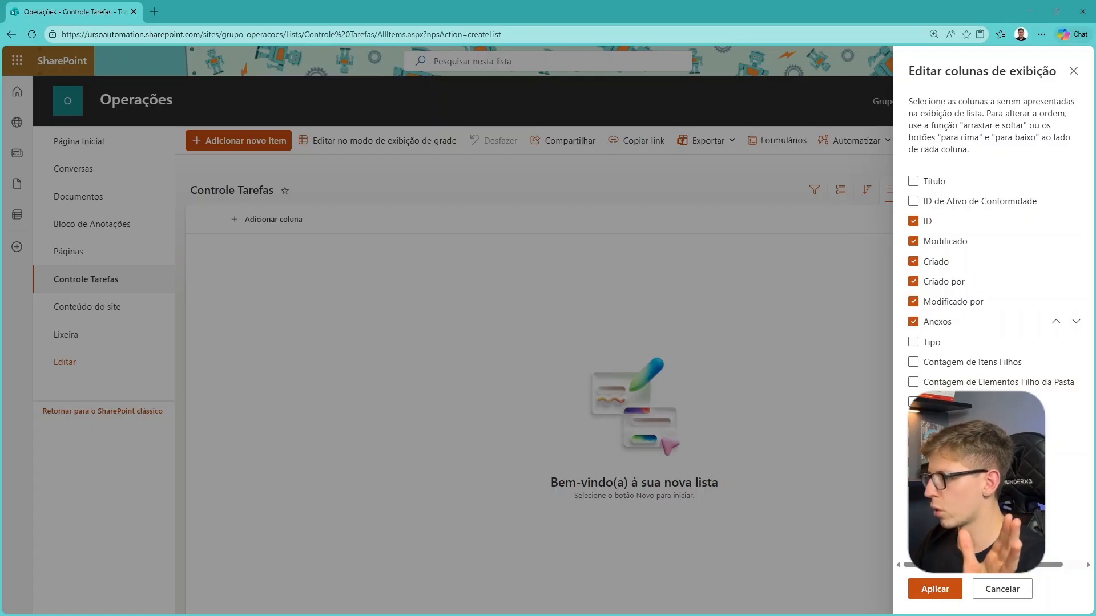
left_click(944, 591)
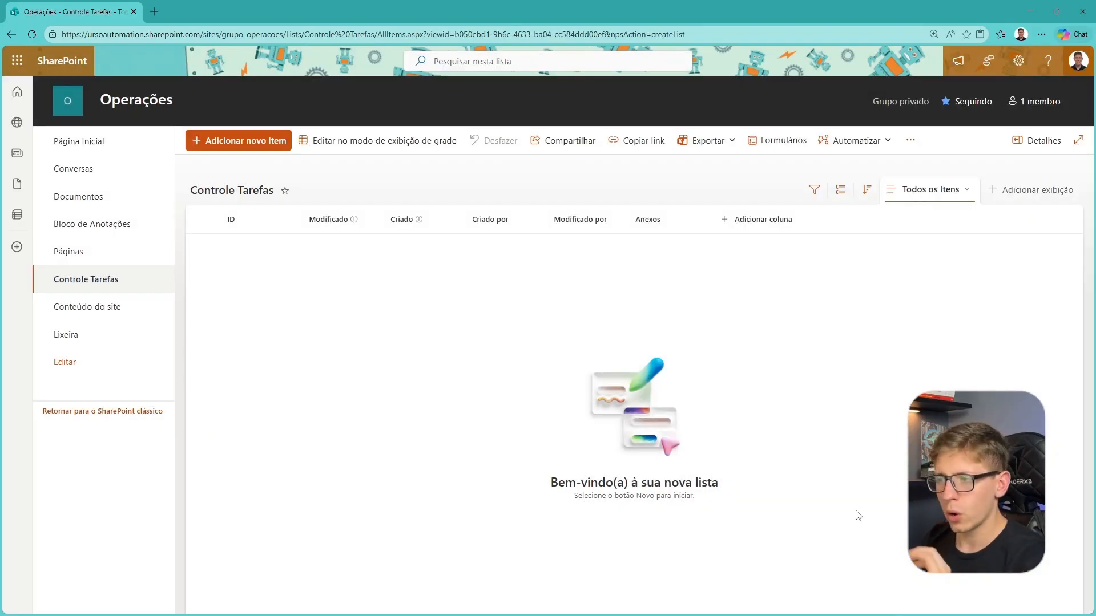
left_click_drag(209, 240, 895, 193)
left_click(838, 302)
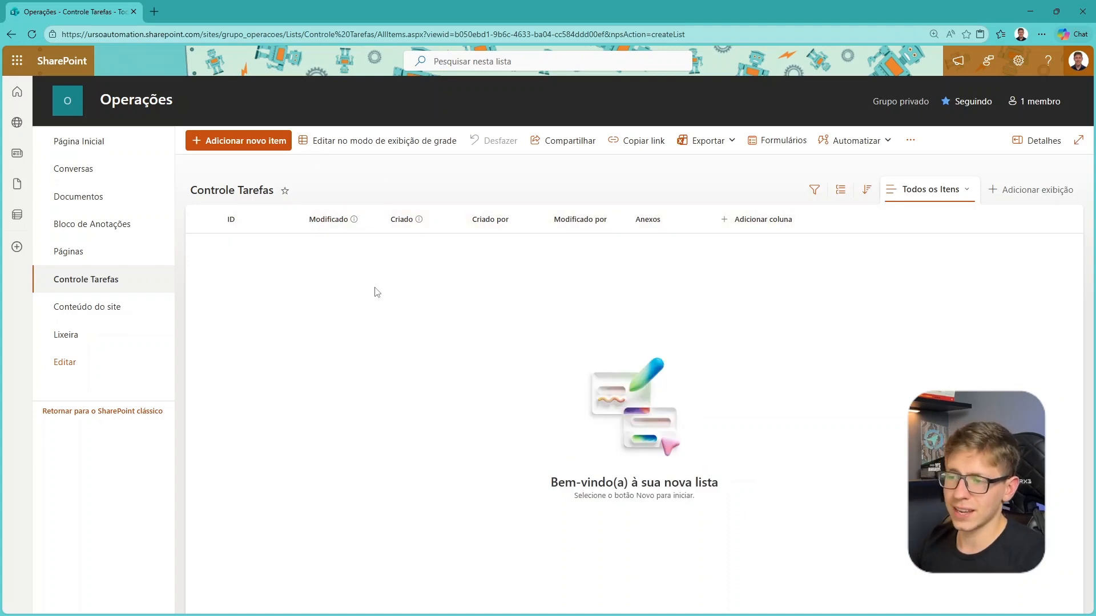
Step: Check which fields the new item form offers for filling in, and close the form without saving
left_click(247, 150)
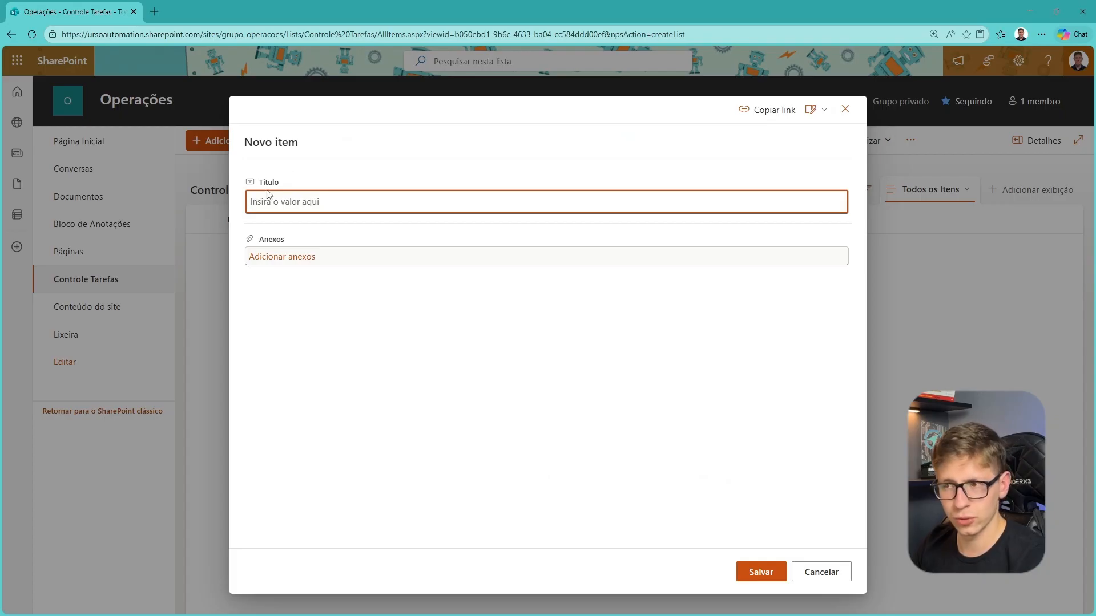
left_click(400, 338)
key("ctrl+2")
mouse_move(238, 107)
left_mouse_down()
mouse_move(679, 521)
mouse_move(841, 592)
left_mouse_up()
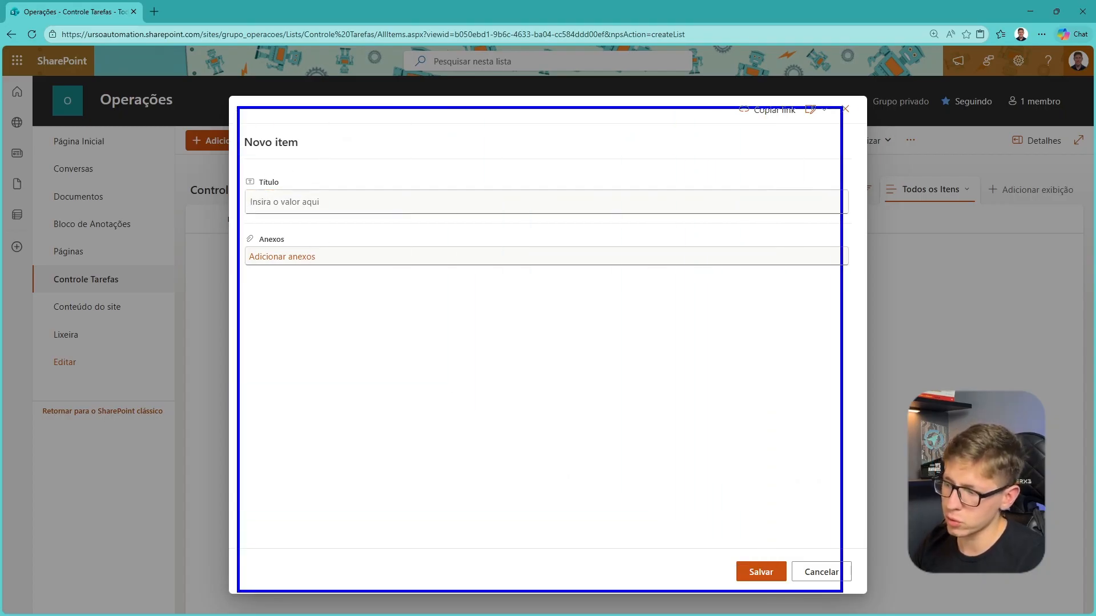
key("Escape")
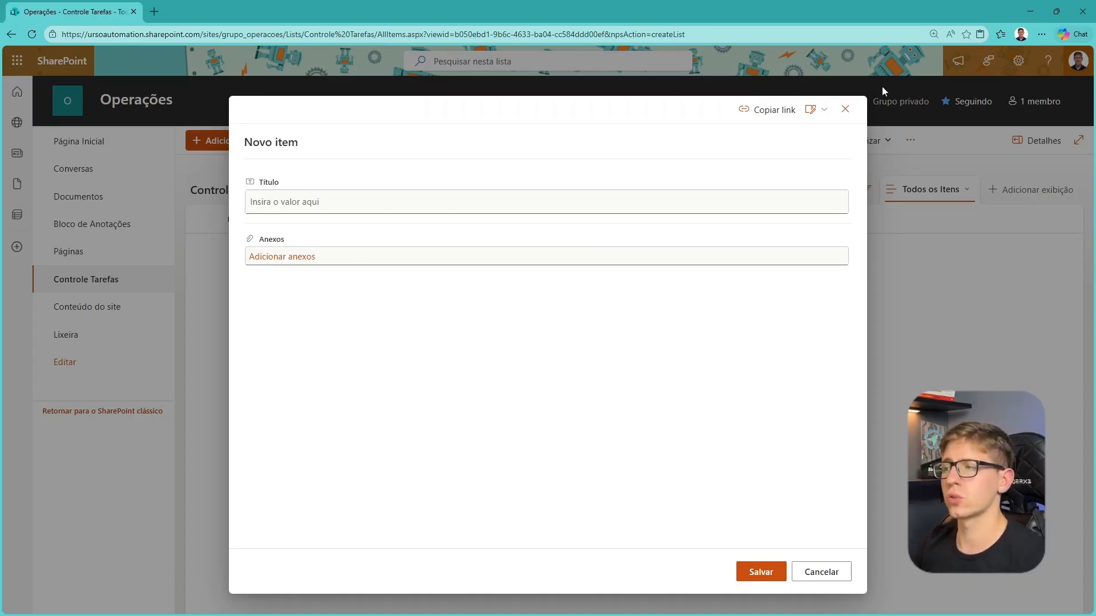
left_click(845, 108)
left_click_drag(250, 254, 230, 295)
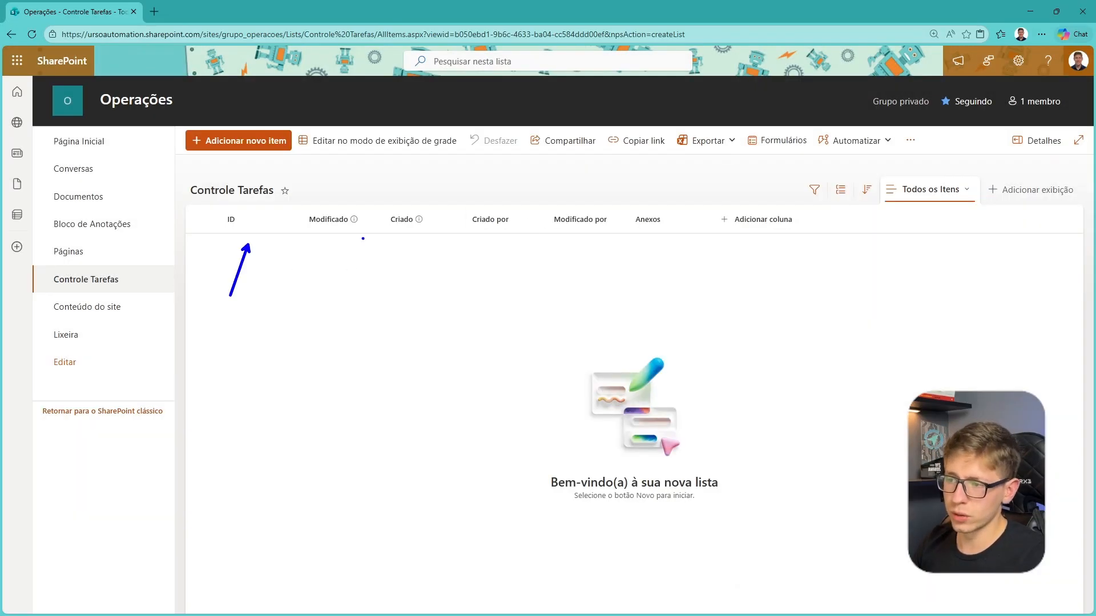
left_click_drag(351, 240, 351, 268)
left_click_drag(416, 246, 417, 266)
left_click_drag(487, 238, 487, 267)
left_click_drag(597, 242, 636, 329)
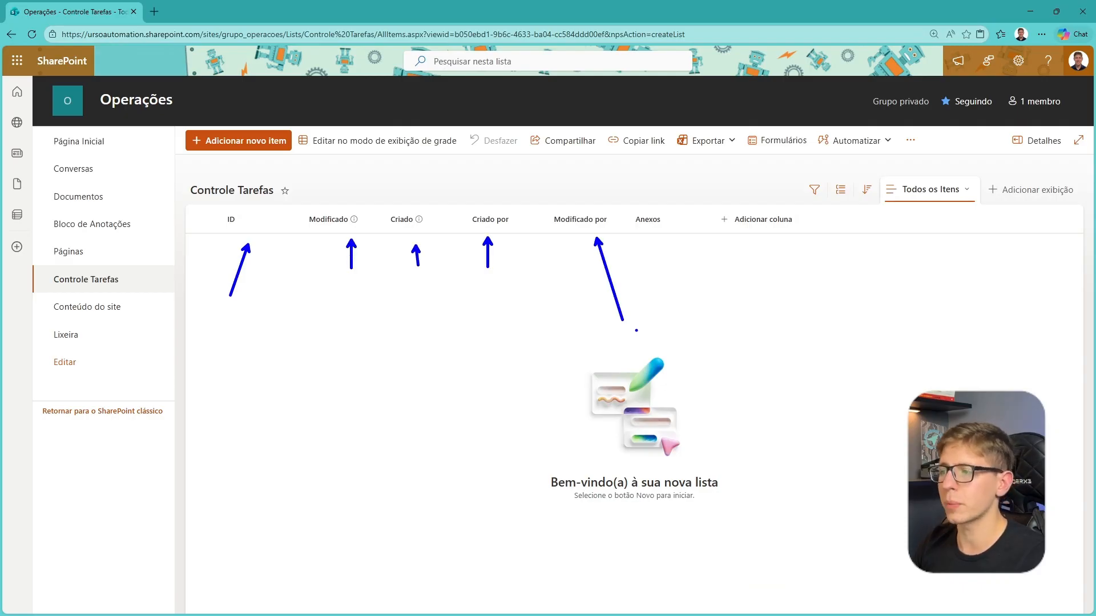
key("Escape")
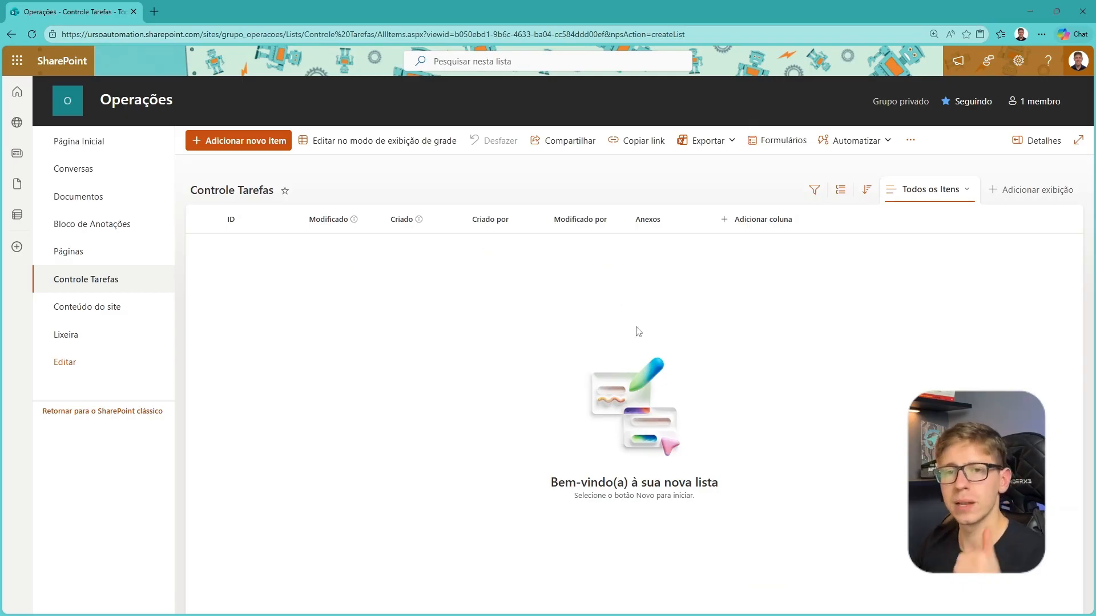
mouse_move(611, 252)
left_mouse_down()
mouse_move(220, 200)
mouse_move(183, 172)
mouse_move(641, 337)
mouse_move(611, 262)
mouse_move(626, 265)
left_mouse_up()
left_click(626, 264)
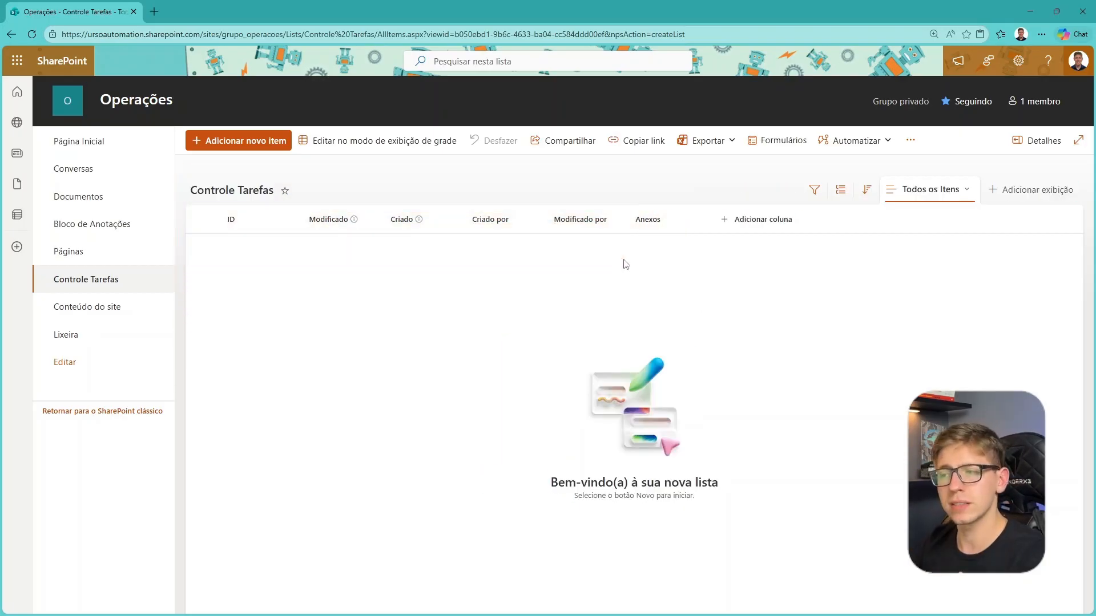
Step: Narrow the Criado column slightly in the list view
left_click_drag(459, 221, 447, 221)
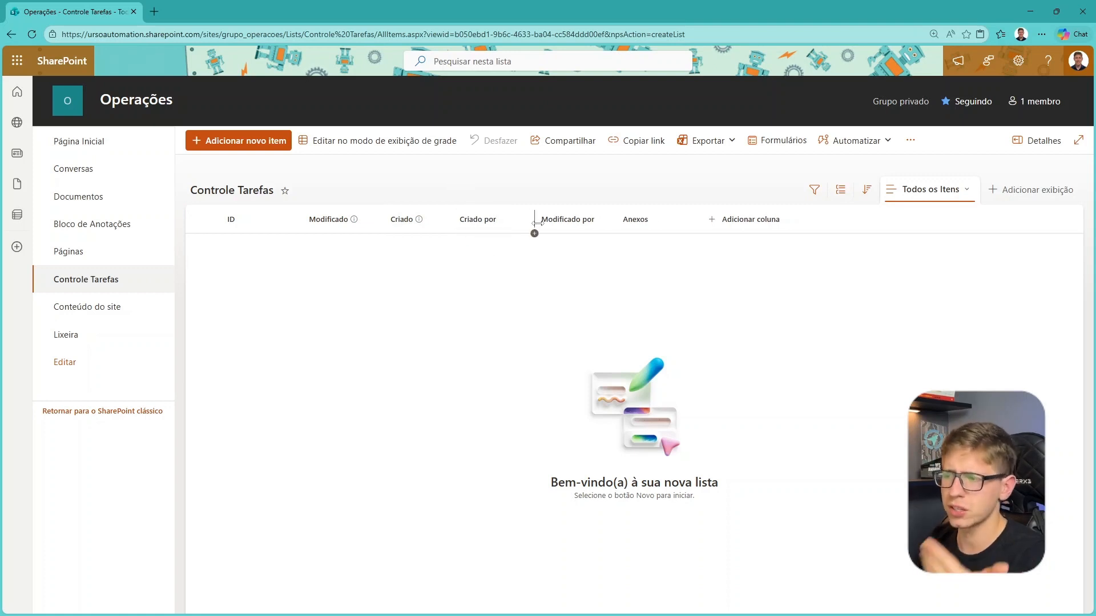
Step: Narrow the Criado por column slightly in the list view and clear the accidental page selection
left_click_drag(535, 222, 522, 221)
left_click_drag(576, 319, 598, 189)
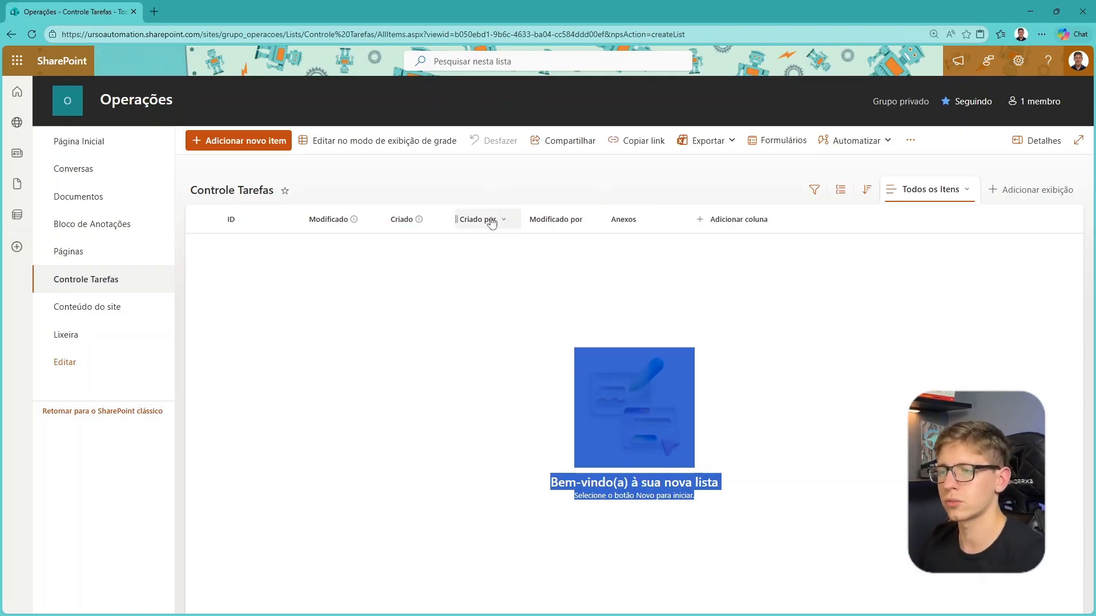
left_click(865, 305)
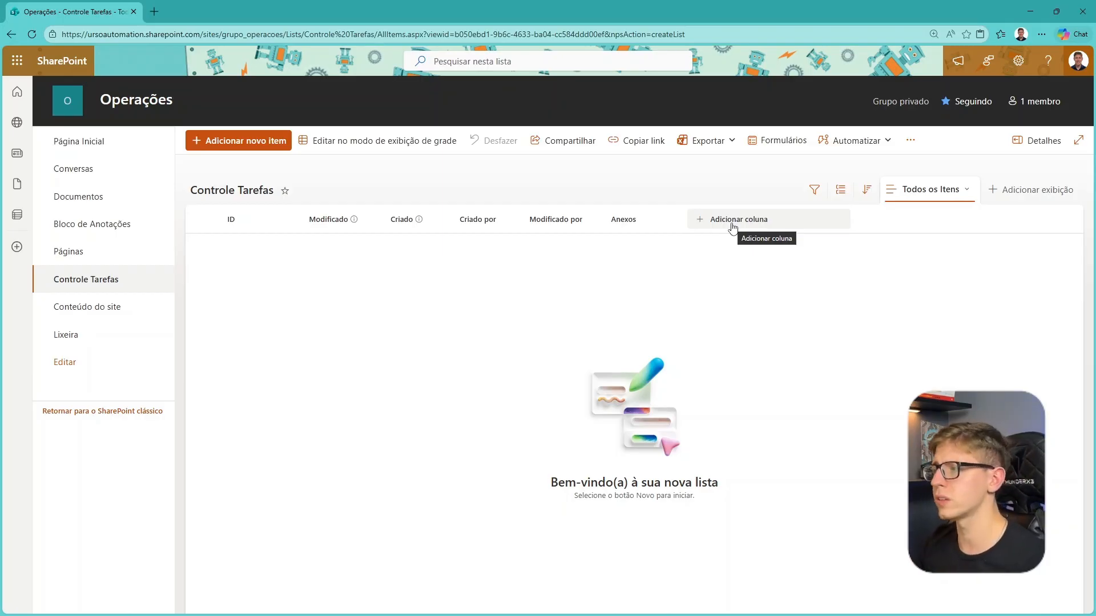
Step: Start a new column of type Opção and name it Responsavel, leaving its description empty
left_click(732, 222)
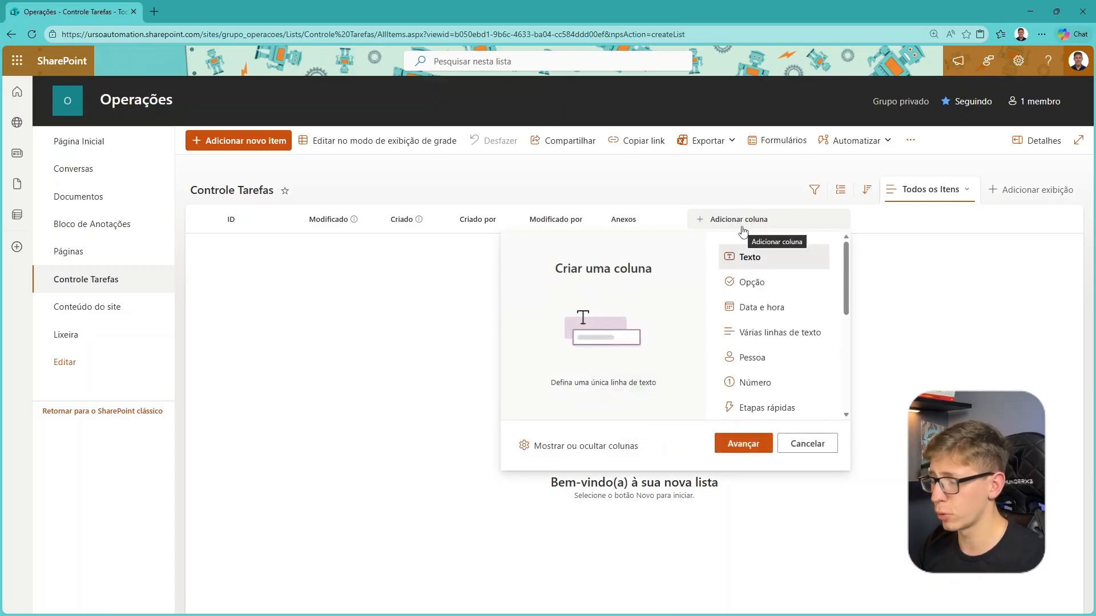
scroll(741, 343, "down", 1)
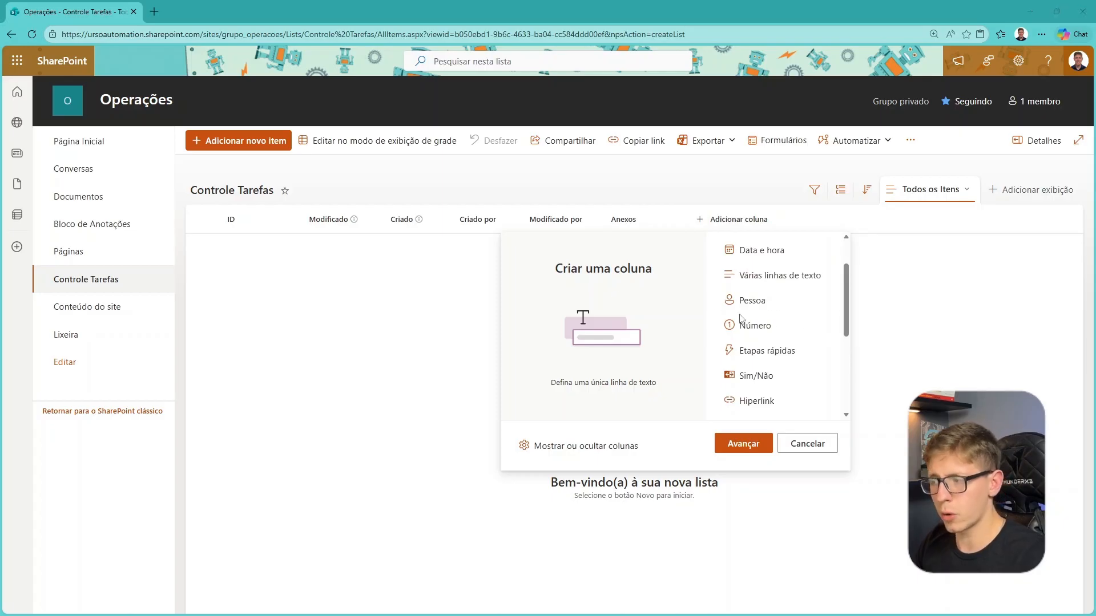
scroll(799, 340, "up", 1)
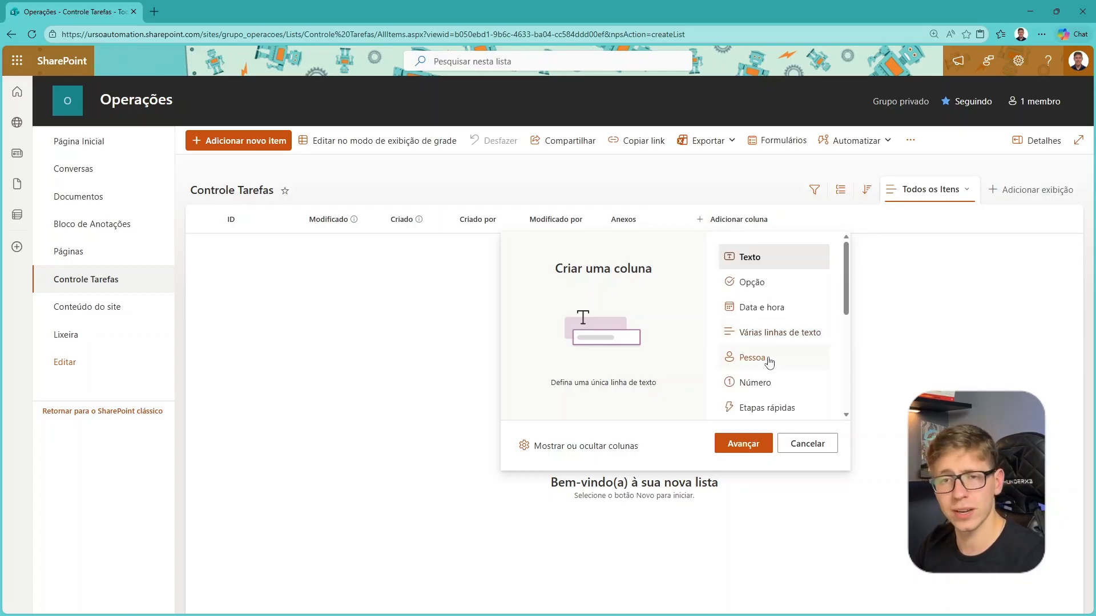
left_click(762, 286)
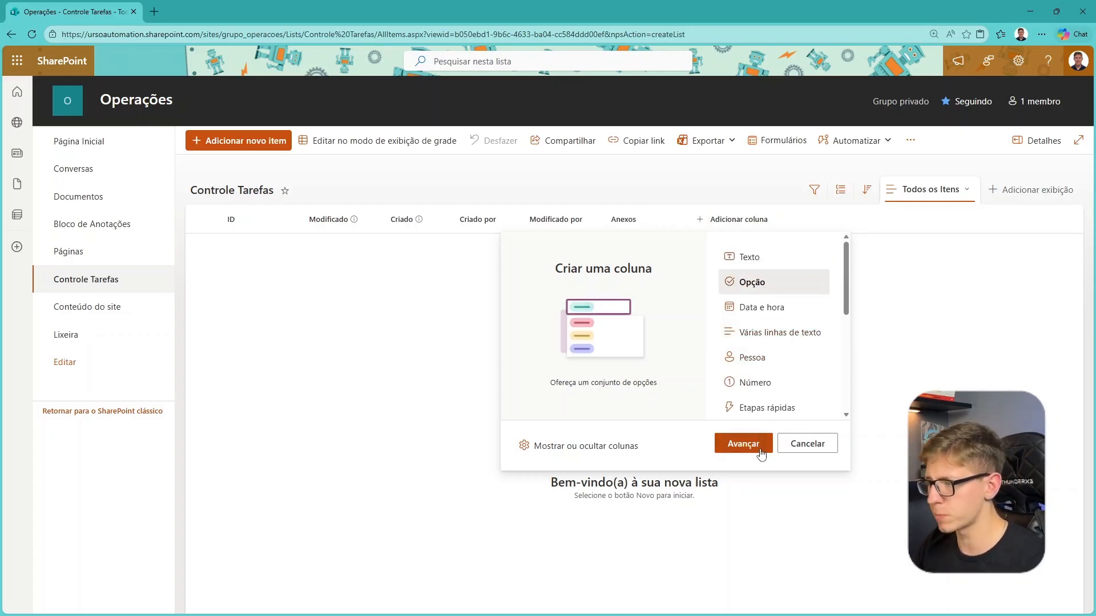
left_click(743, 444)
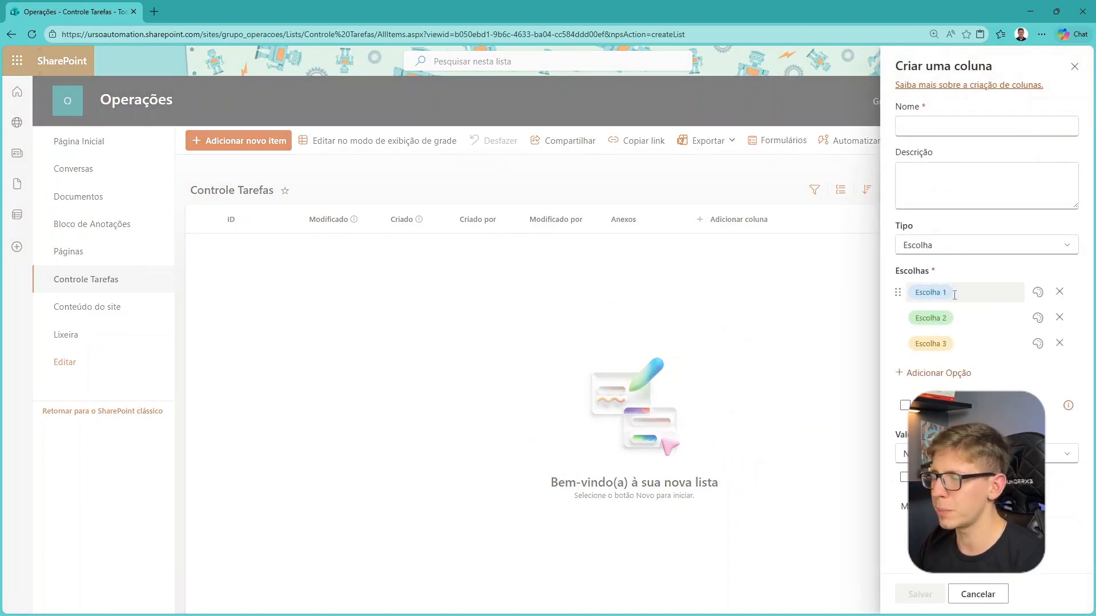
left_click(931, 127)
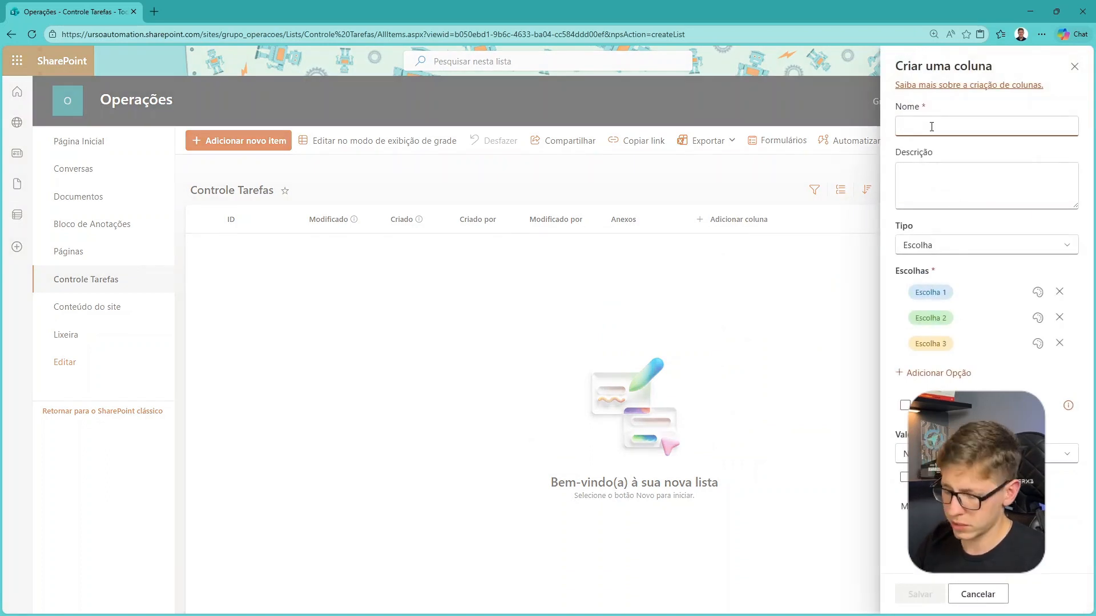
type("Responsavel")
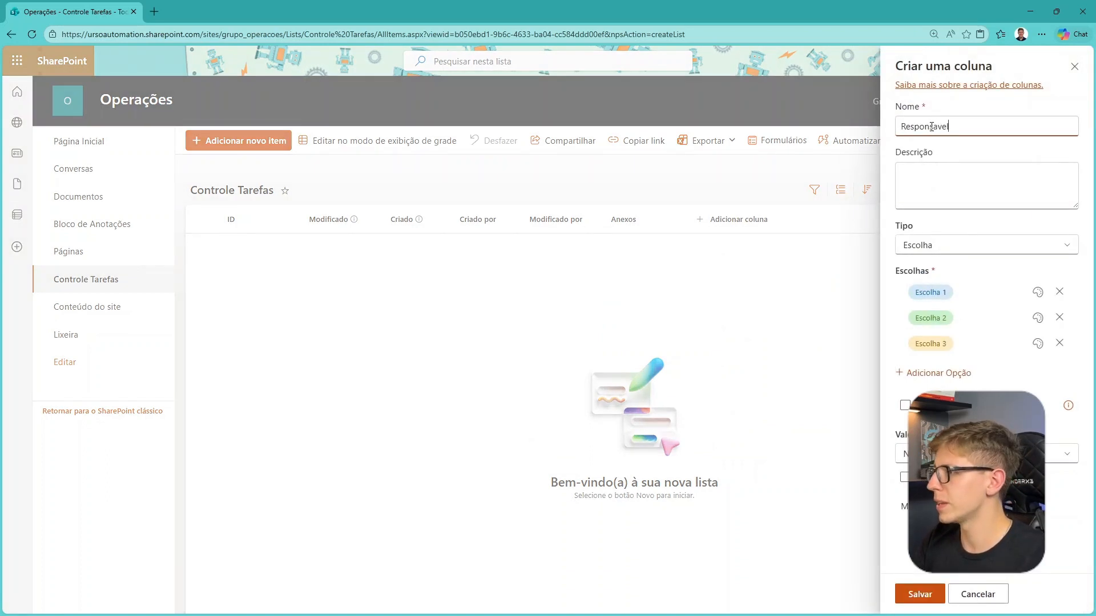
key("Tab")
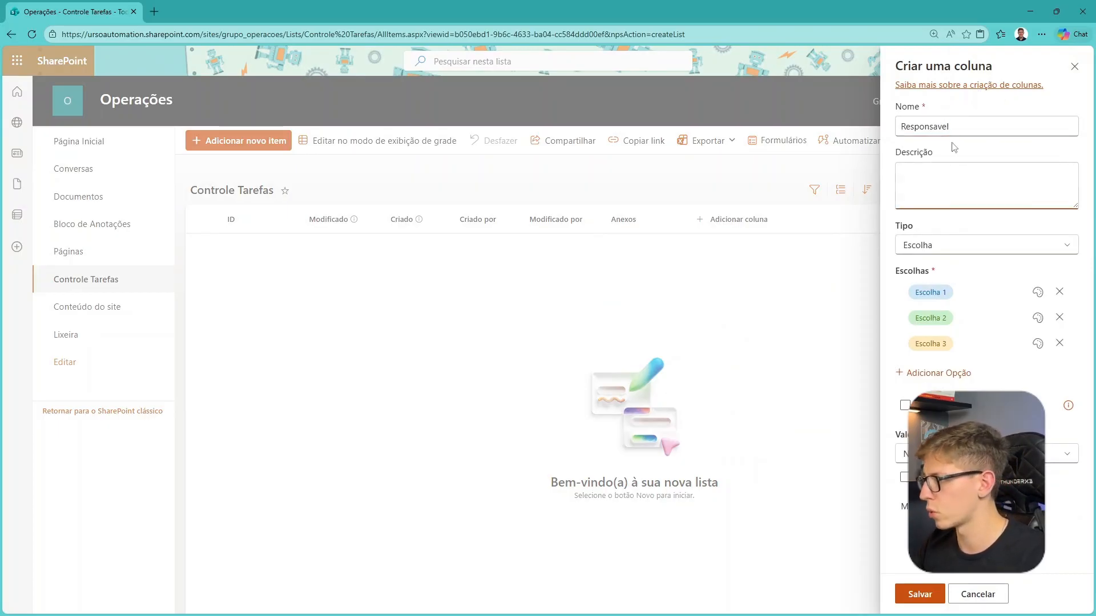
Step: Replace the three default choices of the Responsavel column with the first names of the three people responsible
left_click(949, 287)
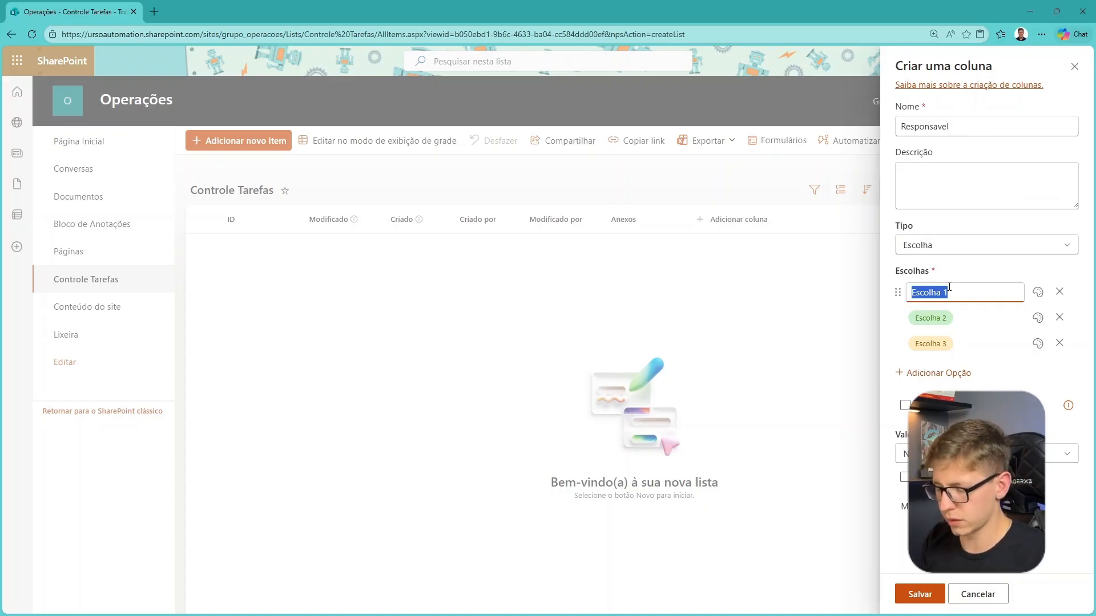
type("Leonardo")
key("Tab")
type("João")
key("Tab")
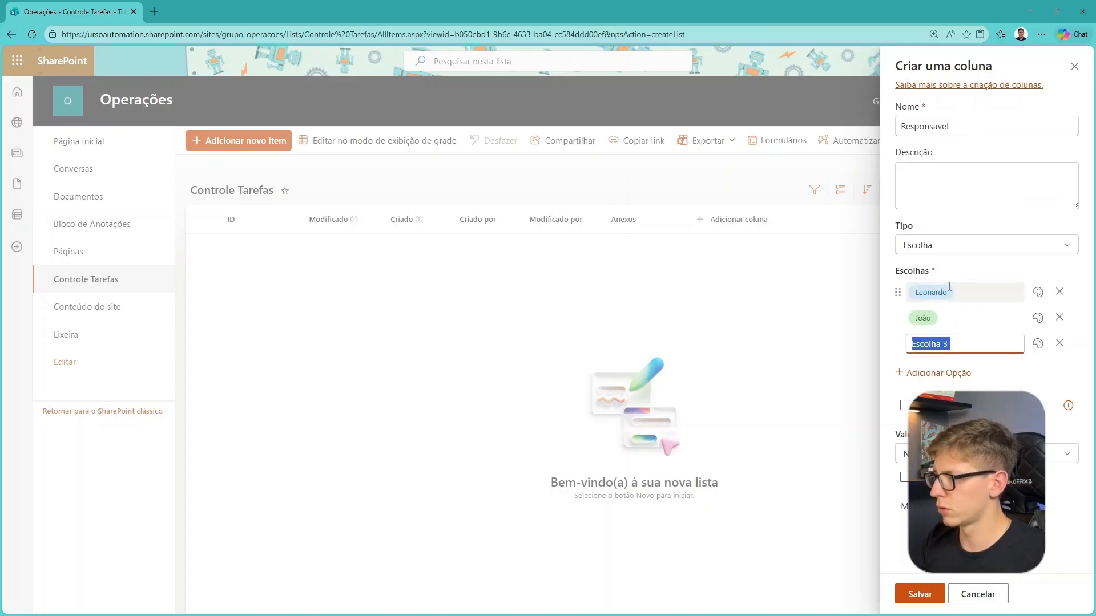
type("Maria")
left_click(1056, 368)
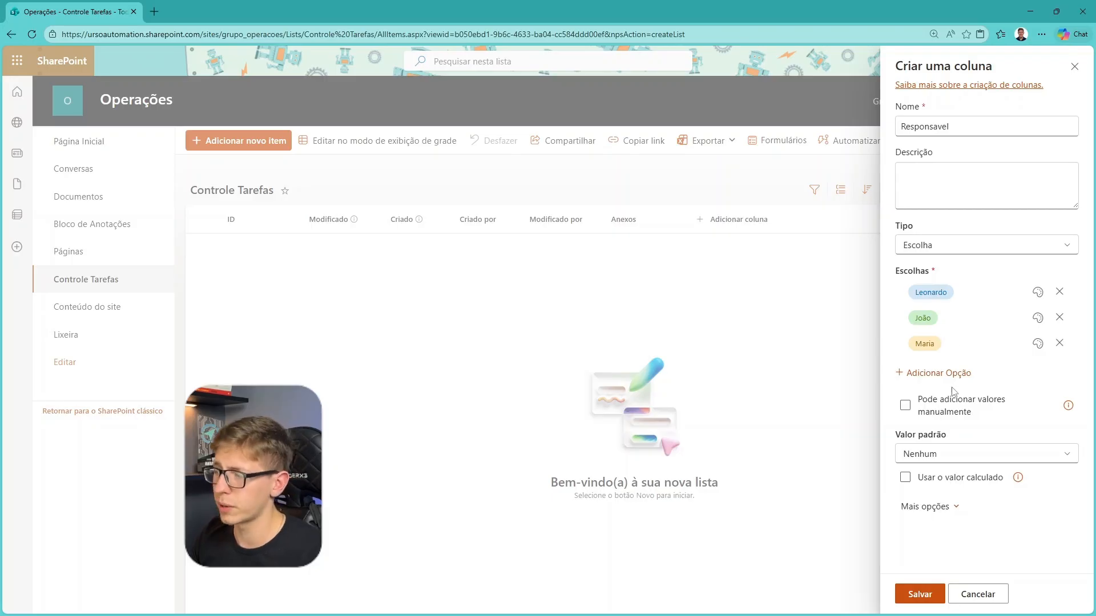
Step: Review the default value list and additional options of the Responsavel column, comparing the Menu Suspenso and Botões de Opção display styles
left_click(947, 453)
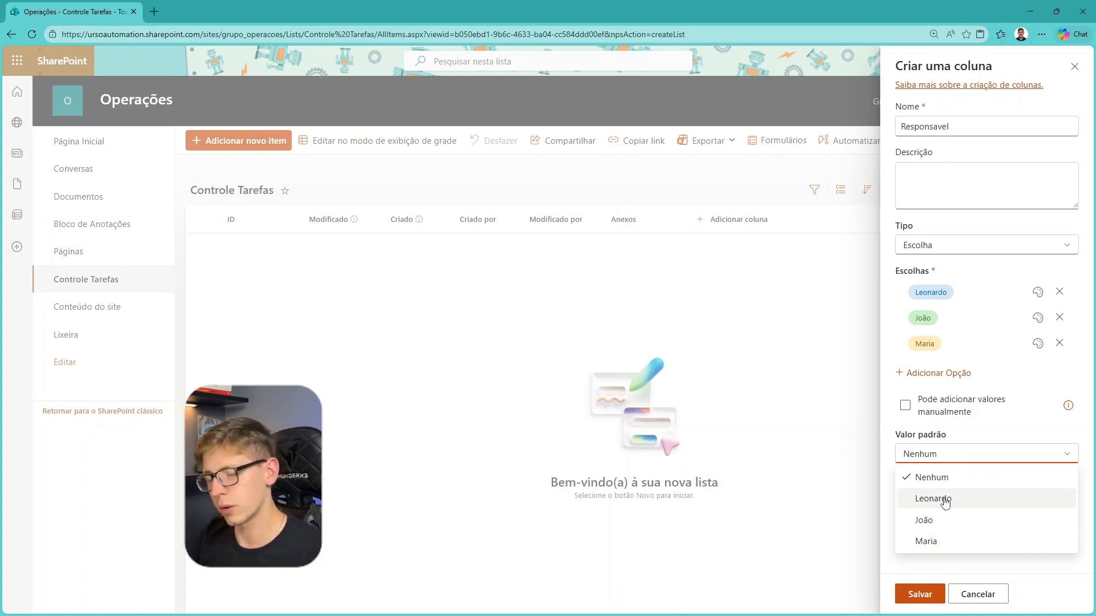
left_click(1090, 454)
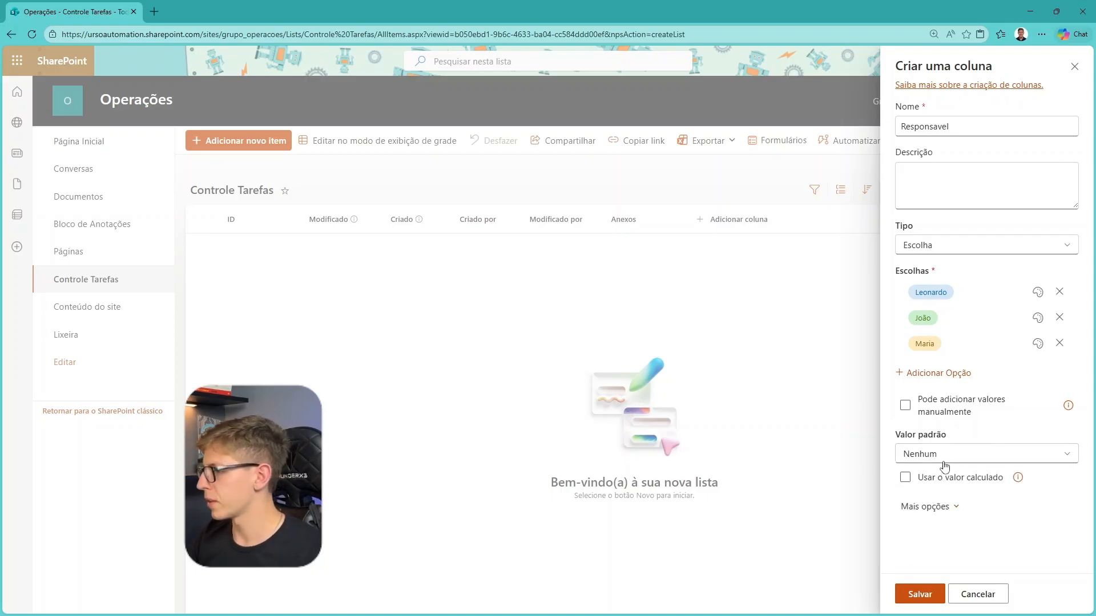
left_click(942, 510)
scroll(942, 514, "down", 1)
scroll(942, 513, "down", 3)
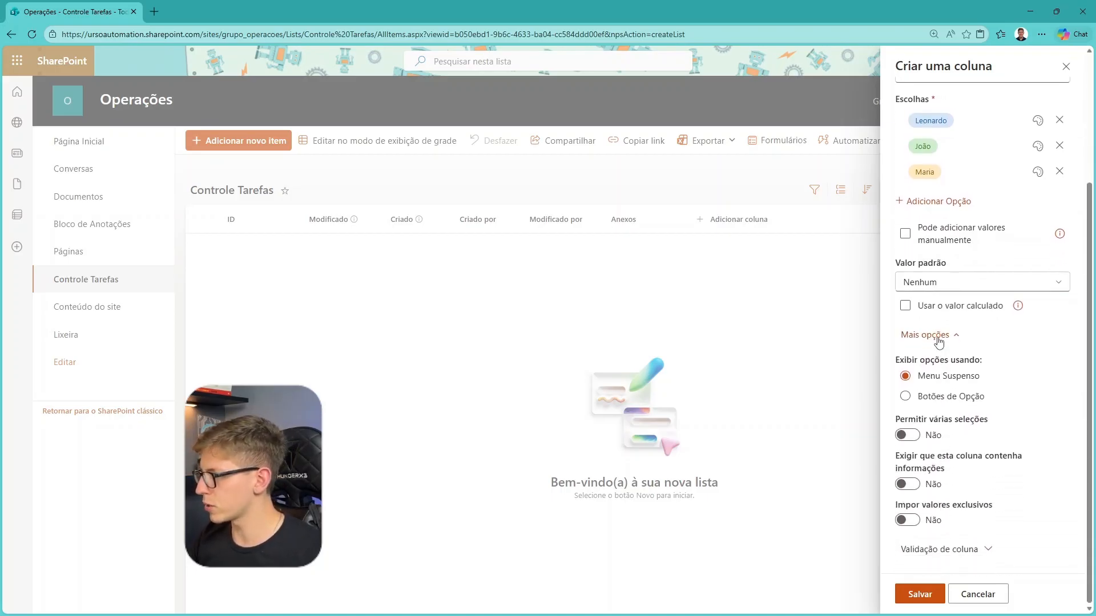
left_click(935, 399)
left_click(936, 377)
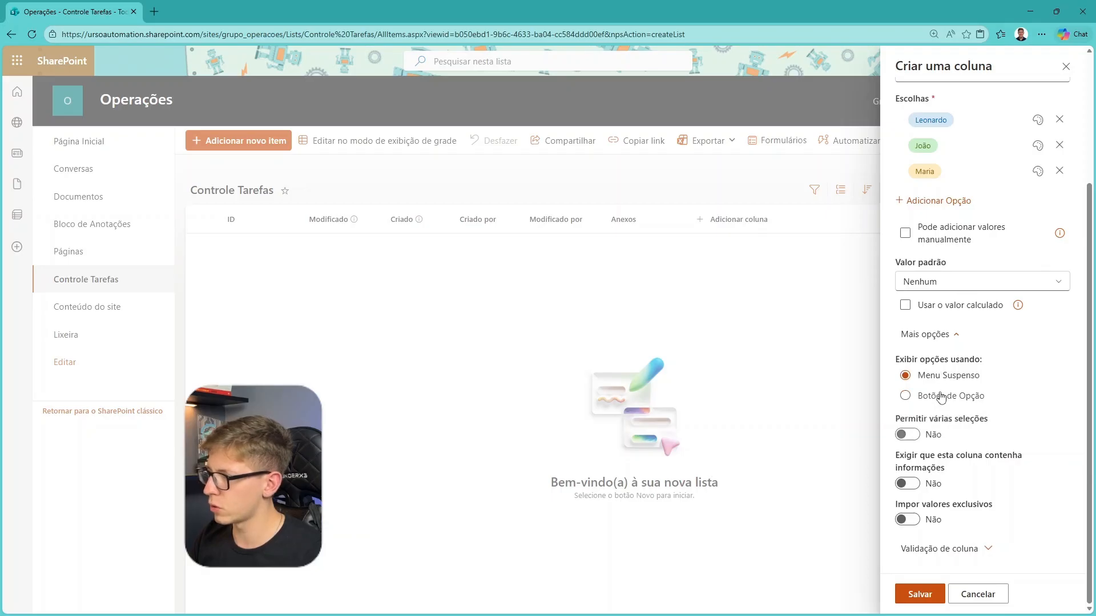
left_click(941, 397)
left_click(963, 376)
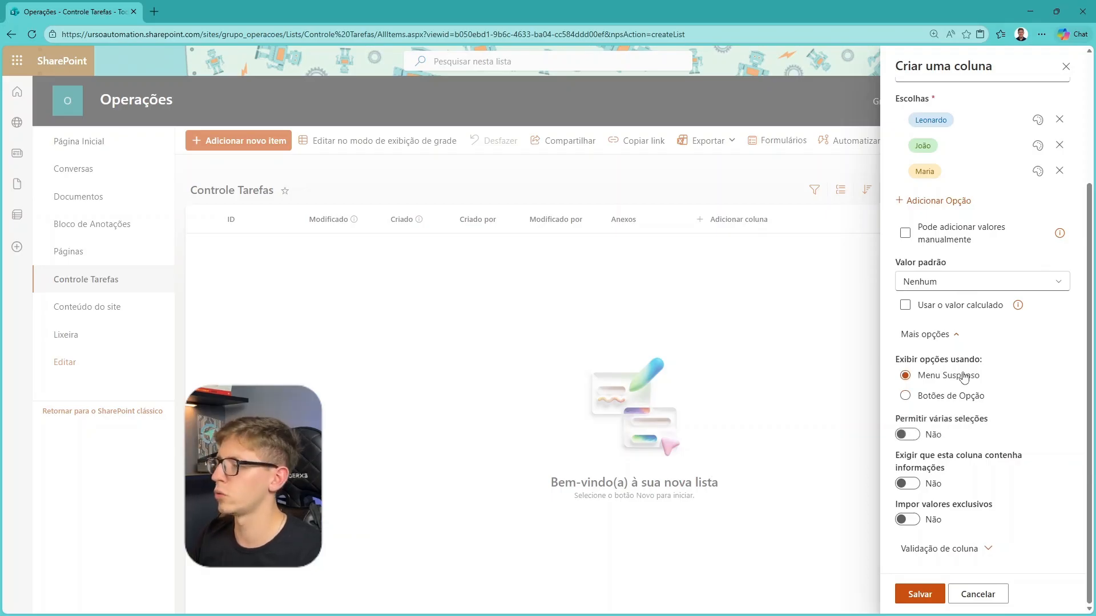
Step: Keep Nenhum as the default value, require the Responsavel column to contain information, and save the column
left_click(1046, 282)
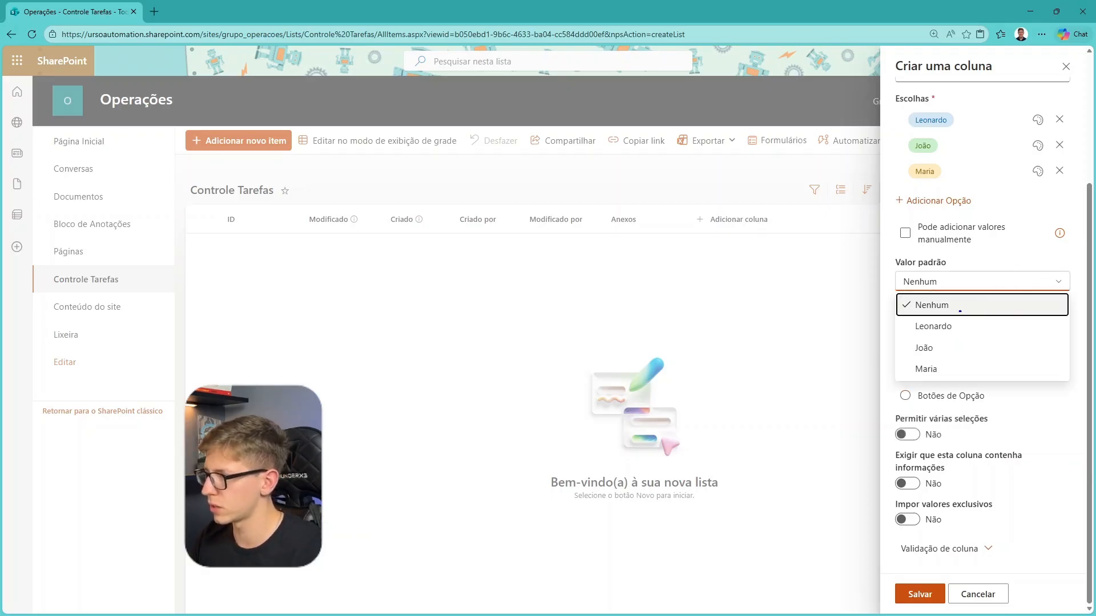
left_click_drag(1023, 323, 949, 323)
left_click_drag(1019, 345, 974, 346)
key("Escape")
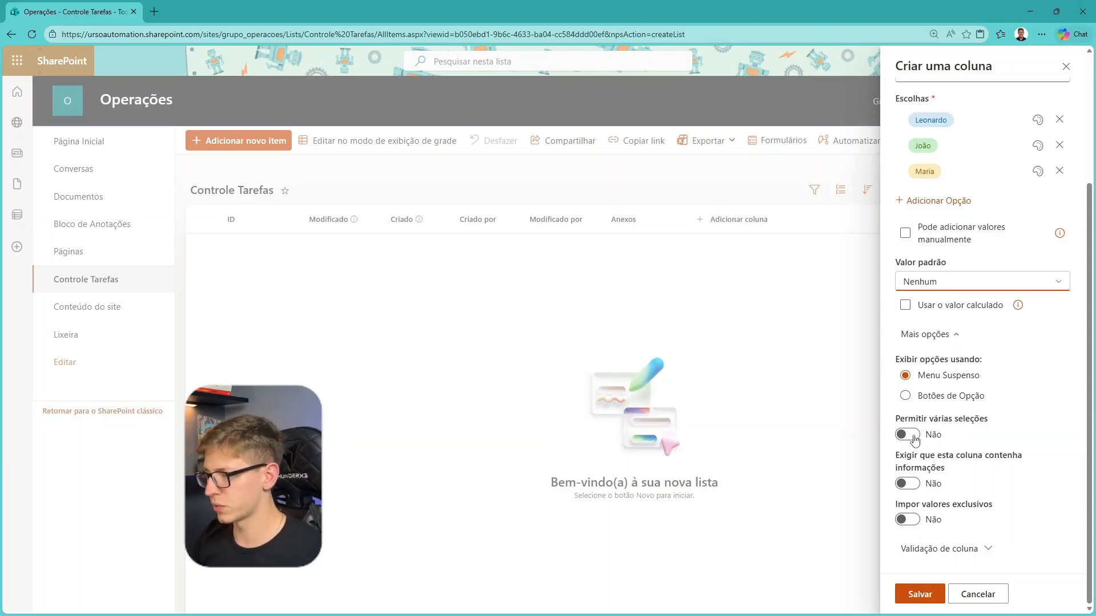
left_click(916, 485)
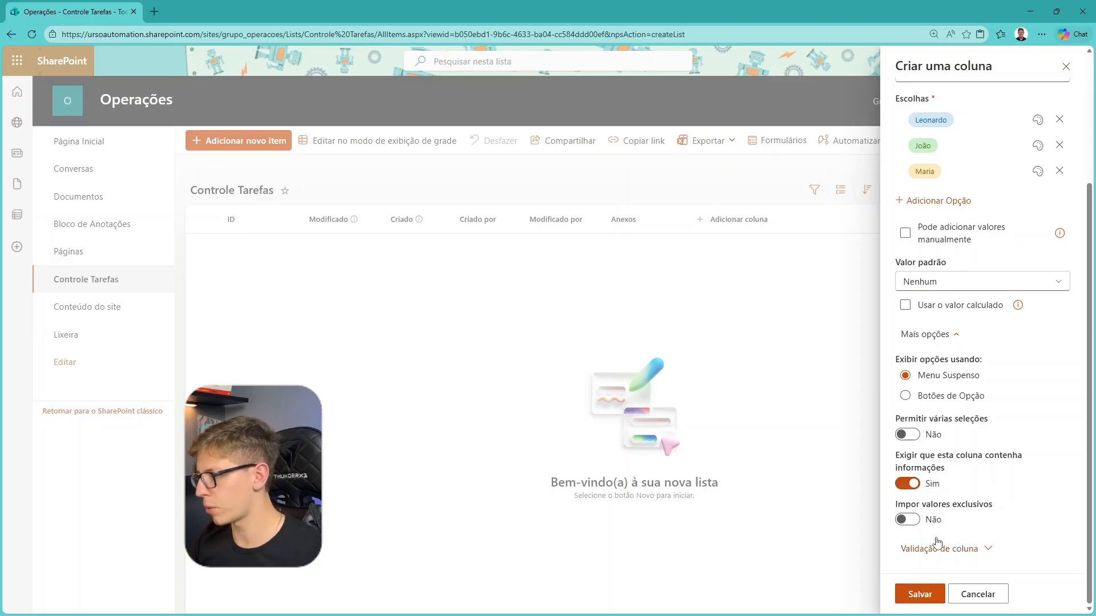
left_click(919, 594)
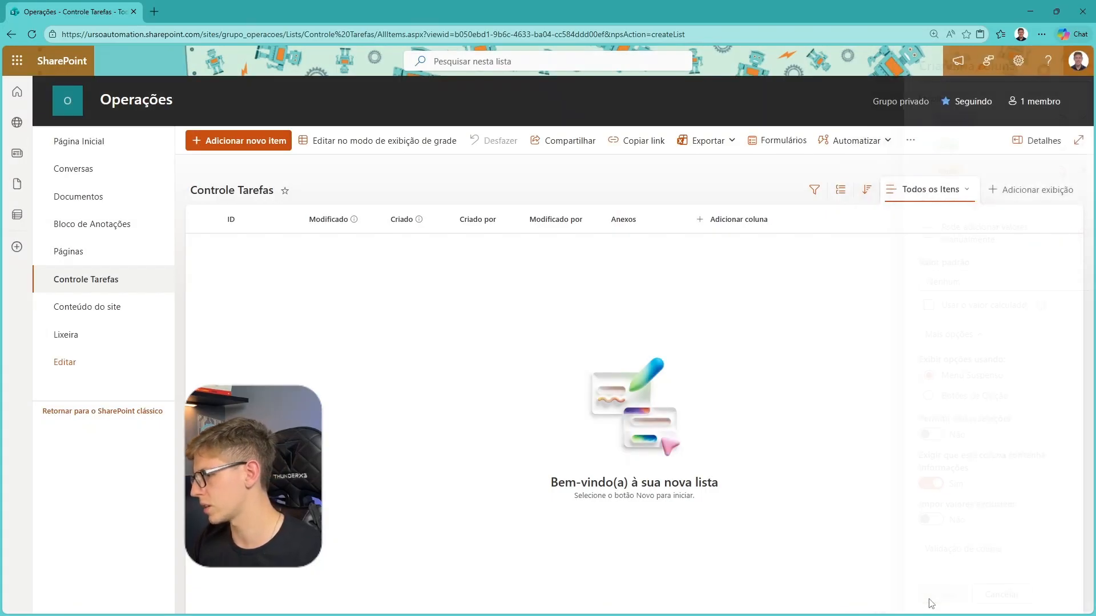
Step: Reorder the list so Responsavel comes first and Anexos second, and slightly narrow the ID and Modificado columns
mouse_move(709, 225)
left_mouse_down()
mouse_move(668, 207)
mouse_move(308, 205)
mouse_move(303, 231)
mouse_move(238, 233)
mouse_move(357, 220)
left_mouse_up()
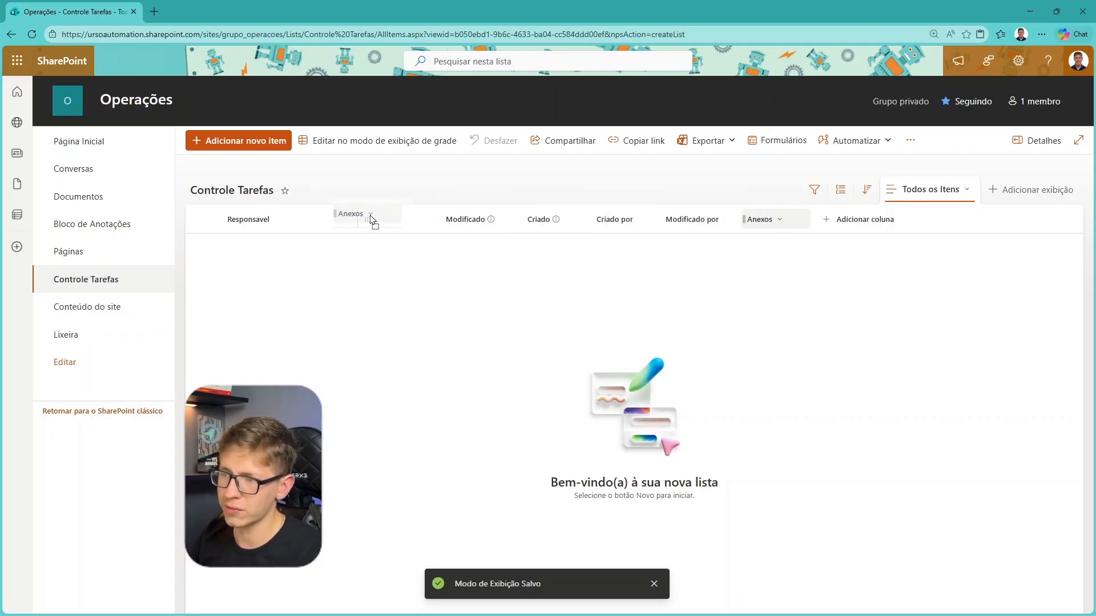
left_click_drag(358, 219, 359, 220)
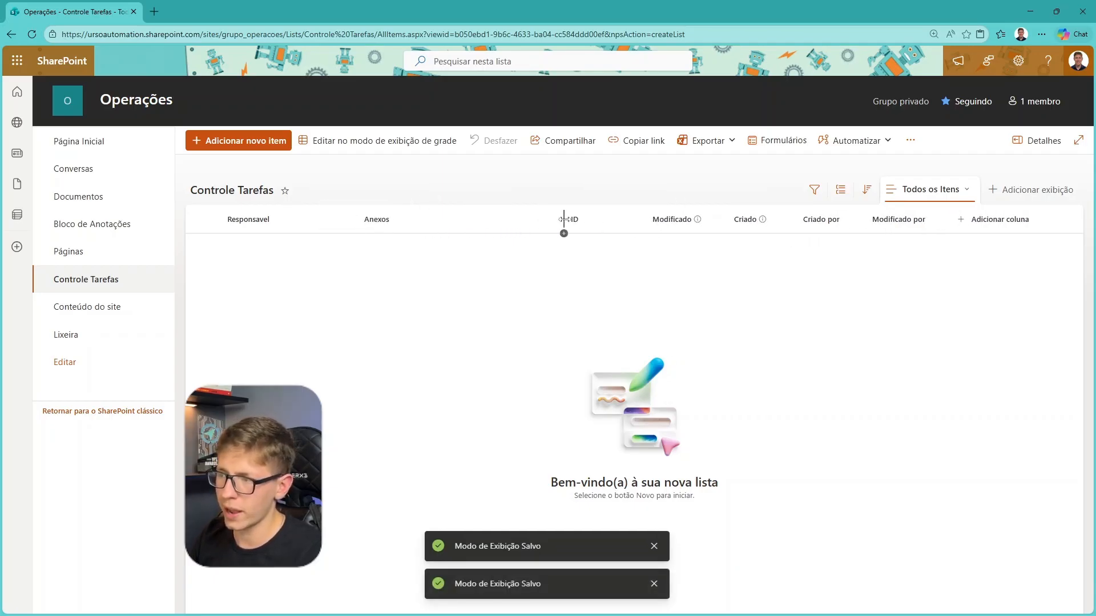
left_click_drag(638, 222, 627, 222)
left_click_drag(708, 222, 699, 222)
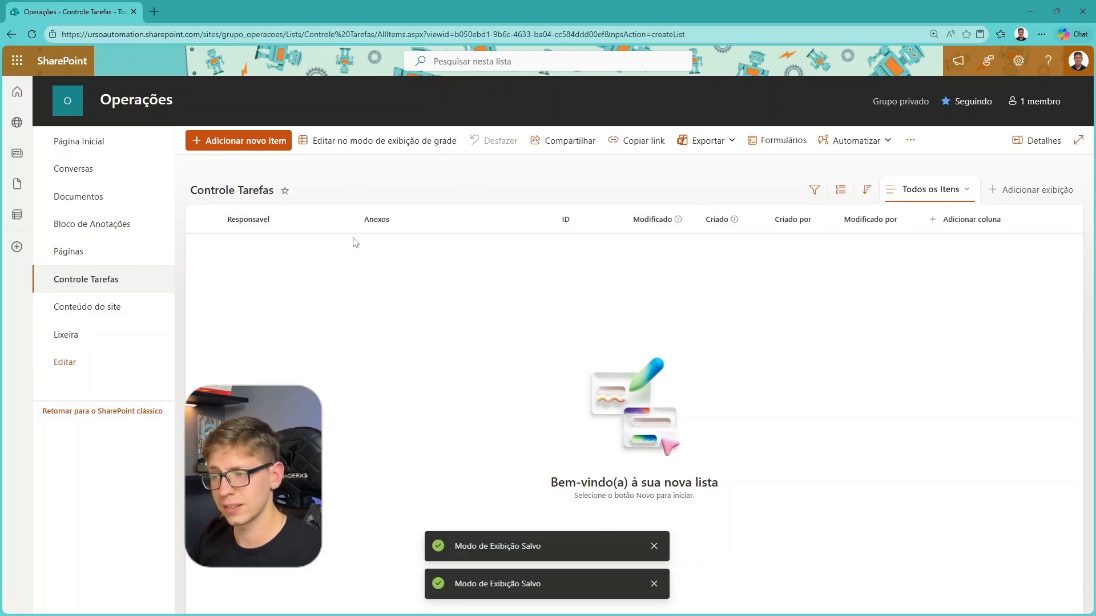
Step: Test the Responsavel field in a new item form by selecting the first person in its choices
left_click(249, 142)
left_click(273, 247)
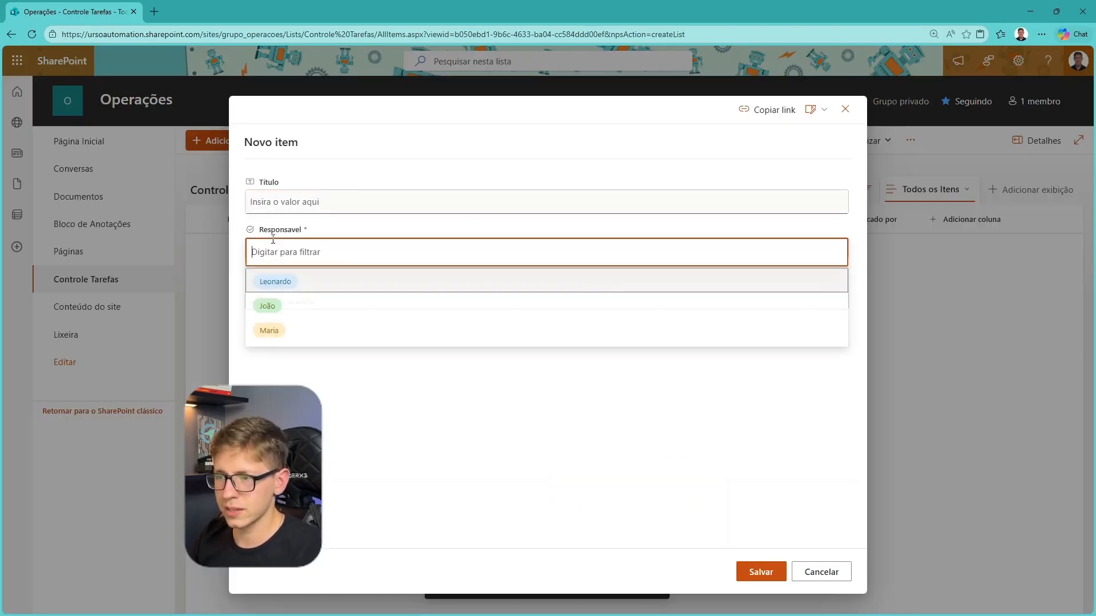
left_click(295, 285)
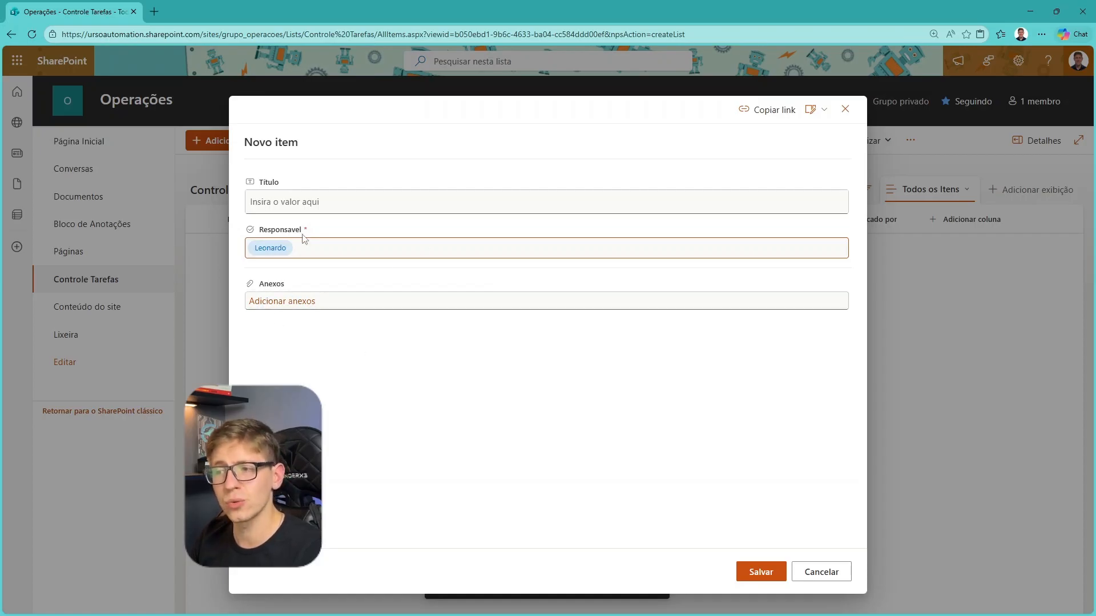
Step: Hide the Título field from the item form, check the result in a new form, and close it without saving
left_click(819, 118)
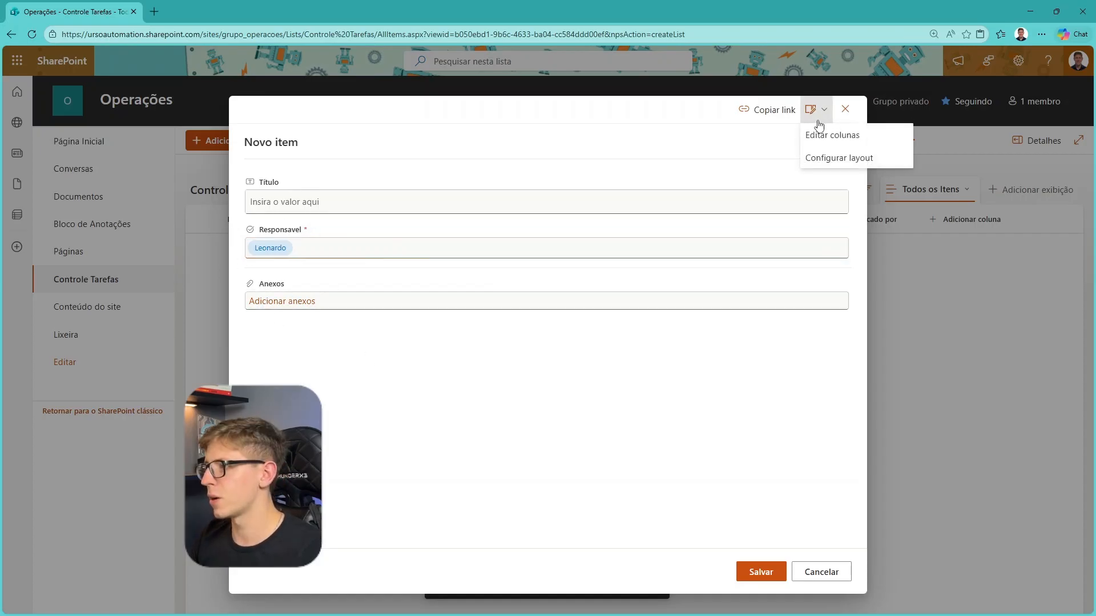
left_click(822, 135)
left_click(916, 91)
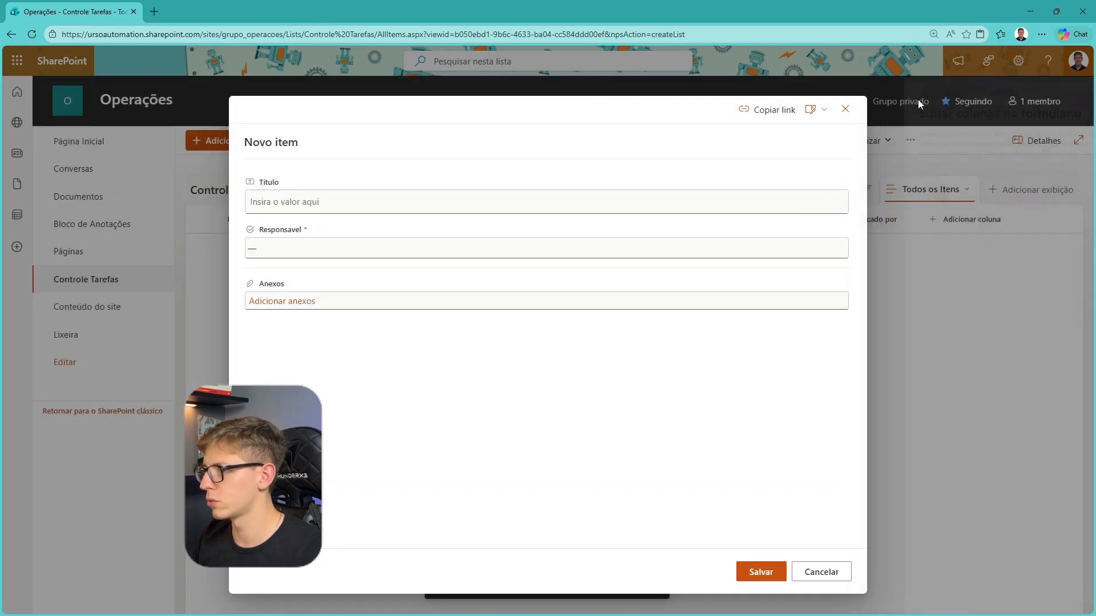
left_click(845, 109)
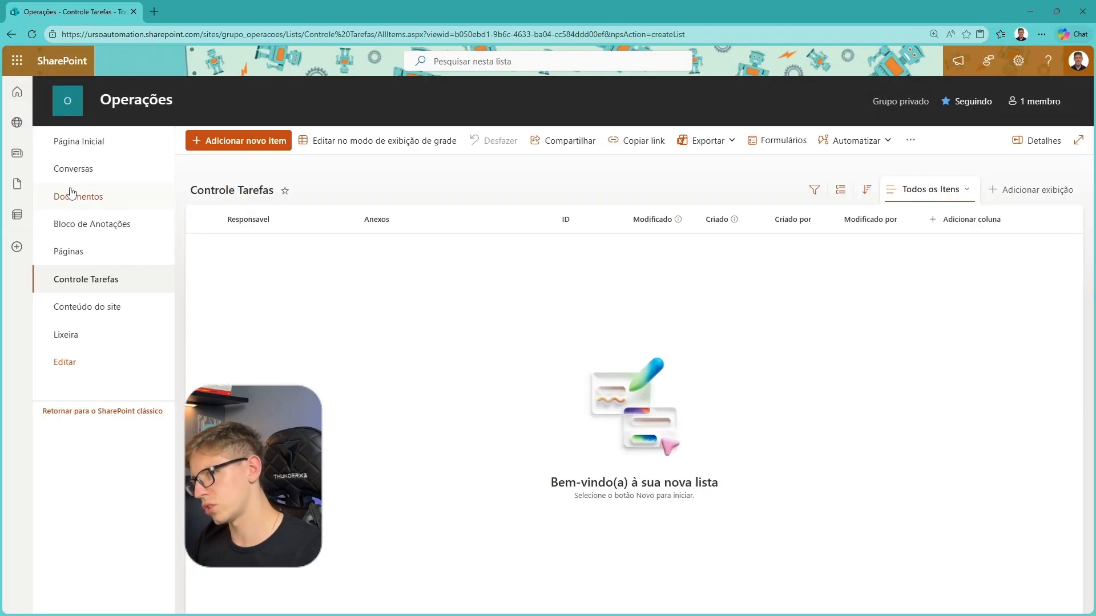
left_click(224, 141)
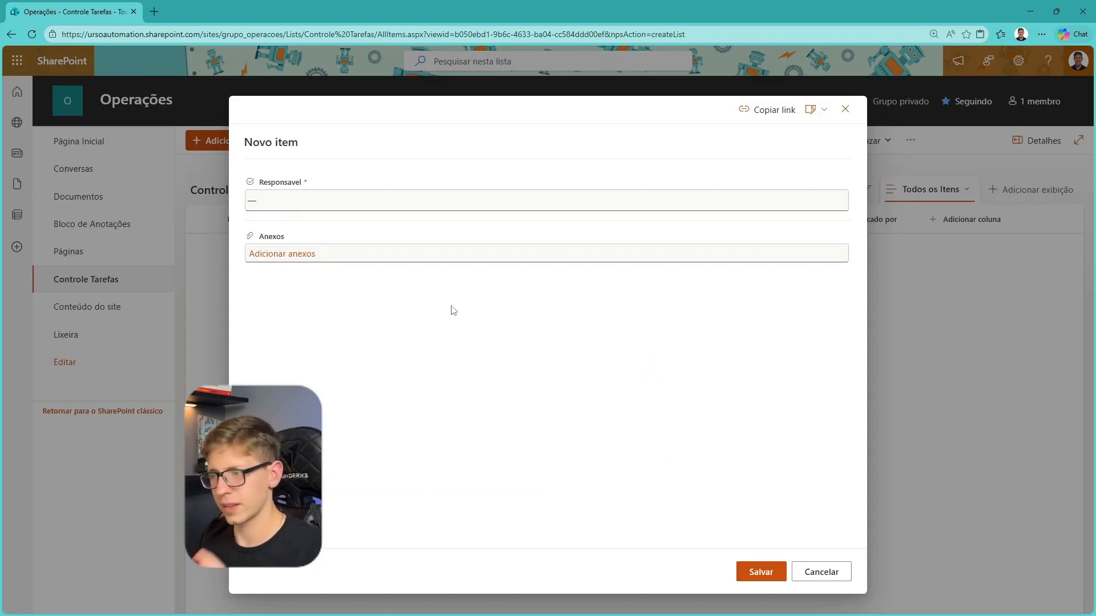
left_click(820, 571)
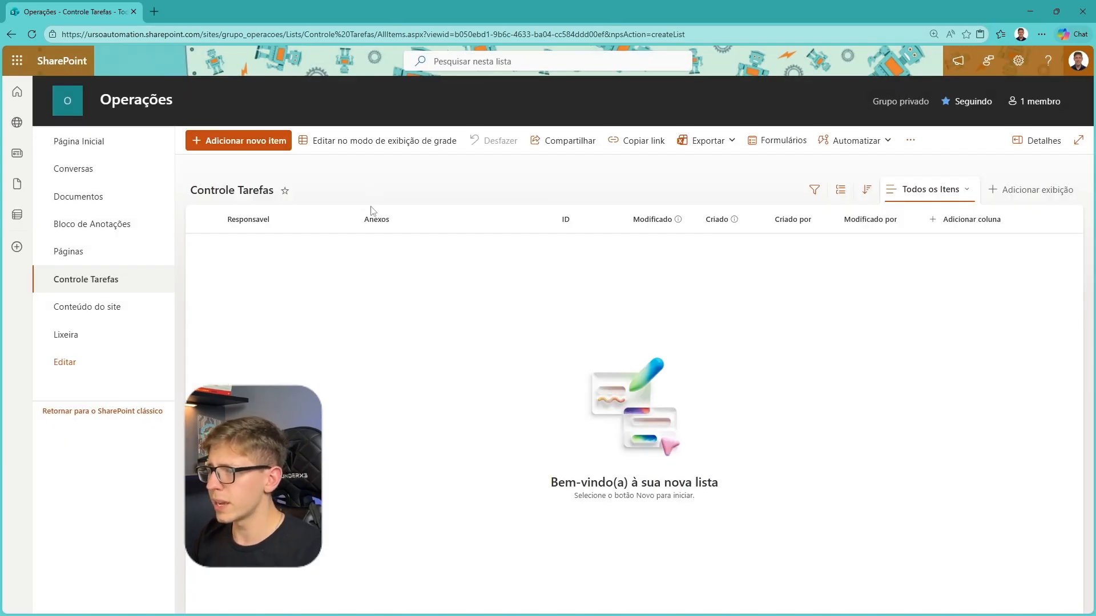
Step: Create a single-line text column named Nome da Tarefa and place it between Responsavel and Anexos
left_click(968, 221)
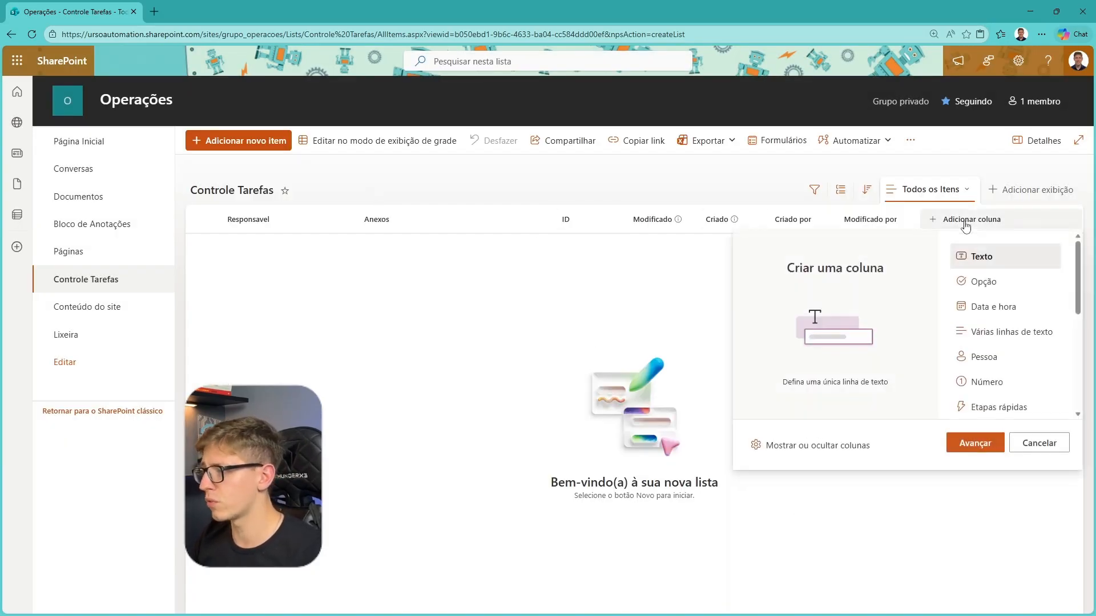
left_click(975, 444)
type("Nome da Tarefa")
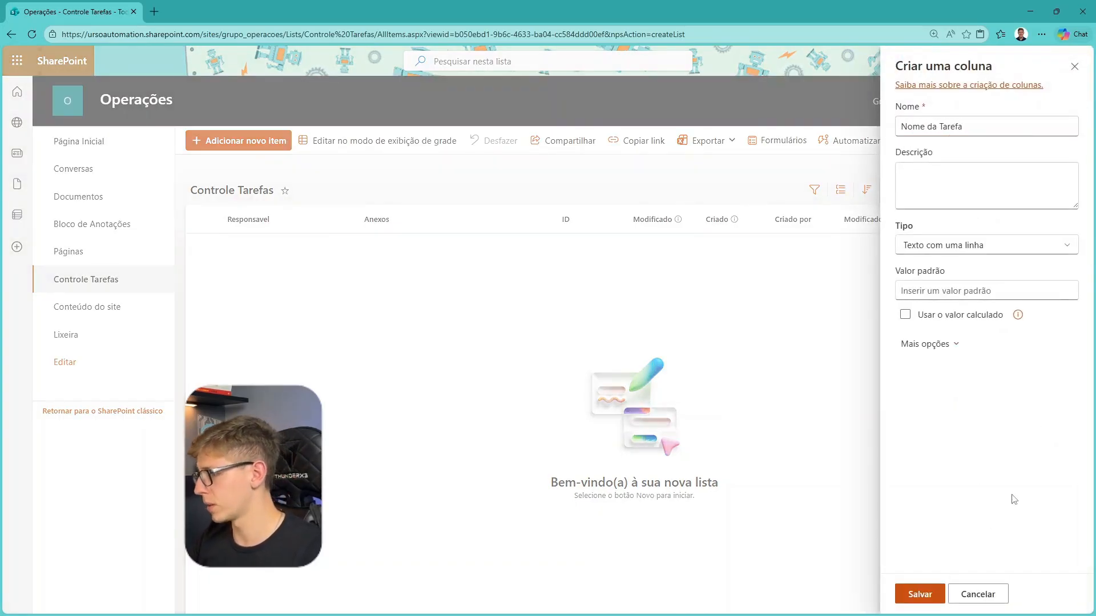
left_click(919, 594)
left_click_drag(946, 219, 445, 229)
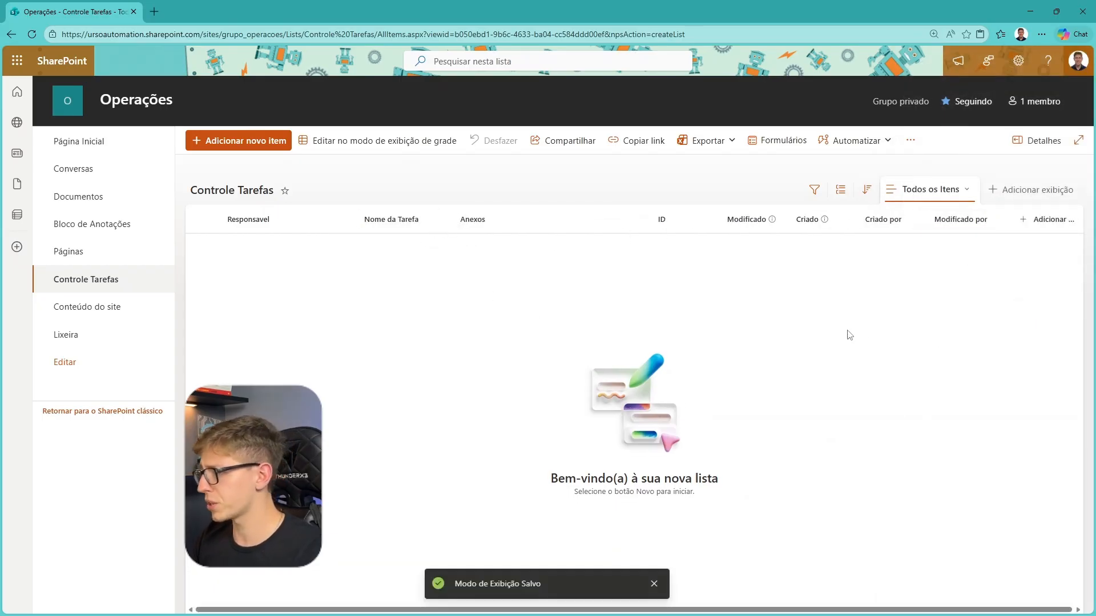
Step: Narrow the Anexos column and create a date and time column named Data Inicial without including the time
left_click_drag(648, 222, 545, 223)
left_click(960, 224)
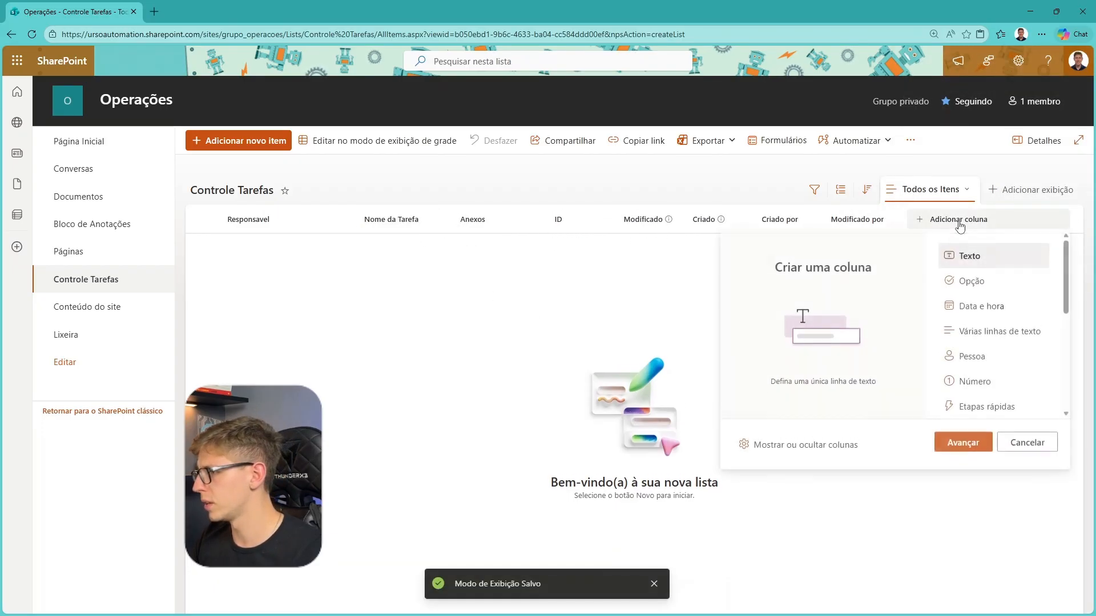
left_click(982, 309)
left_click(963, 442)
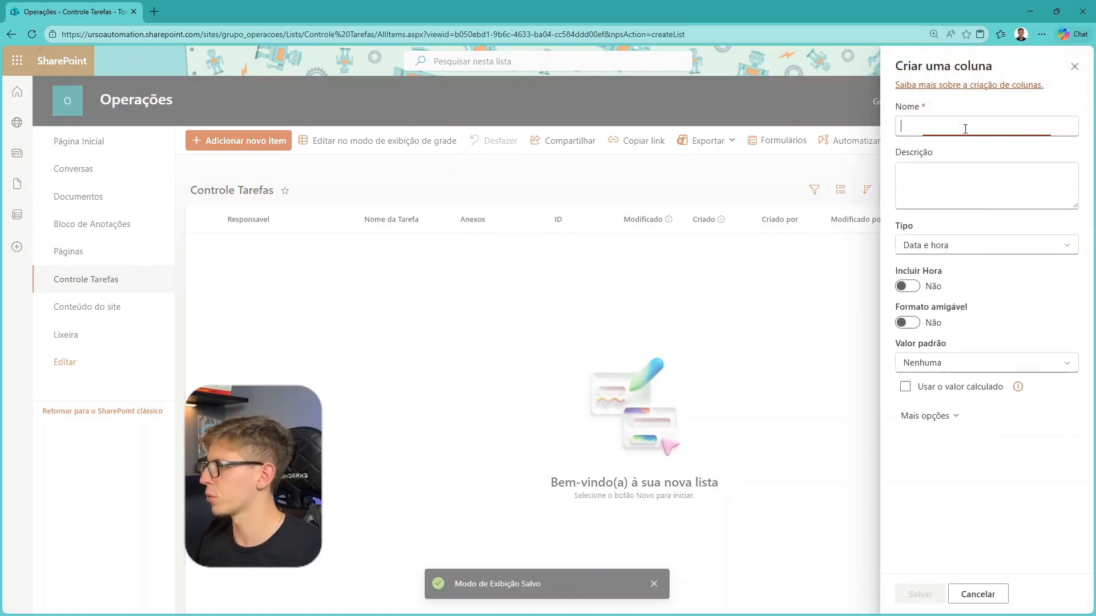
left_click(965, 128)
type("Data")
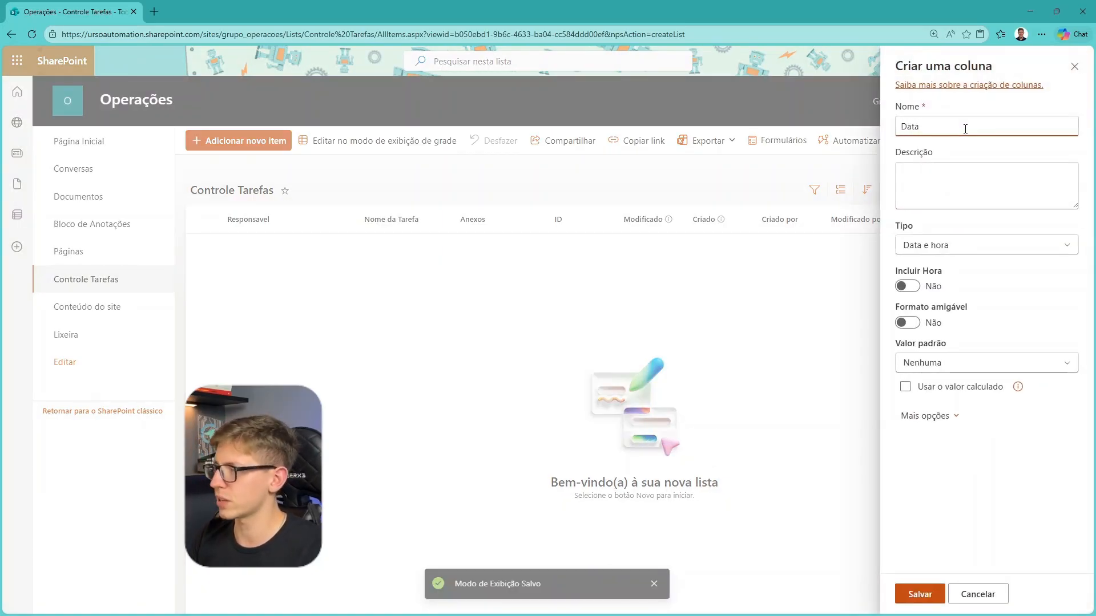
type(" Inicial")
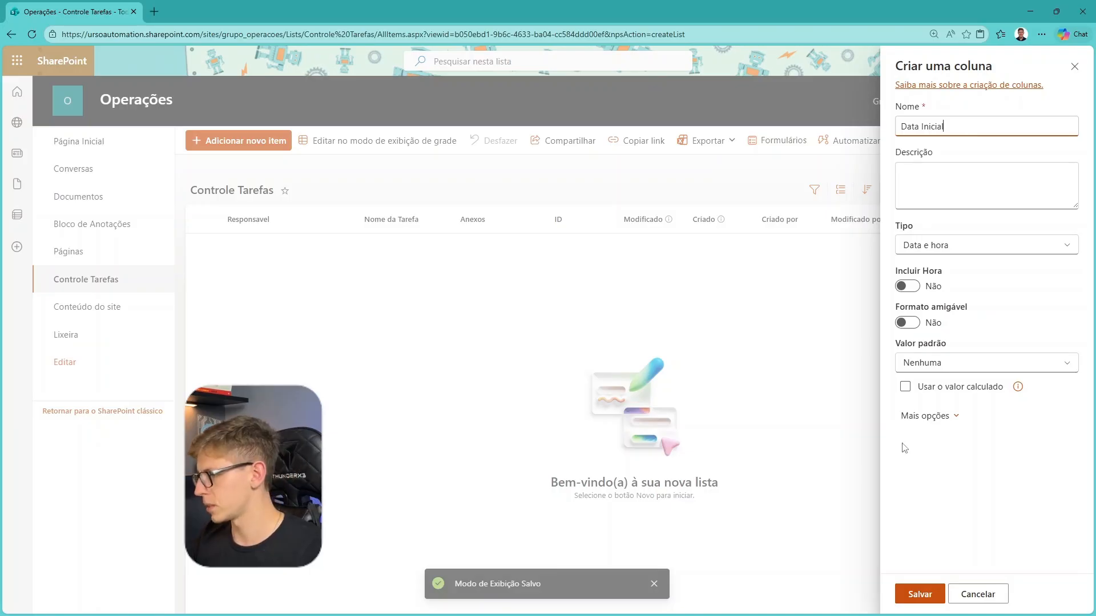
left_click(915, 594)
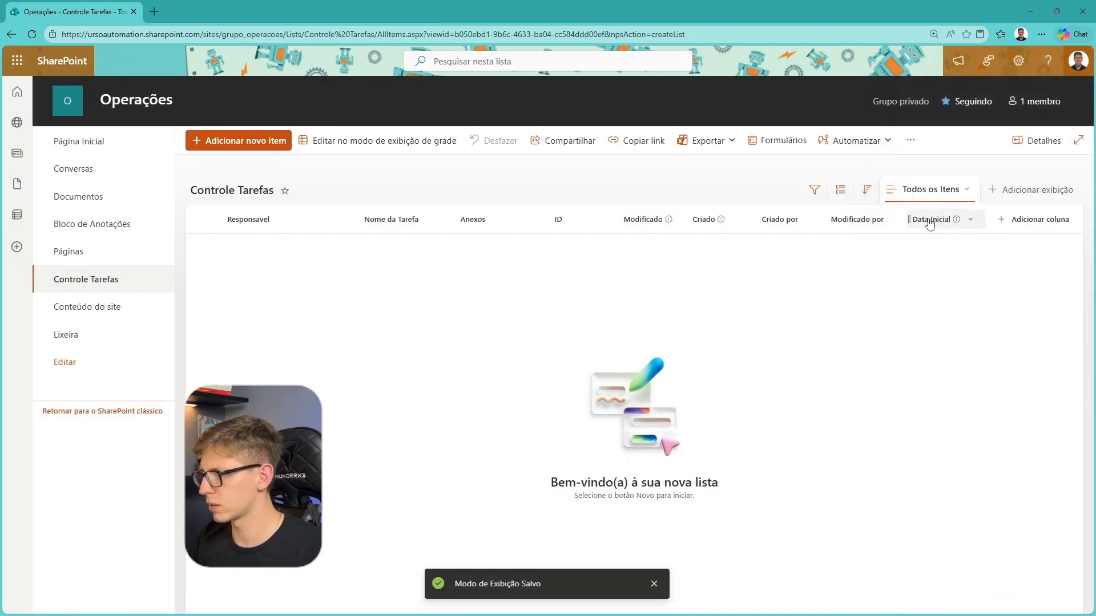
Step: Place the Data Inicial column between Nome da Tarefa and Anexos, and slightly widen the Data Inicial and Anexos columns
left_click_drag(931, 222, 439, 220)
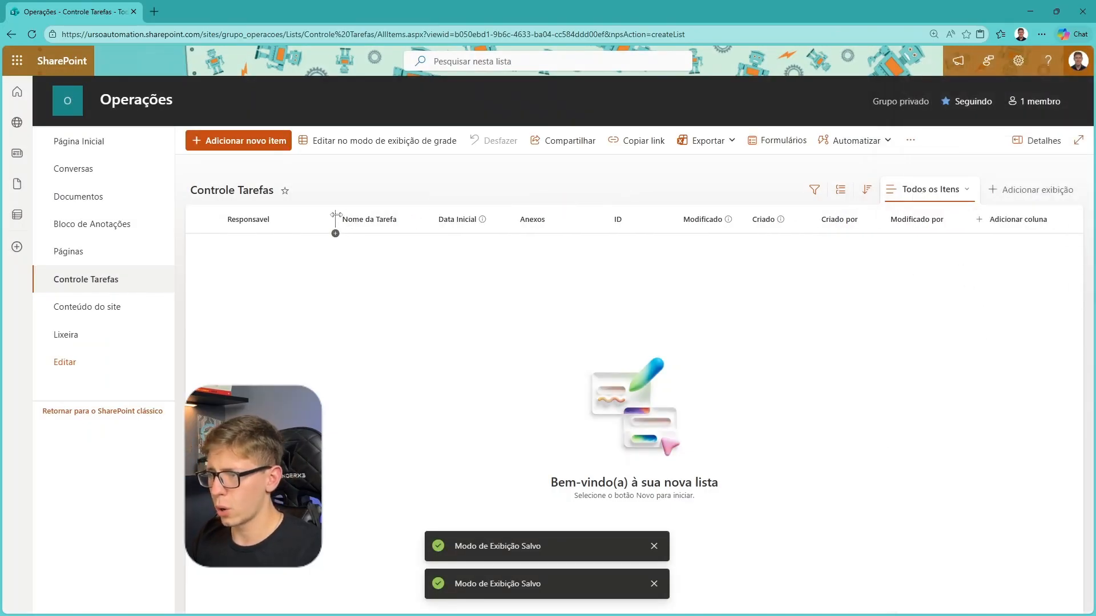
left_click_drag(513, 217, 620, 226)
left_click_drag(548, 187, 201, 246)
left_click(675, 175)
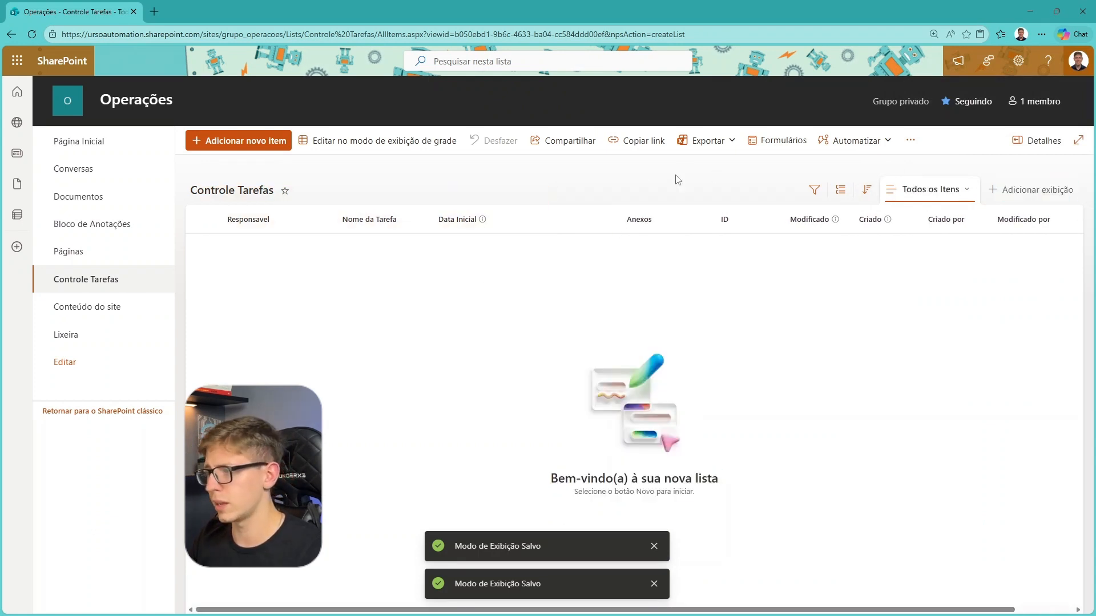
left_click_drag(628, 179, 1078, 266)
left_click(829, 310)
left_click_drag(620, 221, 514, 221)
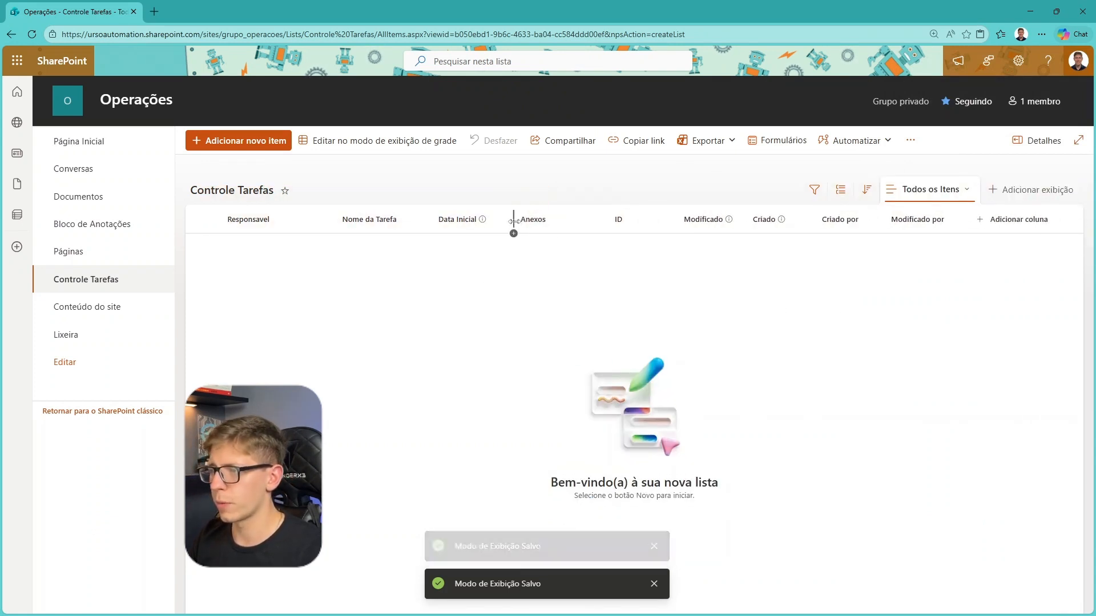
left_click_drag(616, 222, 648, 224)
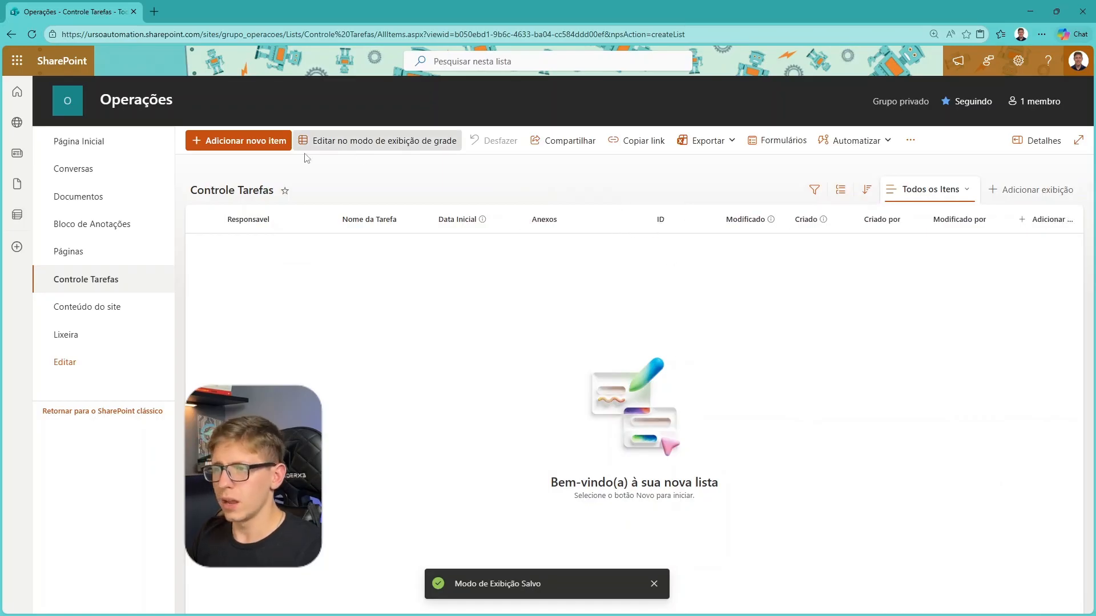
Step: Add and save a new item with the first person as Responsavel, Tarefa 1 as Nome da Tarefa and 25/02/2026 as Data Inicial
left_click(255, 148)
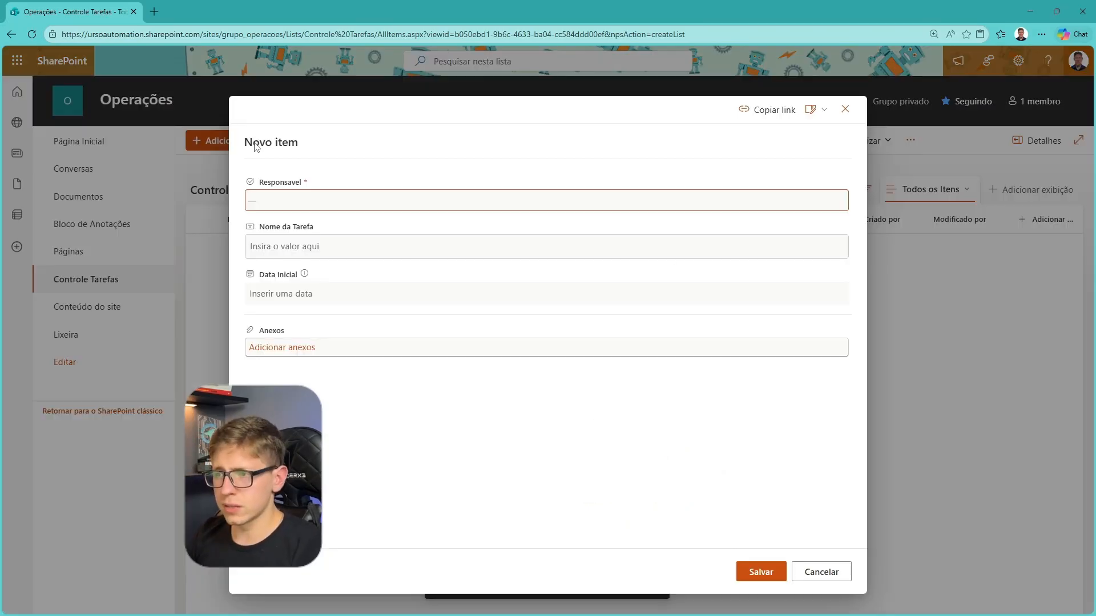
left_click(329, 201)
left_click(300, 232)
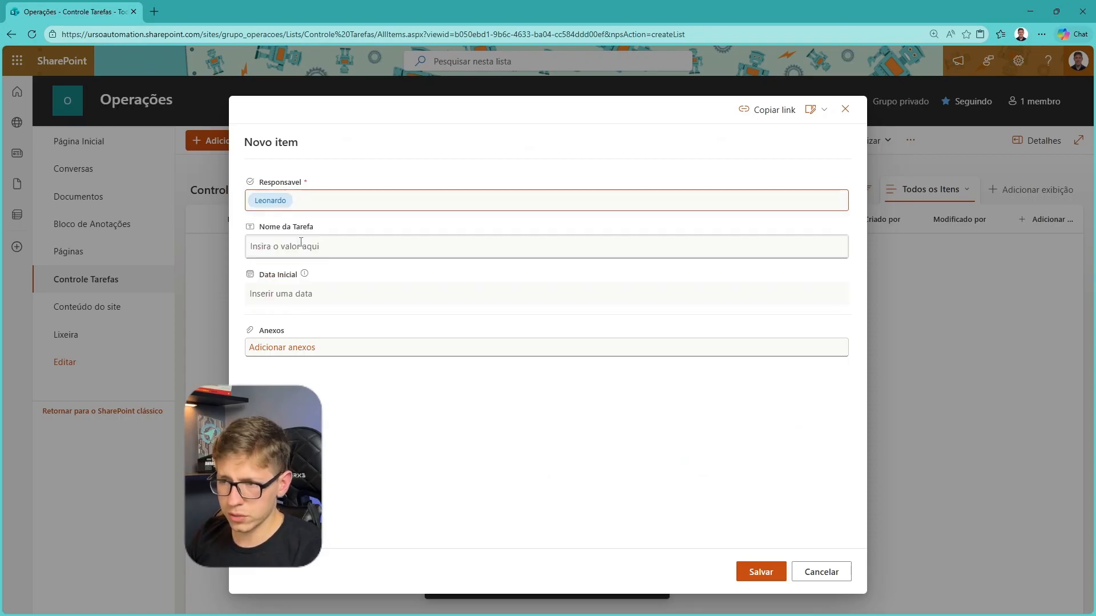
left_click(298, 249)
type("Tae")
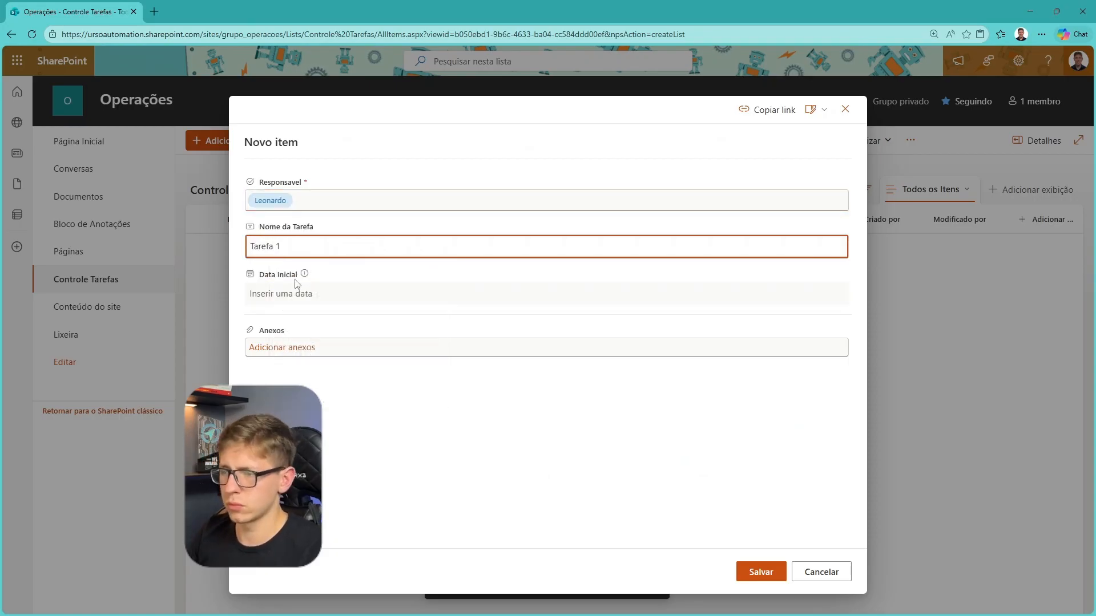
left_click(281, 296)
left_click(313, 414)
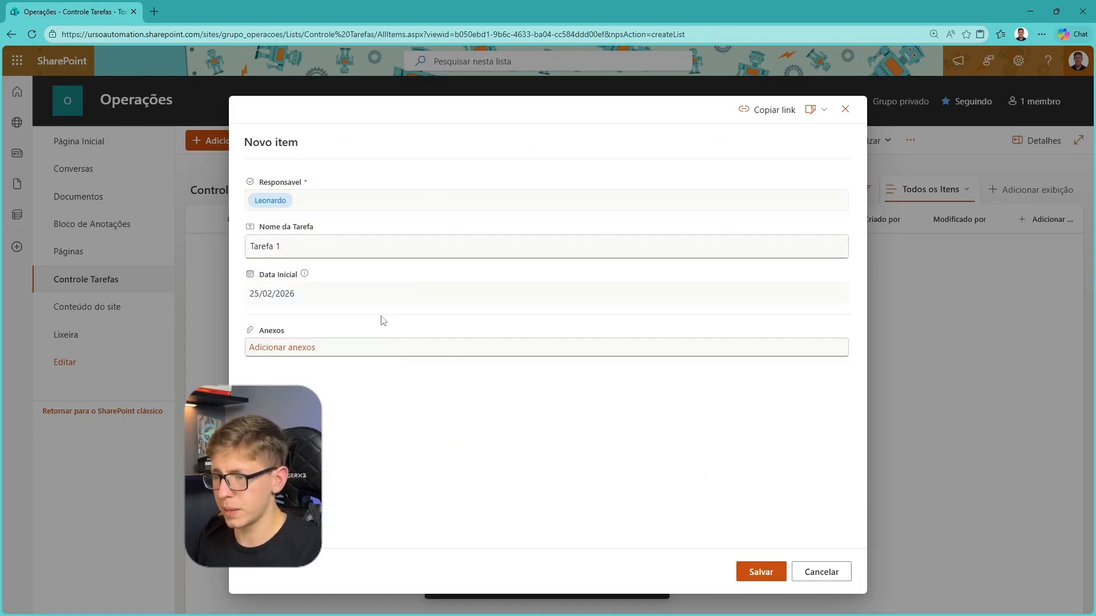
left_click(772, 585)
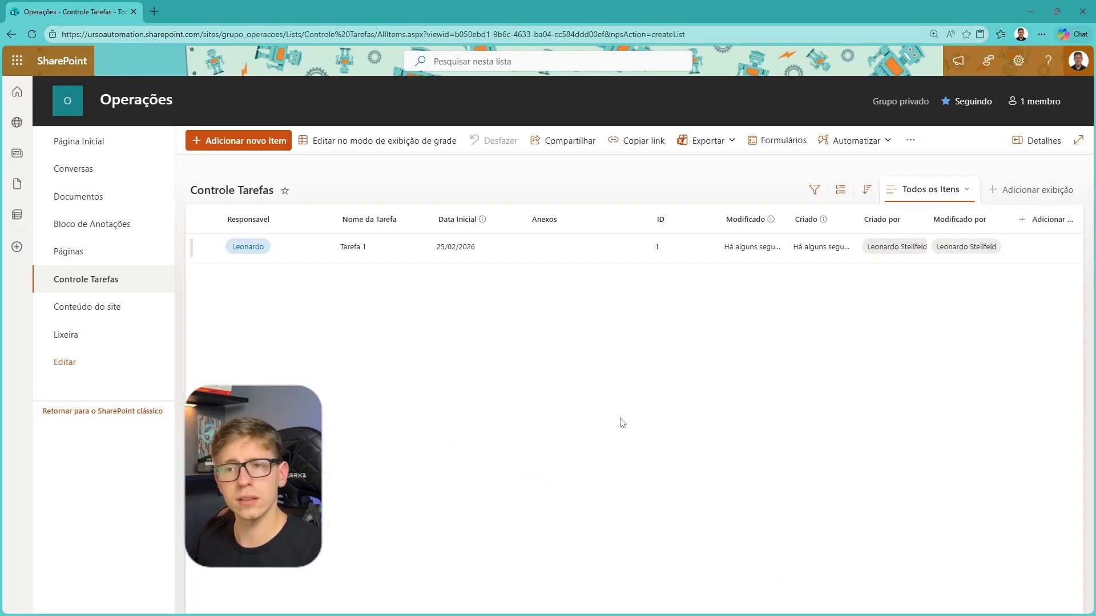
left_click_drag(203, 300, 678, 184)
left_click(630, 418)
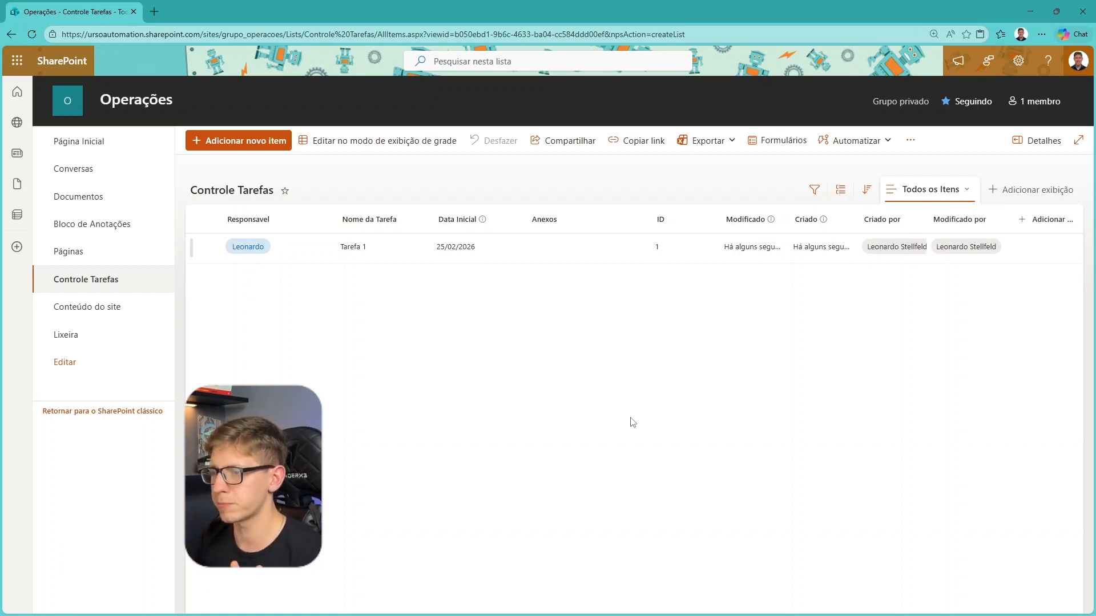
left_click_drag(624, 275, 175, 166)
left_click(437, 299)
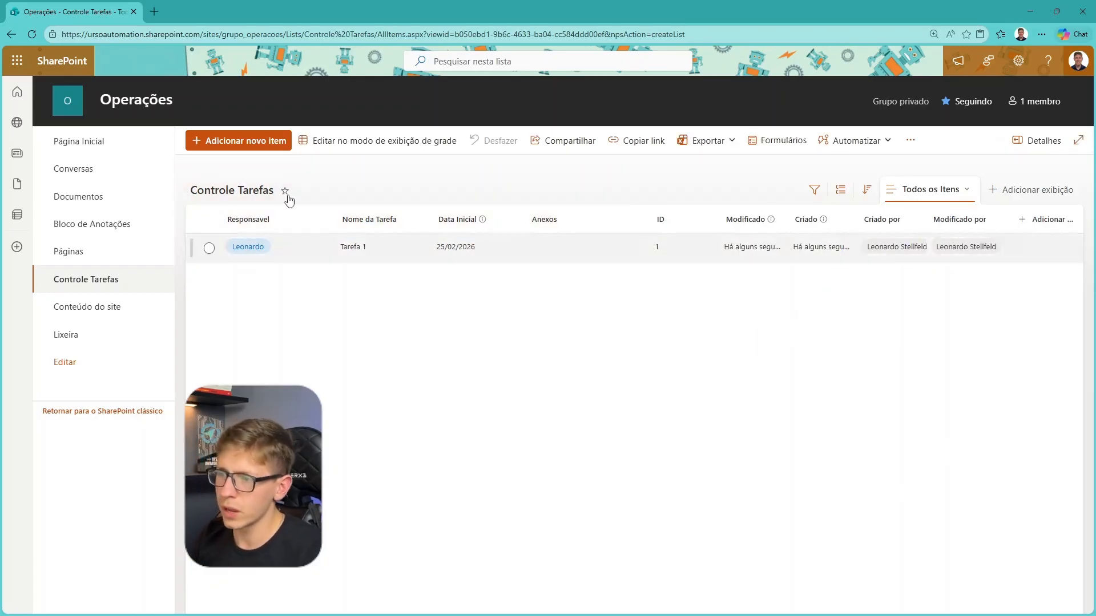
left_click_drag(184, 169, 631, 297)
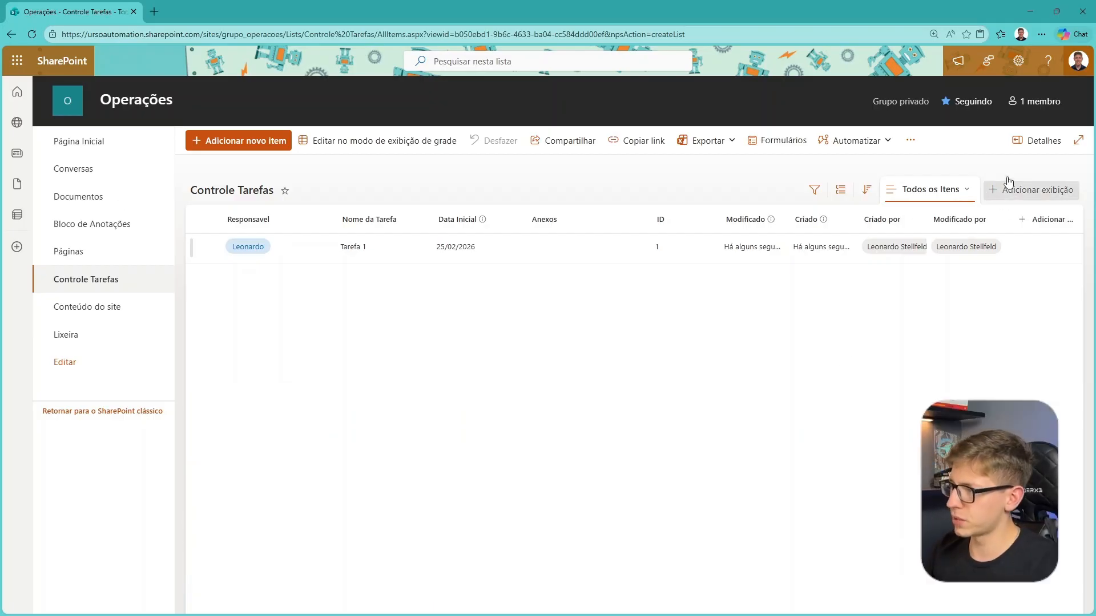
Step: Examine the display and visibility options for creating a new list view, and close them without creating one
left_click(1033, 194)
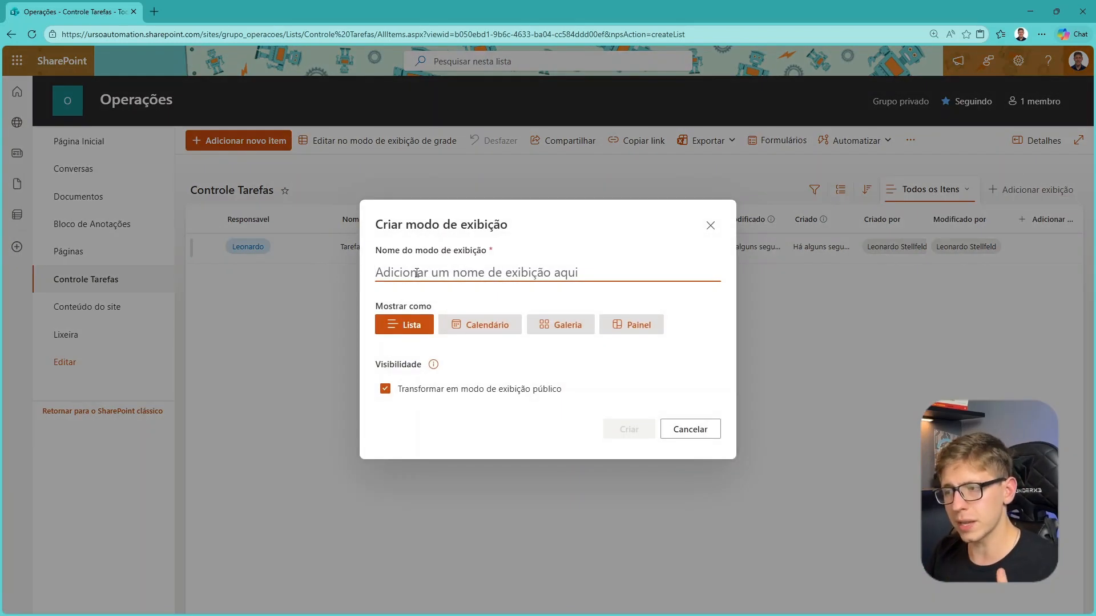
left_click(711, 226)
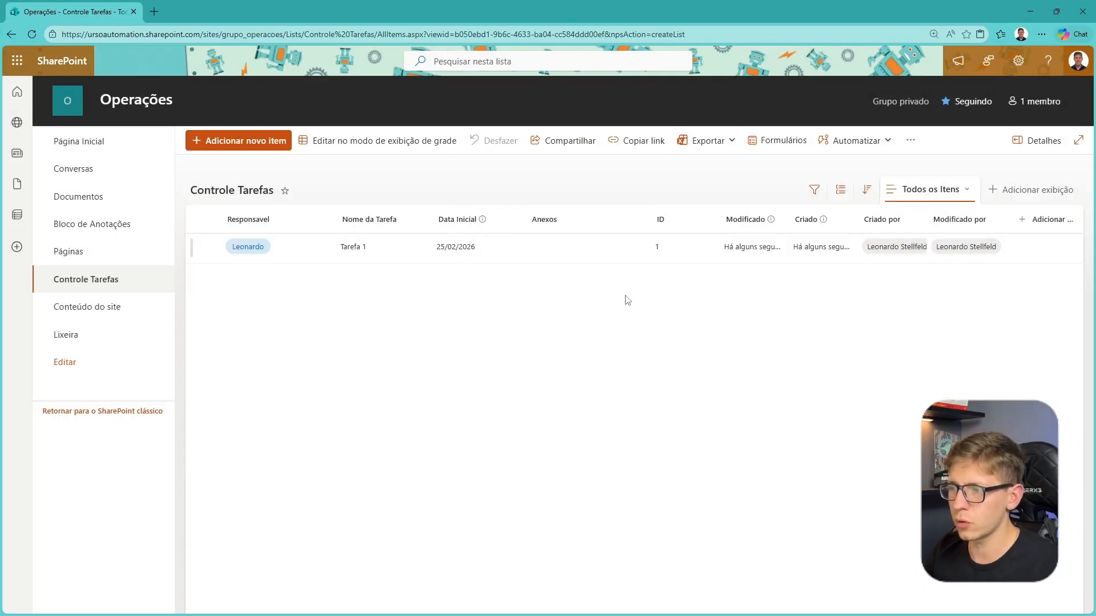
left_click_drag(621, 291, 154, 147)
left_click(751, 375)
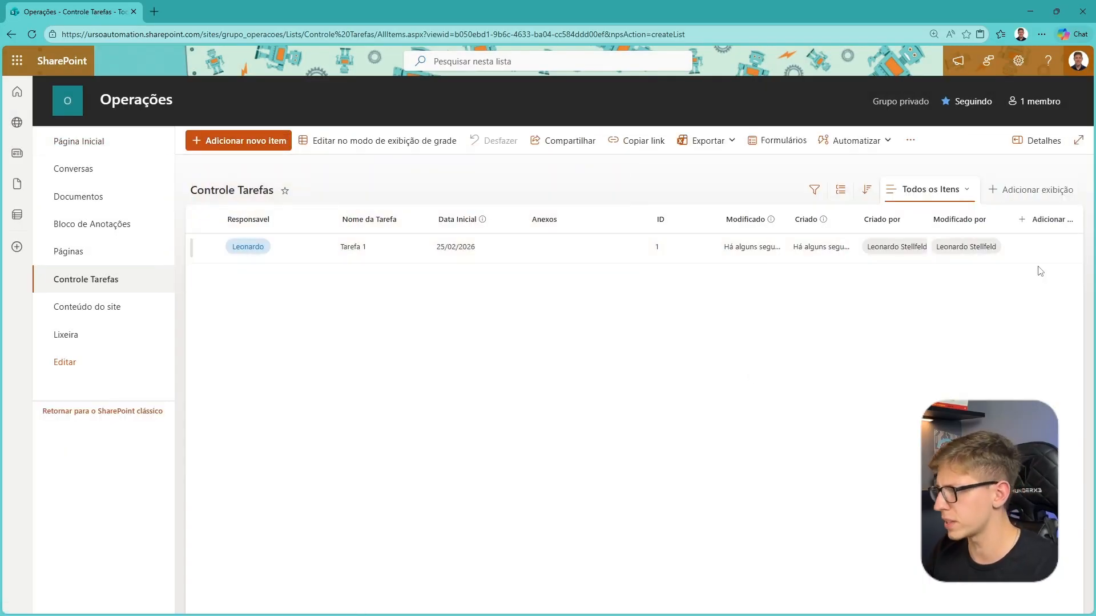
Step: Begin a choice-type column for the list and name it Status
left_click(1050, 220)
left_click(983, 282)
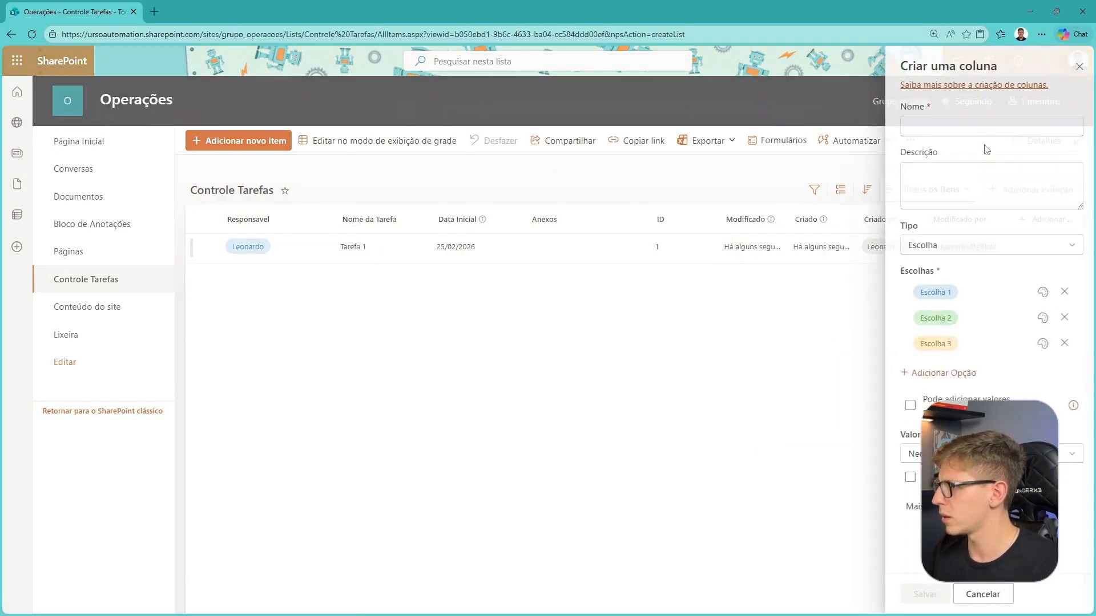
left_click(978, 125)
type("Status")
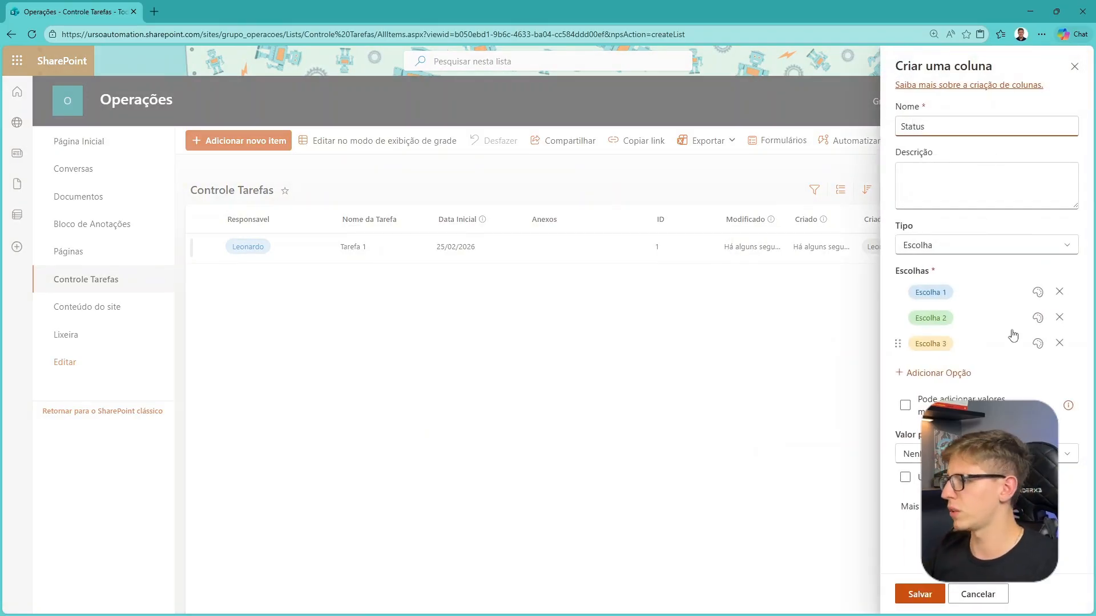
Step: Name the three choices of the Status column Pendente, Em Andamento and Finalizado
left_click(957, 290)
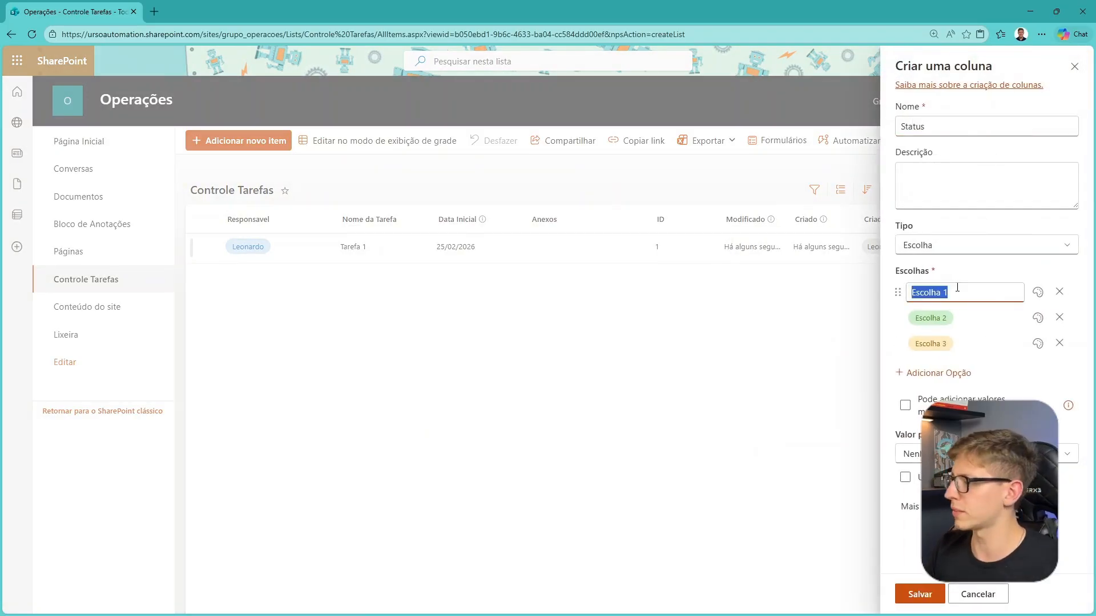
type("P")
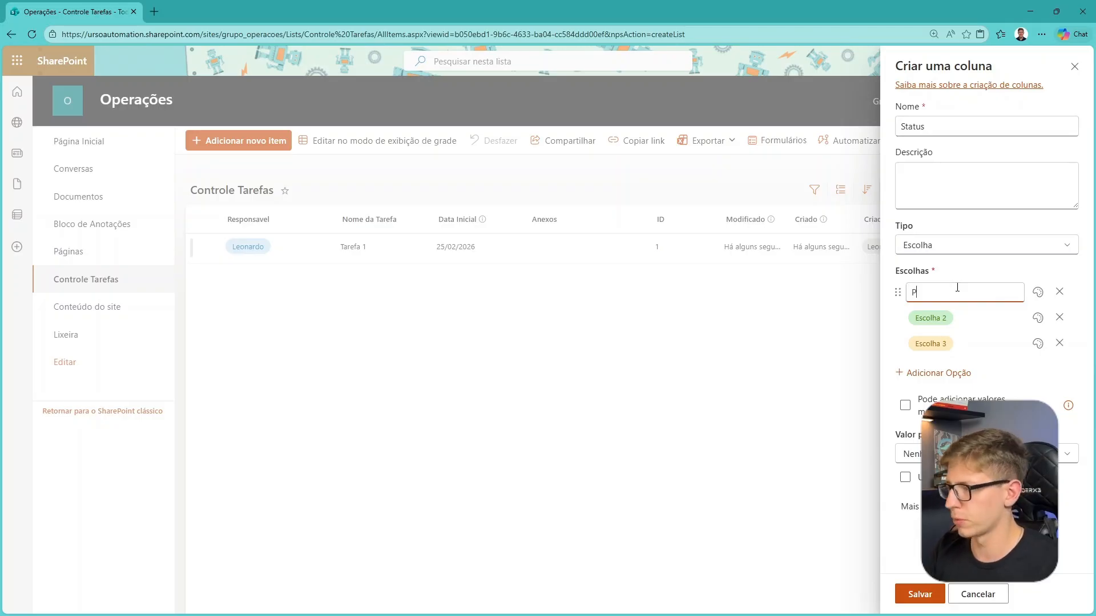
type("endente")
key("Tab")
type("Em")
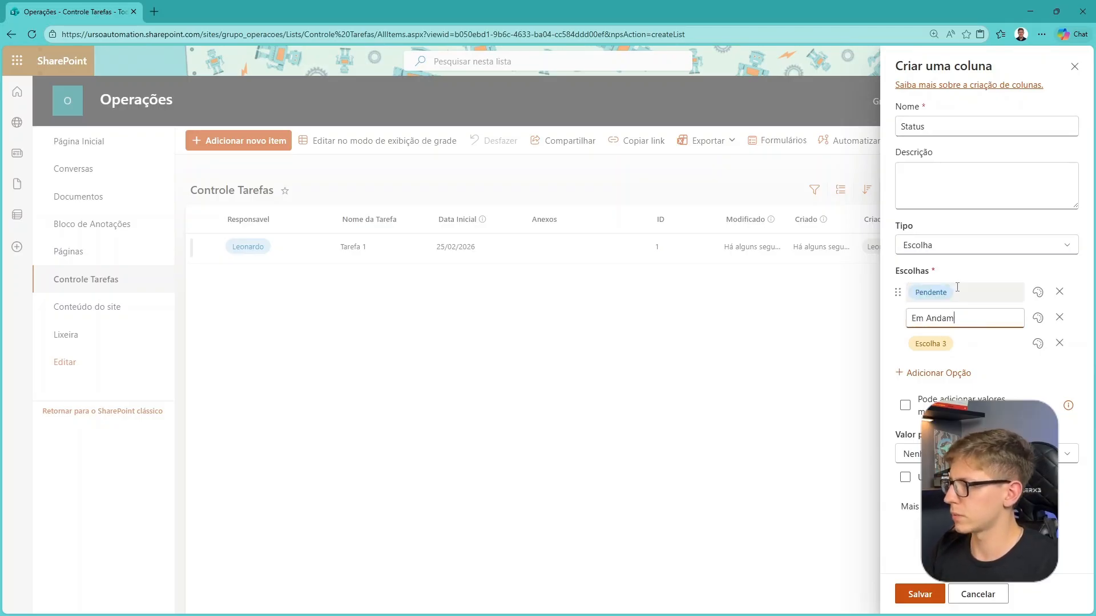
key("Tab")
type("Final")
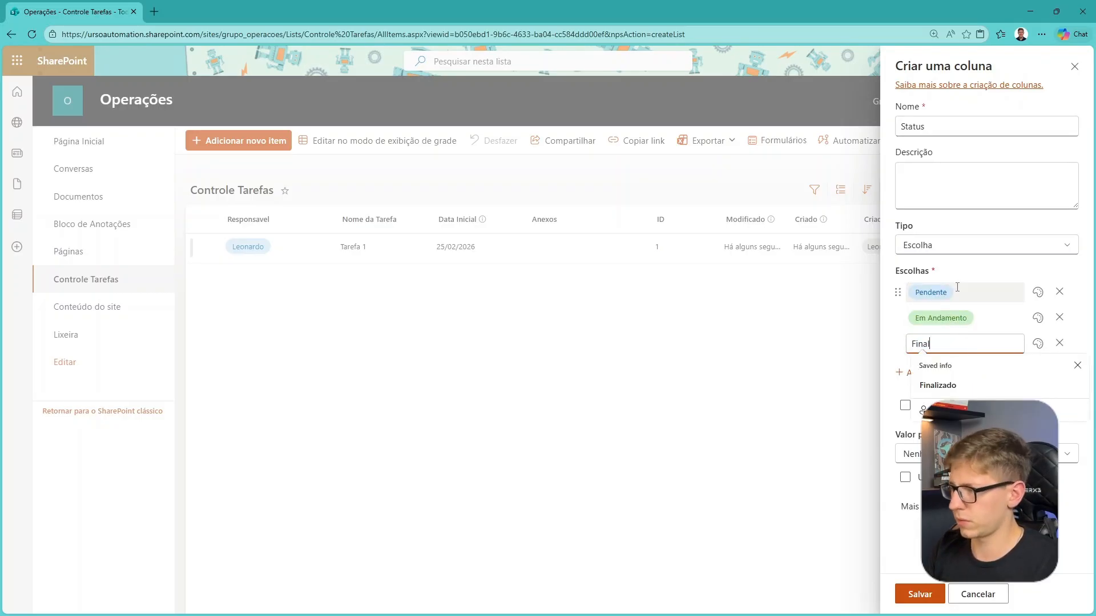
type("izado")
key("Tab")
left_click(1059, 368)
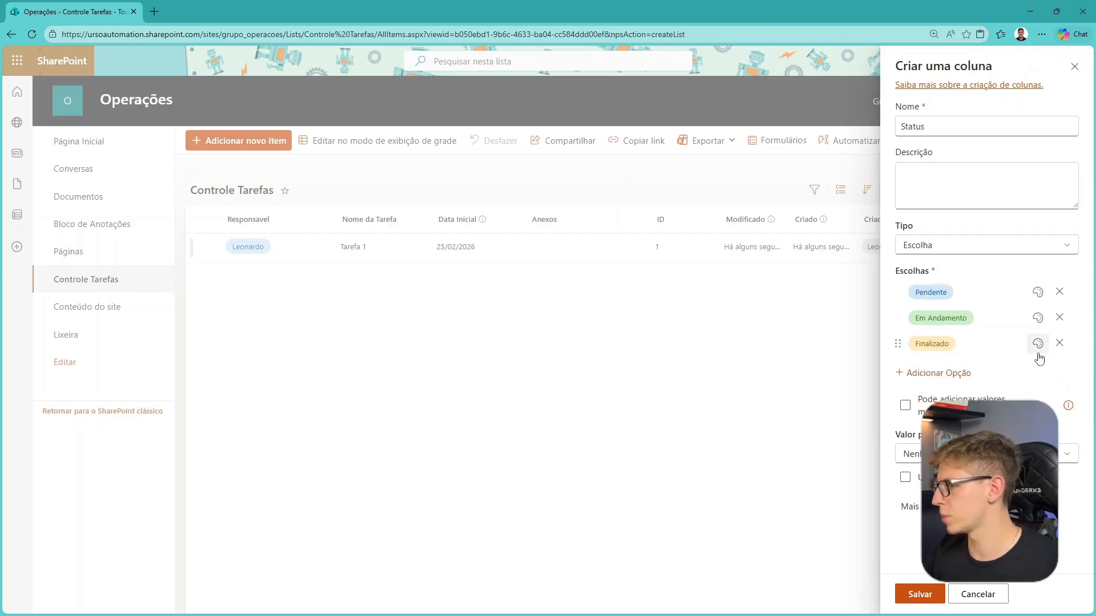
Step: Color the Status choices: dark green for Finalizado, light yellow for Em Andamento and gray for Pendente
left_click(1038, 343)
left_click(998, 415)
left_click(1038, 319)
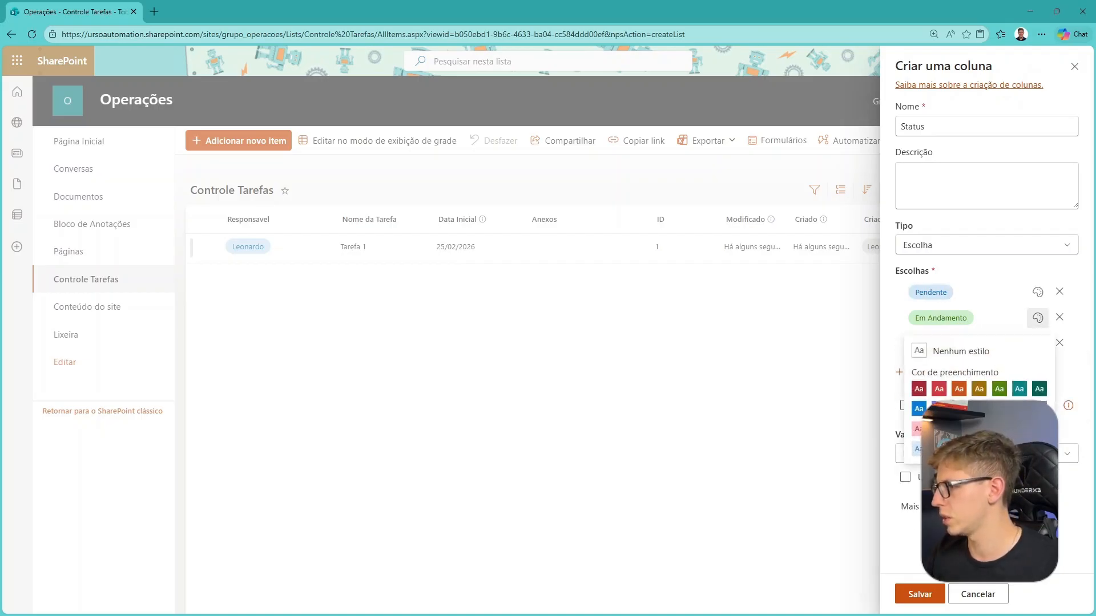
left_click(979, 428)
left_click(1038, 293)
left_click(919, 362)
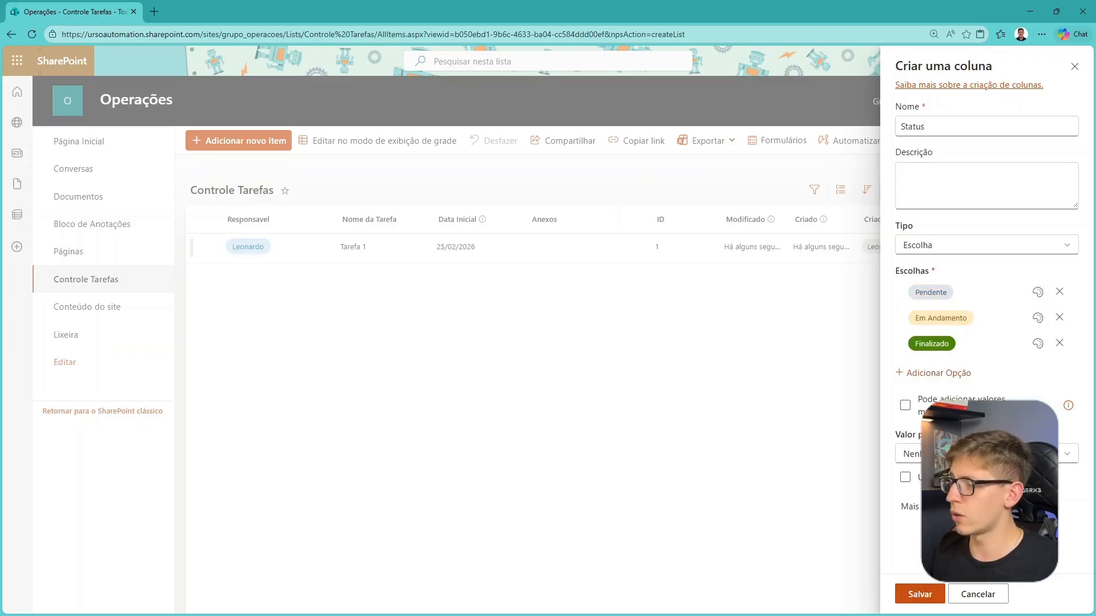
Step: Save the Status column with Pendente as its default value and place it between Data Inicial and Anexos
left_click(981, 453)
left_click(935, 498)
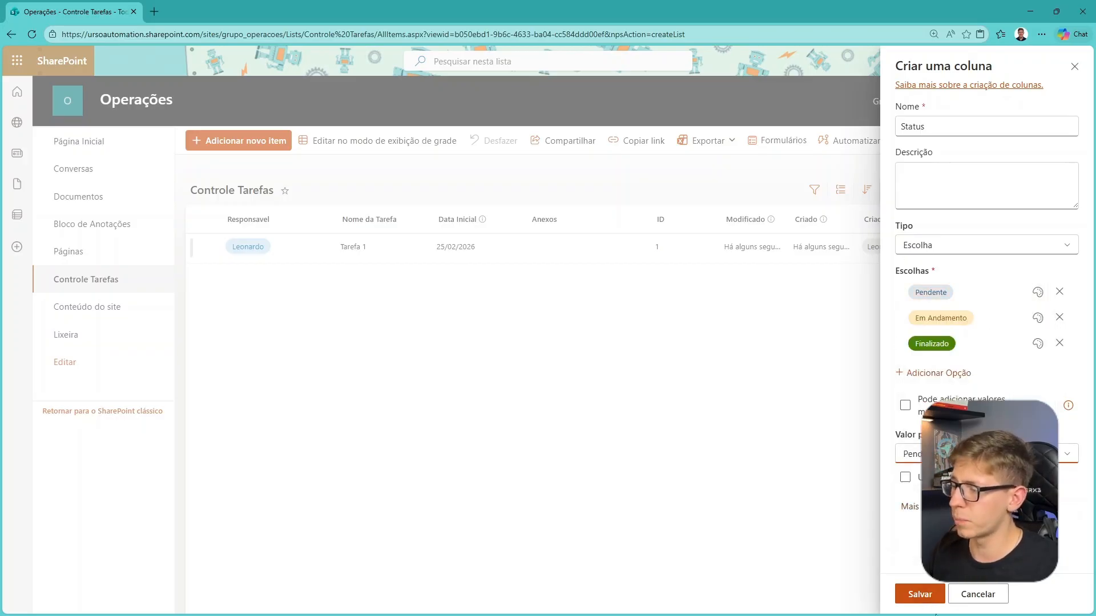
left_click(917, 594)
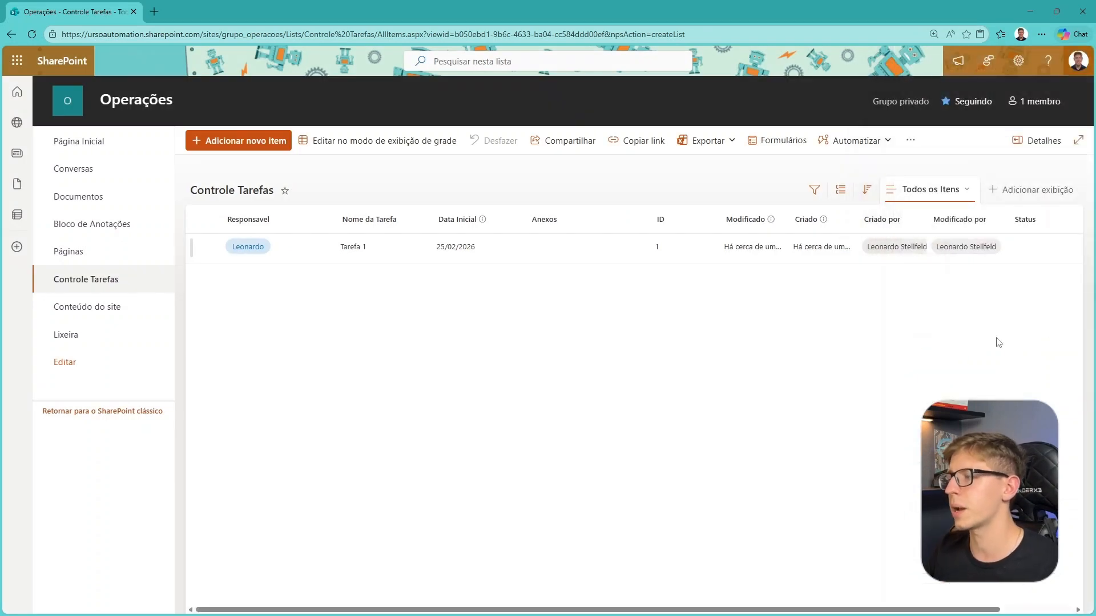
left_click_drag(1024, 221, 539, 228)
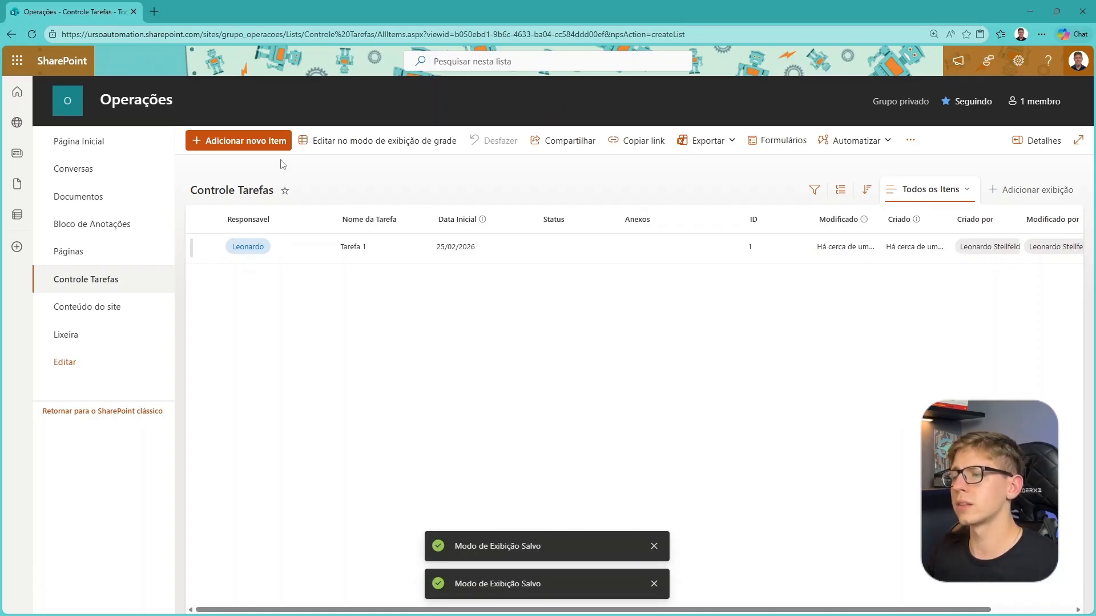
Step: Add a list item for the first Responsavel option, named Tarefa 2, with Data Inicial 25/02/2026 and status Pendente
left_click(258, 146)
left_click(290, 204)
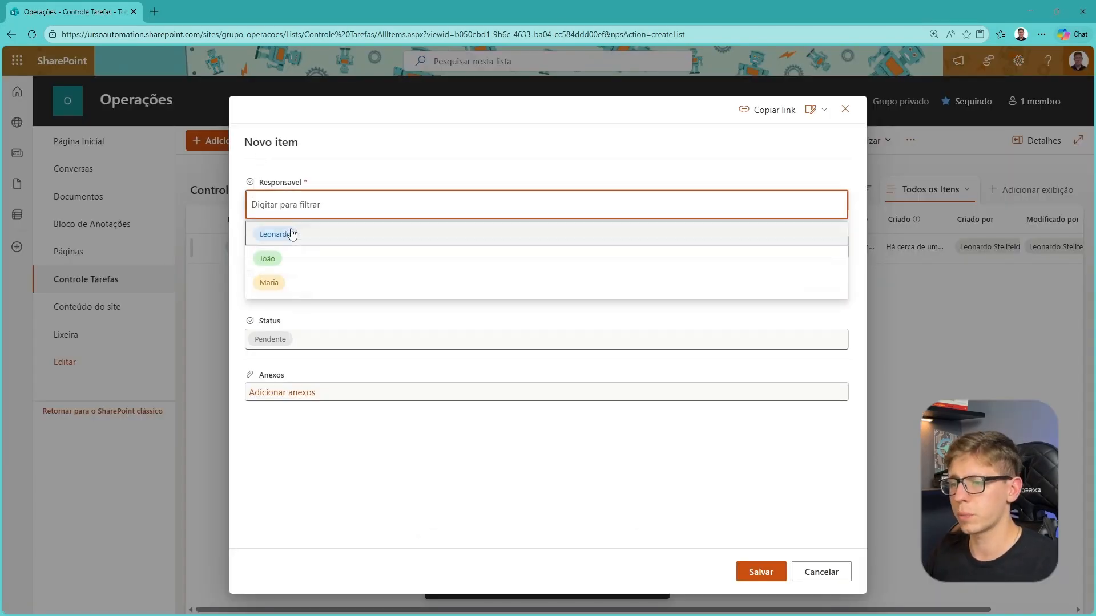
left_click(292, 234)
left_click(288, 246)
type("Tarefa ")
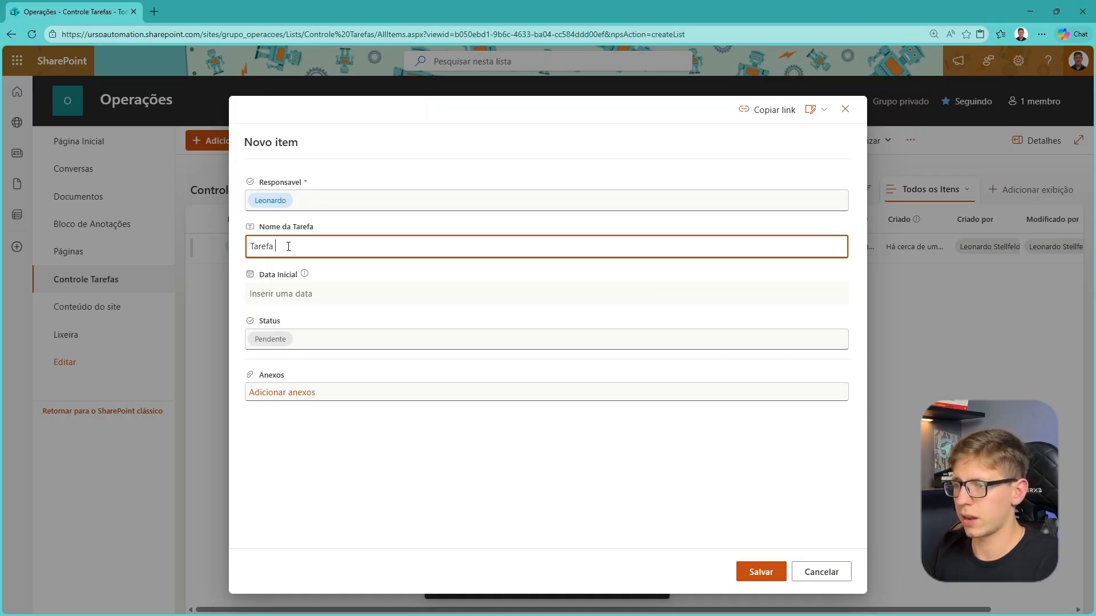
type("2")
left_click(367, 296)
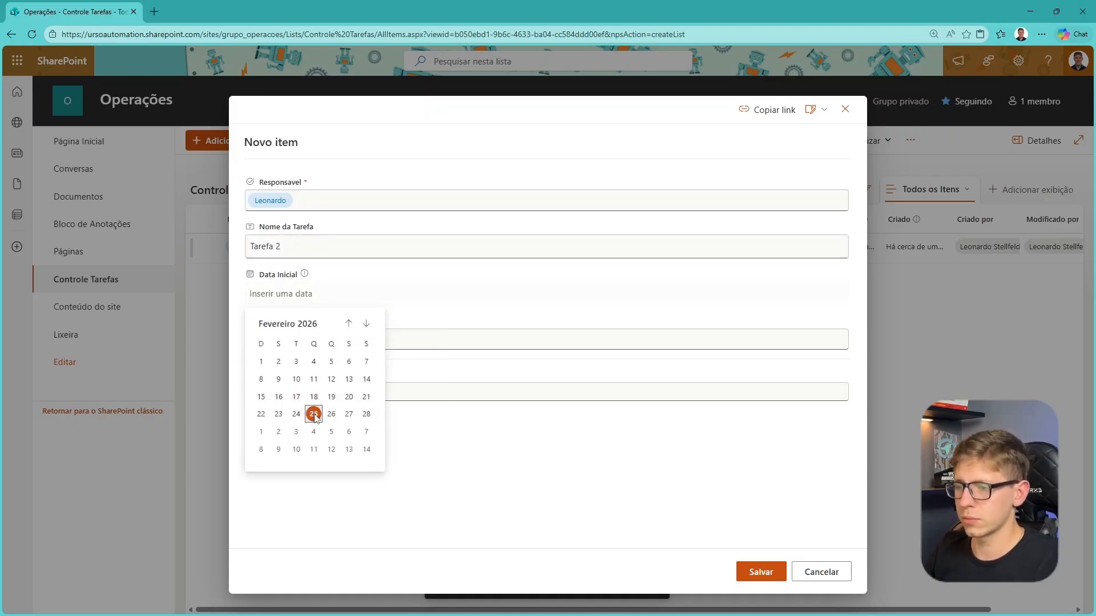
left_click(313, 414)
left_click(288, 348)
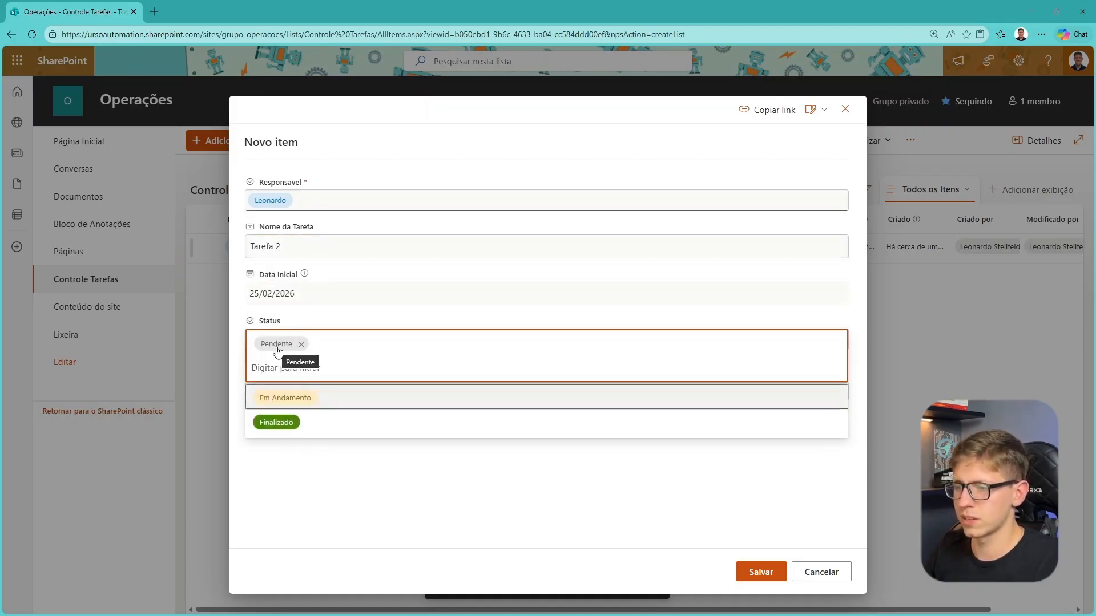
left_click(763, 573)
left_click(763, 573)
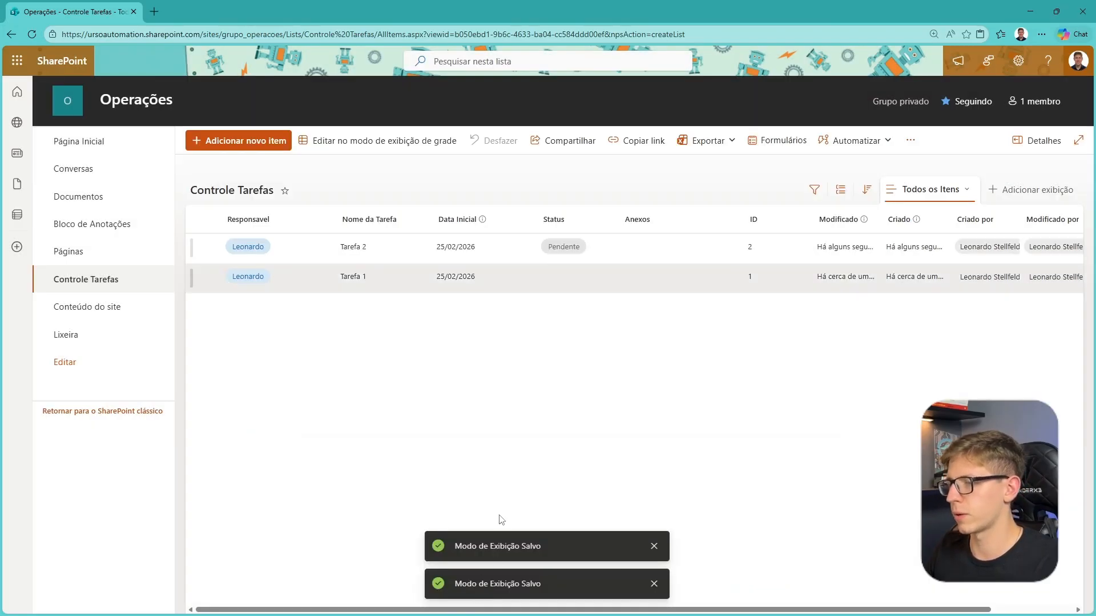
Step: Set the Status of Tarefa 1 to Em Andamento and slightly widen the Status column
left_click(533, 278)
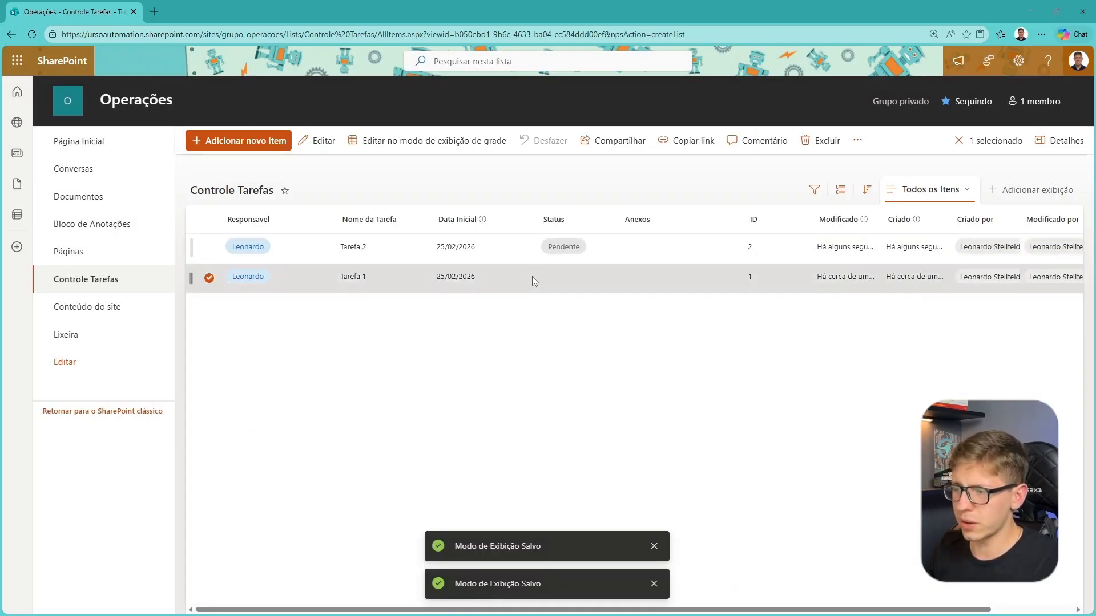
double_click(511, 282)
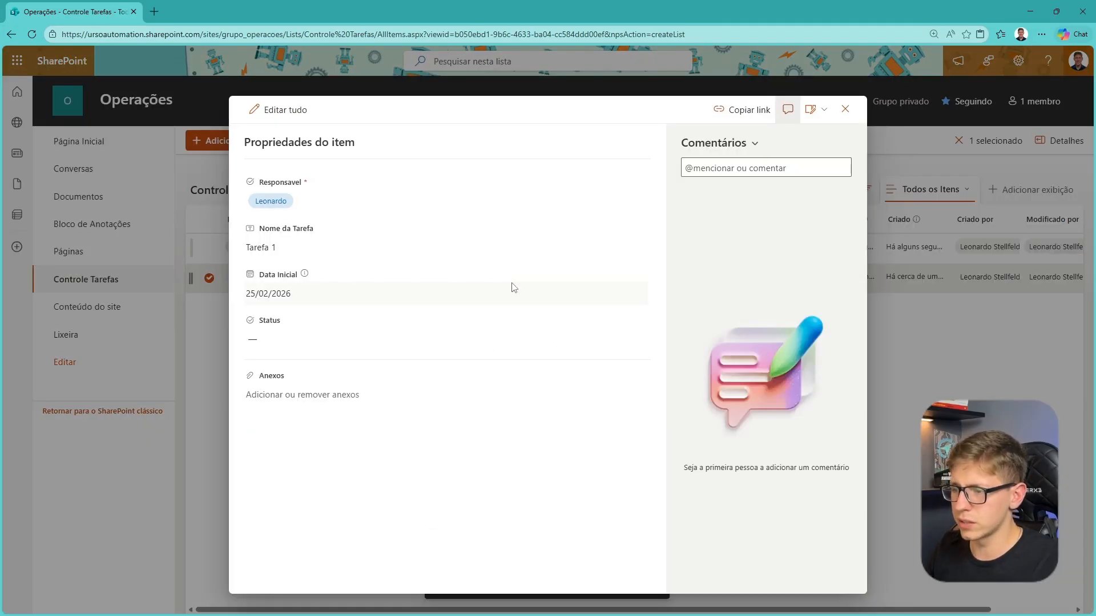
left_click(273, 345)
left_click(279, 398)
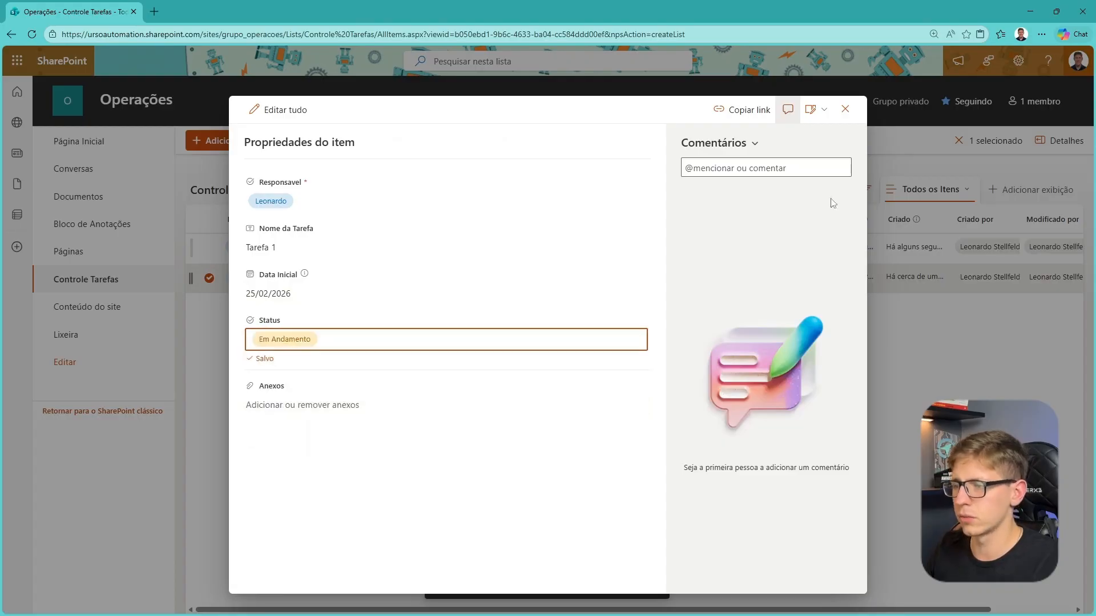
left_click(845, 109)
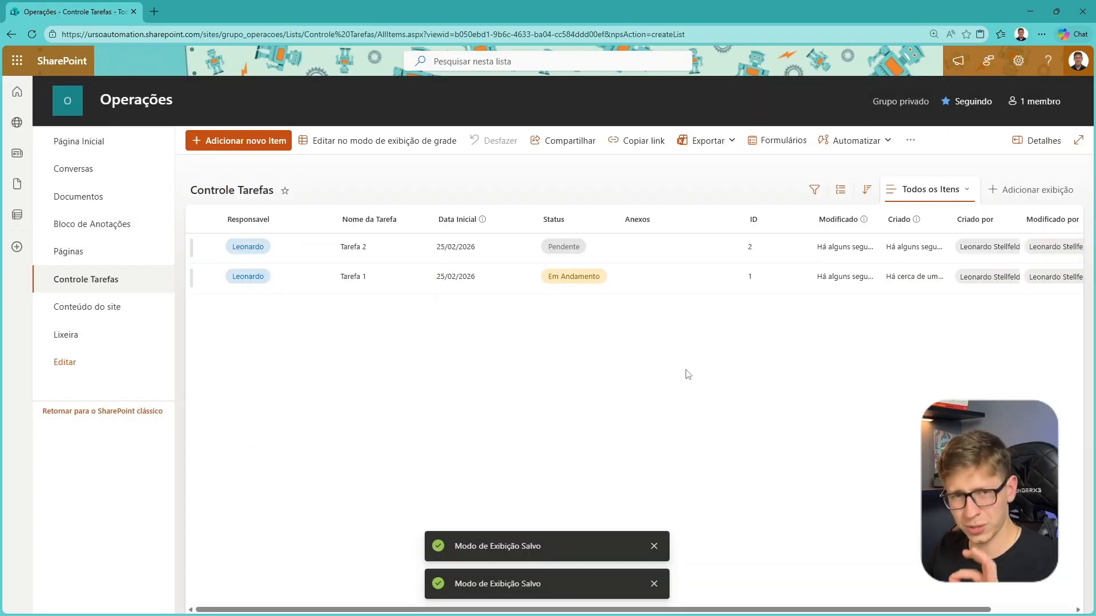
left_click_drag(617, 220, 640, 218)
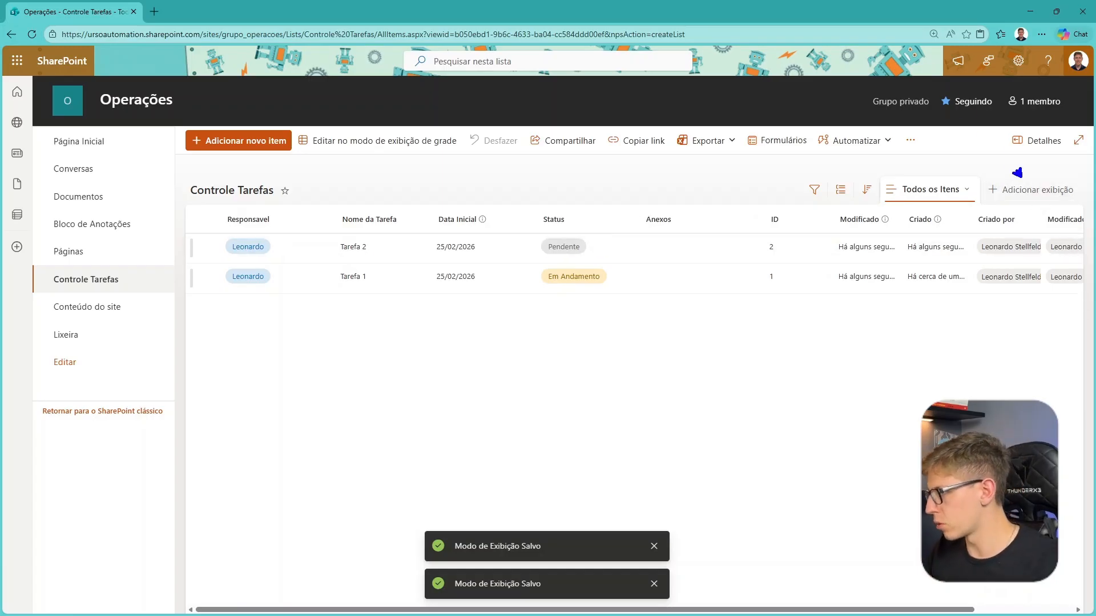
Step: Begin creating an additional view for the Controle Tarefas list
left_click(1018, 189)
left_click(462, 267)
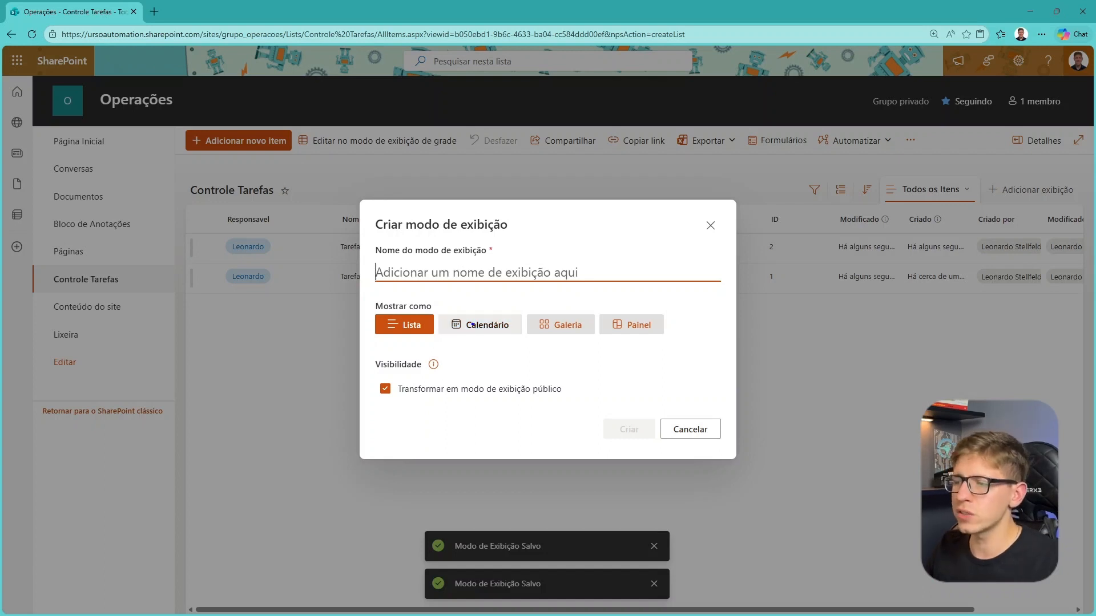
left_click(415, 307)
key("ctrl+2")
left_click_drag(411, 308, 422, 269)
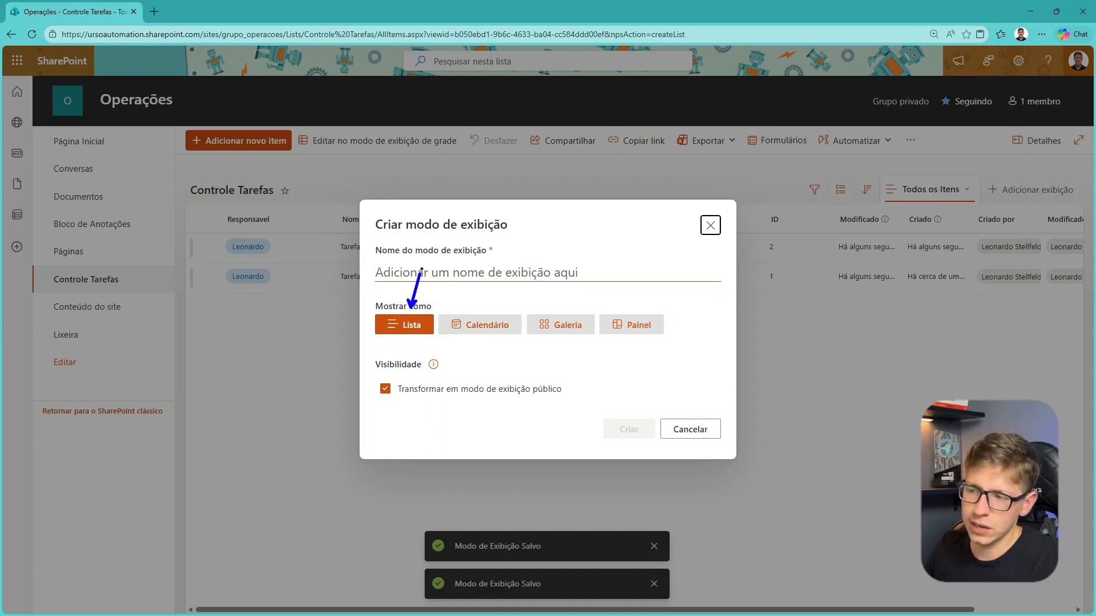
left_click_drag(251, 227, 294, 152)
left_click_drag(265, 248, 303, 225)
left_click_drag(291, 255, 319, 245)
key("Escape")
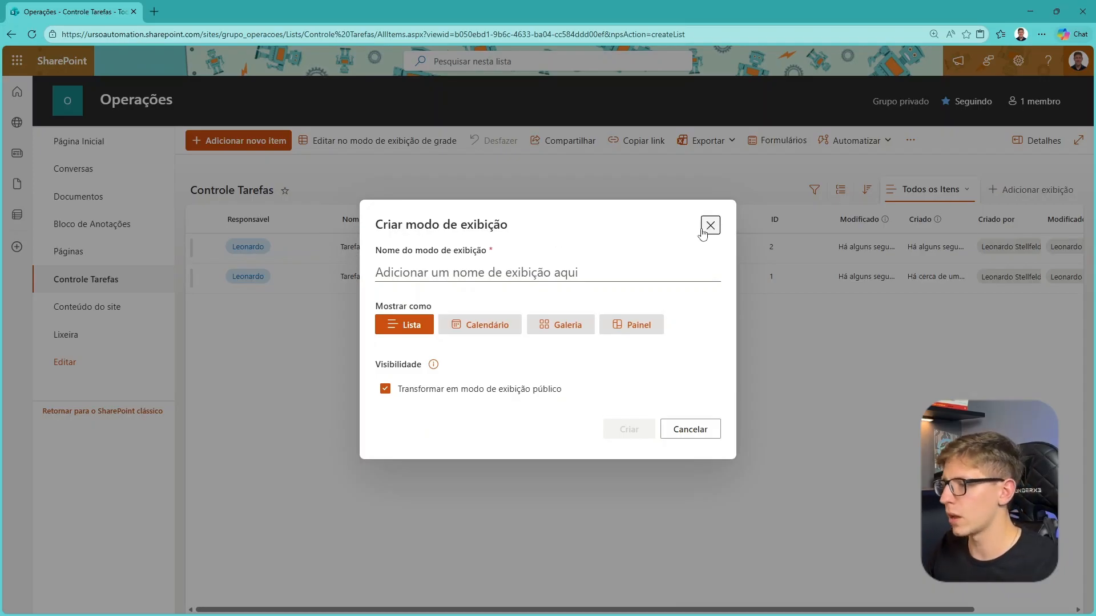
left_click(501, 226)
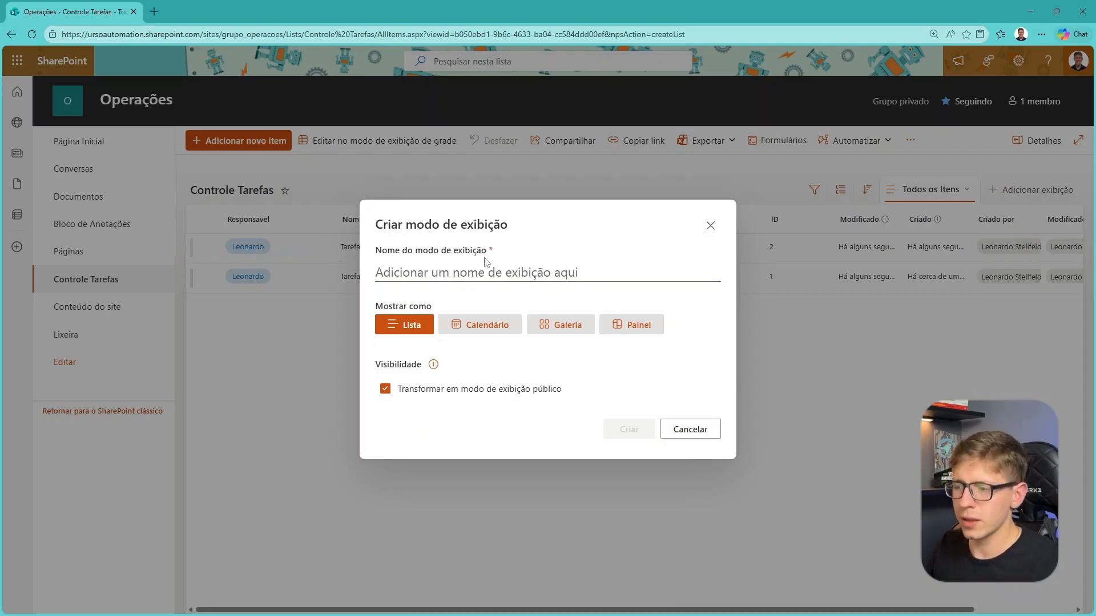
Step: Compare the settings offered for the Calendário, Painel and Lista display types of the new view
left_click(492, 326)
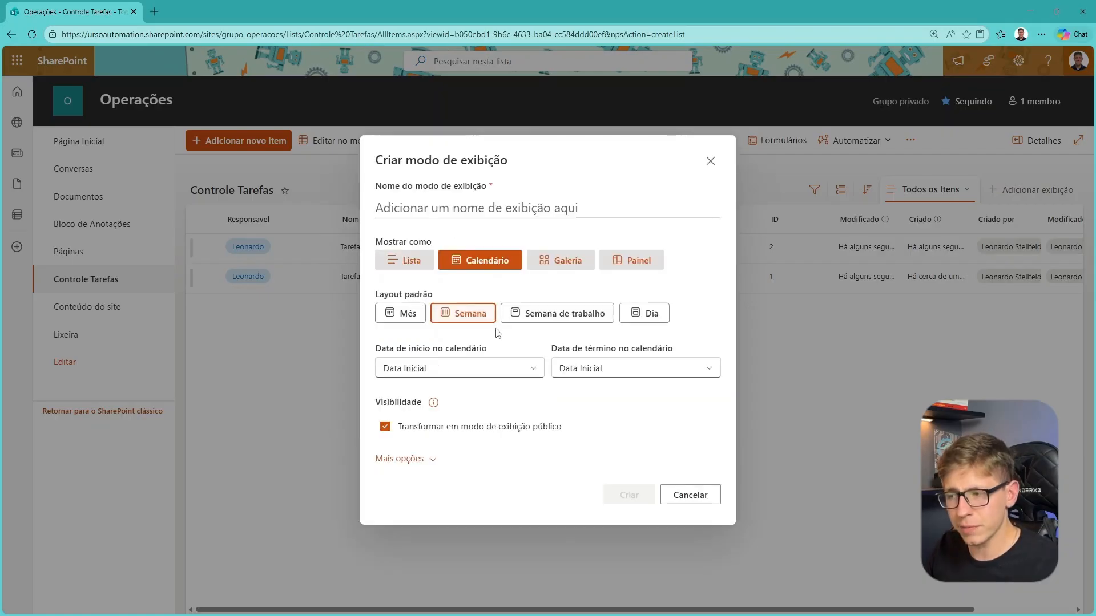
key("ctrl+2")
mouse_move(415, 299)
left_mouse_down()
mouse_move(465, 282)
mouse_move(520, 294)
left_mouse_up()
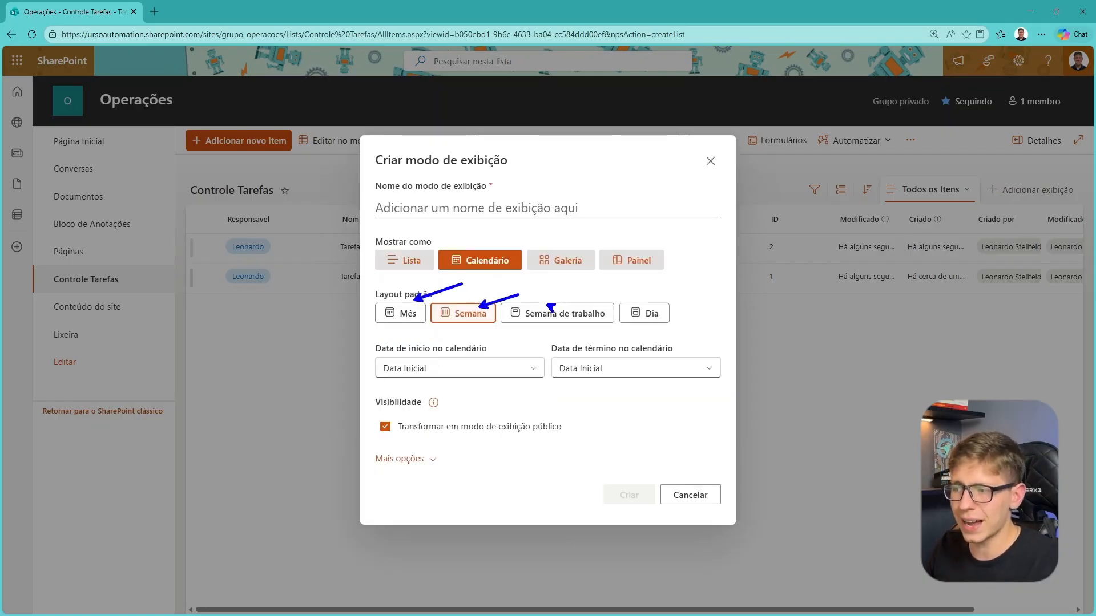
left_click_drag(549, 309, 584, 292)
left_click_drag(572, 247, 655, 214)
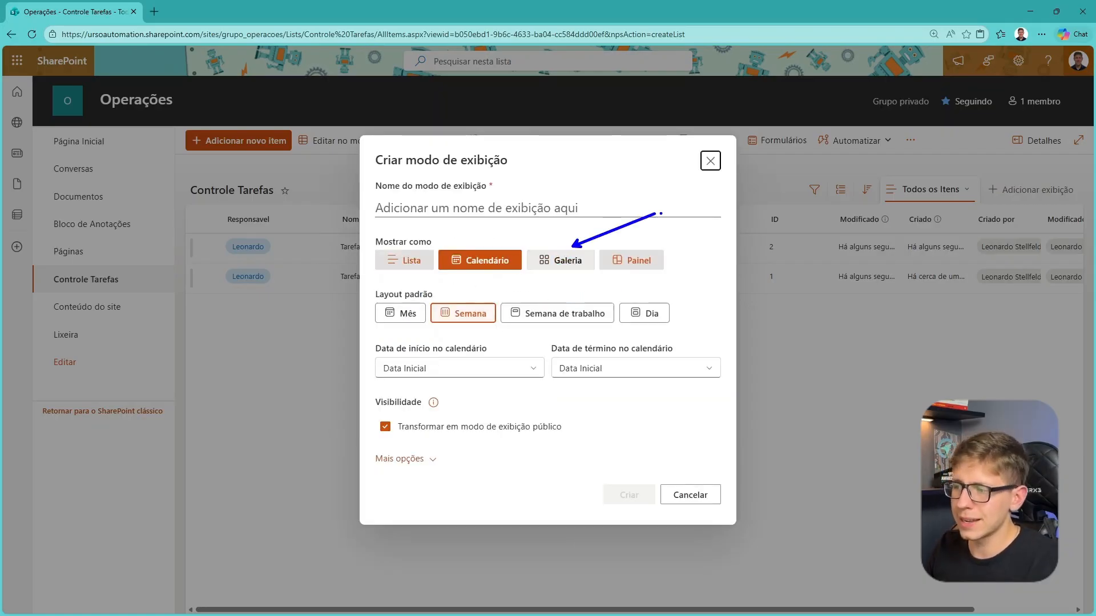
left_click_drag(665, 254, 746, 227)
key("Escape")
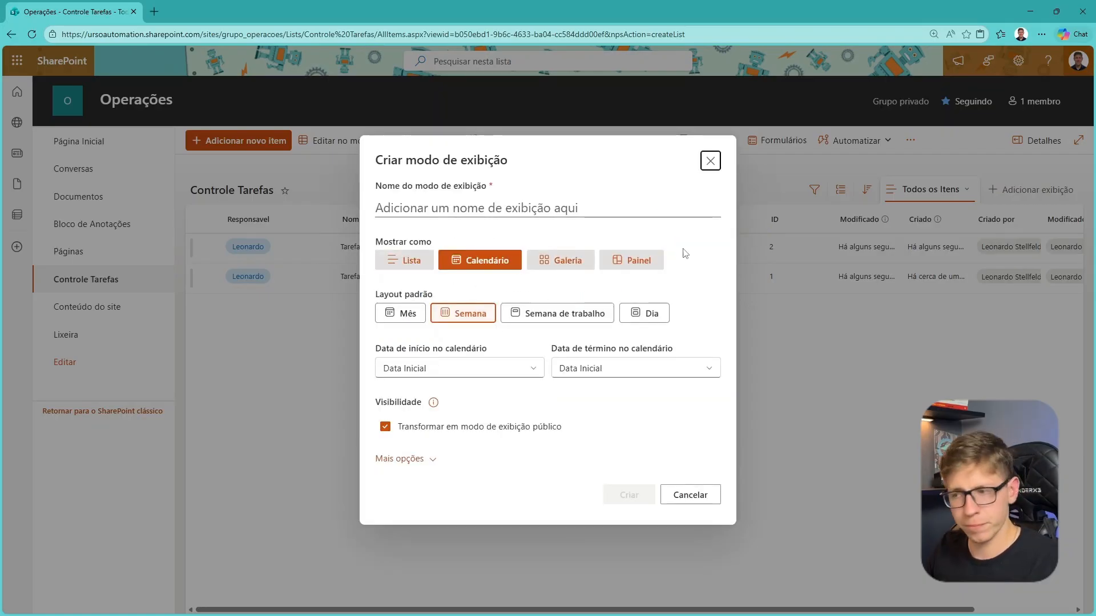
left_click(627, 261)
left_click(462, 297)
left_click(406, 320)
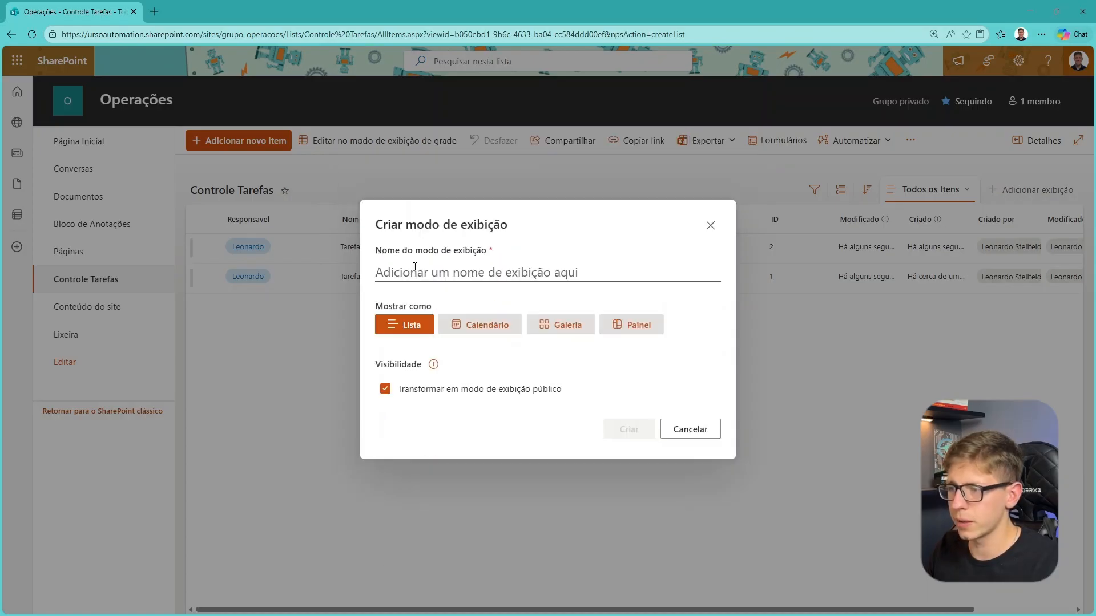
Step: Configure the new view as a Painel named Kanban, organized by the Status column
left_click(638, 330)
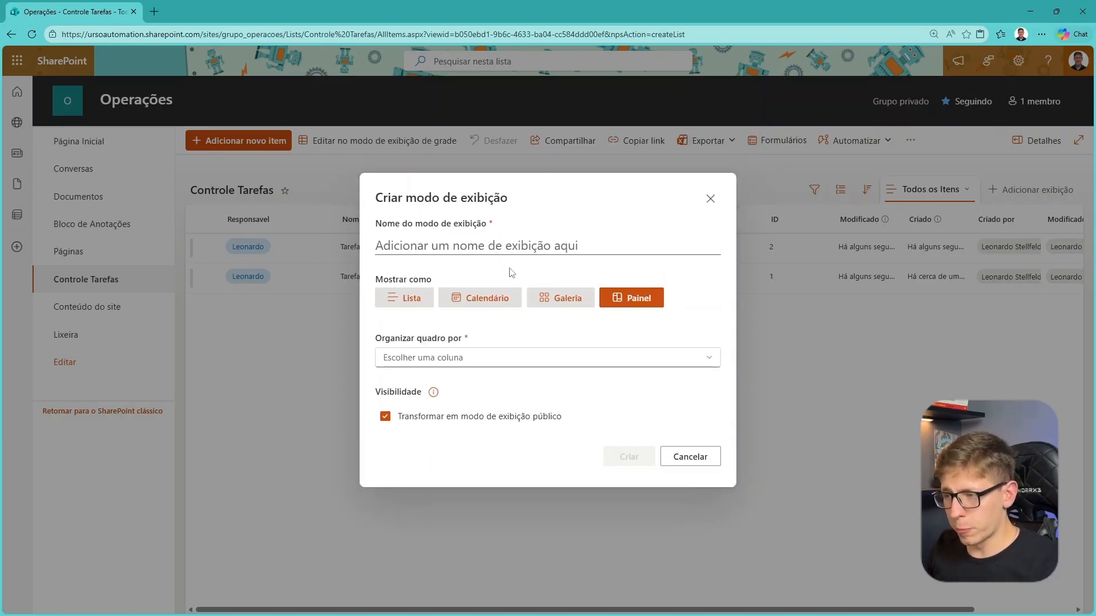
left_click(504, 251)
type("Kanban")
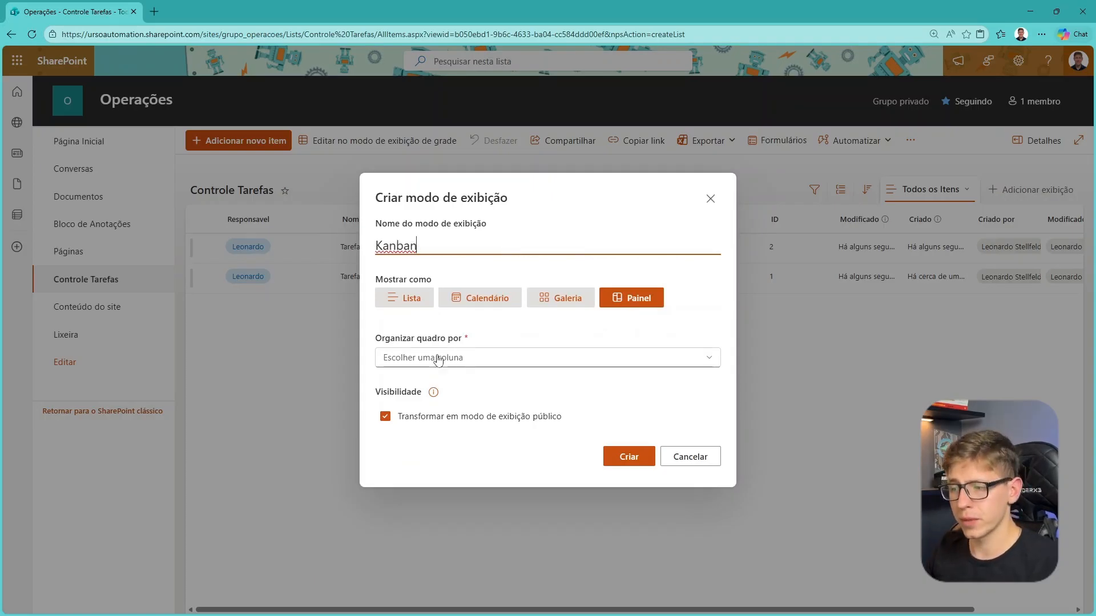
left_click(415, 366)
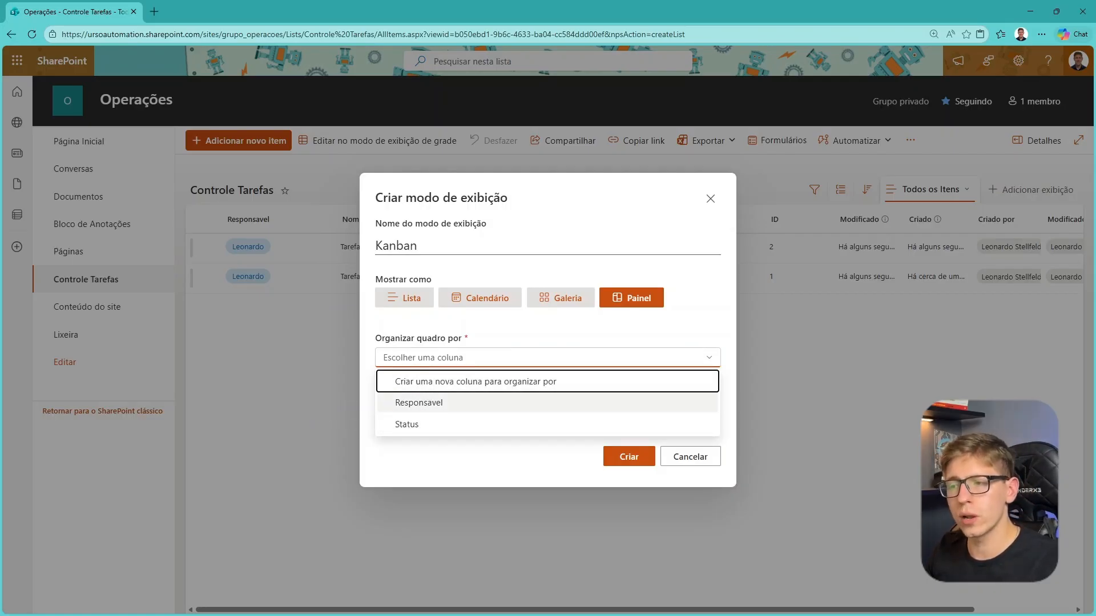
left_click(290, 252)
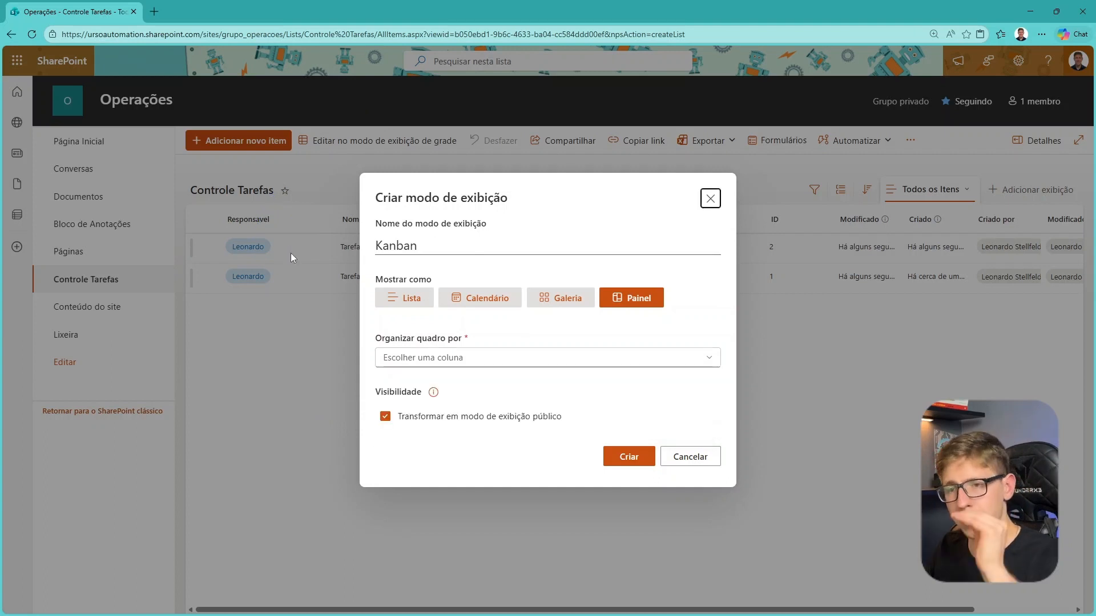
left_click(421, 359)
left_click(420, 425)
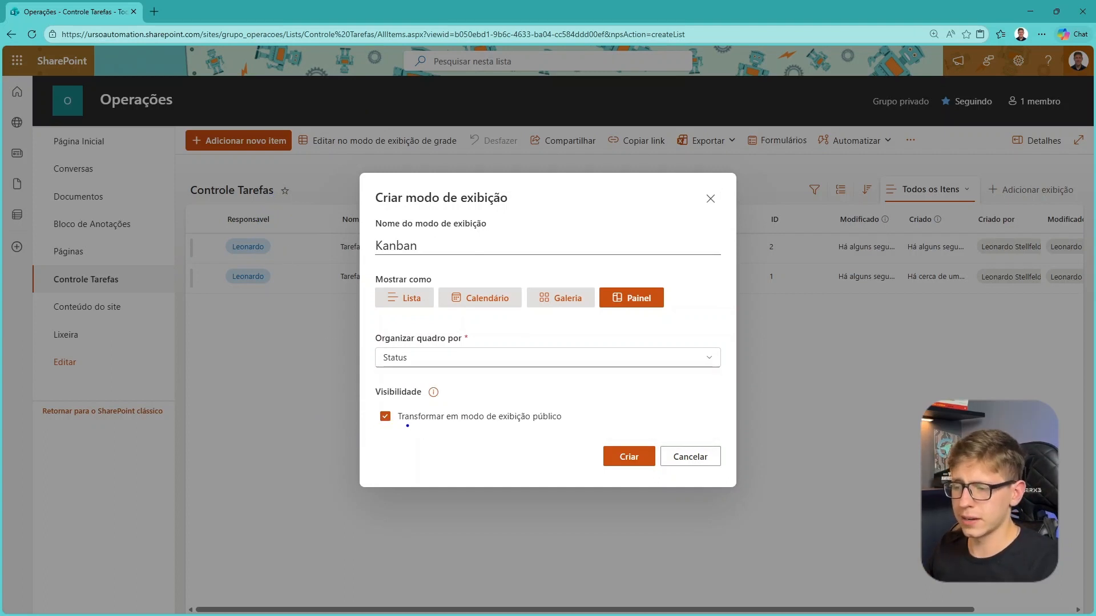
Step: Create the Kanban view as a public view
left_click_drag(376, 402, 288, 389)
key("Escape")
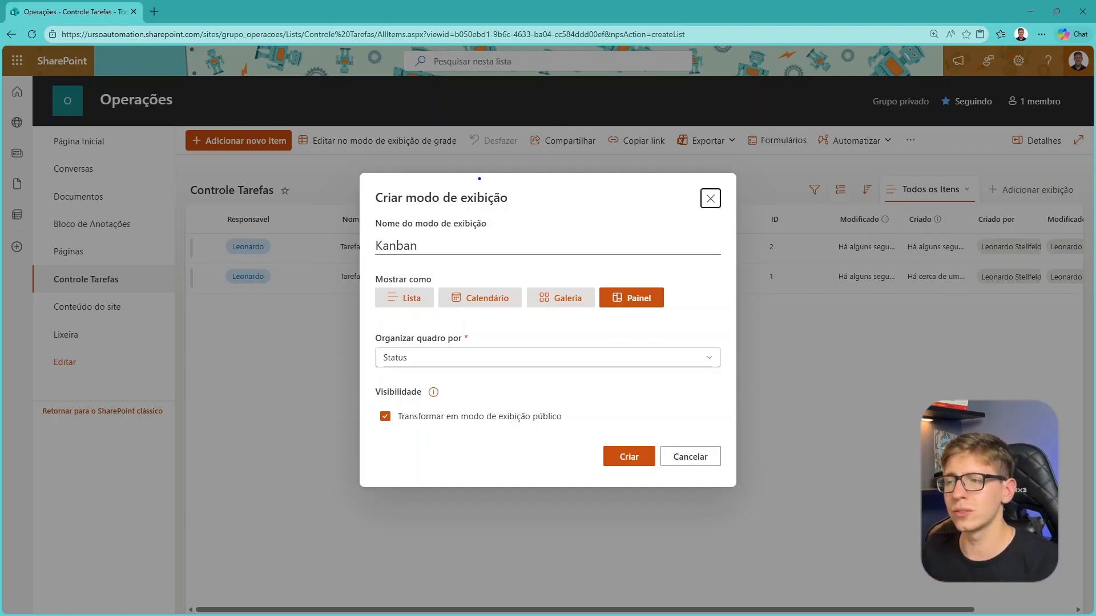
left_click_drag(479, 182, 524, 121)
key("Escape")
left_click(567, 193)
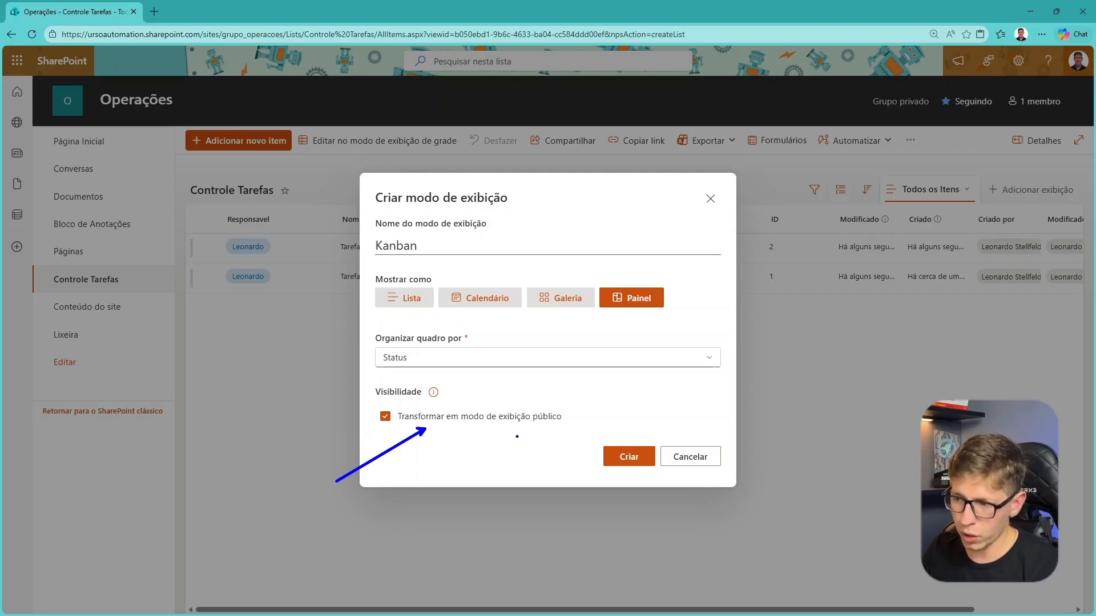
key("e")
left_click_drag(531, 430, 608, 581)
key("Escape")
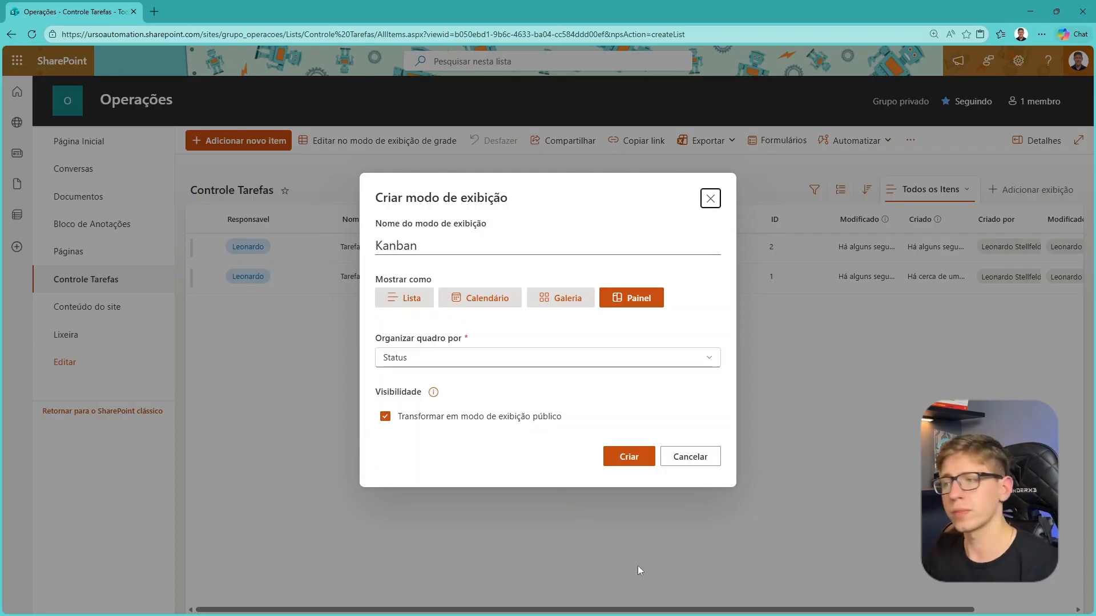
left_click(630, 464)
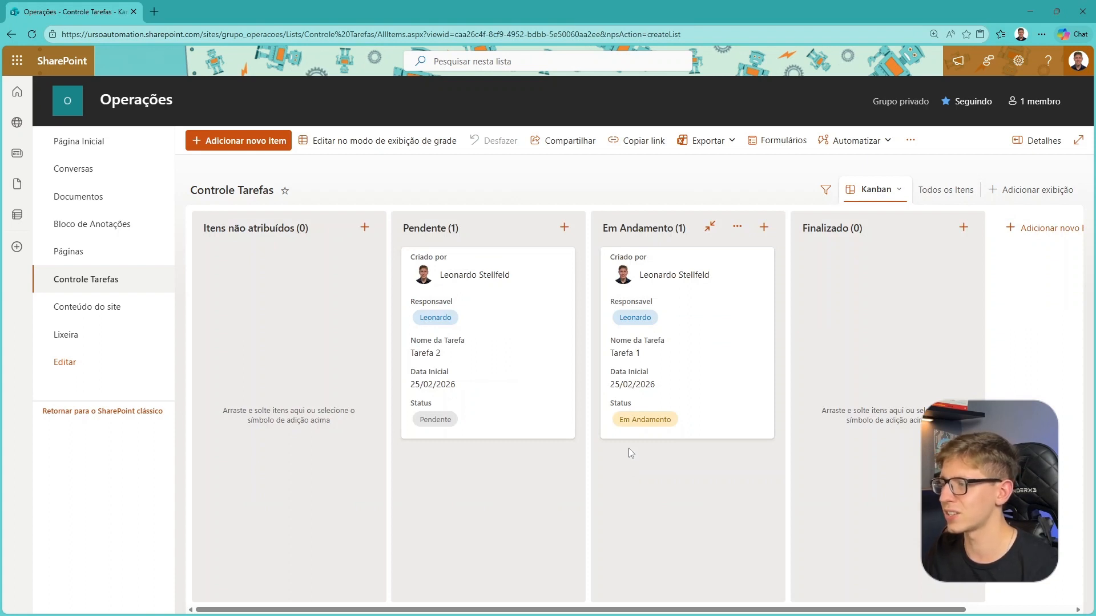
left_click_drag(880, 175, 908, 126)
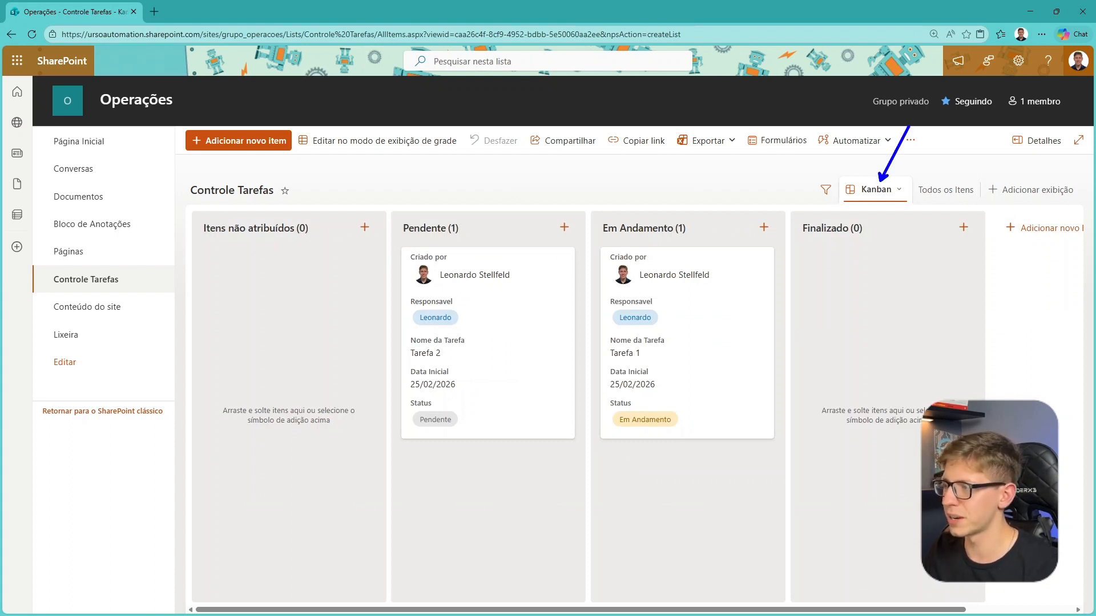
key("Escape")
key("ctrl+2")
left_click_drag(412, 221, 399, 196)
left_click_drag(660, 240, 612, 183)
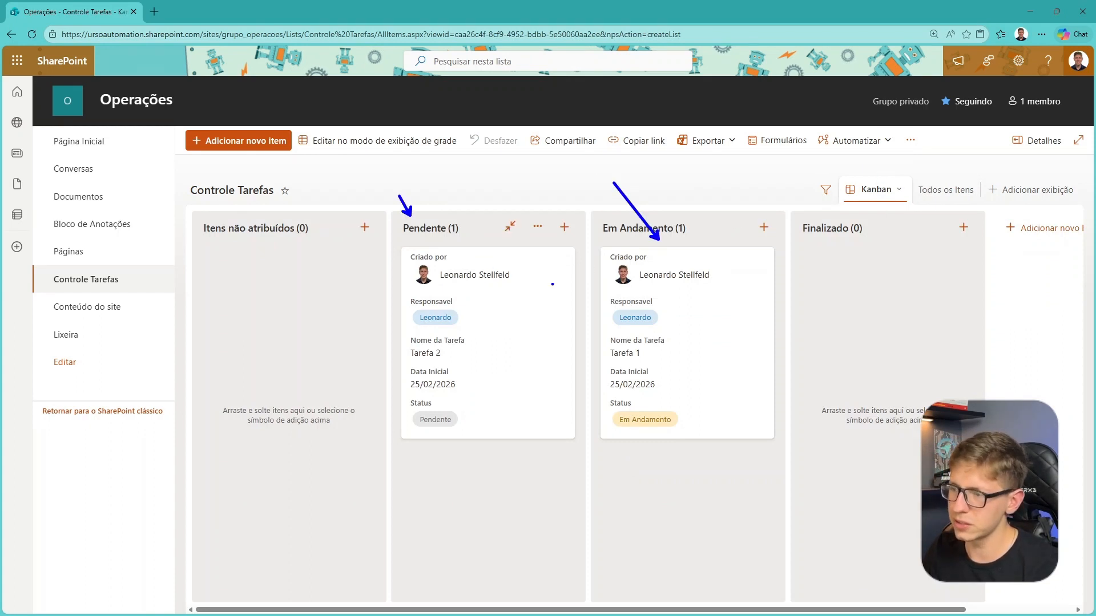
key("Escape")
mouse_move(535, 300)
left_mouse_down()
mouse_move(728, 277)
mouse_move(536, 263)
mouse_move(479, 277)
left_mouse_up()
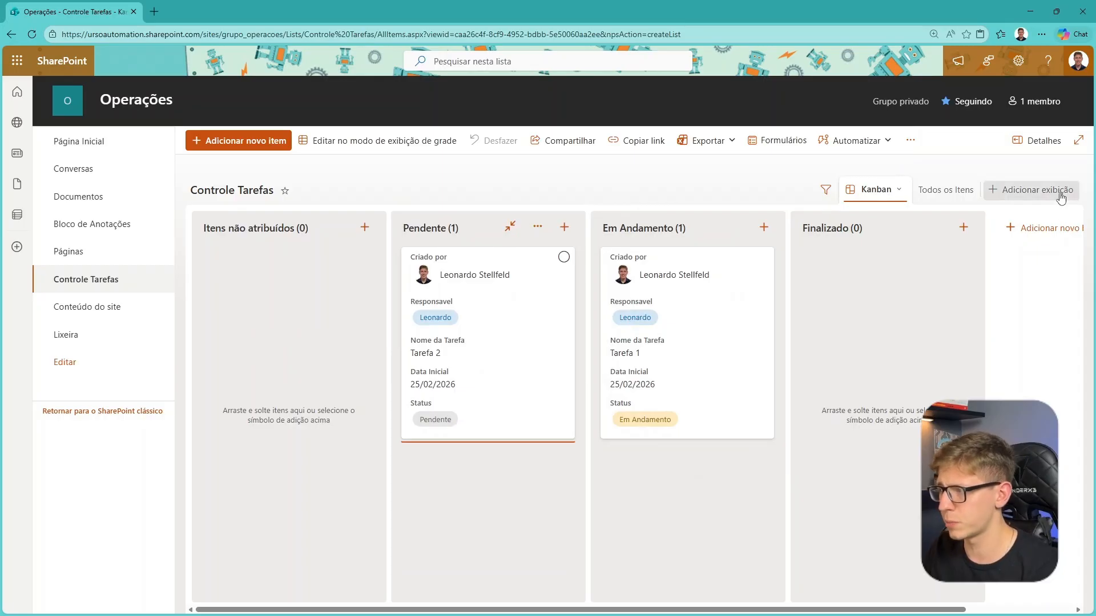
Step: Review the fields that can be shown on the Kanban view's cards in the card designer
left_click(888, 191)
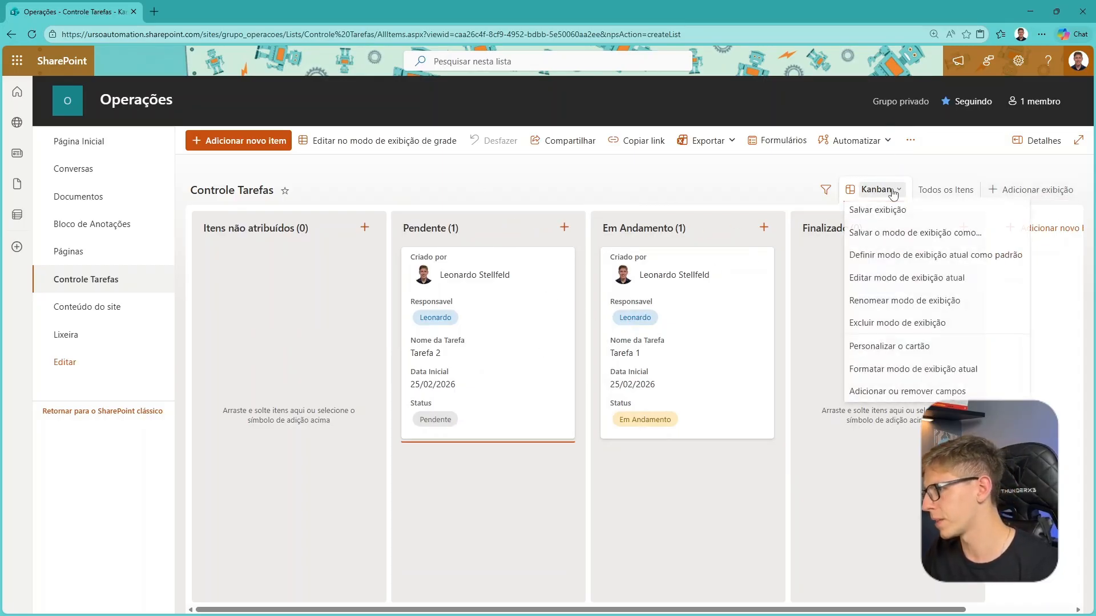
left_click(901, 350)
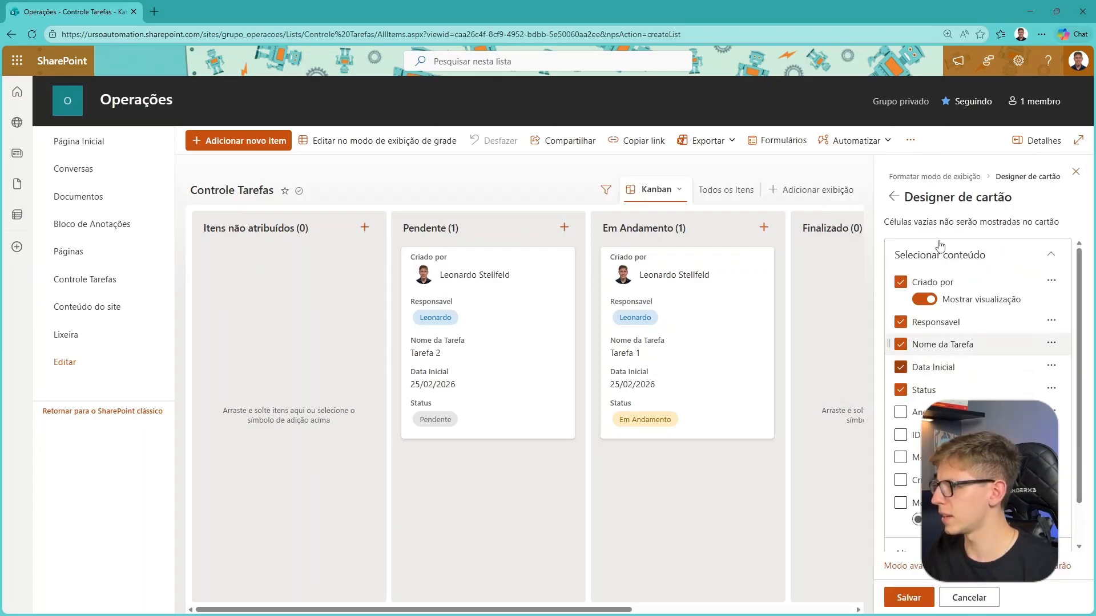
scroll(970, 435, "down", 1)
scroll(970, 388, "up", 1)
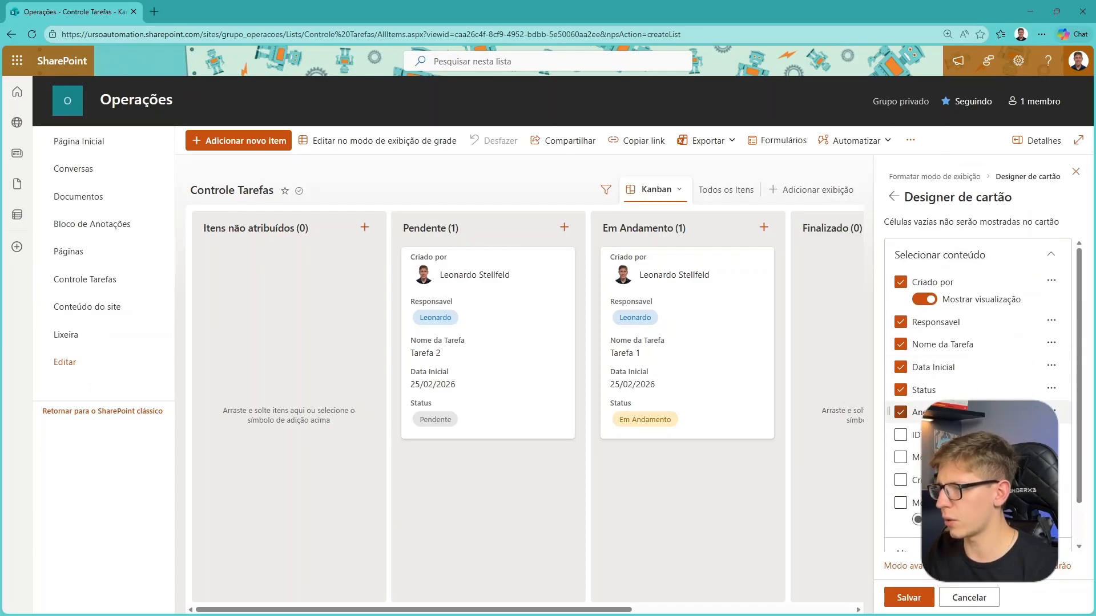
left_click(925, 393)
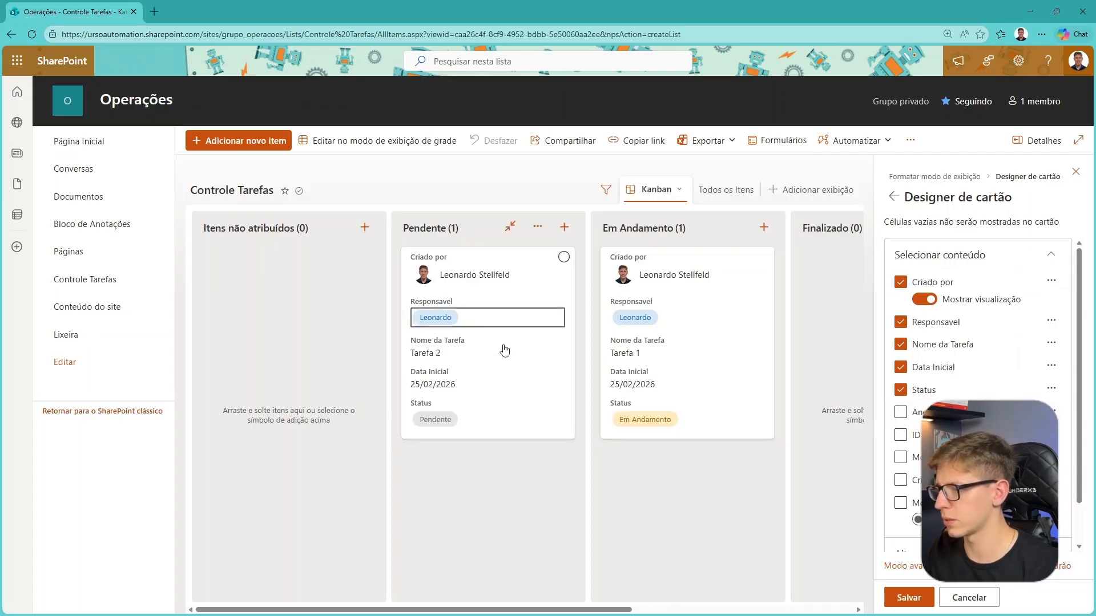
left_click(1073, 173)
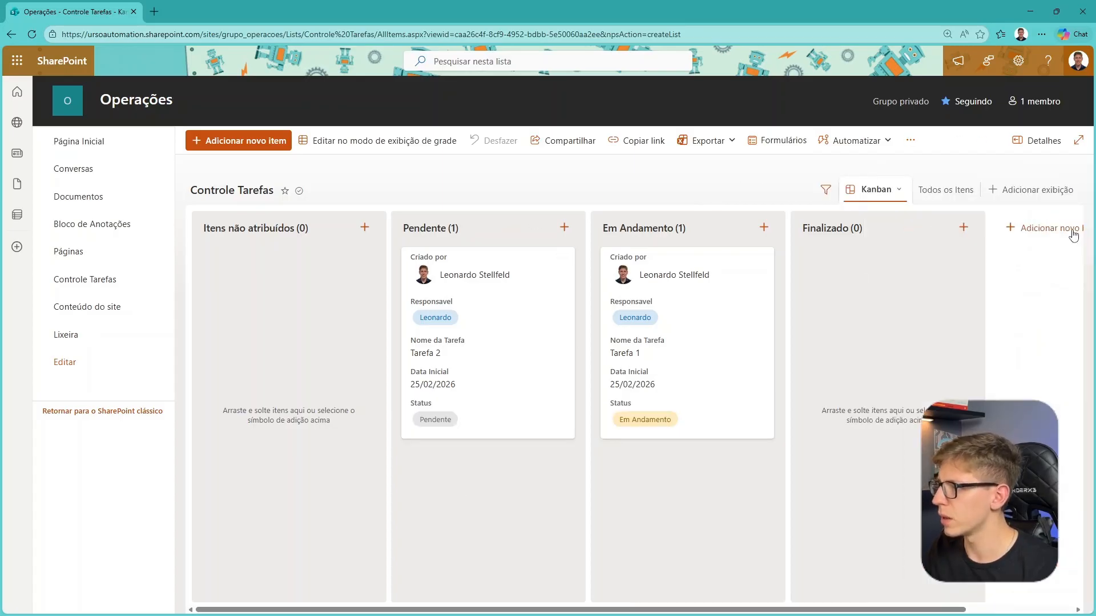
Step: Begin an additional view for the list, shown as a Calendário and named Calendario
left_click(1036, 190)
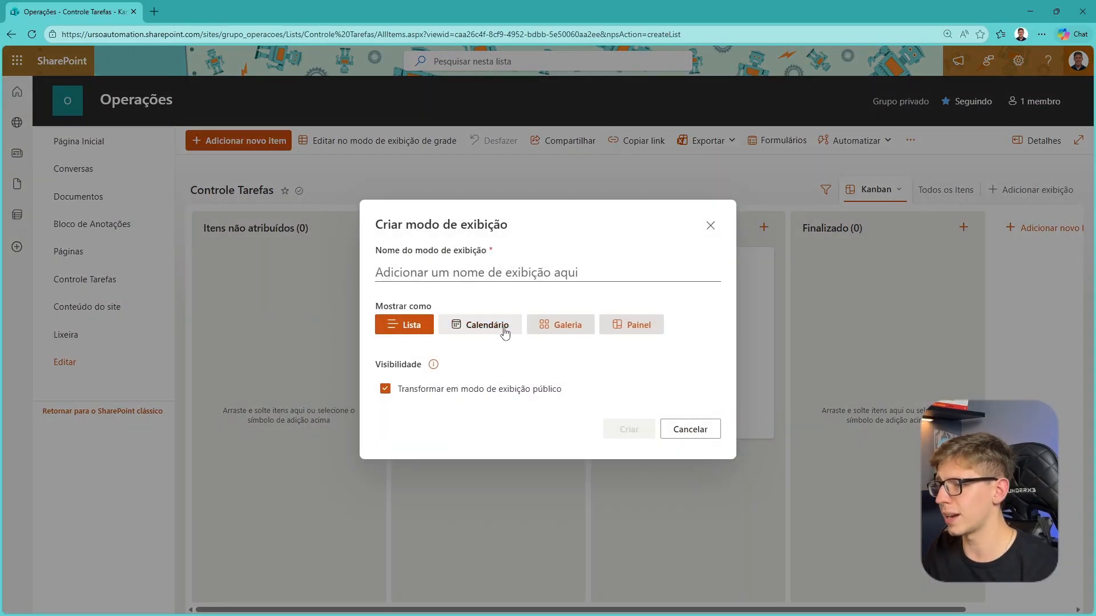
left_click(505, 333)
left_click(439, 209)
type("Calendario Leo")
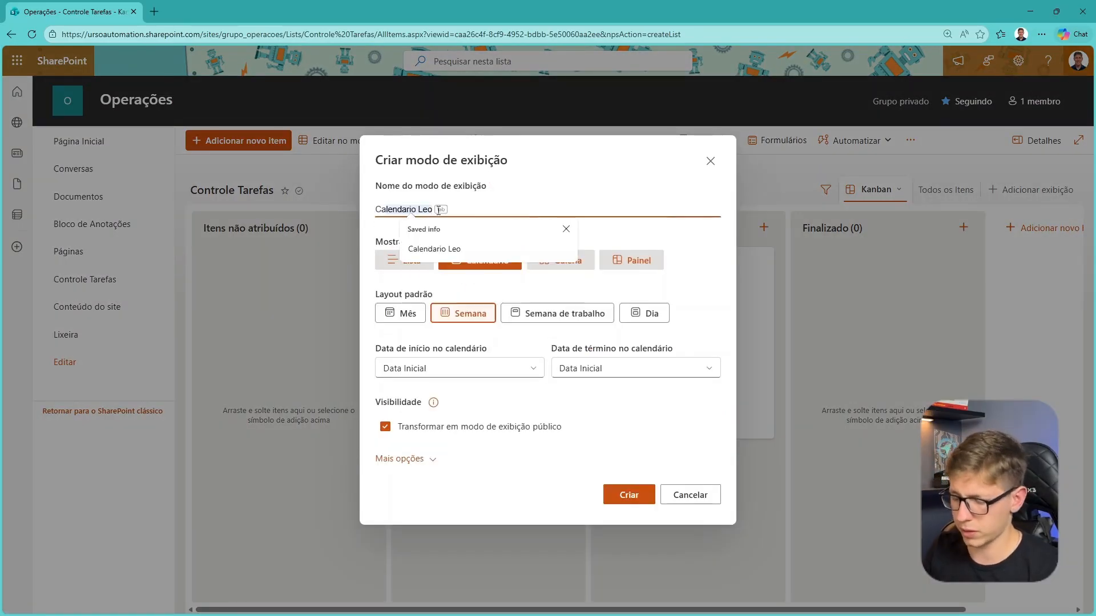
type("lendario")
left_click(611, 153)
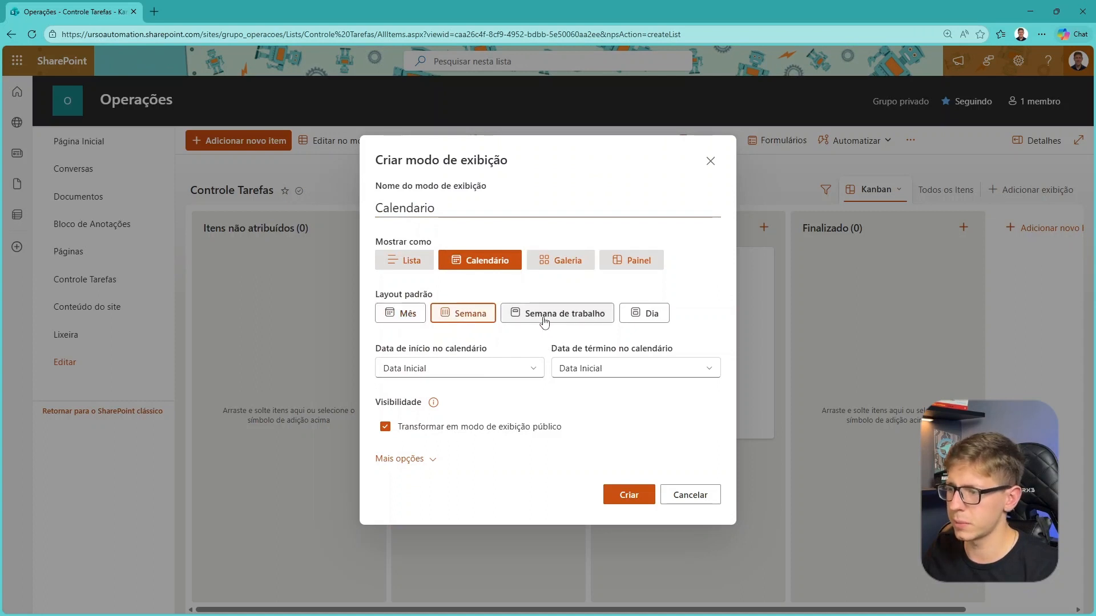
key("ctrl+2")
left_click_drag(420, 350, 445, 319)
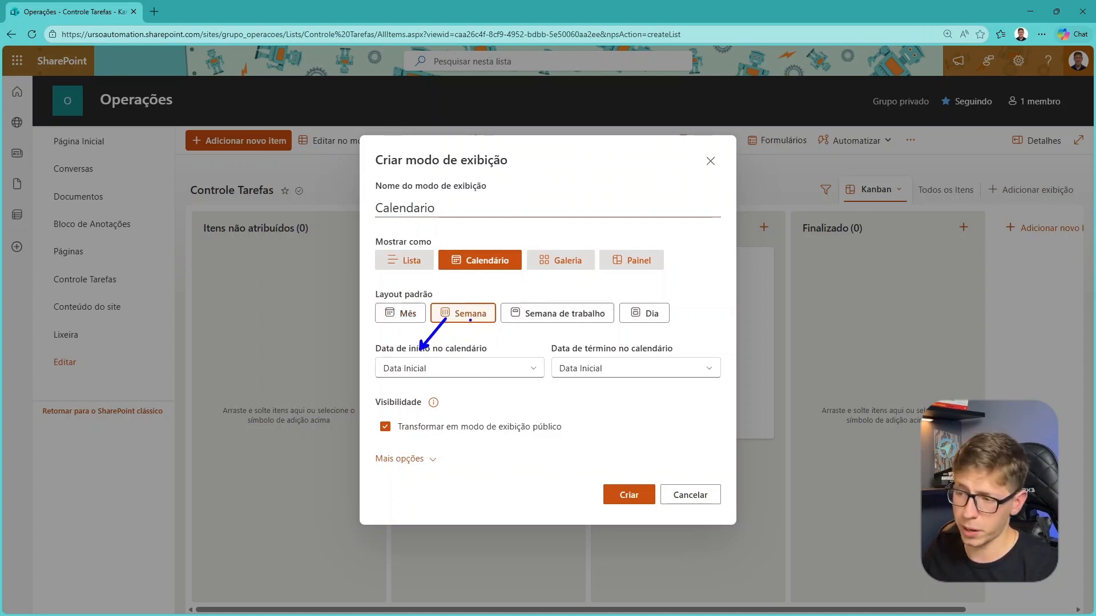
left_click_drag(659, 353, 659, 329)
key("Escape")
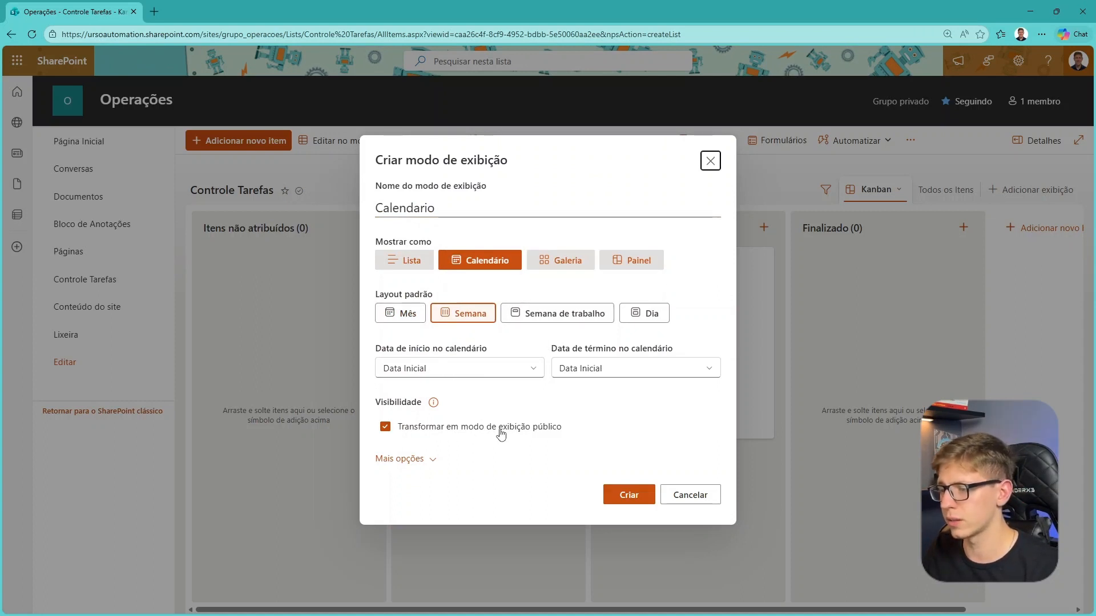
Step: Set the calendar's end date to Modificado and create the Calendario view as a public view
left_click(609, 374)
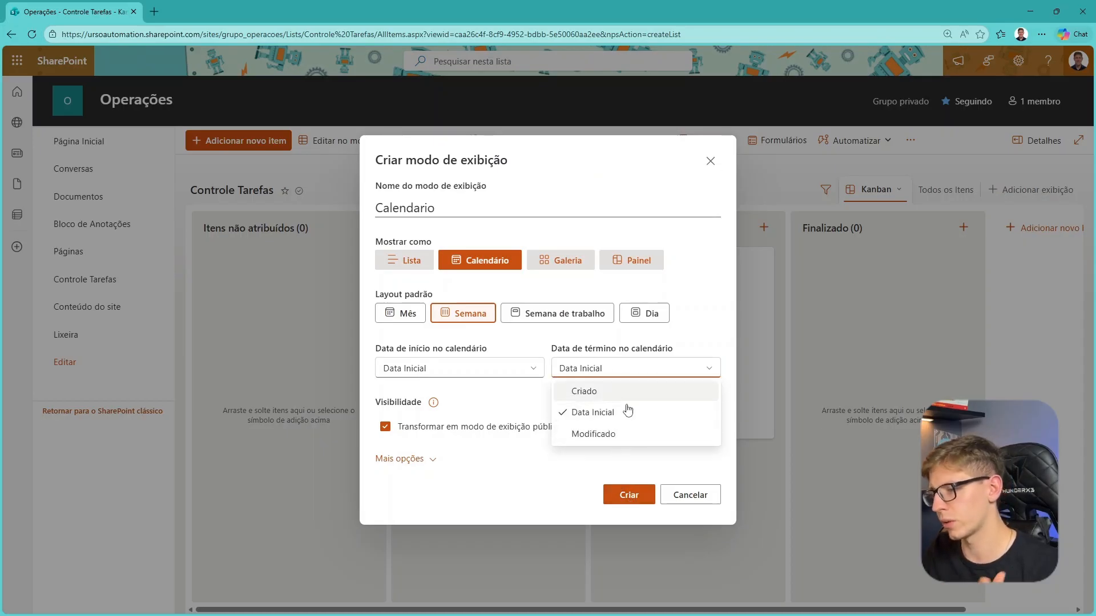
left_click(628, 436)
left_click(628, 494)
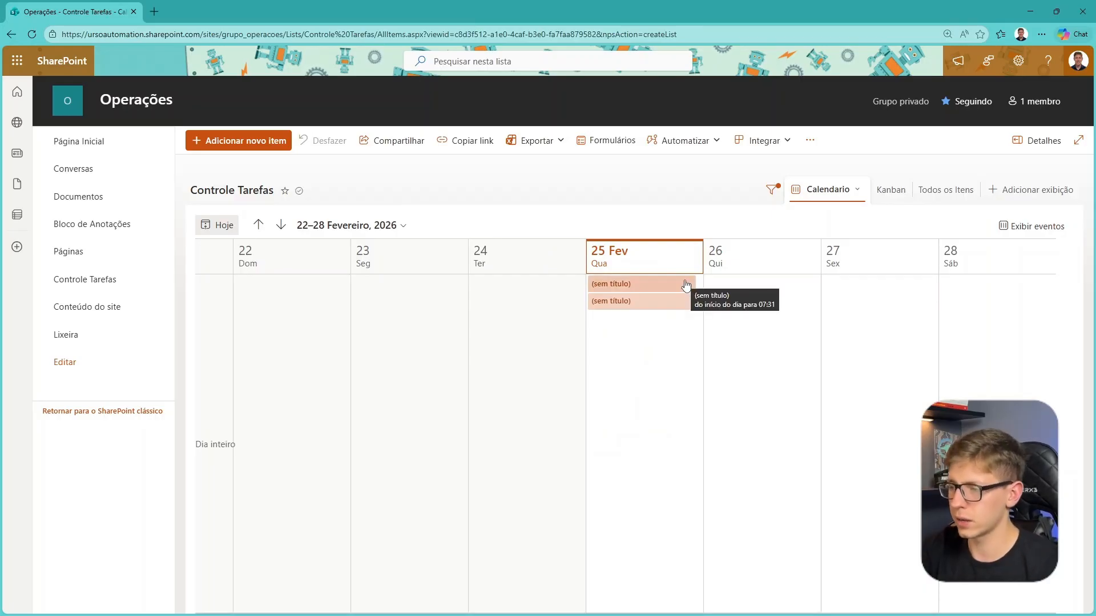
Step: Return to the Todos os Itens view and examine the fields of the list's new item form without saving an item
left_click(946, 190)
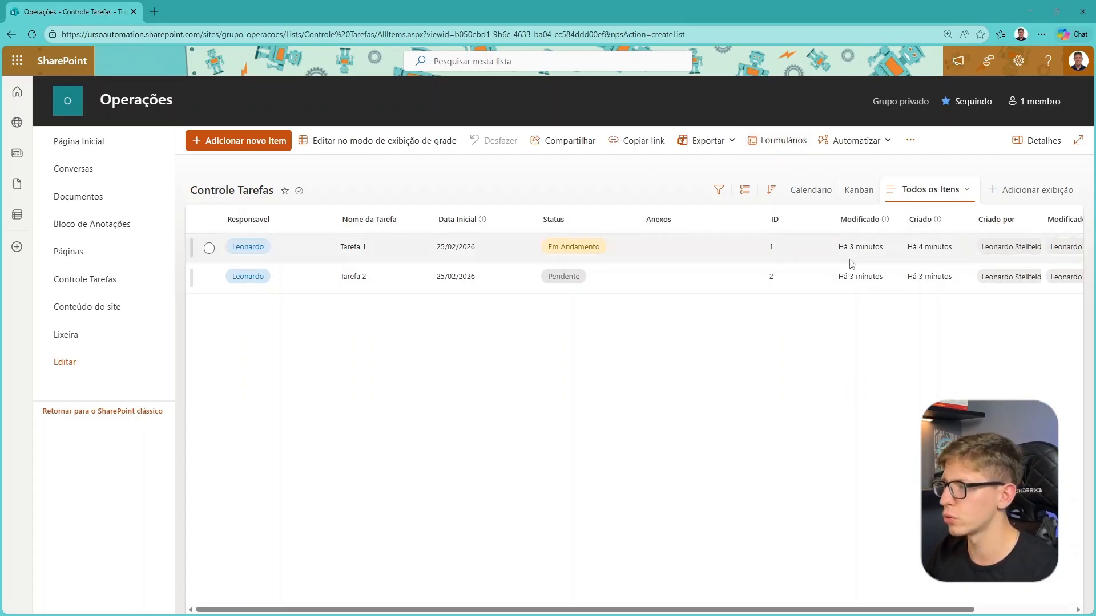
left_click_drag(1002, 357, 186, 178)
left_click(217, 140)
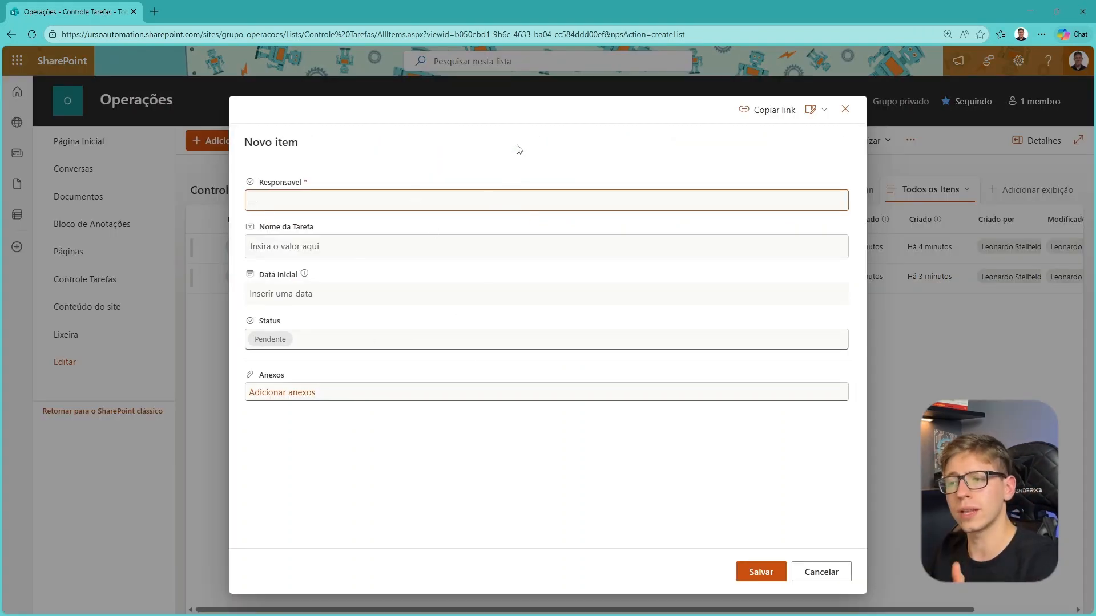
left_click(845, 109)
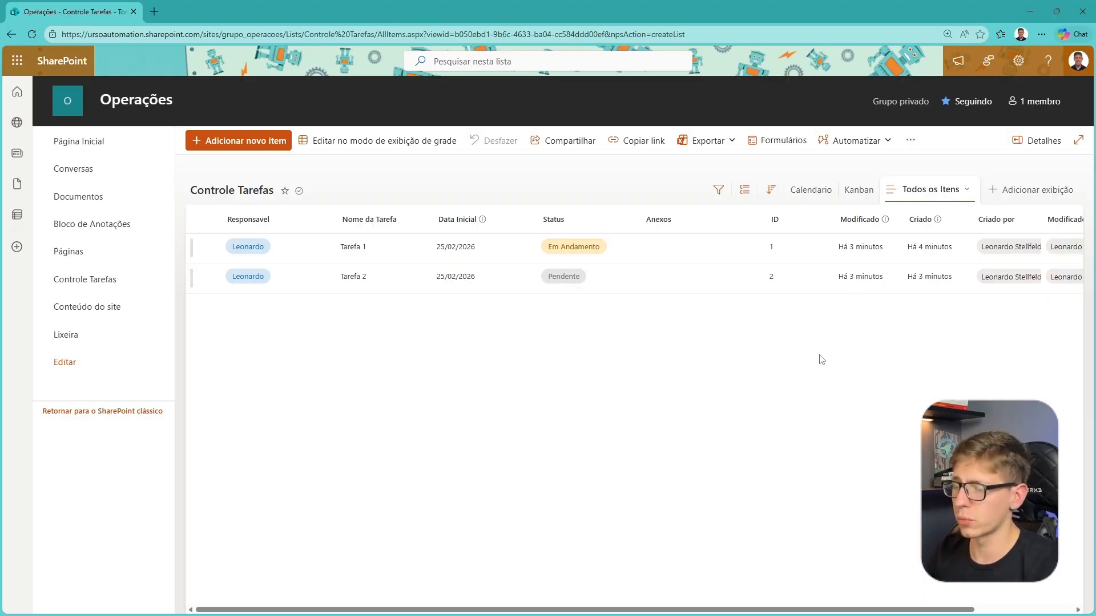
left_click(251, 145)
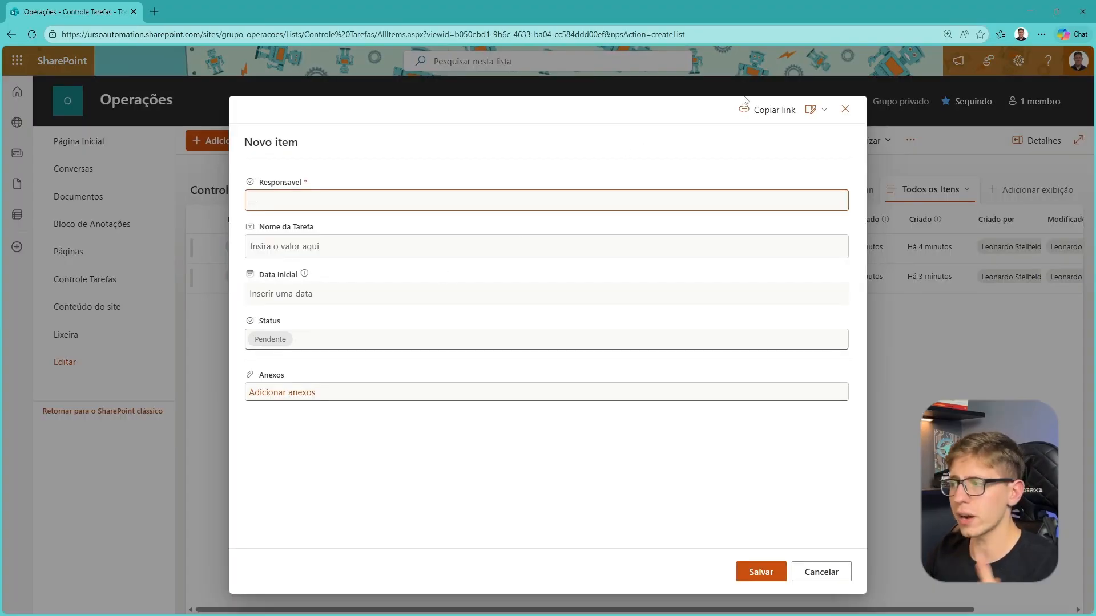
left_click(844, 110)
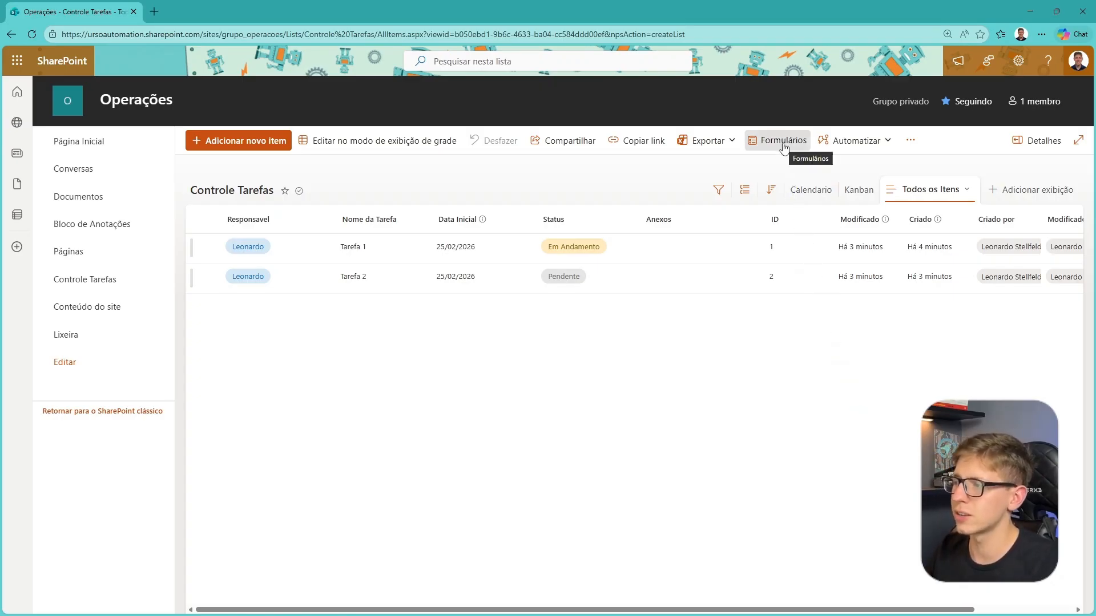
Step: Look up Forms among the Microsoft 365 apps and return to the Todos os Itens view
left_click(17, 60)
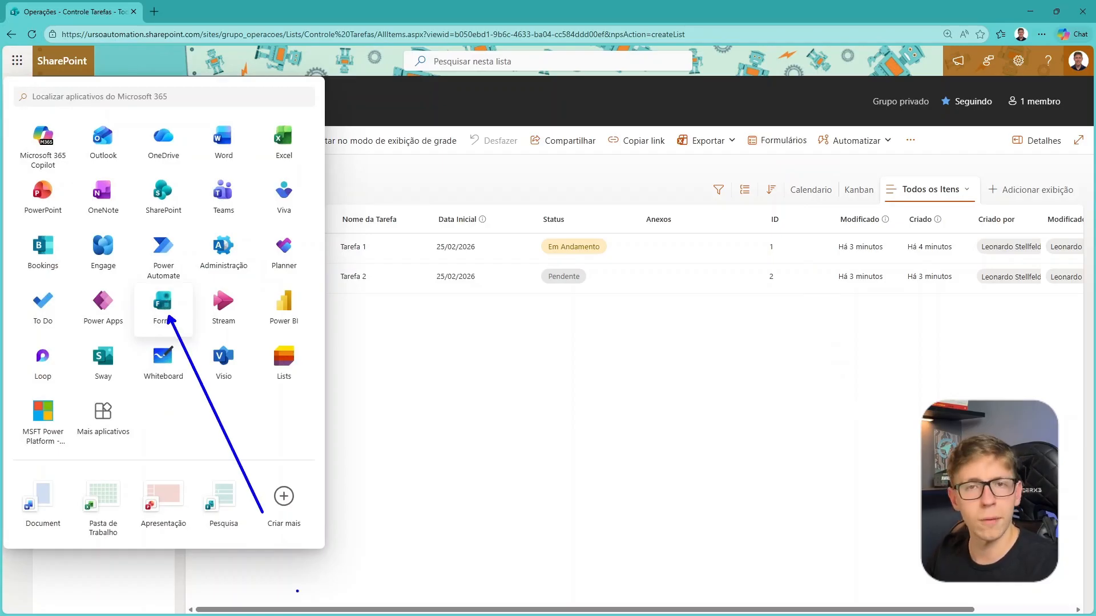
key("Escape")
left_click(372, 541)
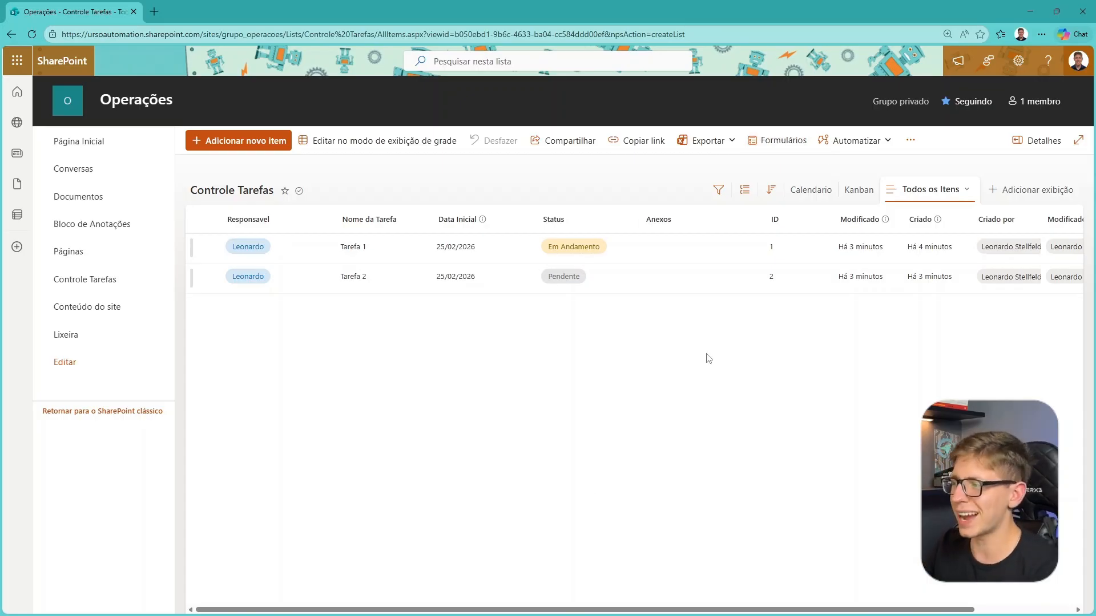
left_click(857, 189)
left_click(950, 205)
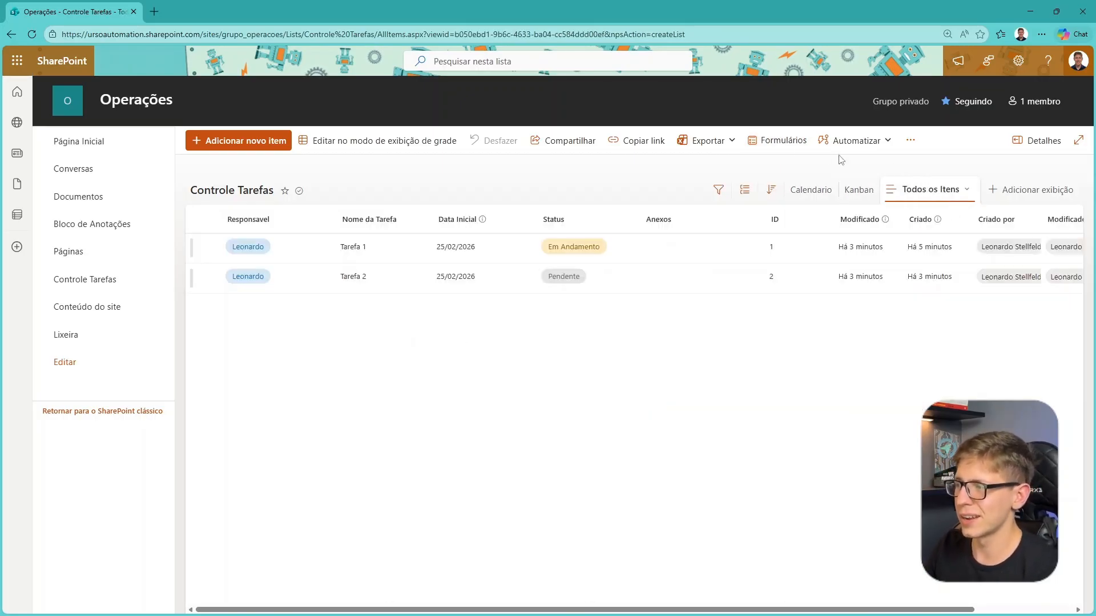
Step: Create a new form for the Controle Tarefas list and title it teste
left_click(763, 142)
left_click(333, 268)
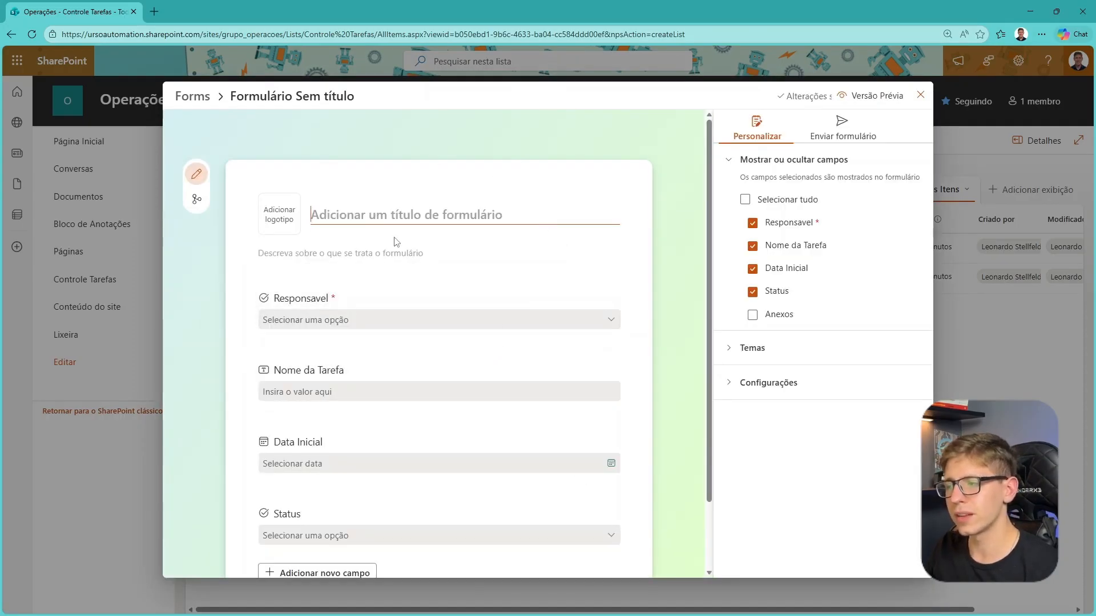
scroll(482, 227, "down", 1)
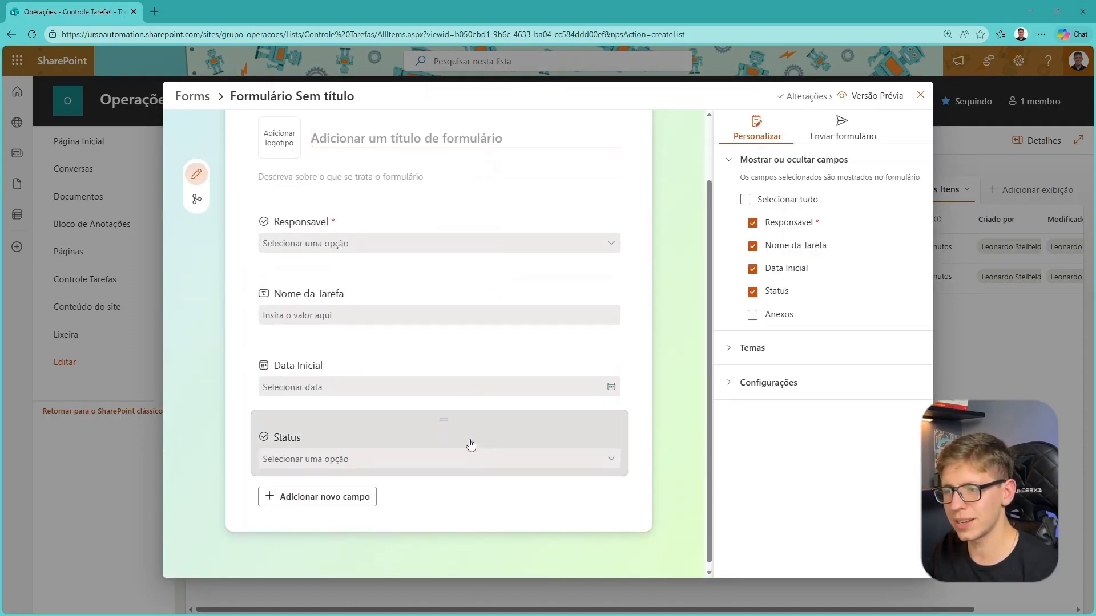
scroll(470, 443, "up", 1)
type("teste")
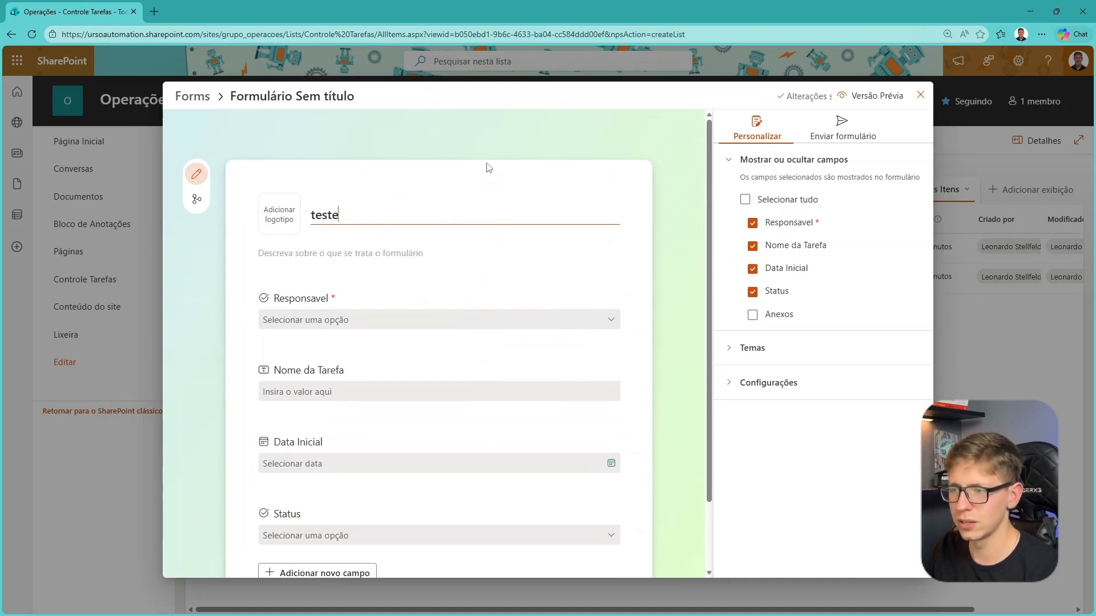
left_click(323, 265)
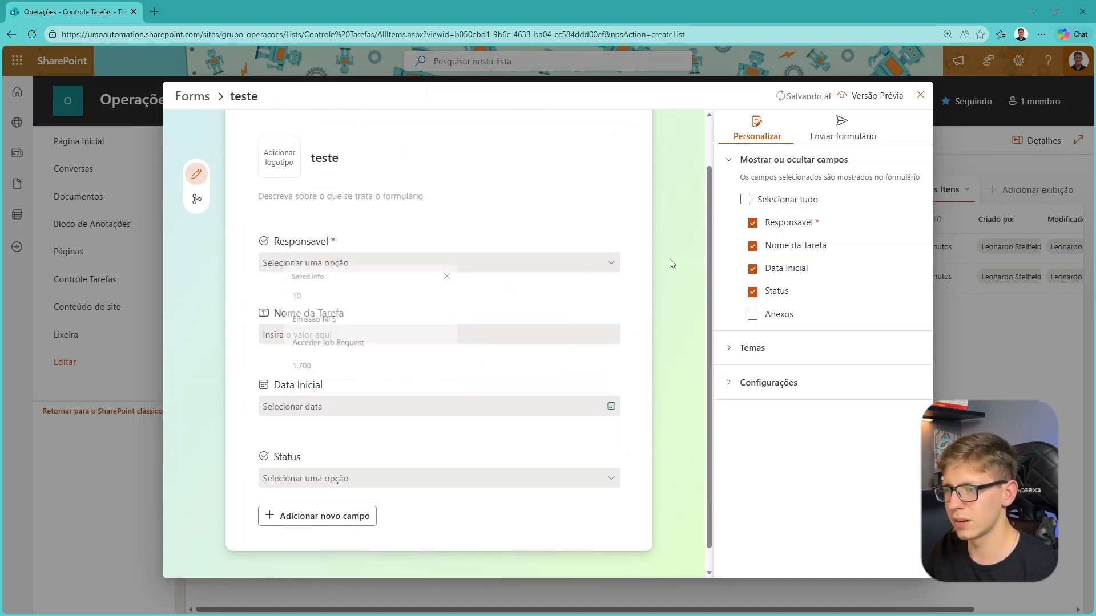
Step: Review the branching options of the teste form's fields, along with its theme and response settings
left_click(197, 201)
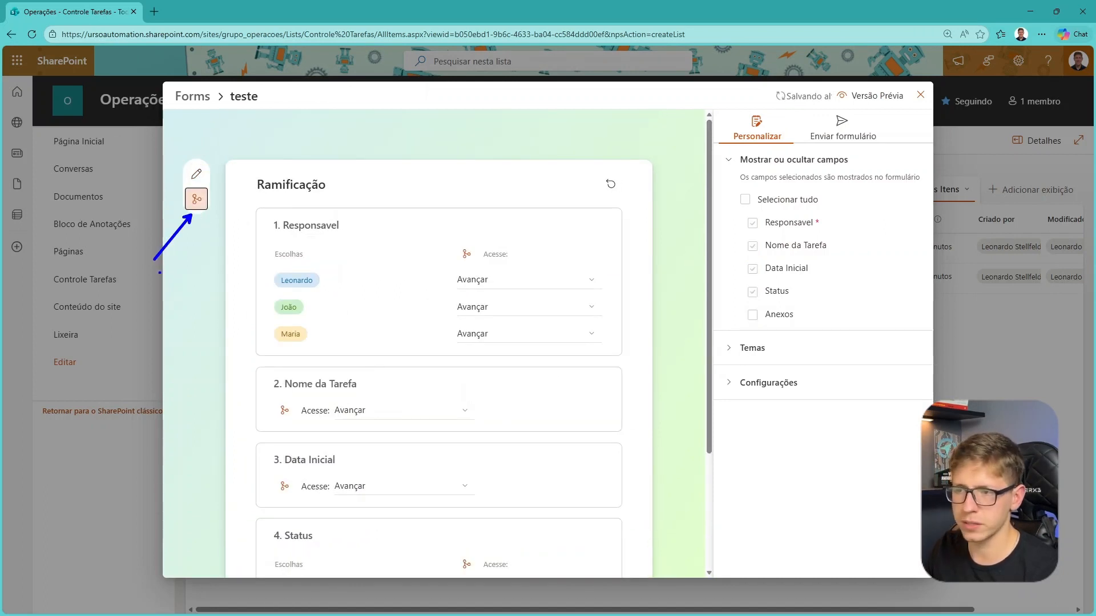
scroll(498, 214, "down", 2)
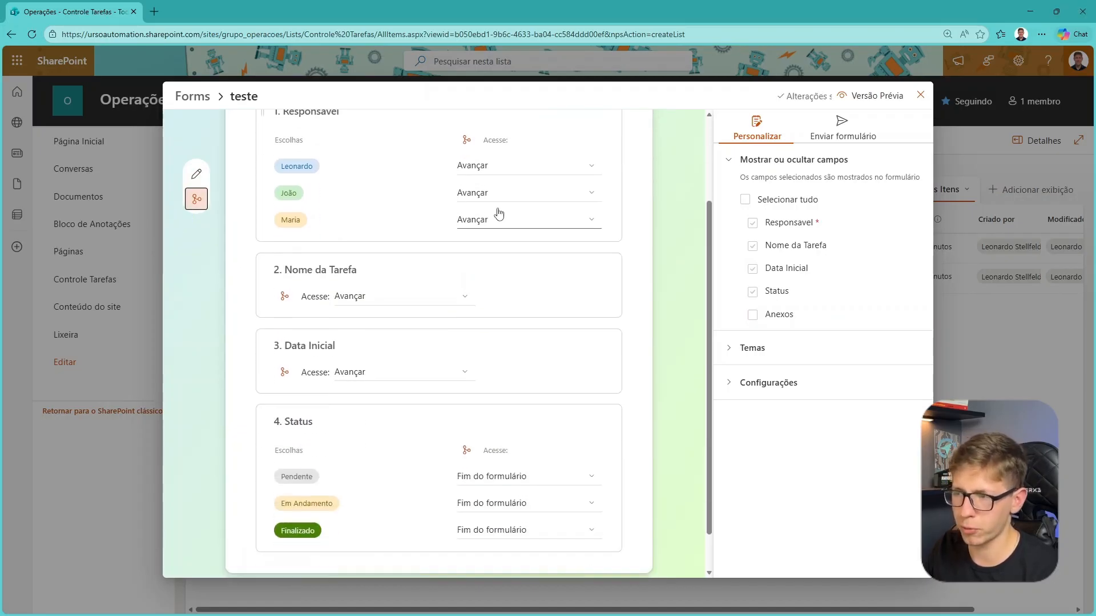
left_click(515, 167)
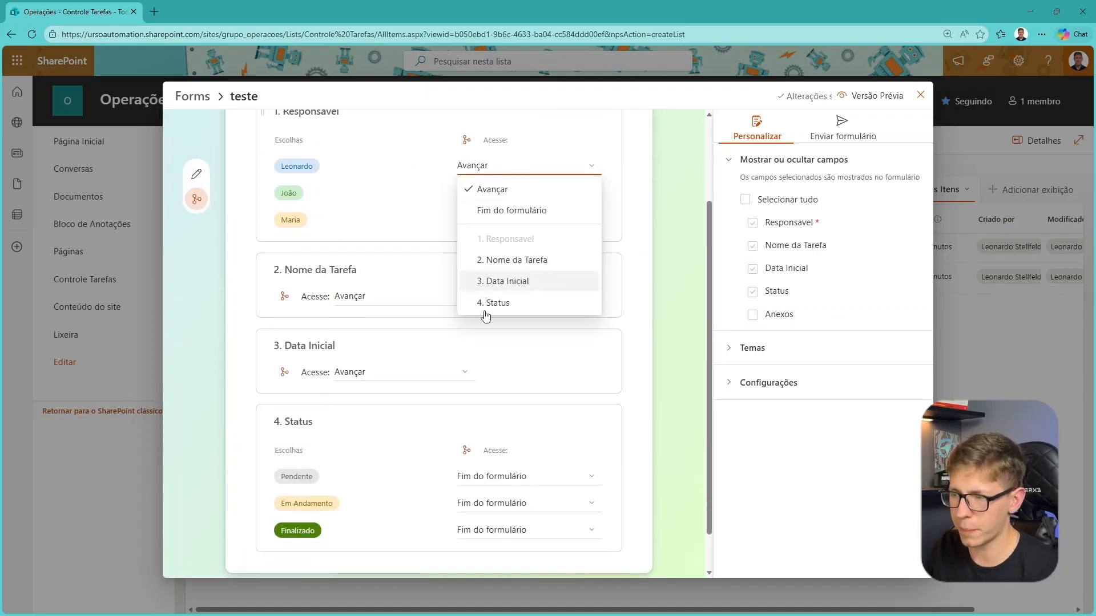
left_click(637, 380)
scroll(639, 383, "up", 2)
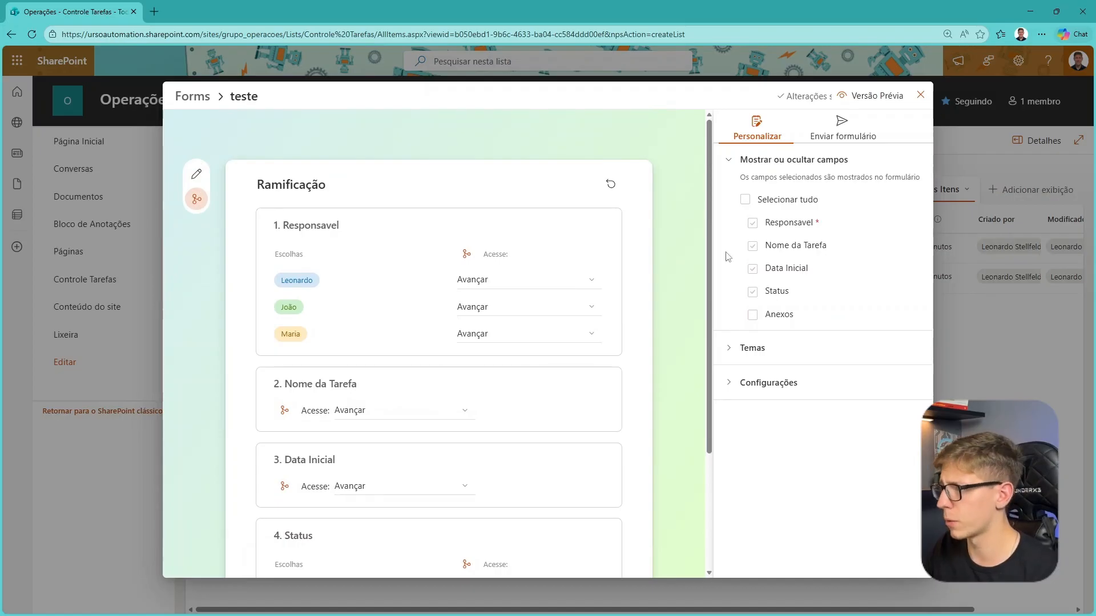
left_click(753, 346)
left_click(768, 398)
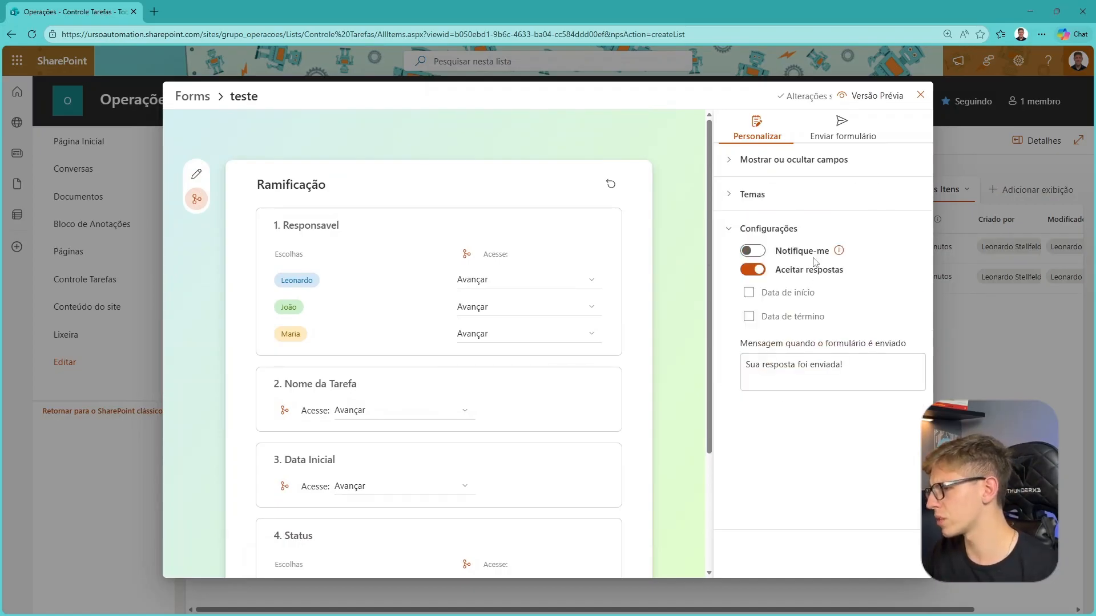
Step: Copy the teste form's sharing link and open the form in a new browser tab
left_click(842, 132)
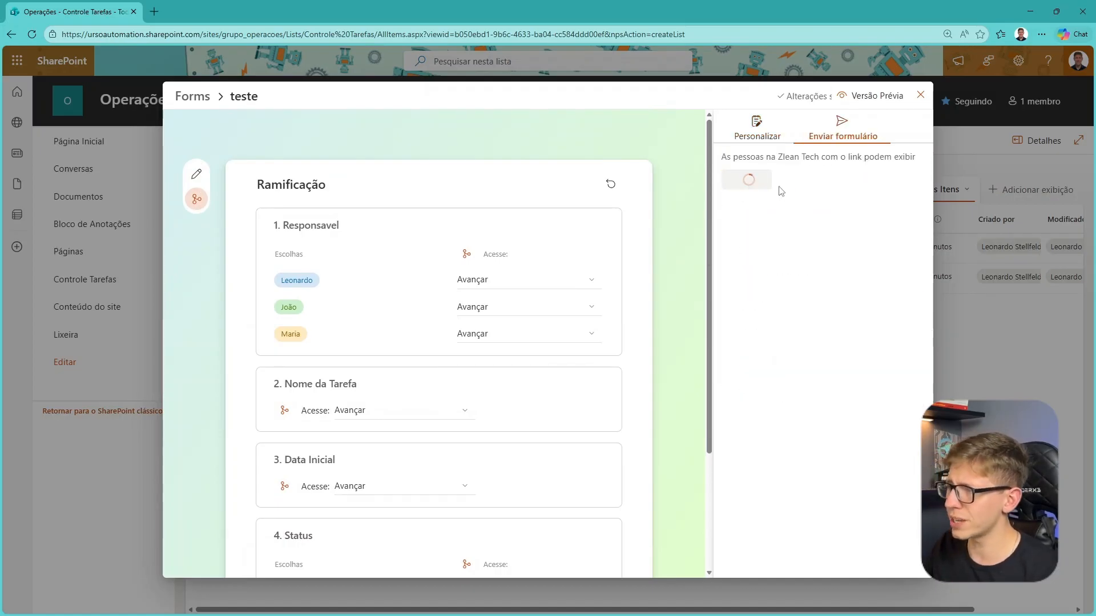
left_click(764, 180)
left_click(153, 12)
key("ctrl+v")
key("Return")
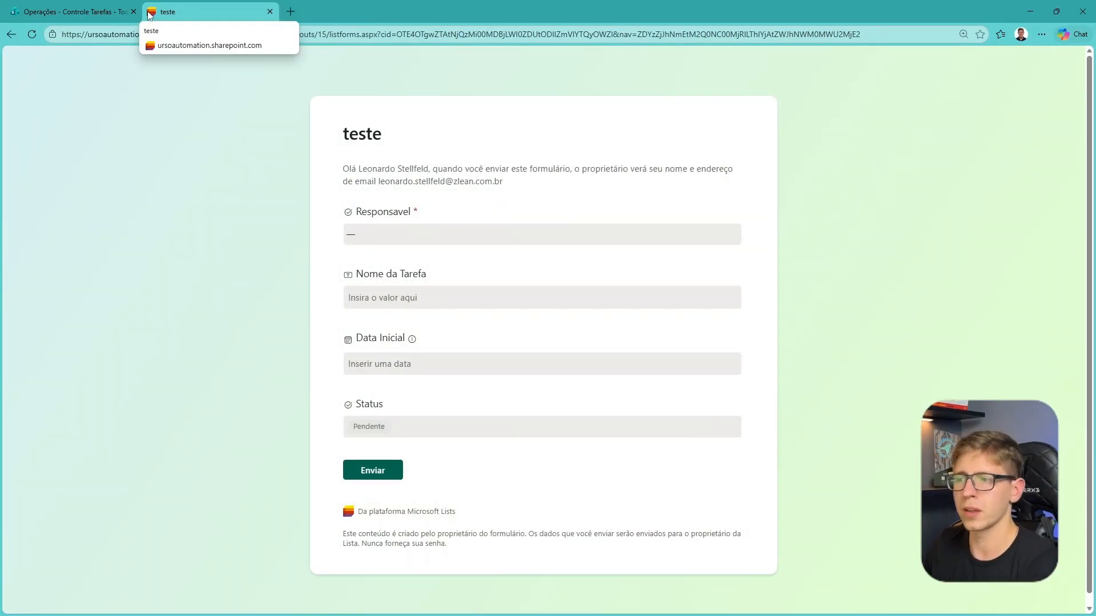
Step: Check the Responsavel, Nome da Tarefa, Data Inicial and Status inputs on the shared form, and close both the form and its editor
left_click(394, 234)
left_click(572, 162)
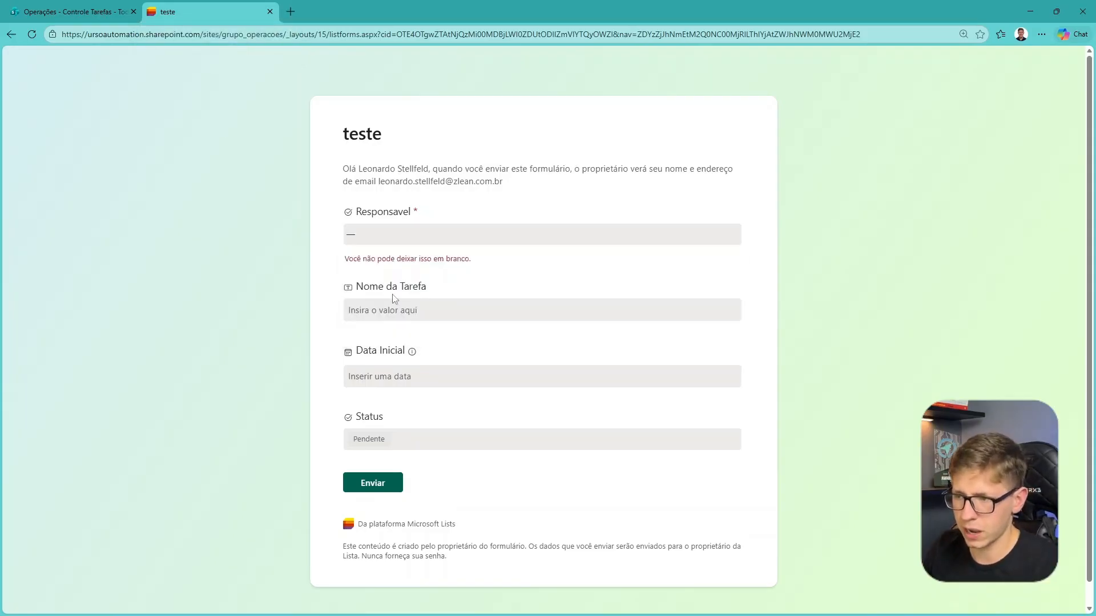
left_click(394, 302)
left_click(423, 376)
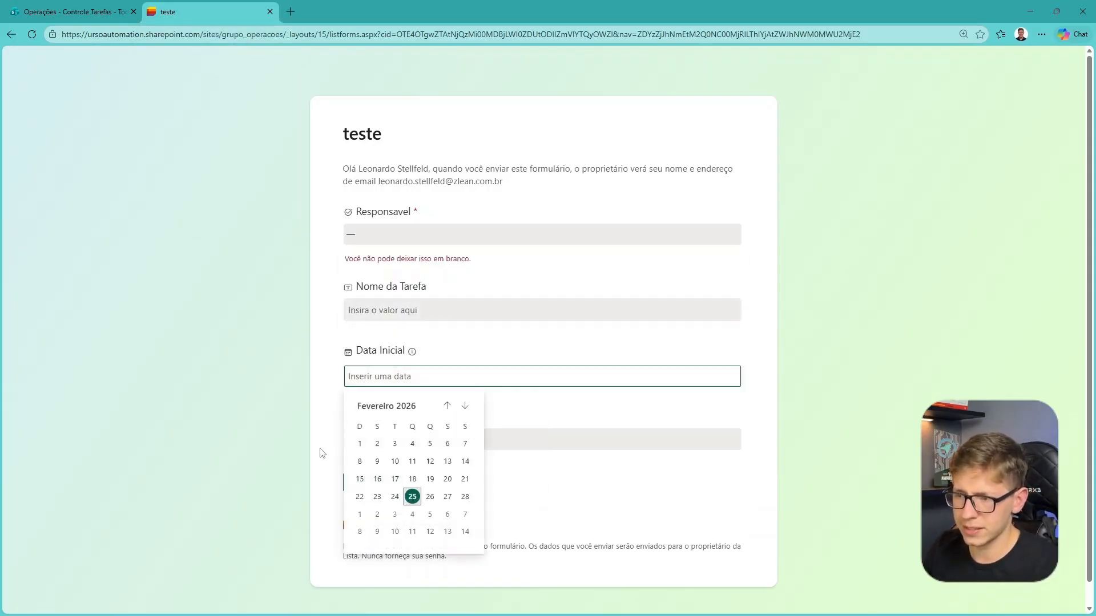
left_click(384, 441)
left_click(692, 269)
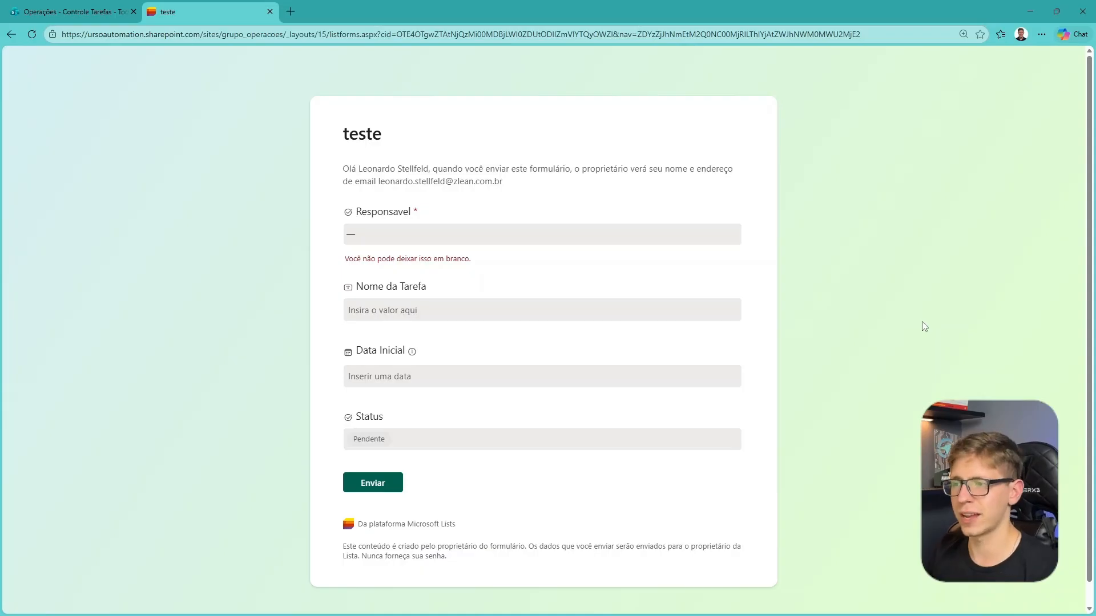
left_click(271, 14)
left_click(920, 95)
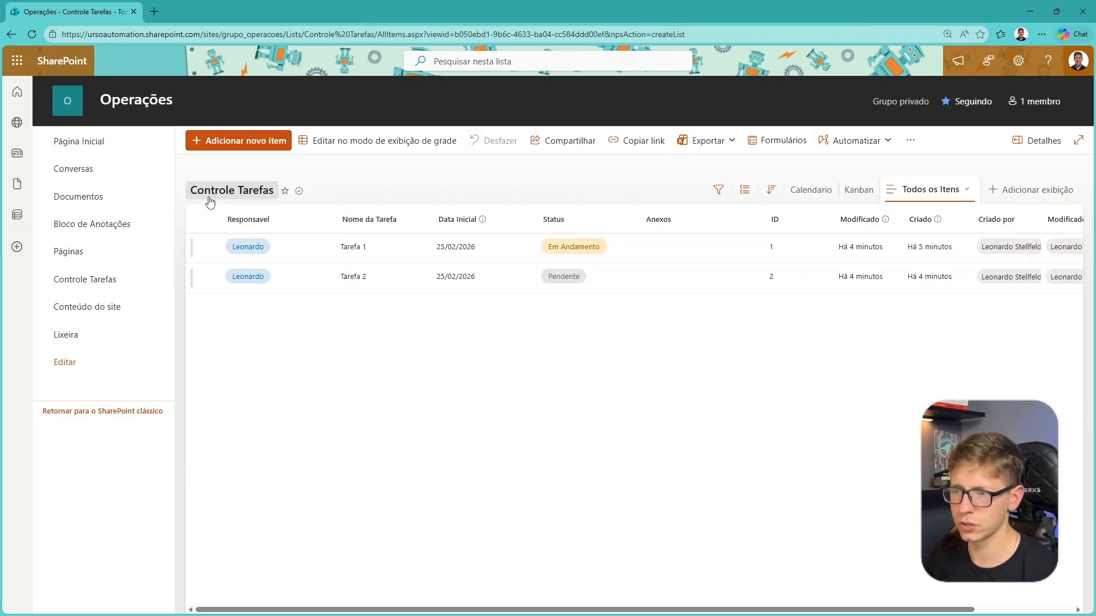
Step: Check the Tarefa 1 and Tarefa 2 cells, including Status, in grid editing mode, and return to the normal list view
left_click(209, 247)
left_click(209, 278)
left_click(209, 278)
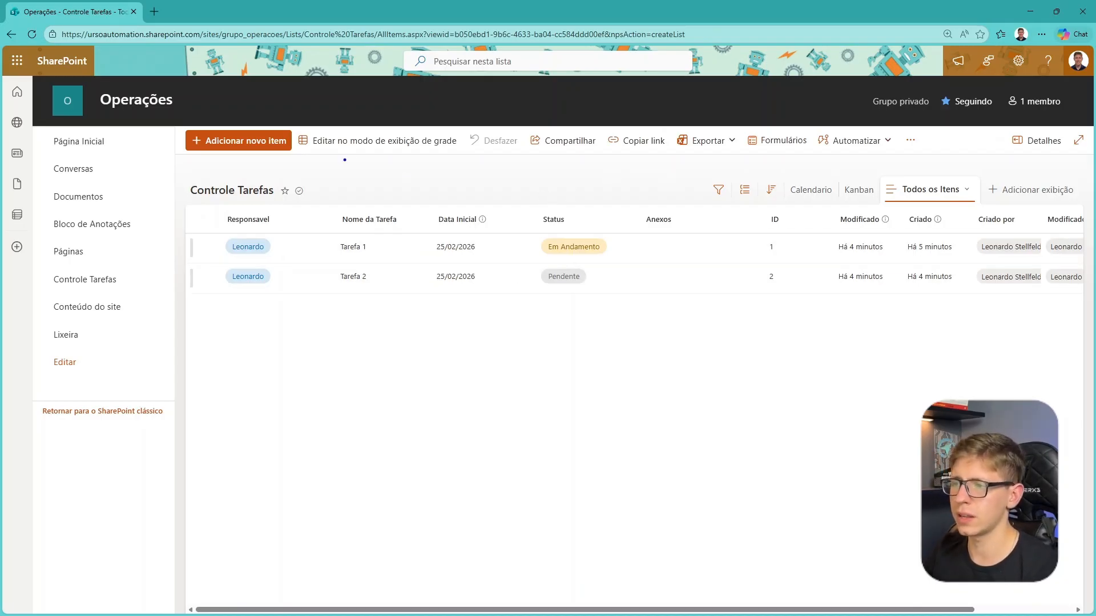
left_click(377, 141)
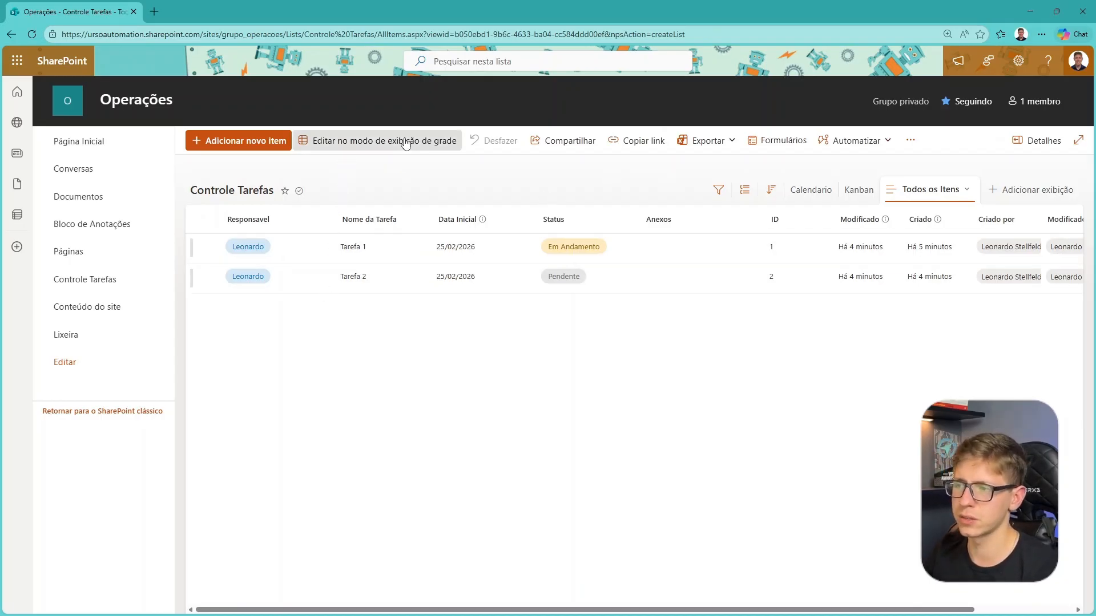
left_click(357, 262)
left_click(464, 258)
left_click(509, 284)
left_click(602, 278)
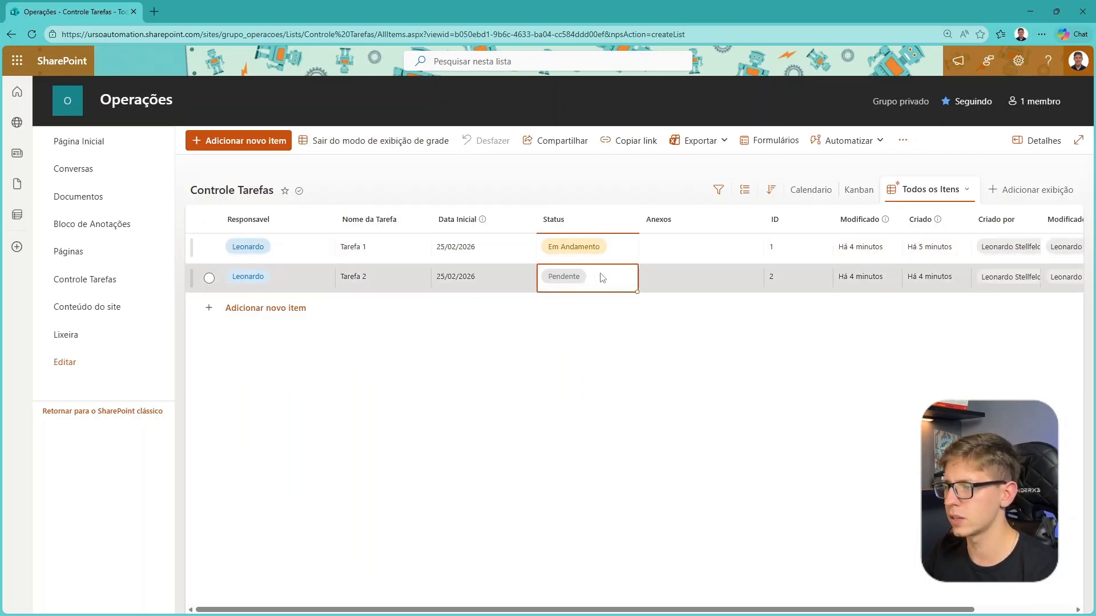
double_click(614, 247)
left_click(521, 318)
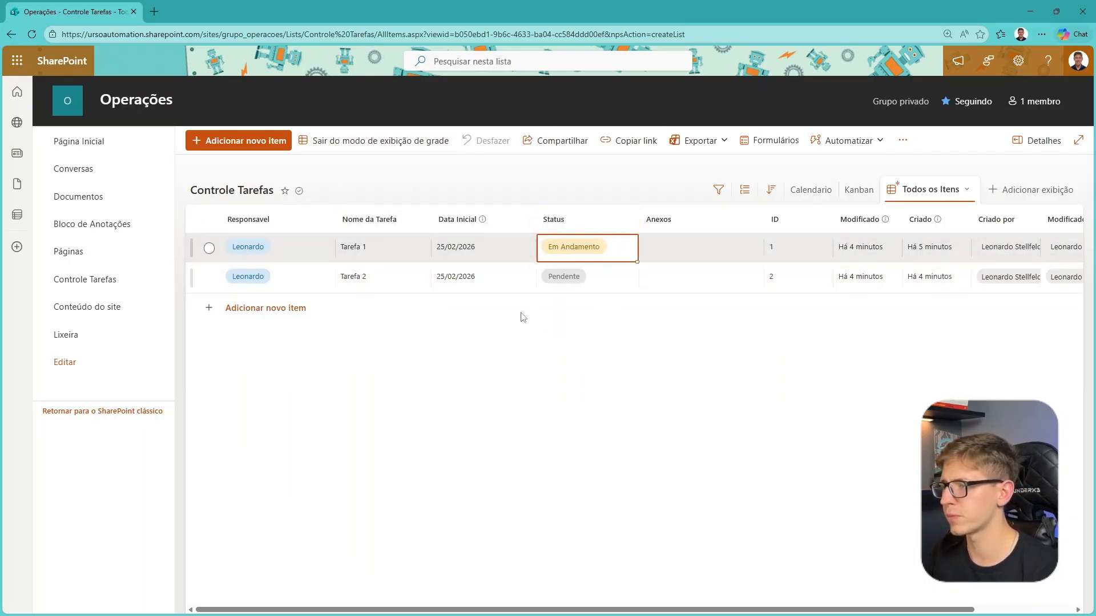
left_click(371, 142)
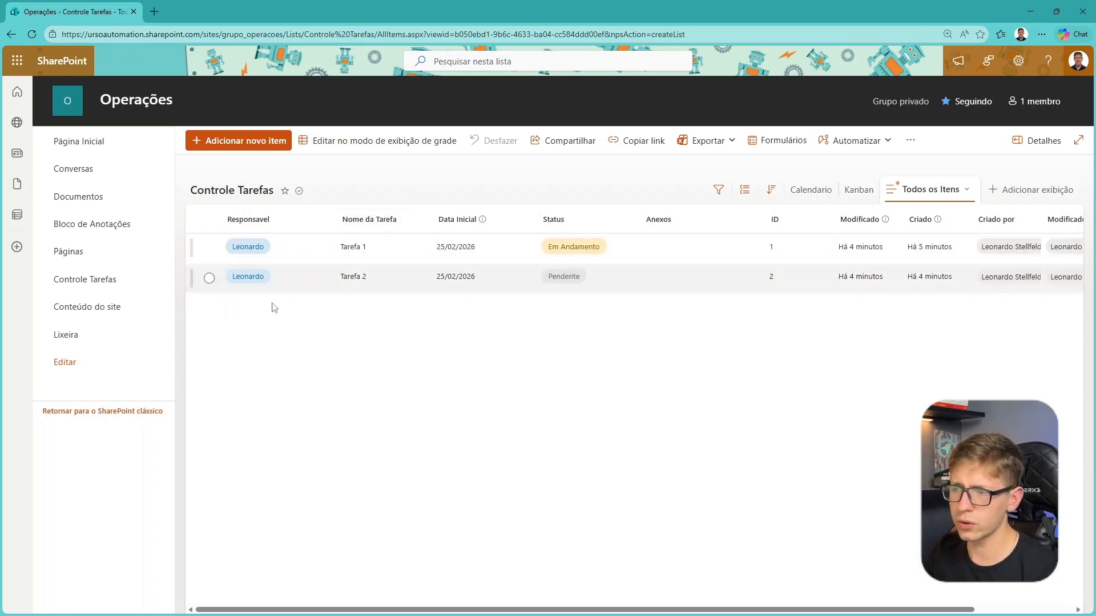
Step: Copy the sharing link of the Tarefa 1 item
left_click(311, 258)
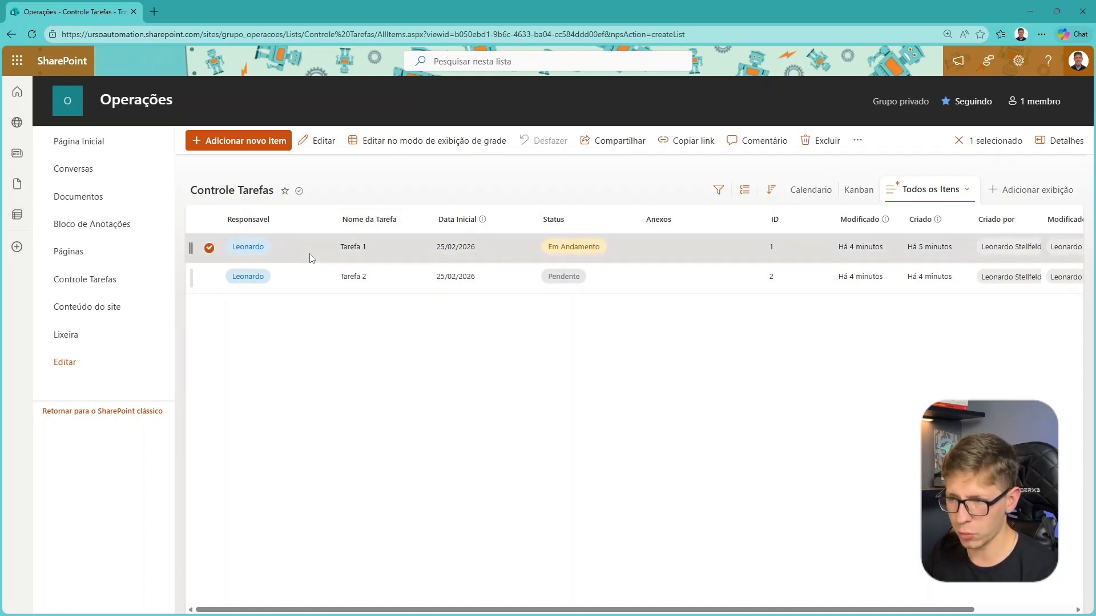
right_click(310, 254)
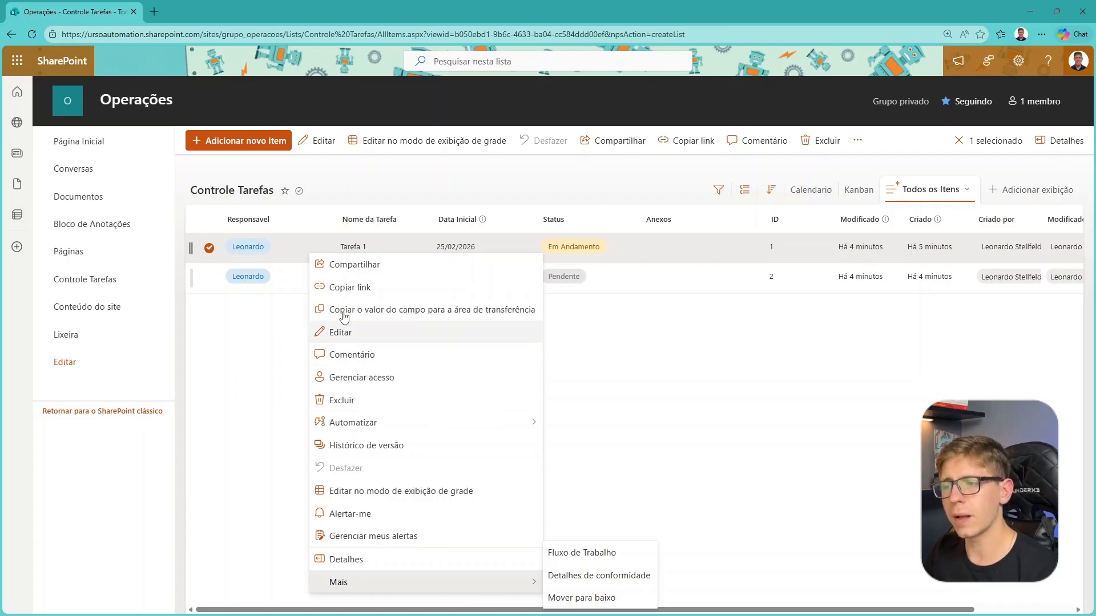
left_click_drag(171, 323, 315, 267)
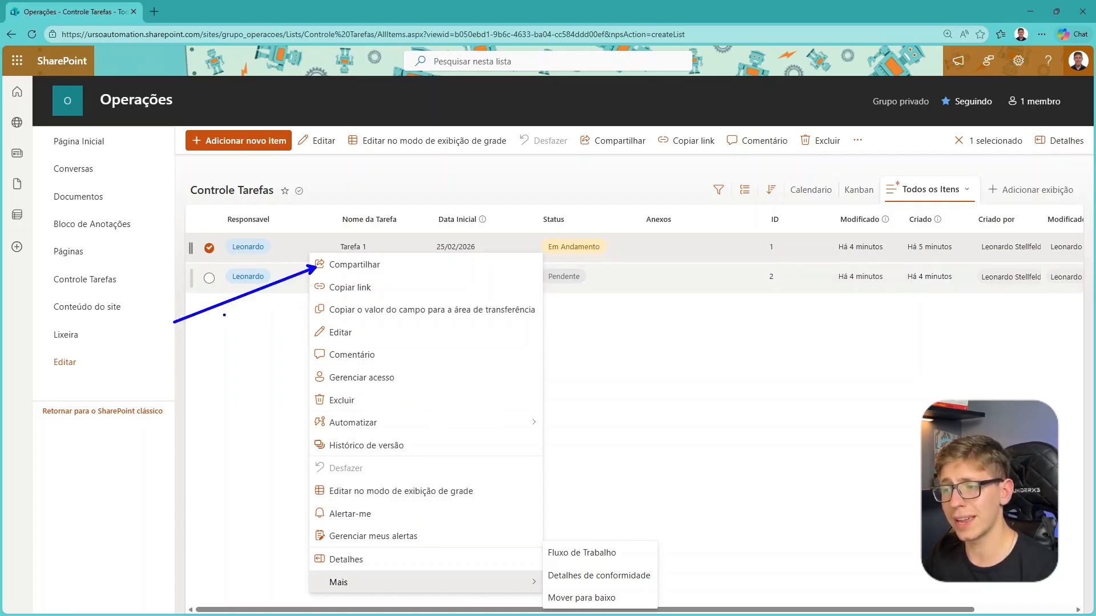
key("Escape")
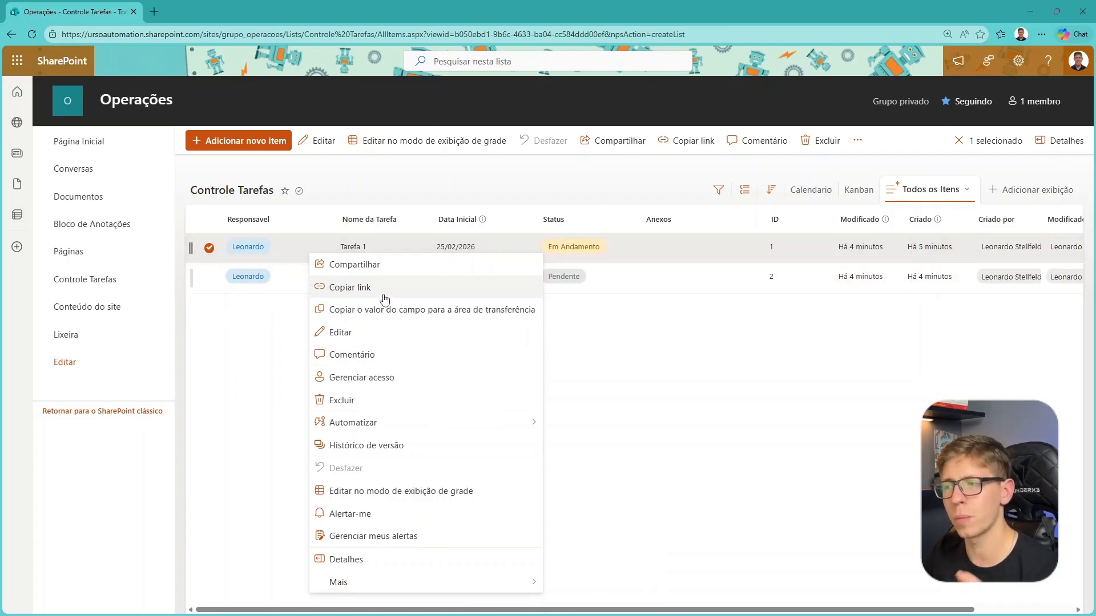
left_click(350, 287)
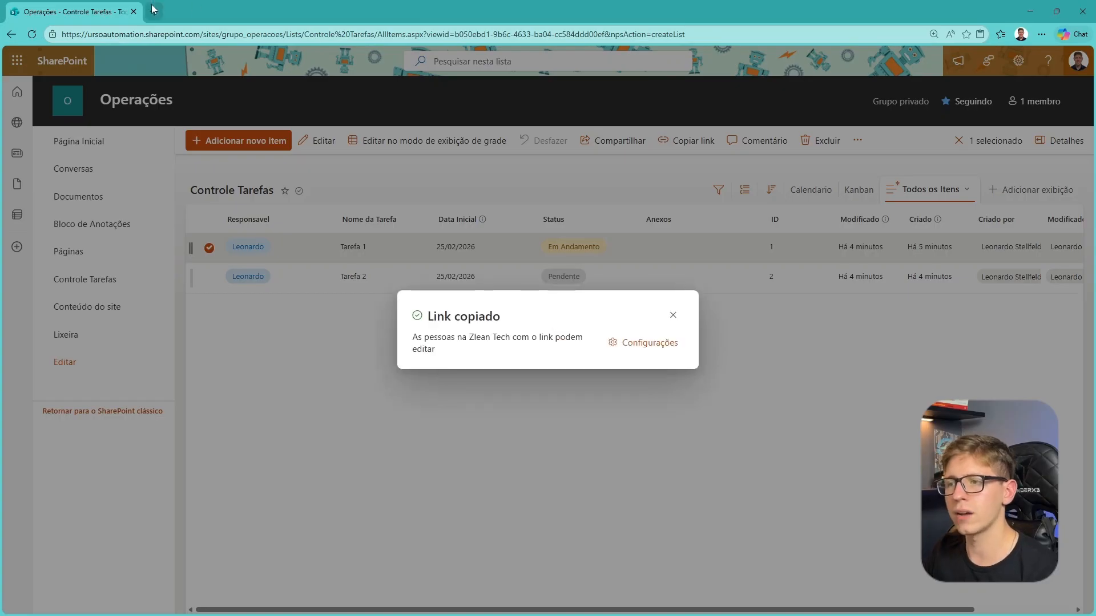
Step: Open the copied Tarefa 1 link in a new browser tab, check the item's properties, and close the tab and the link confirmation
left_click(154, 12)
key("ctrl+v")
key("Return")
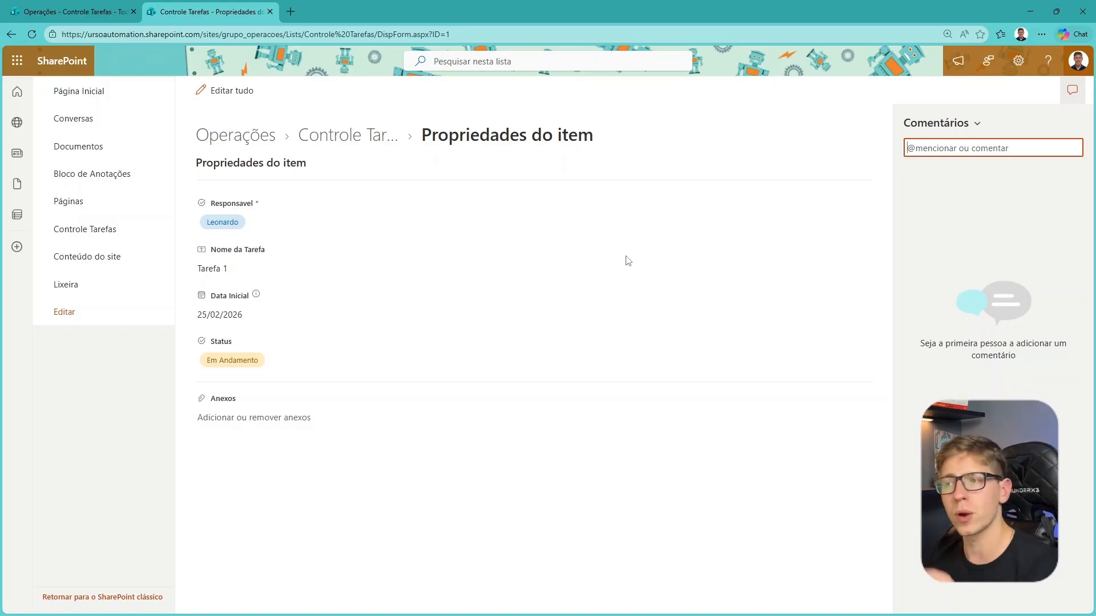
left_click(80, 5)
left_click(246, 12)
left_click(270, 11)
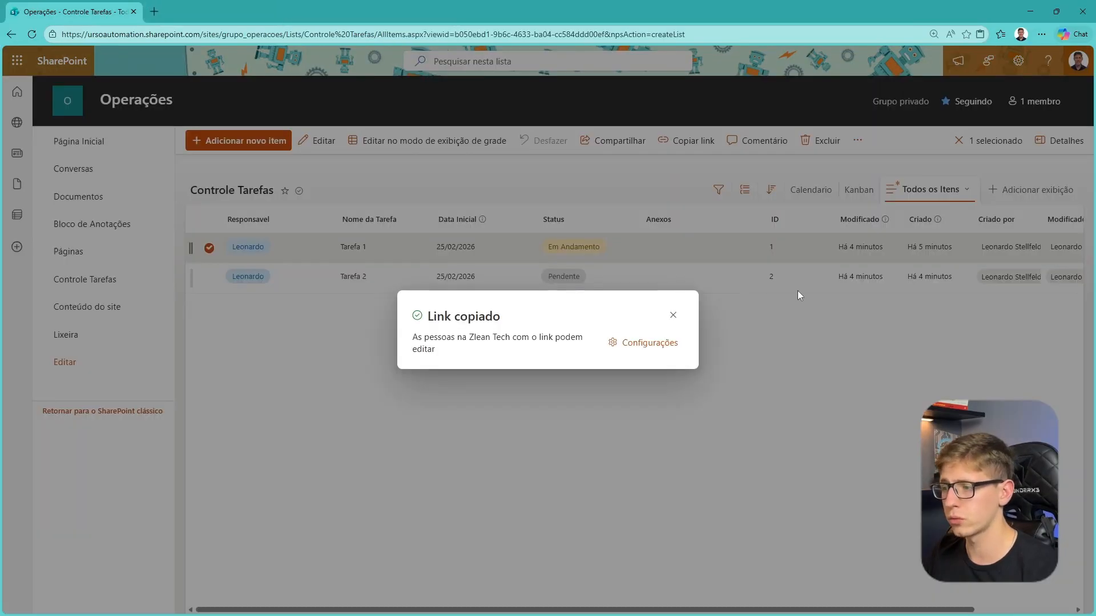
left_click(673, 316)
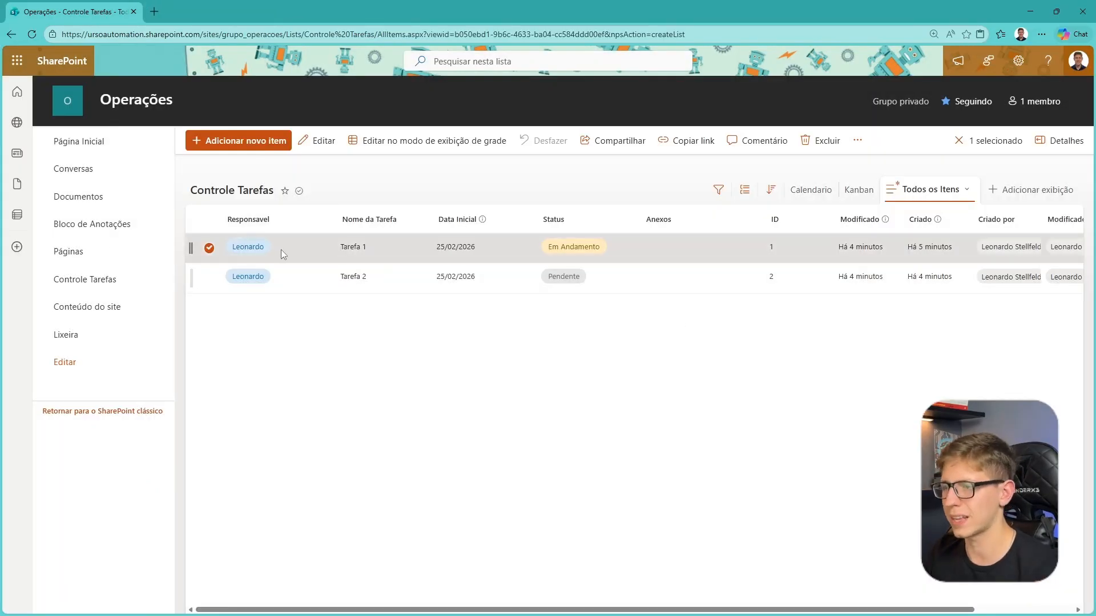
Step: Review the actions available for the Tarefa 1 item, including its automation and version history options
right_click(296, 242)
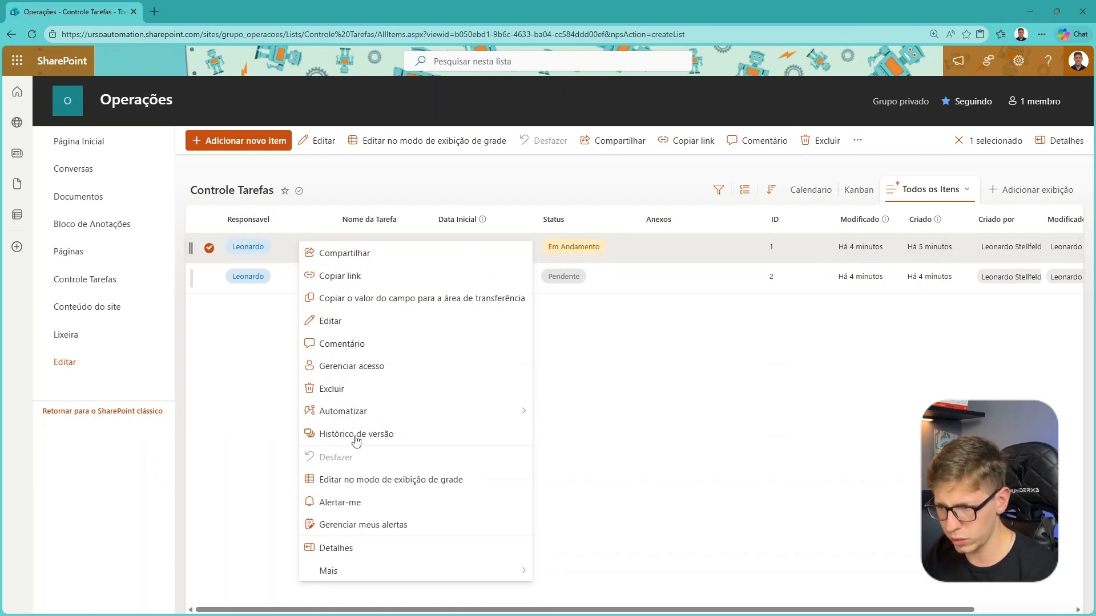
mouse_move(365, 412)
mouse_move(628, 457)
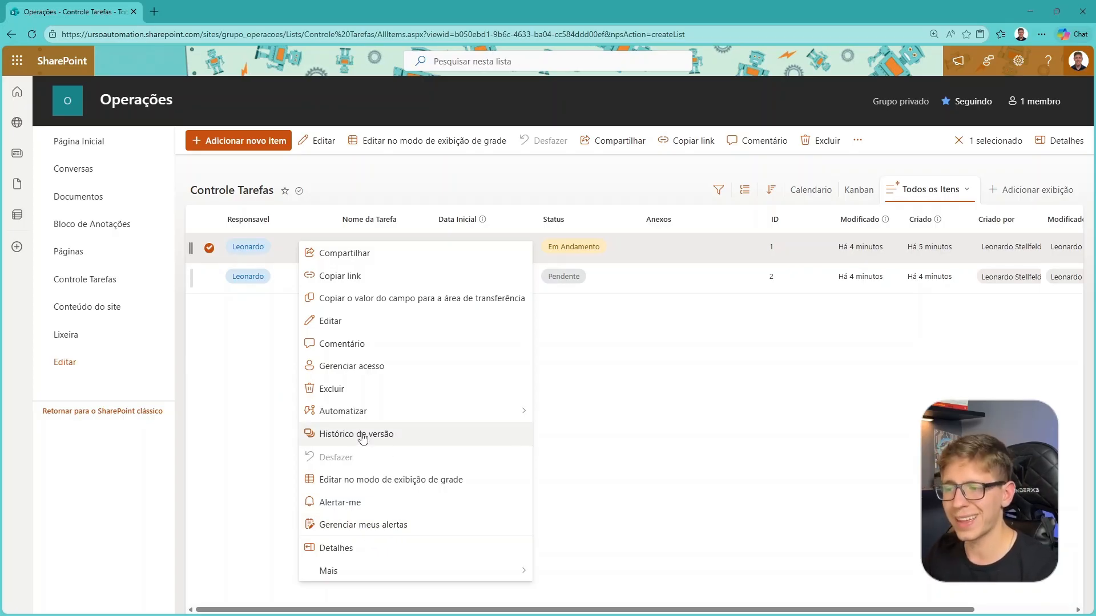
left_click_drag(348, 436, 288, 570)
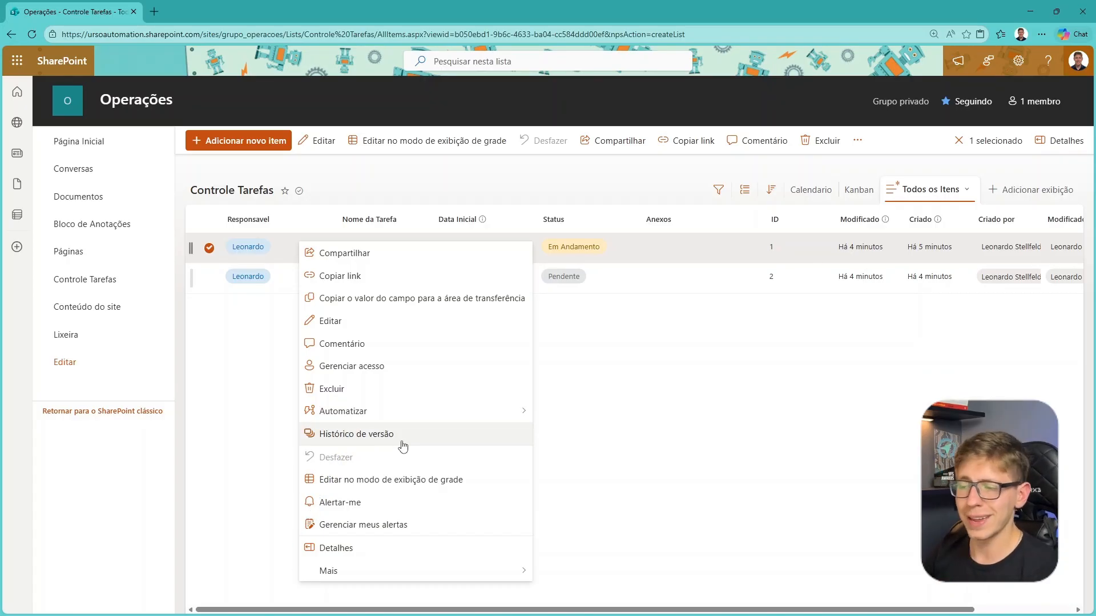
left_click(768, 394)
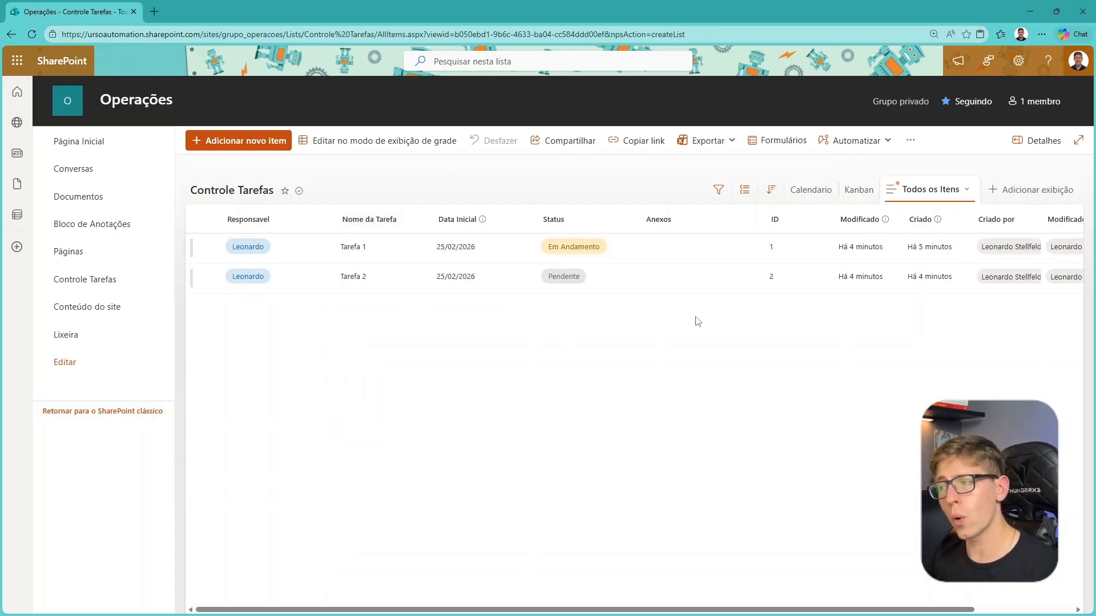
Step: Check the Modificado, Criado, Criado por and Modificado por columns of the list
scroll(949, 333, "right", 2)
scroll(787, 222, "right", 1)
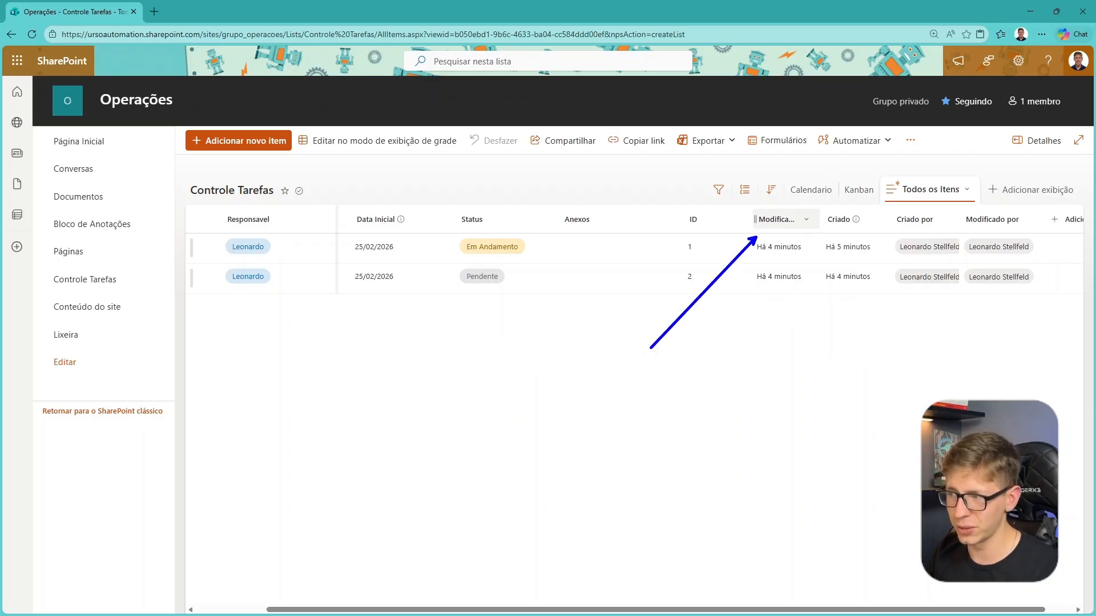
scroll(782, 242, "left", 3)
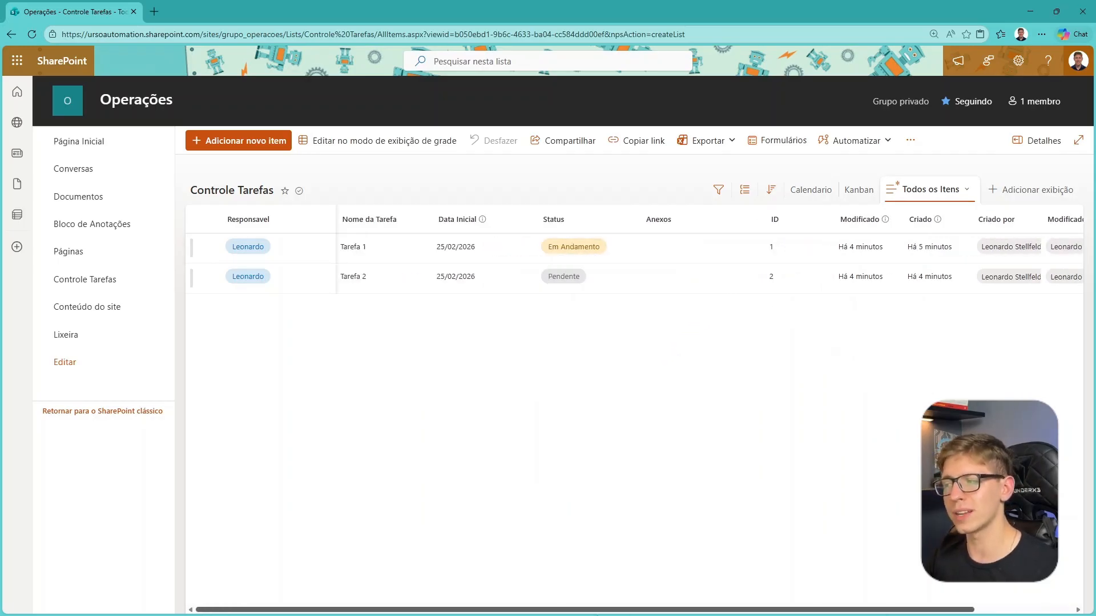
Step: Examine Tarefa 1's version history and the options for version 1.0, and close the history
left_click(333, 246)
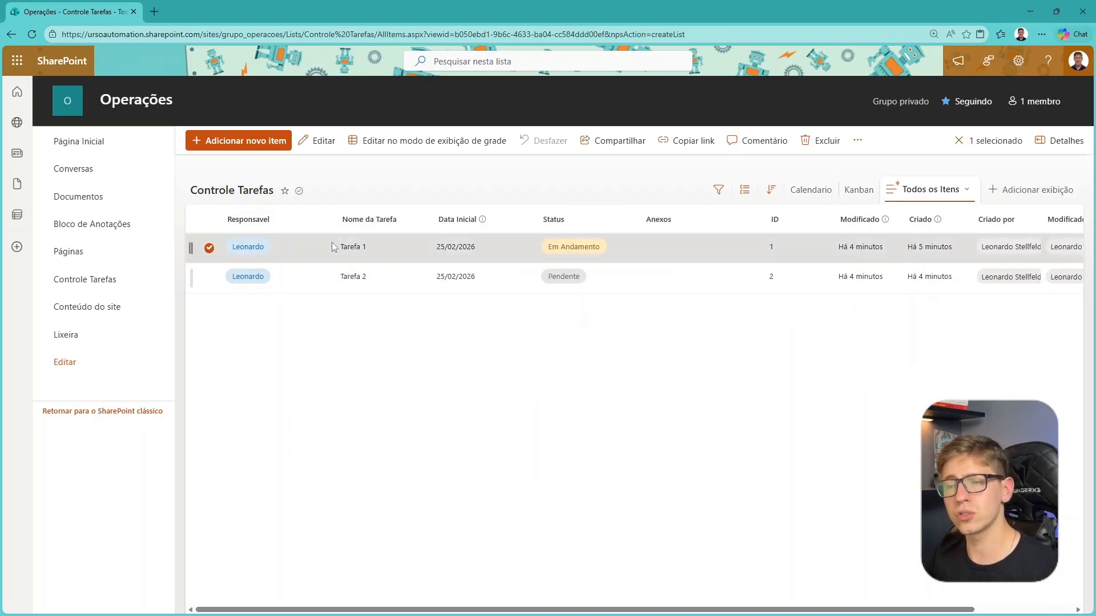
right_click(334, 246)
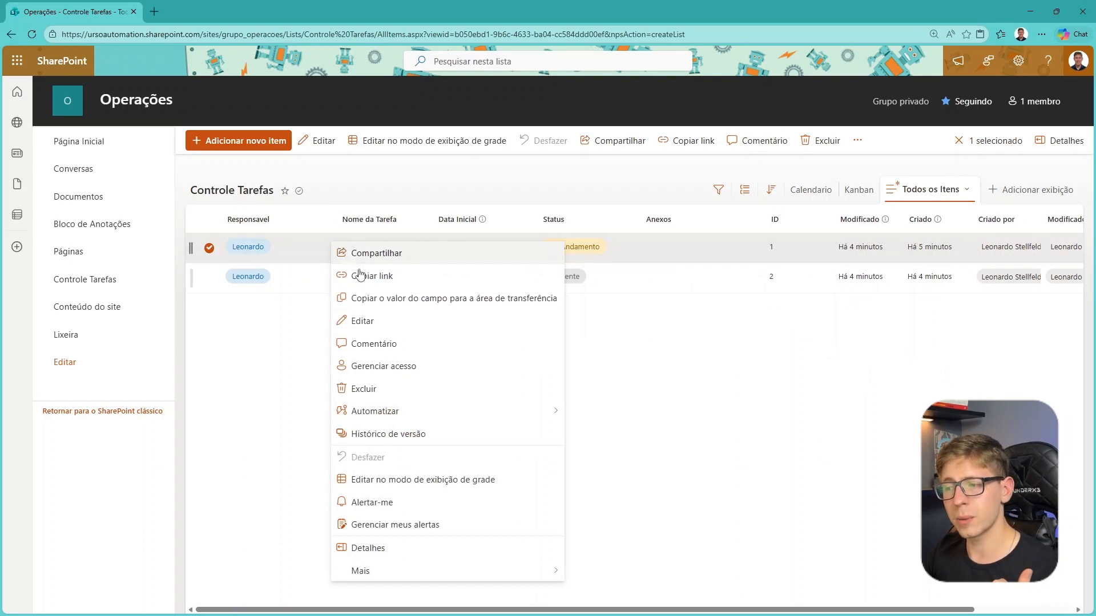
left_click(399, 436)
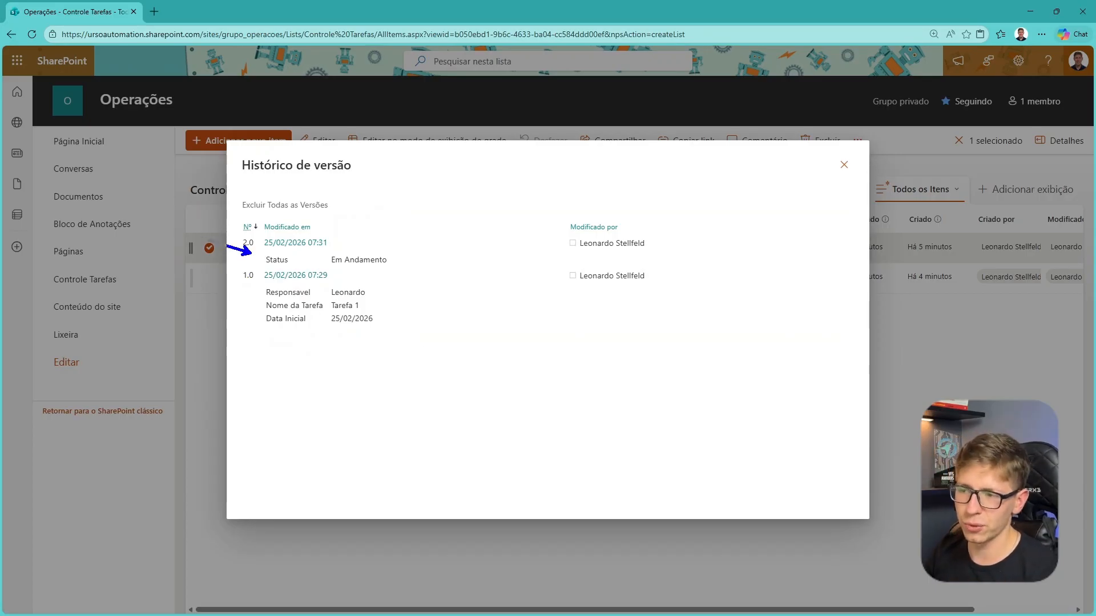
left_click(336, 276)
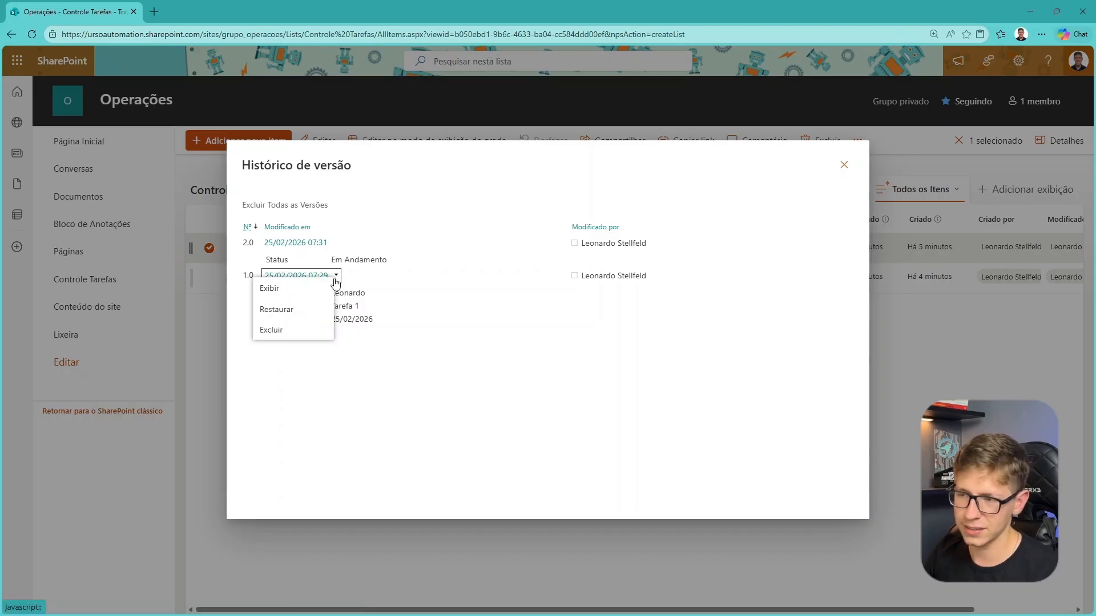
left_click(549, 362)
key("Escape")
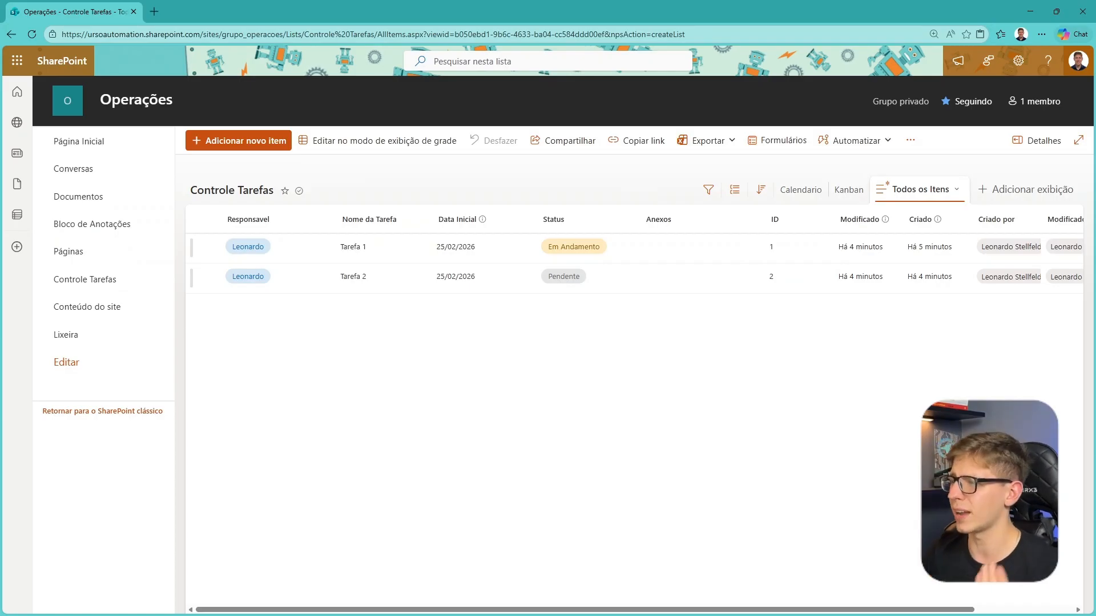
Step: Review the list's automation options, including Etapas Rápidas, and look over the two task rows
left_click(850, 143)
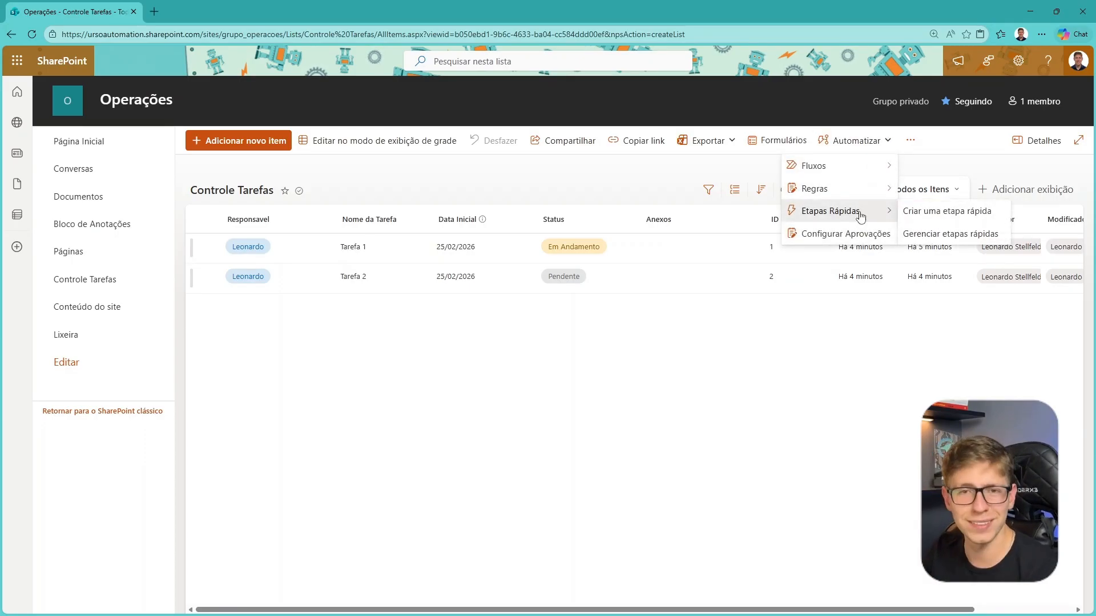
left_click(640, 467)
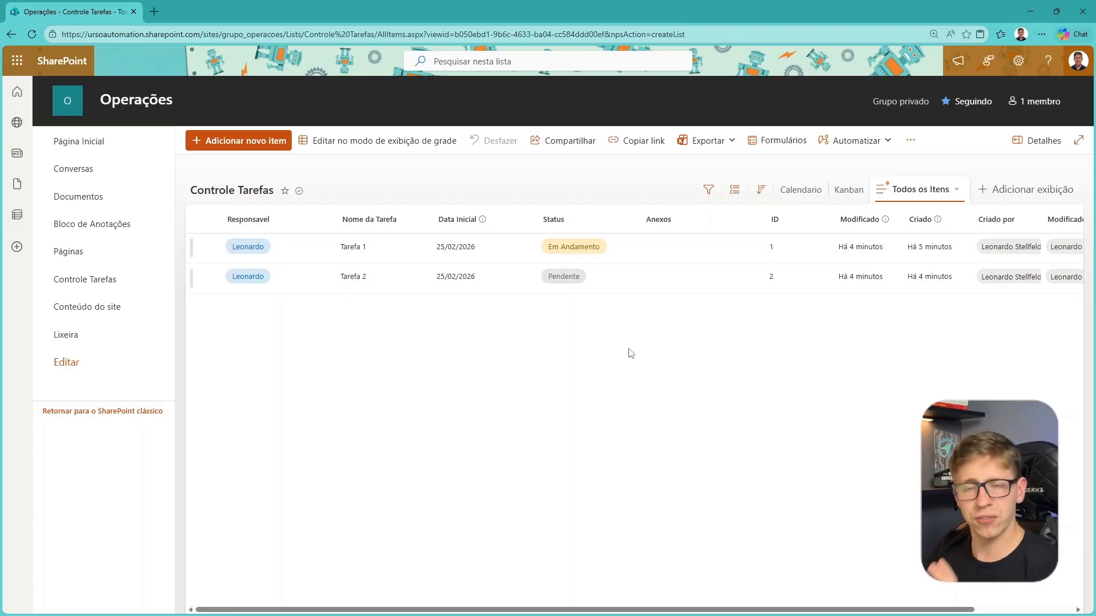
left_click_drag(211, 363, 1065, 216)
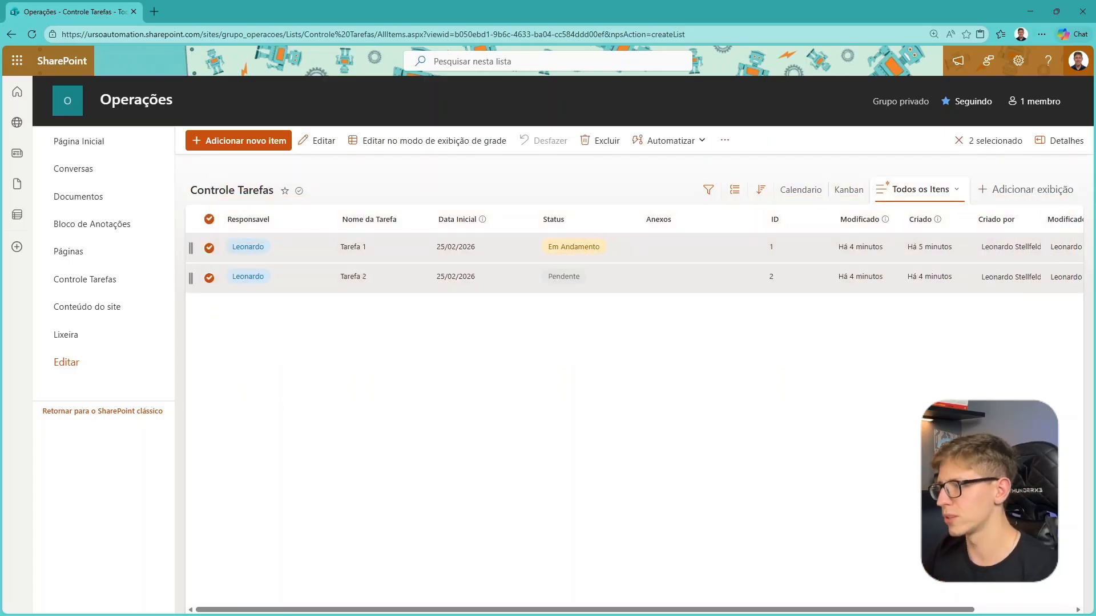
left_click(1051, 354)
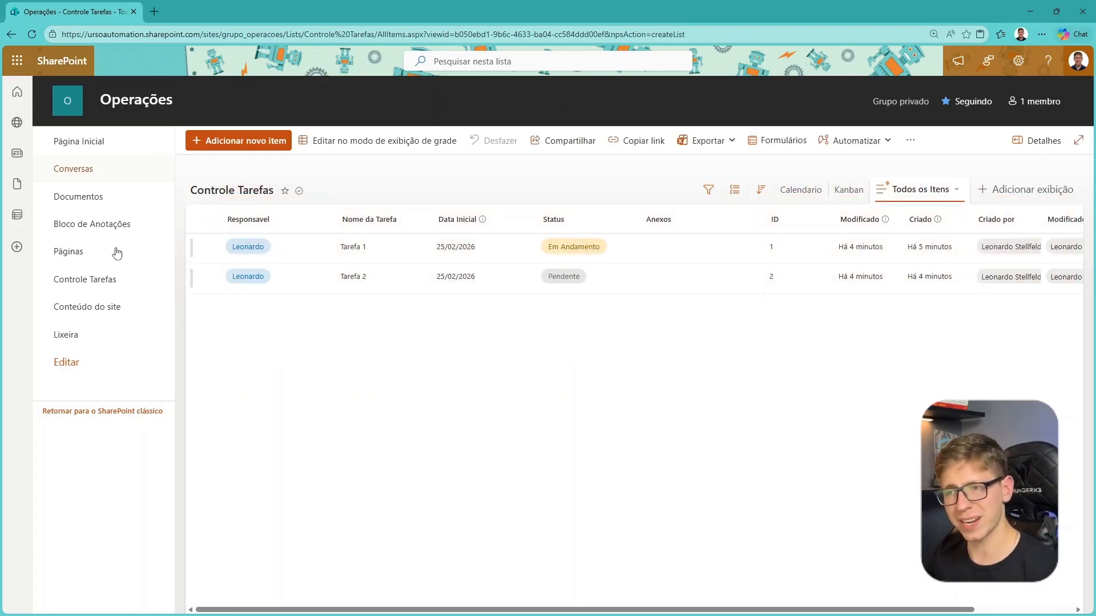
Step: Go to the Operações site's home page and start creating a blank document library
left_click(130, 157)
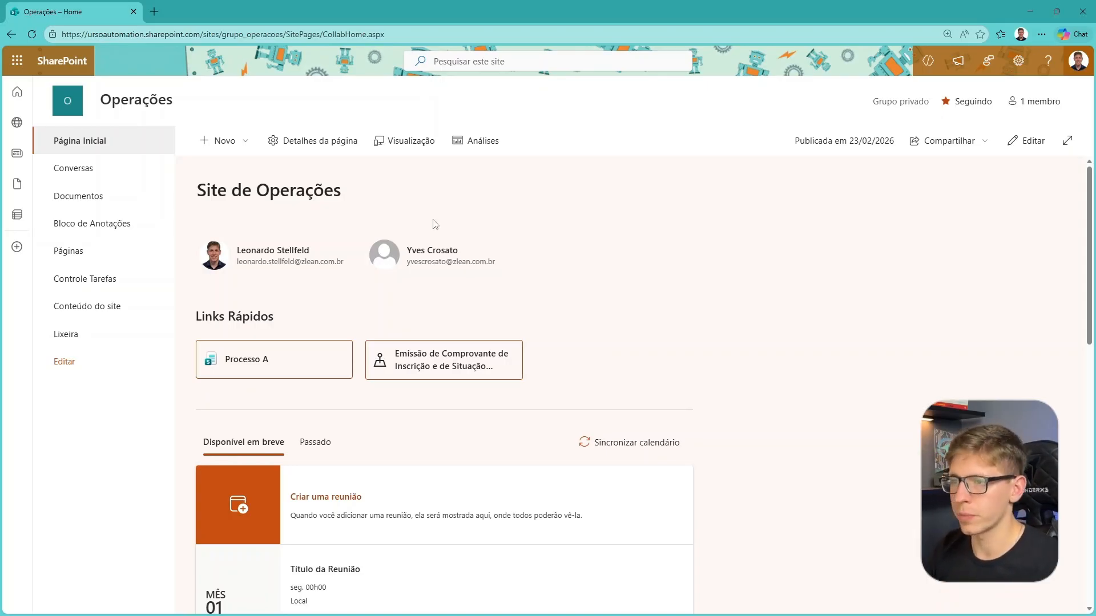
left_click(224, 140)
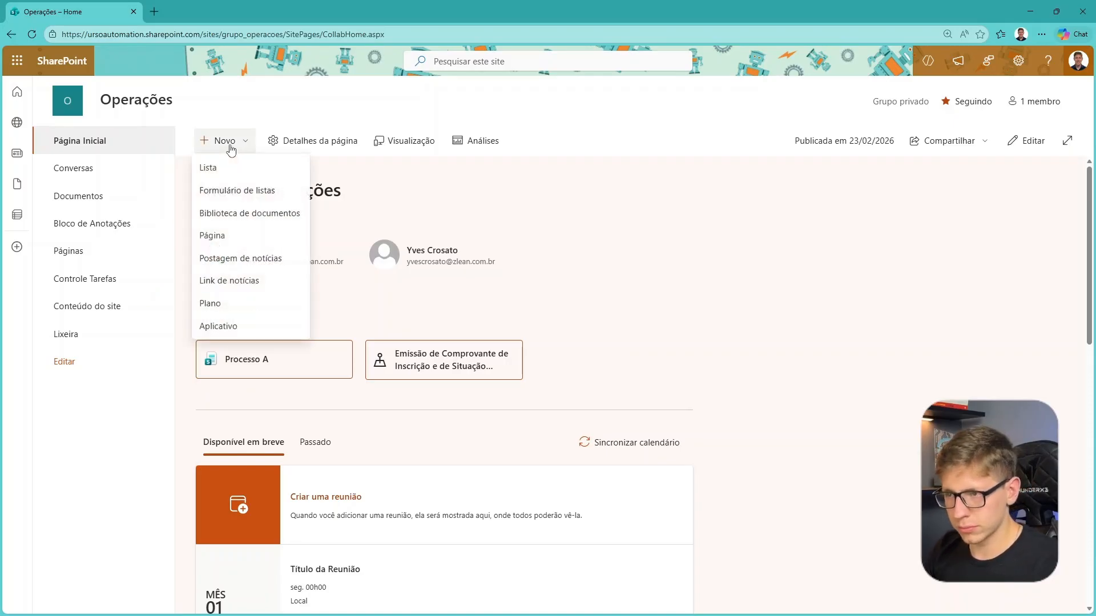
left_click(272, 214)
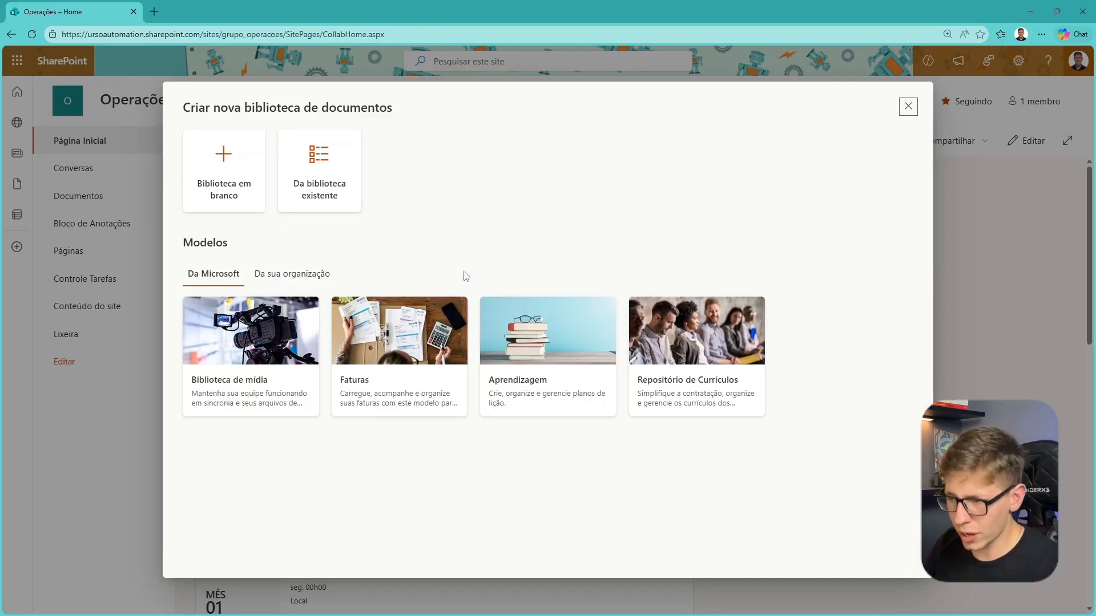
left_click(235, 172)
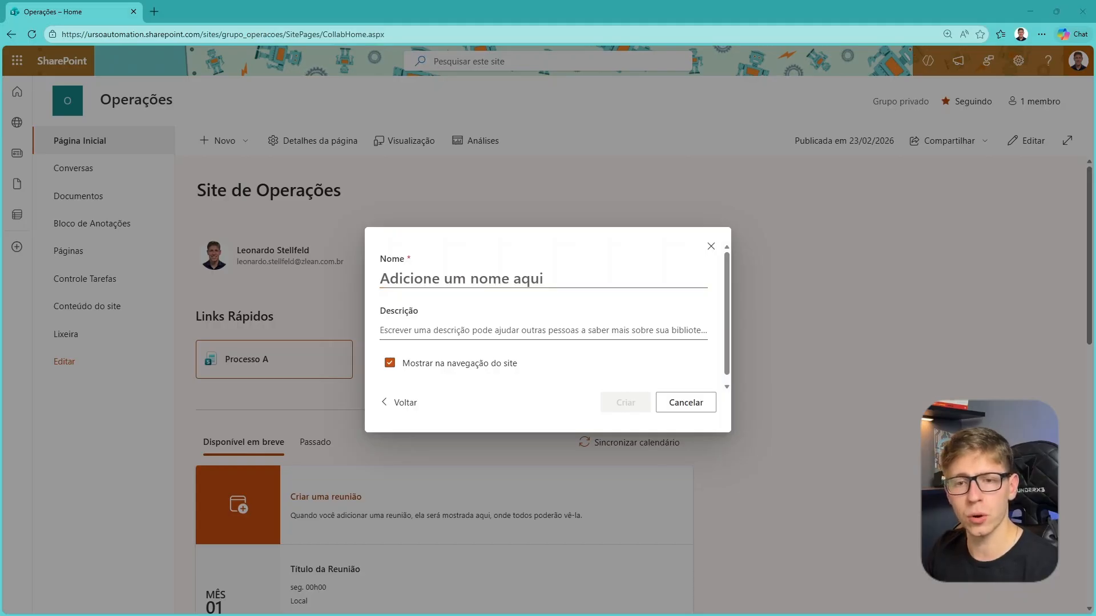
Step: Look over the contents of the PACK SFX MQC folder in File Explorer and close its window
left_click_drag(0, 85, 635, 67)
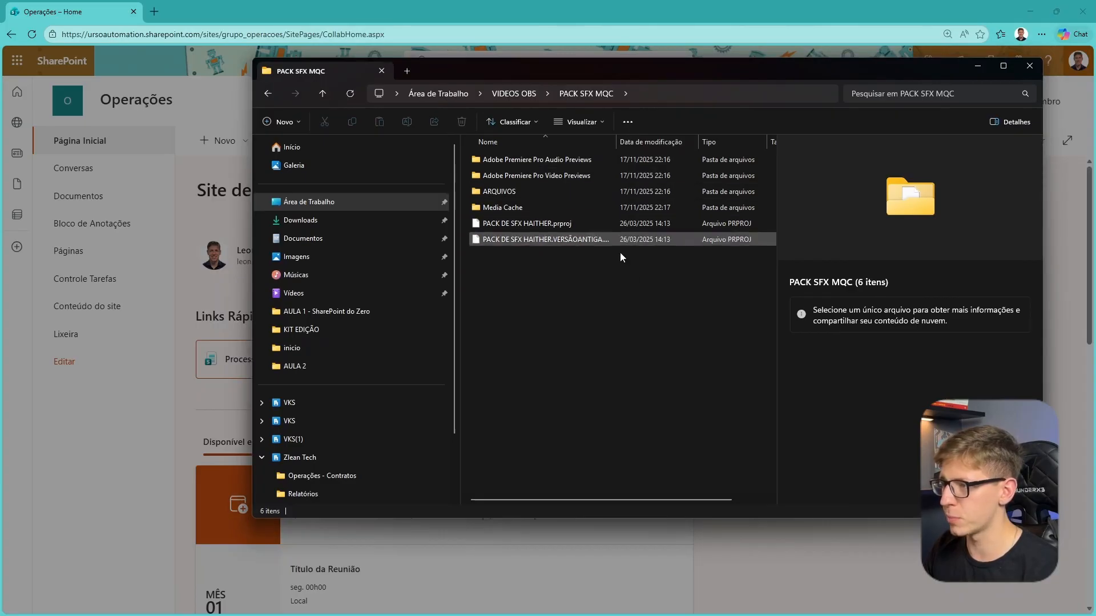
left_click_drag(633, 254, 537, 170)
left_click(529, 267)
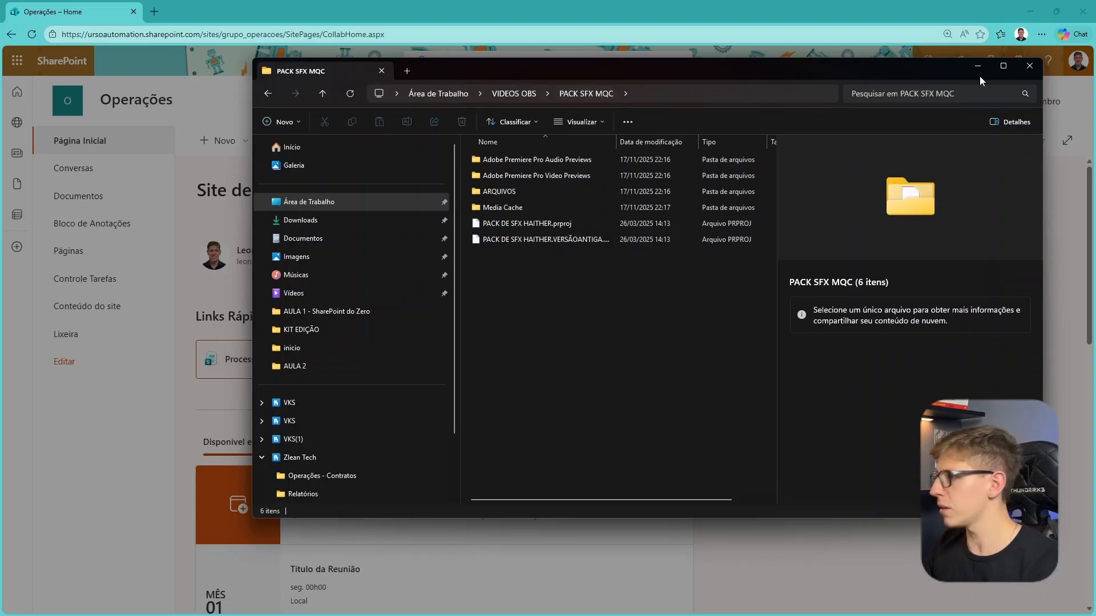
left_click(1028, 67)
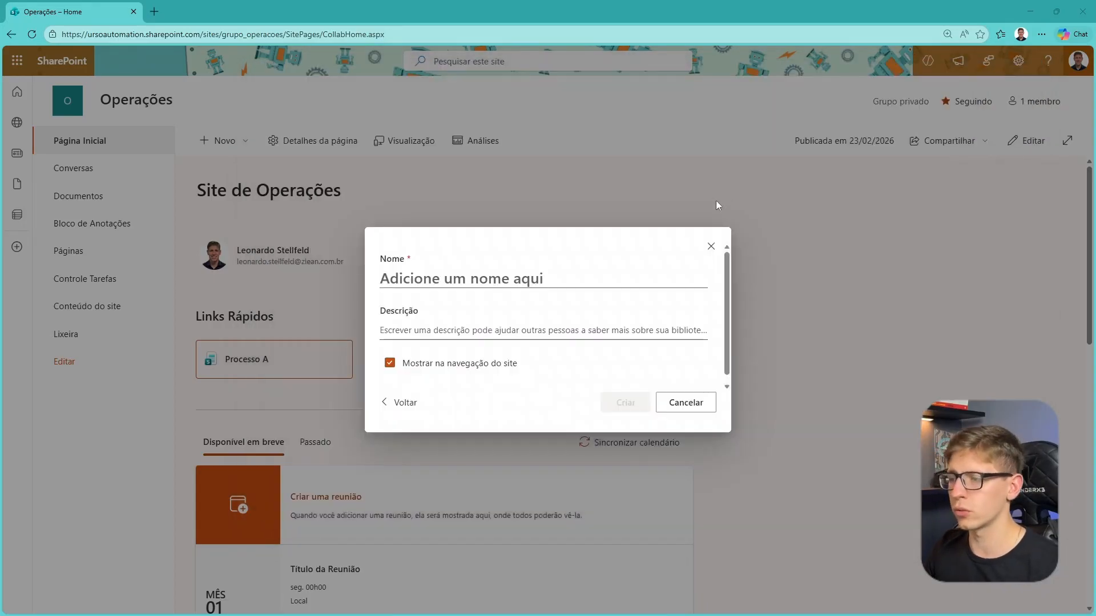
Step: Name the new document library Contratos Internos, keep it shown in the site navigation, and create it
left_click(473, 282)
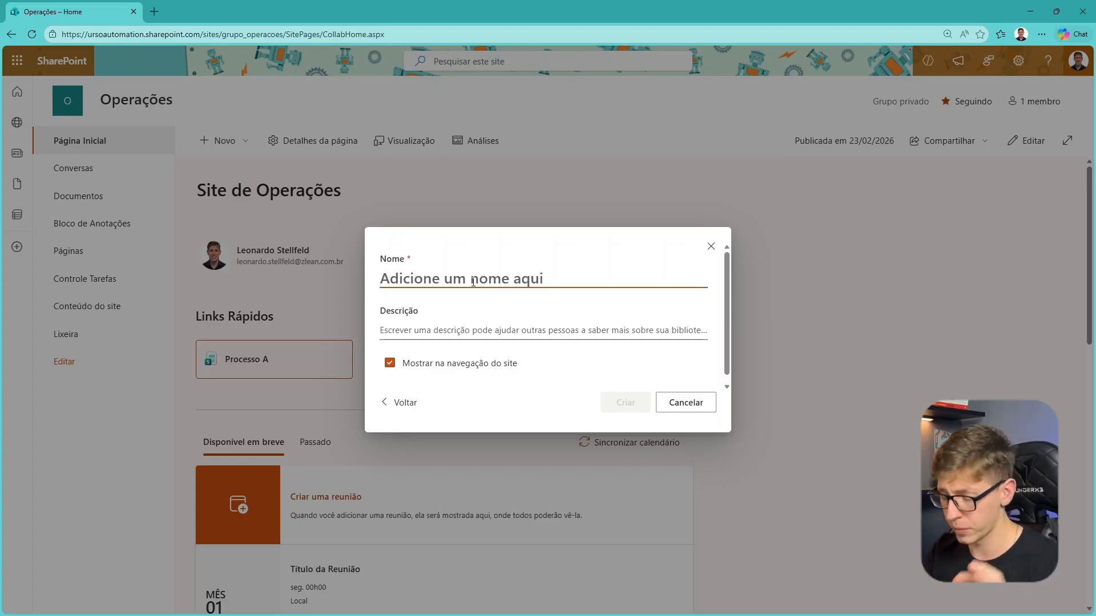
type("Con")
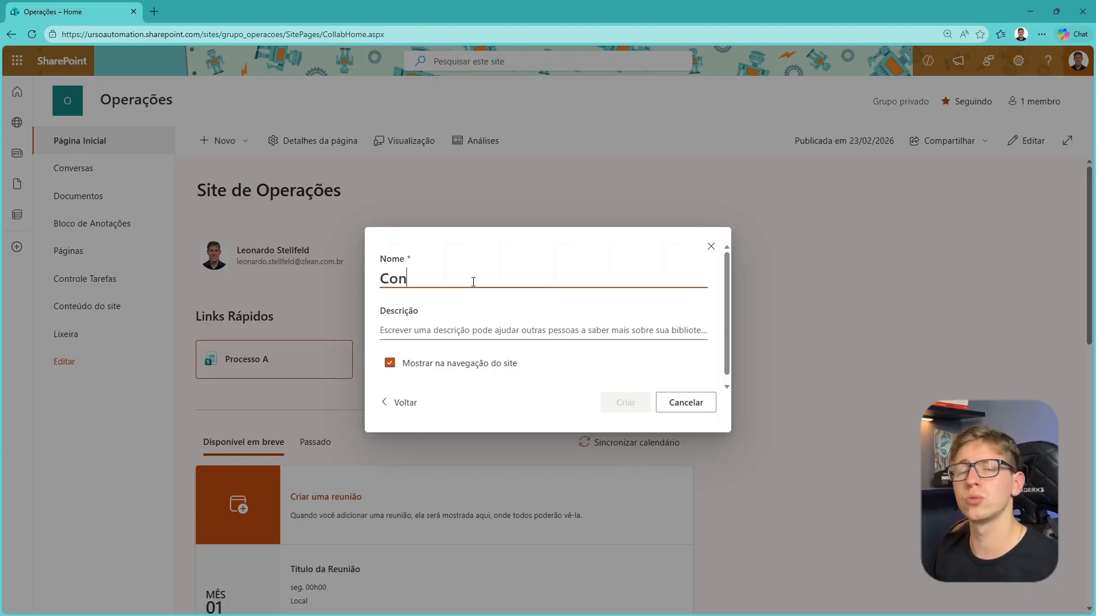
type("tratosInternos")
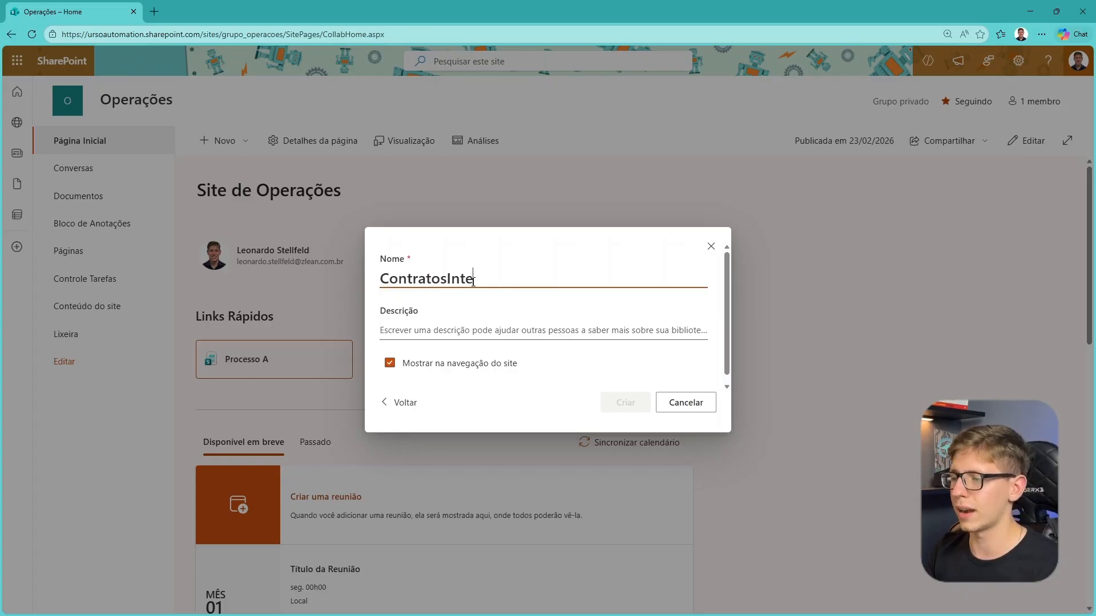
left_click(446, 279)
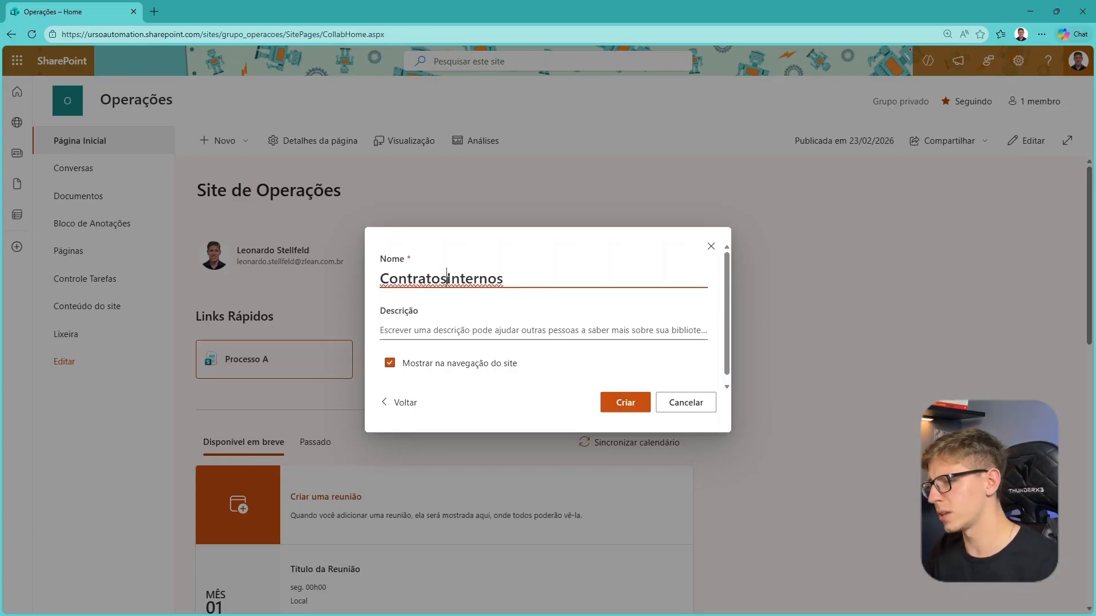
left_click(519, 252)
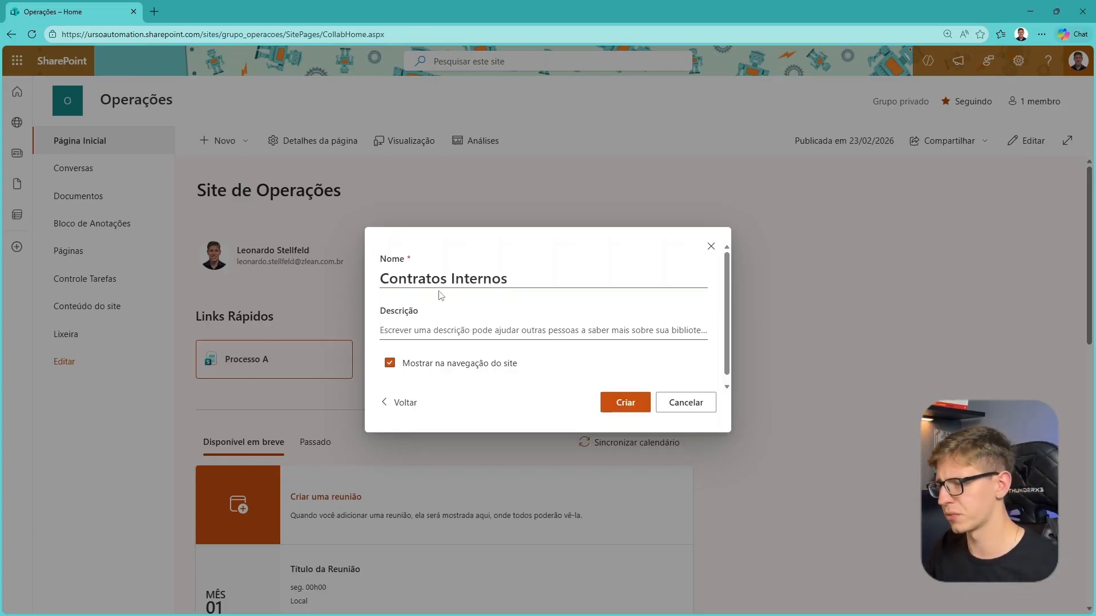
left_click(644, 400)
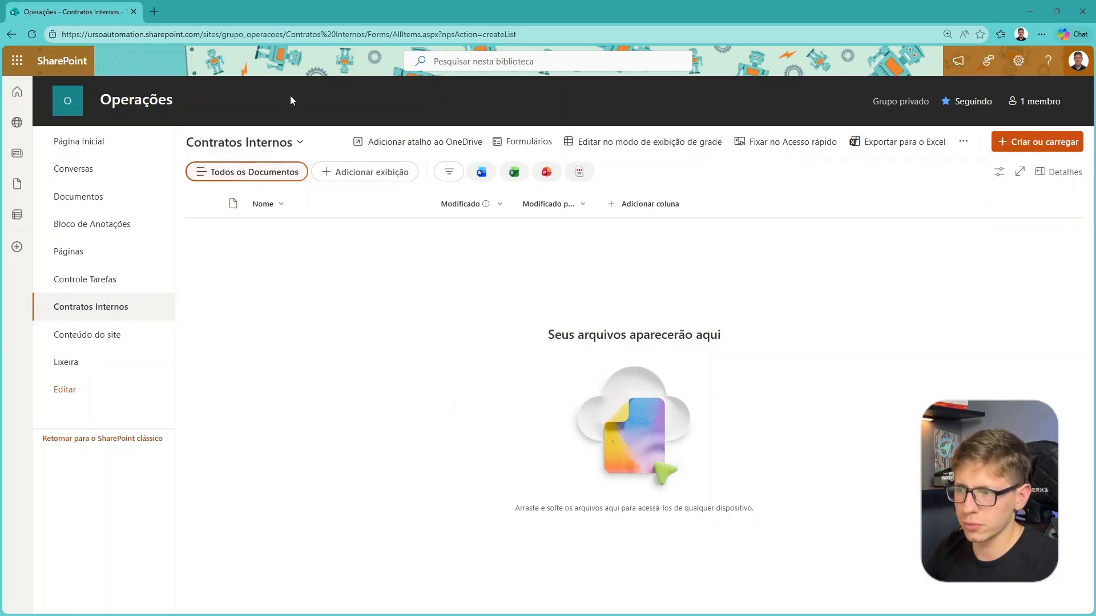
Step: Look over the options for creating a view and the filter pane of the Contratos Internos library, and close both
left_click(361, 175)
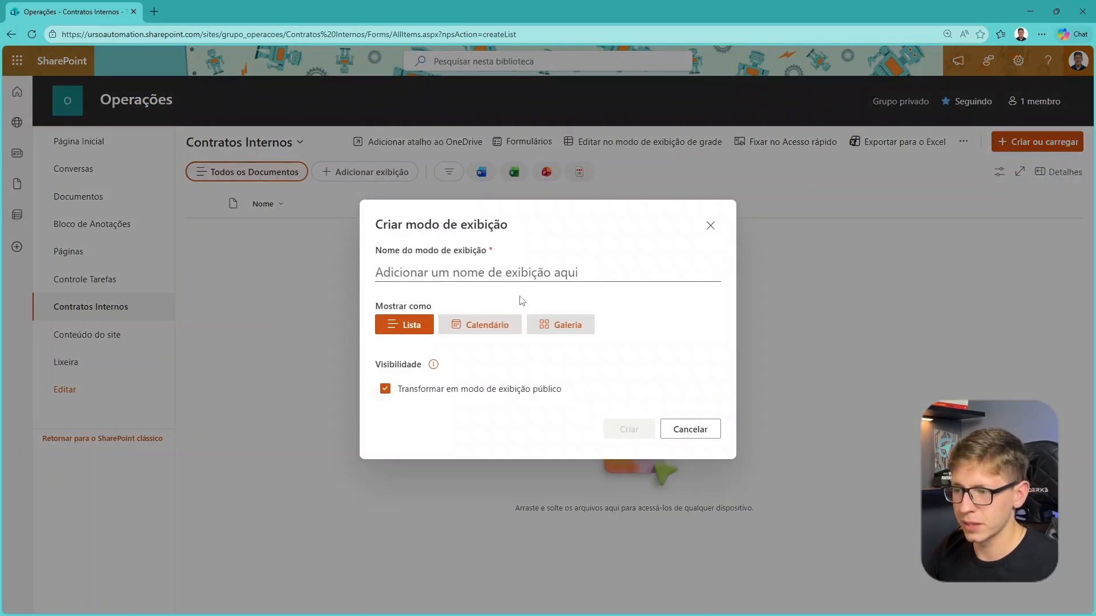
left_click(711, 226)
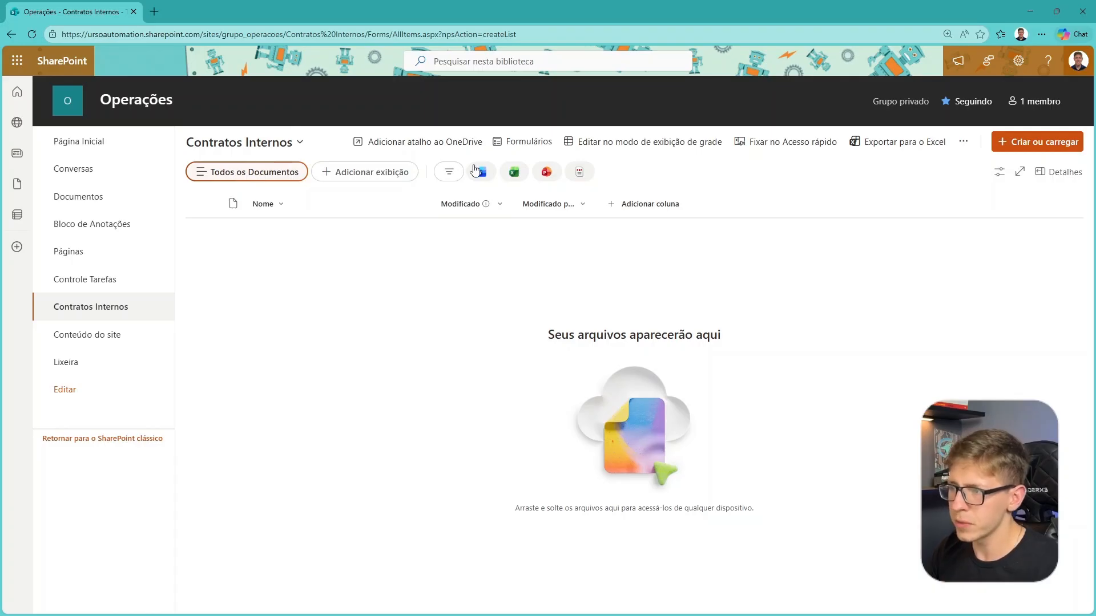
left_click(456, 175)
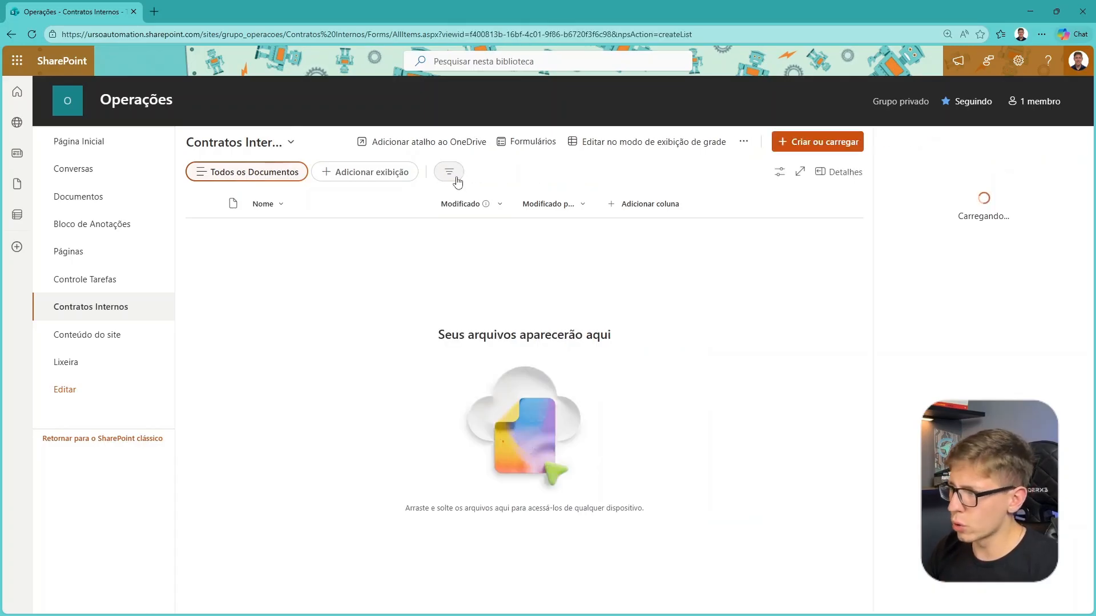
left_click(1073, 154)
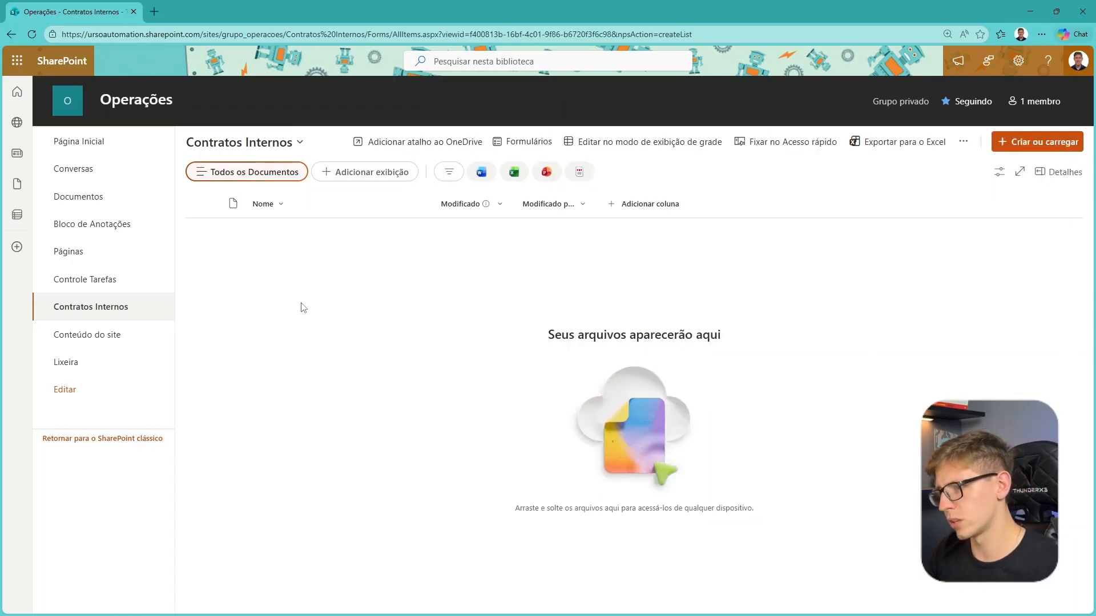
Step: Filter the Contratos Internos library by Word and Excel files, and clear the filters
left_click(482, 179)
left_click(514, 174)
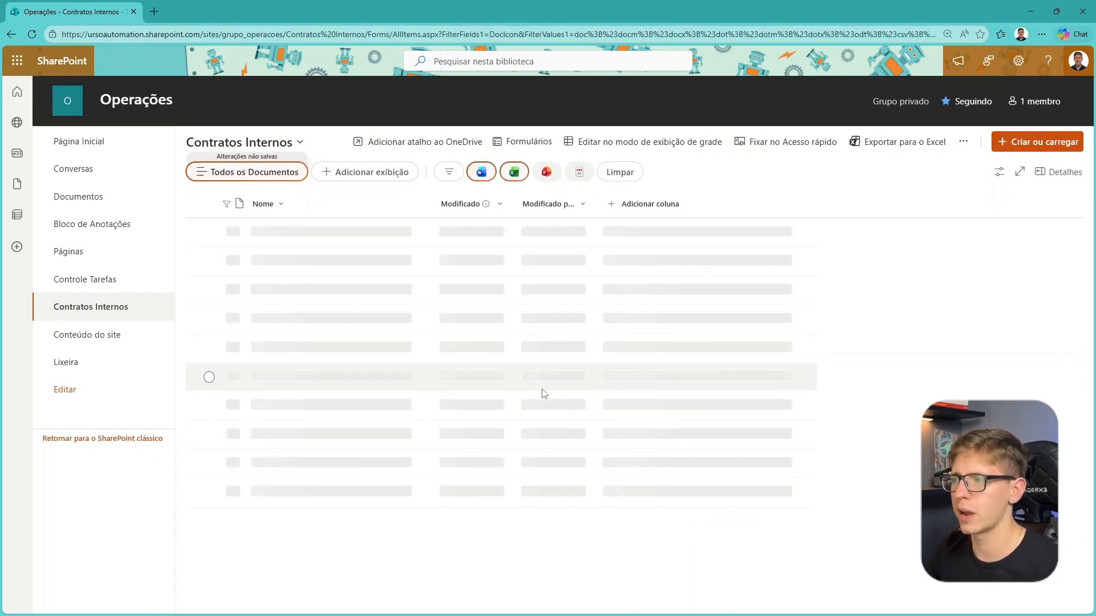
left_click(619, 173)
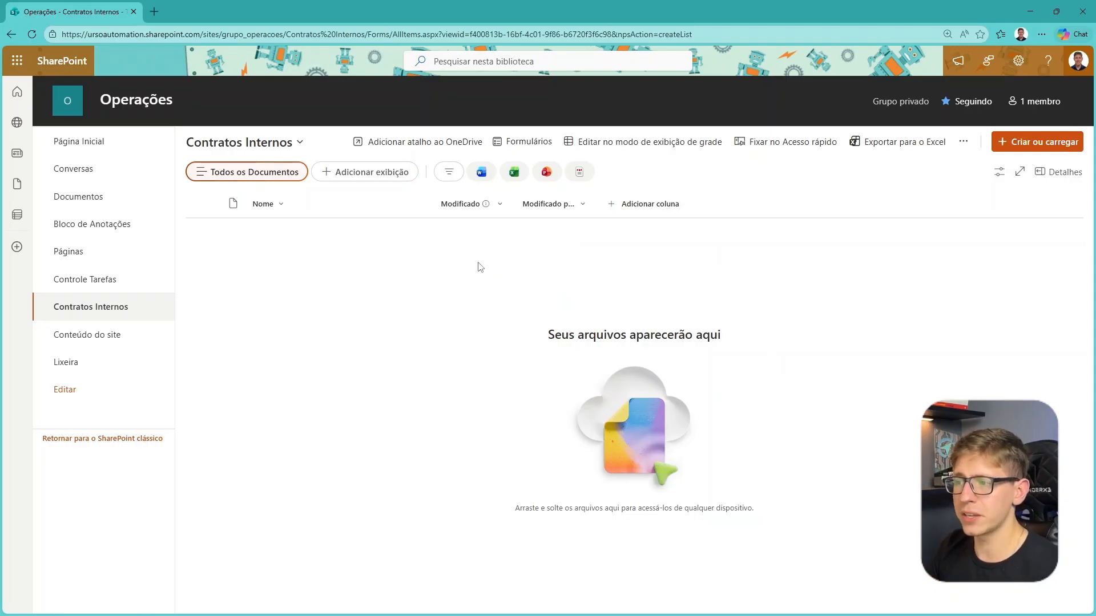
key("ctrl+2")
left_click_drag(613, 232, 592, 292)
left_click_drag(702, 239, 715, 320)
left_click_drag(849, 267, 849, 355)
key("Escape")
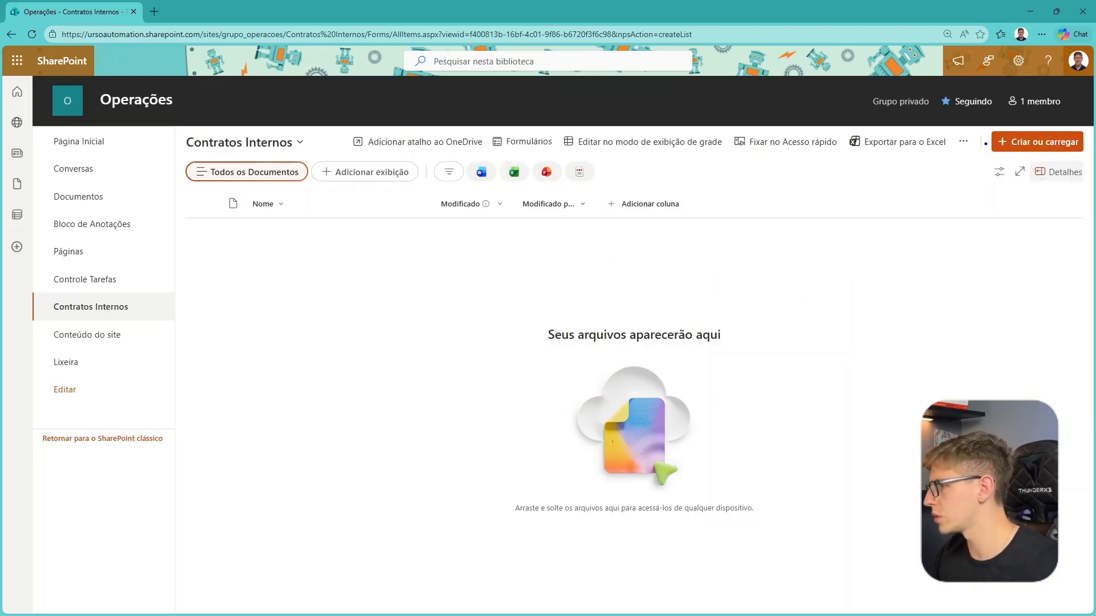
left_click_drag(985, 144, 712, 227)
key("Escape")
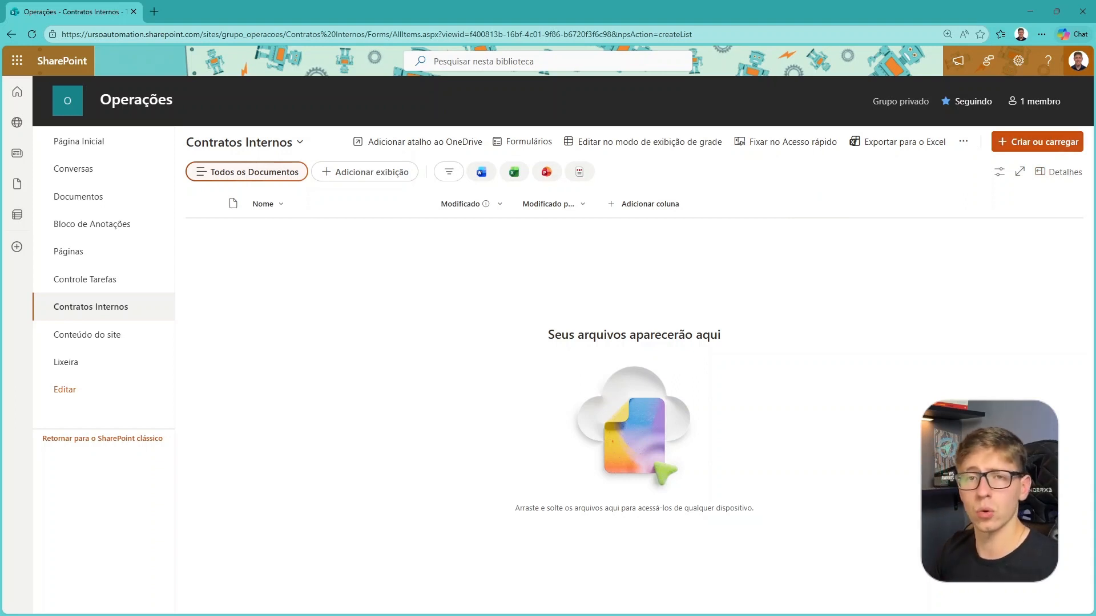
Step: Review the library's create and upload options, including the form for adding a link shortcut, and close the form without adding one
left_click(1046, 147)
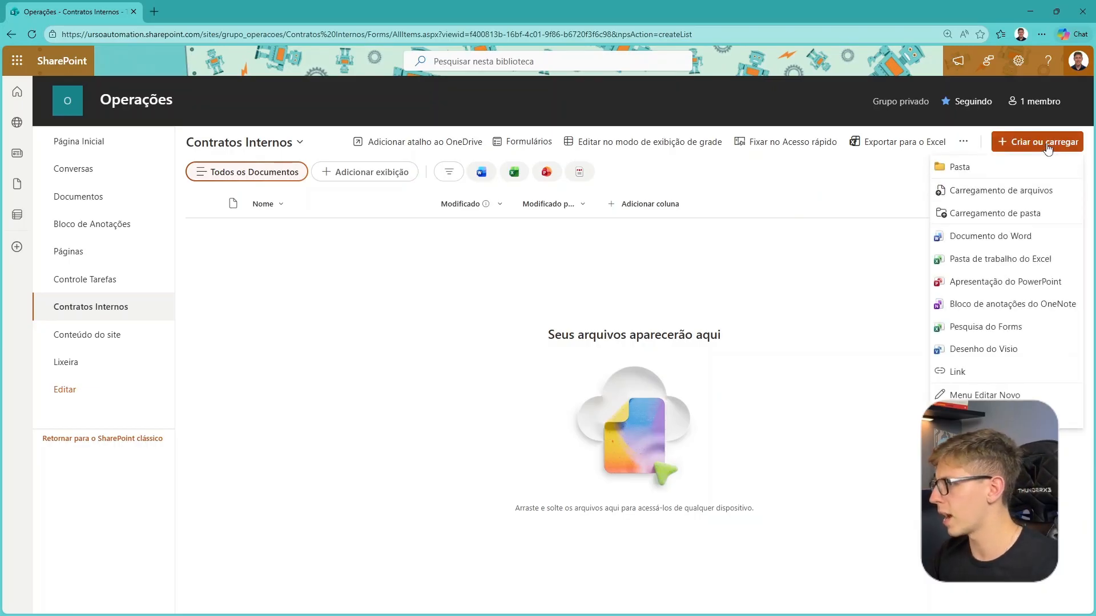
key("ctrl+2")
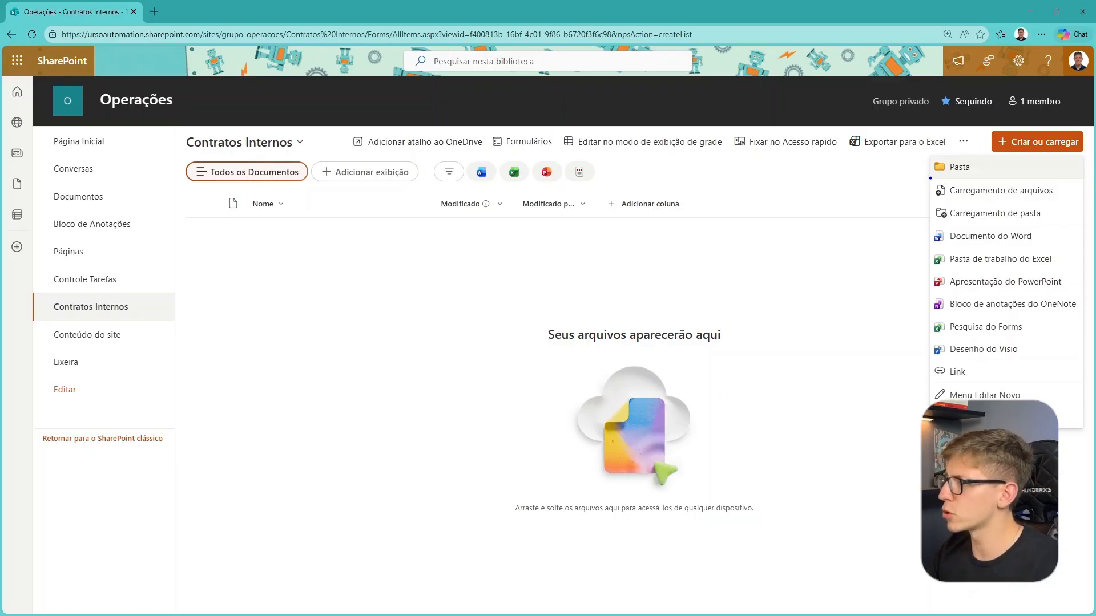
left_click_drag(931, 176, 737, 213)
key("ctrl+z")
left_click_drag(977, 196, 835, 229)
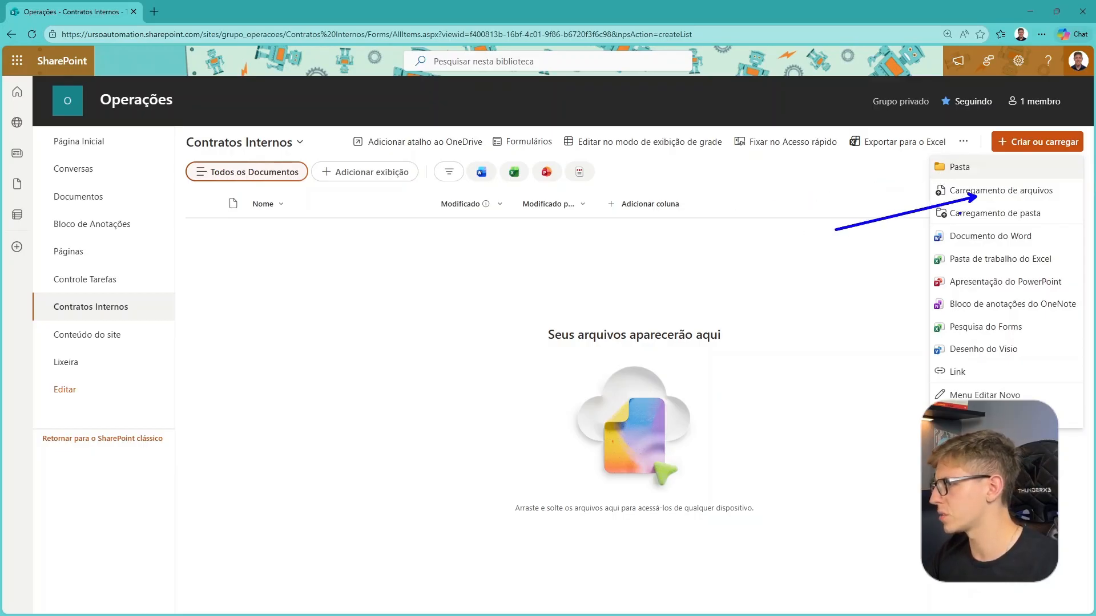
key("Escape")
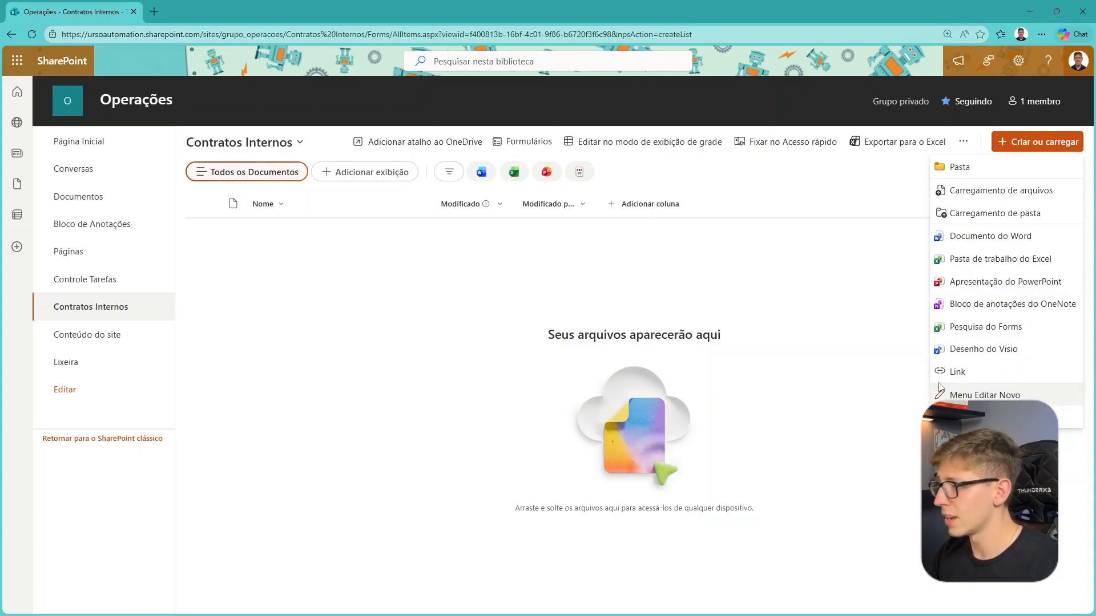
left_click_drag(938, 377, 707, 464)
key("Escape")
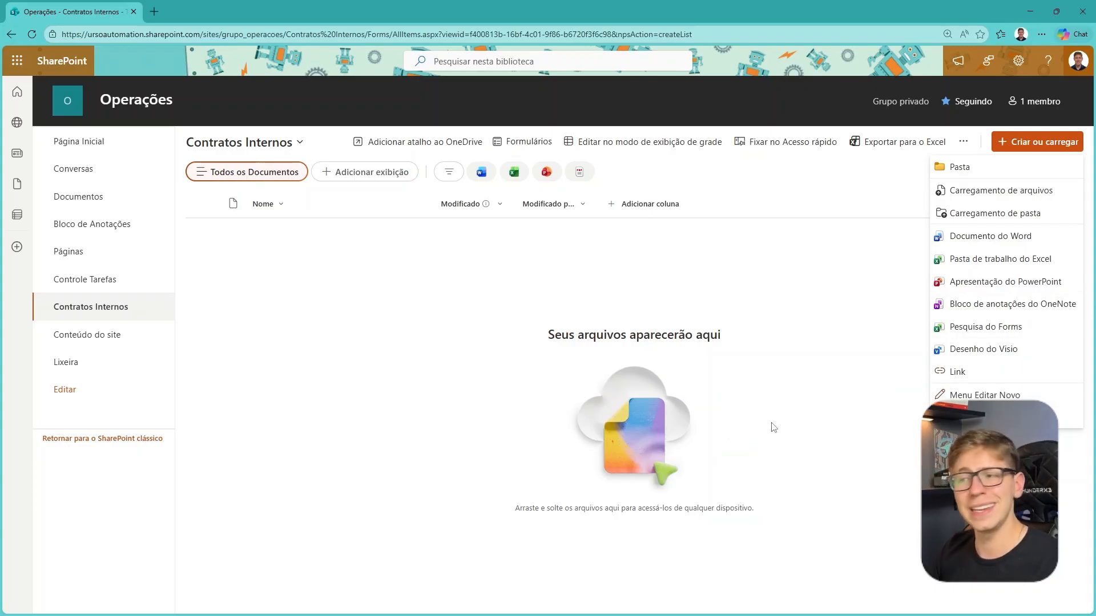
left_click(955, 373)
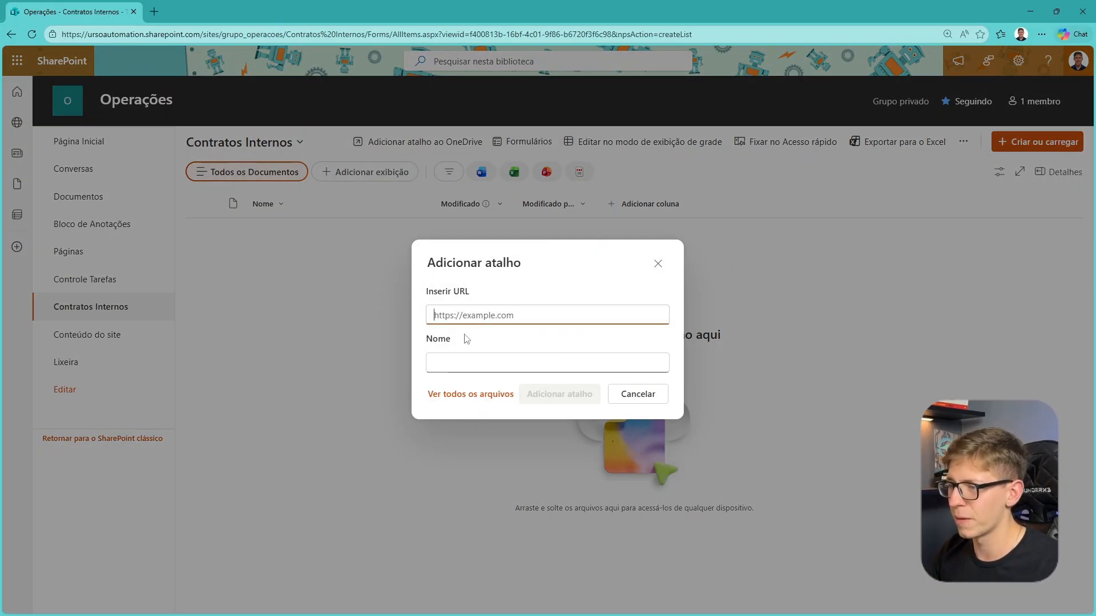
left_click_drag(257, 234, 398, 210)
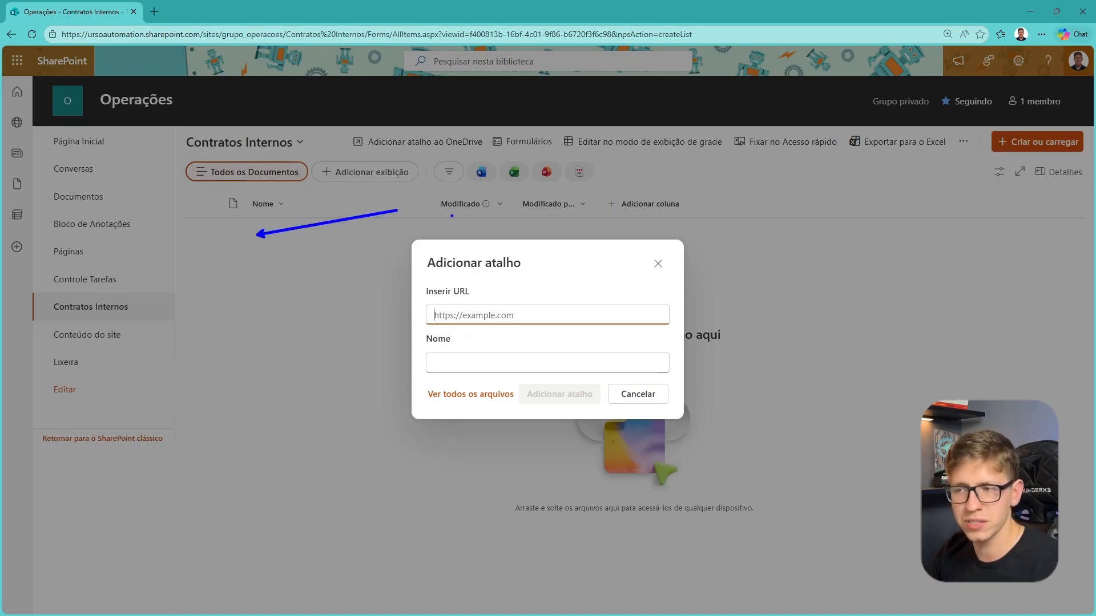
key("Escape")
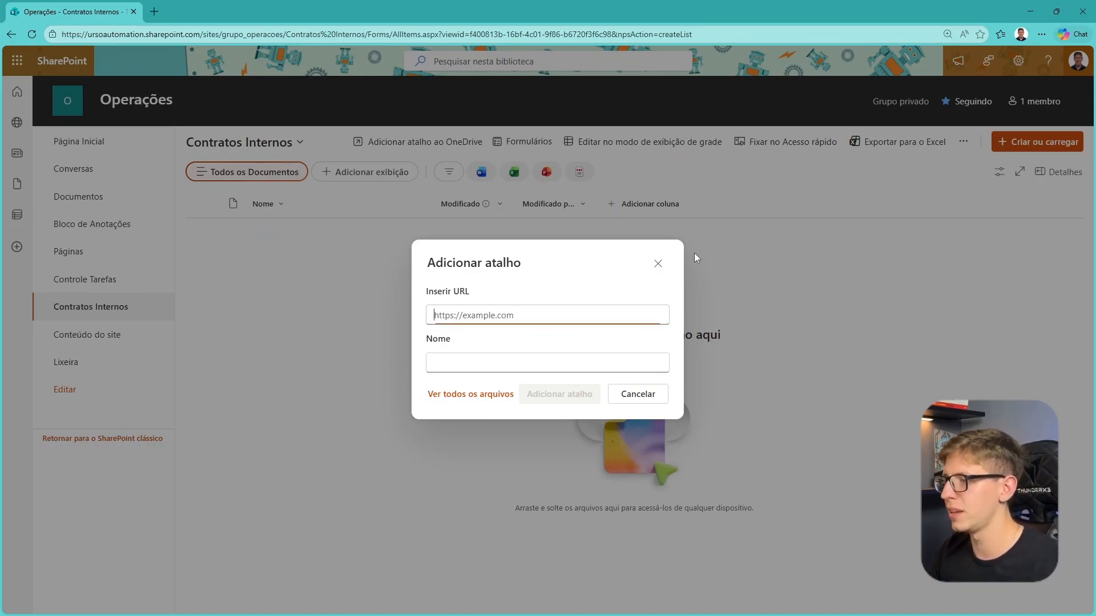
left_click(658, 263)
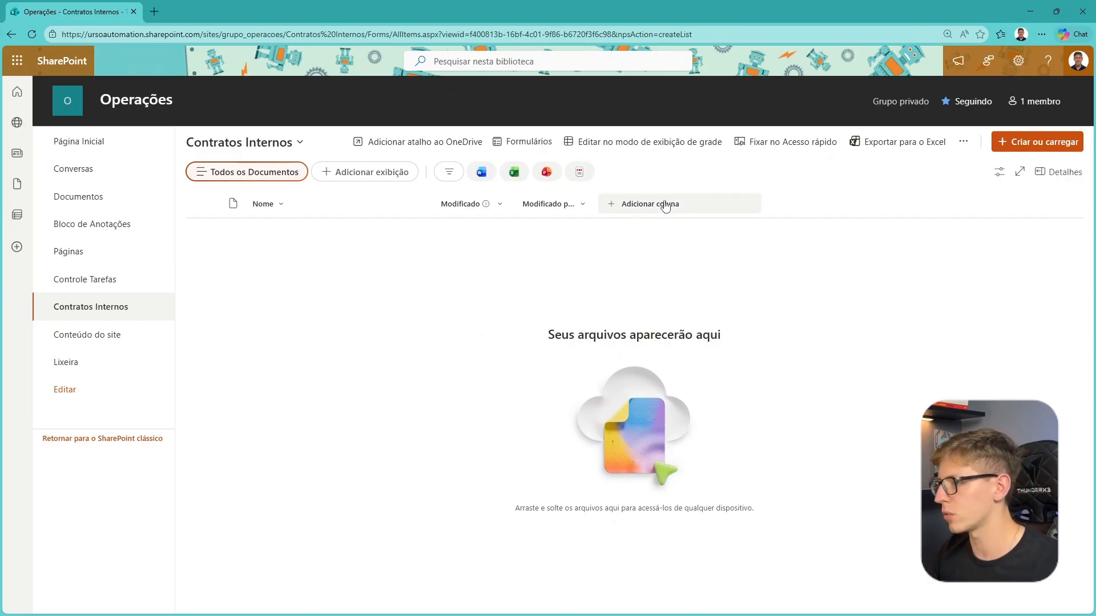
Step: Create a blank Word document in the Contratos Internos library, and return to the library to refresh its file list
left_click(1050, 146)
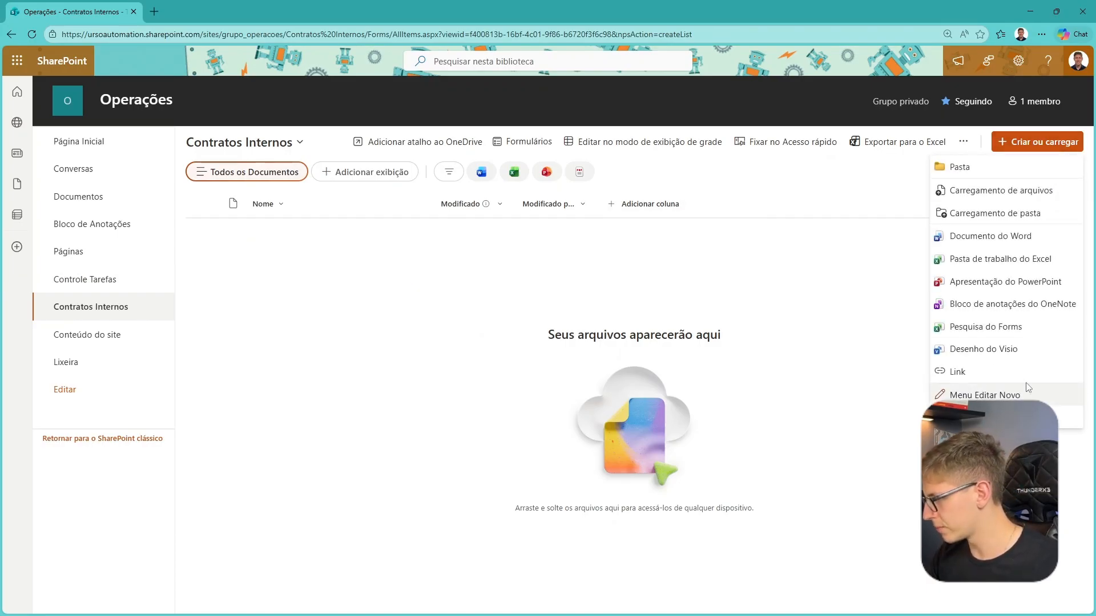
left_click(996, 237)
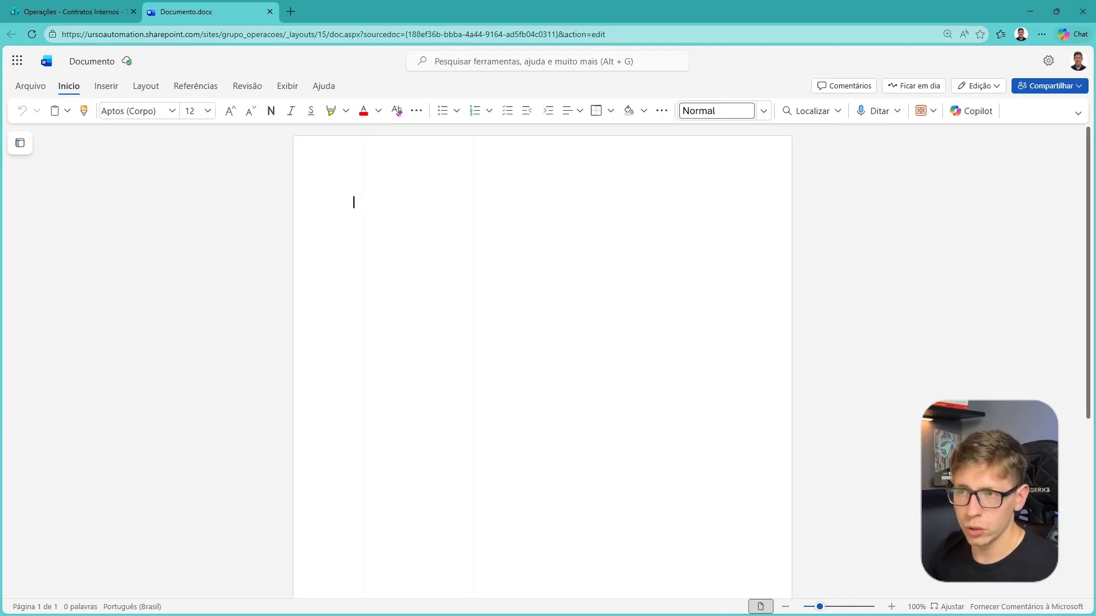
left_click(132, 4)
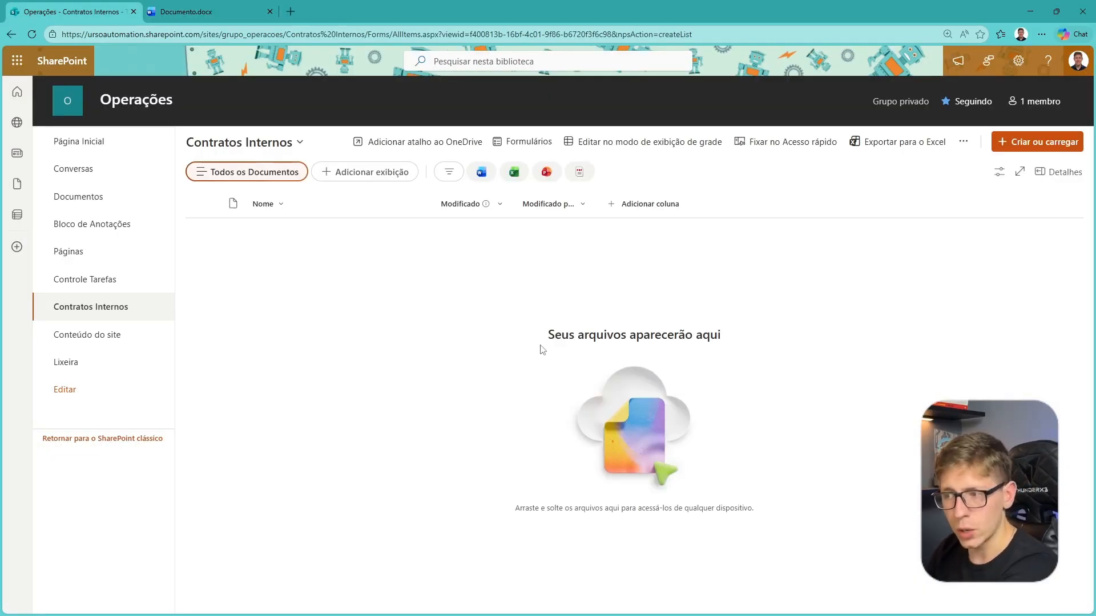
left_click_drag(458, 282, 276, 249)
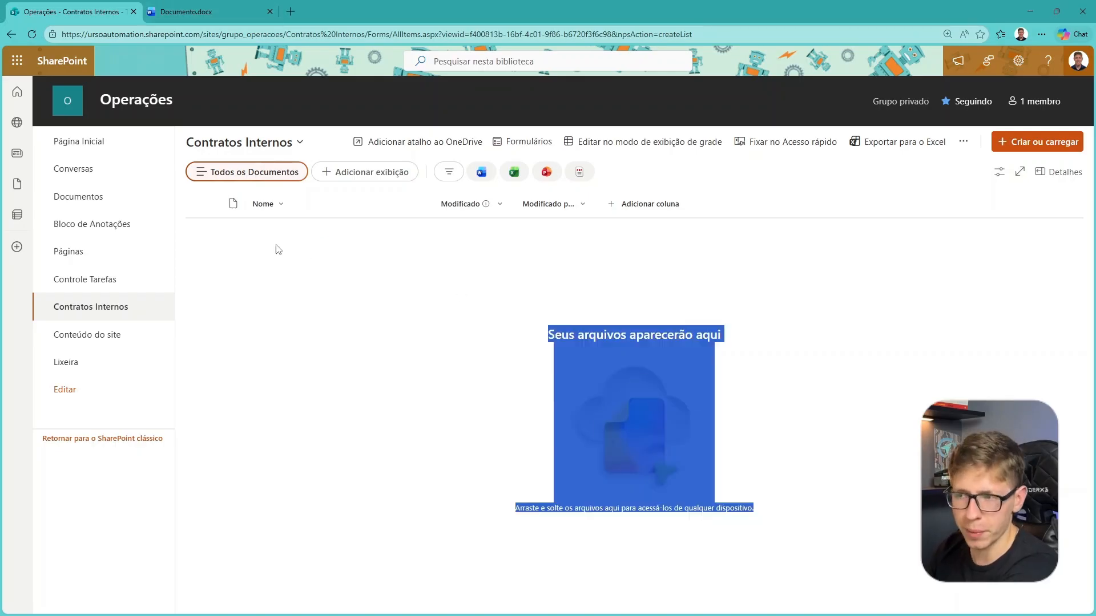
left_click(32, 33)
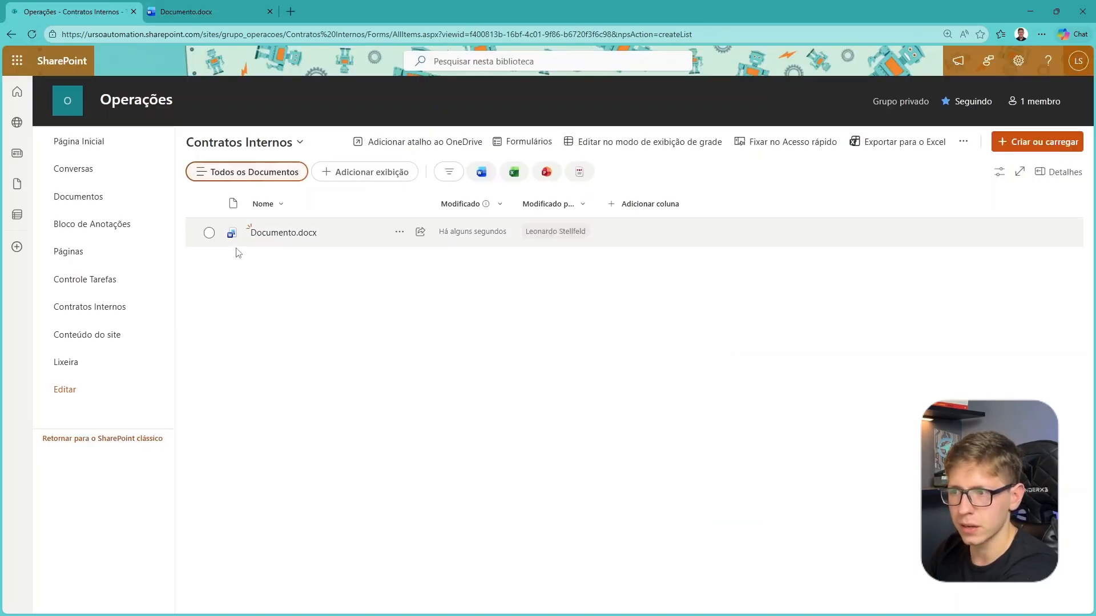
left_click(236, 246)
left_click(382, 407)
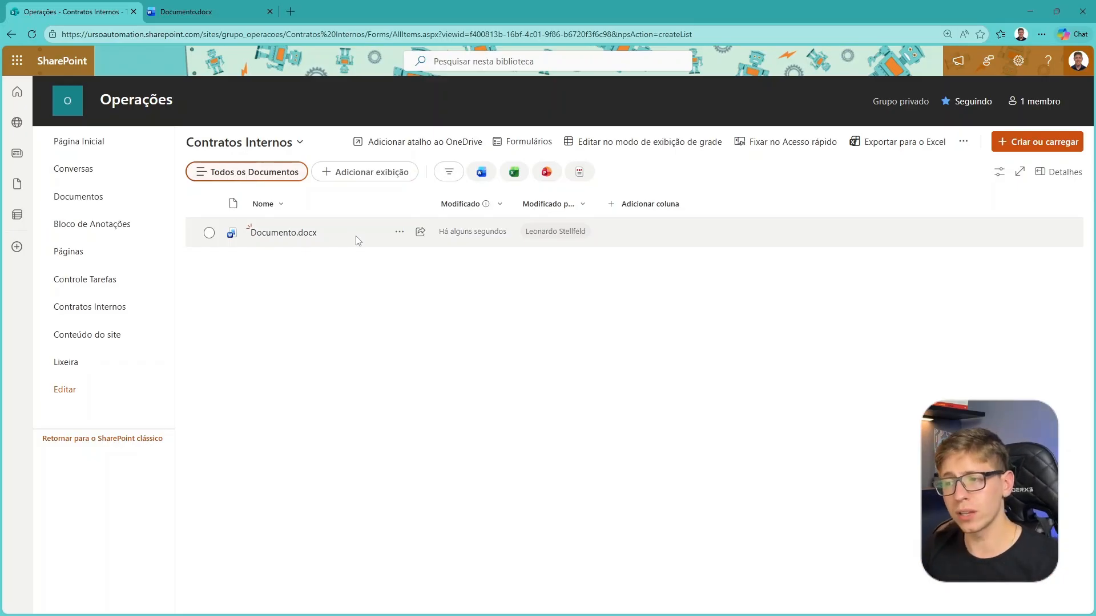
Step: Go to the open Word document to look at its sharing control, and return to the Contratos Internos library
left_click(229, 10)
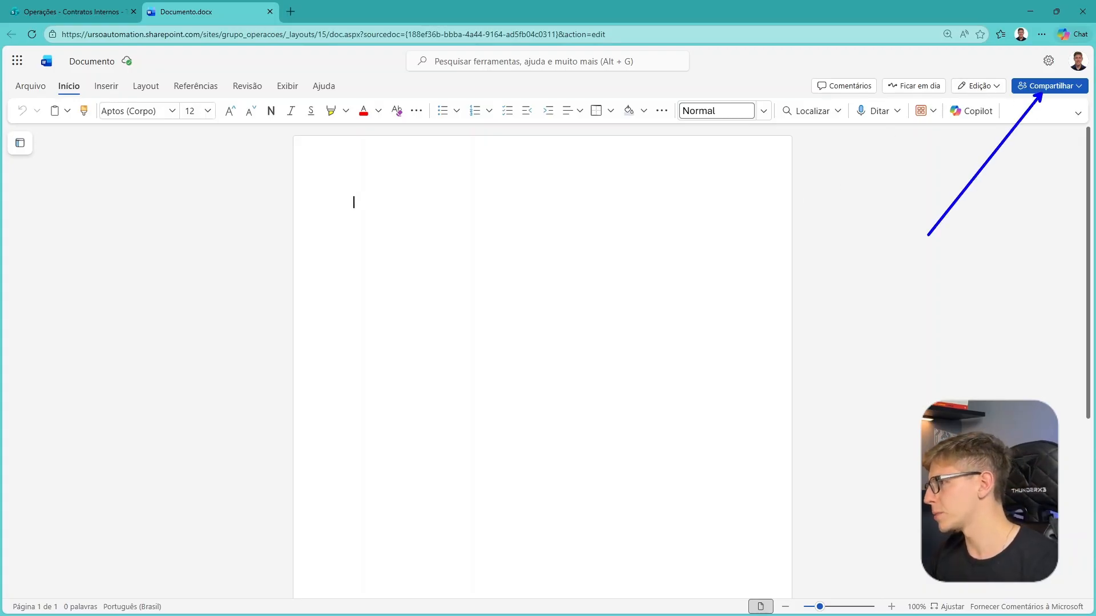
left_click(1048, 90)
left_click(718, 253)
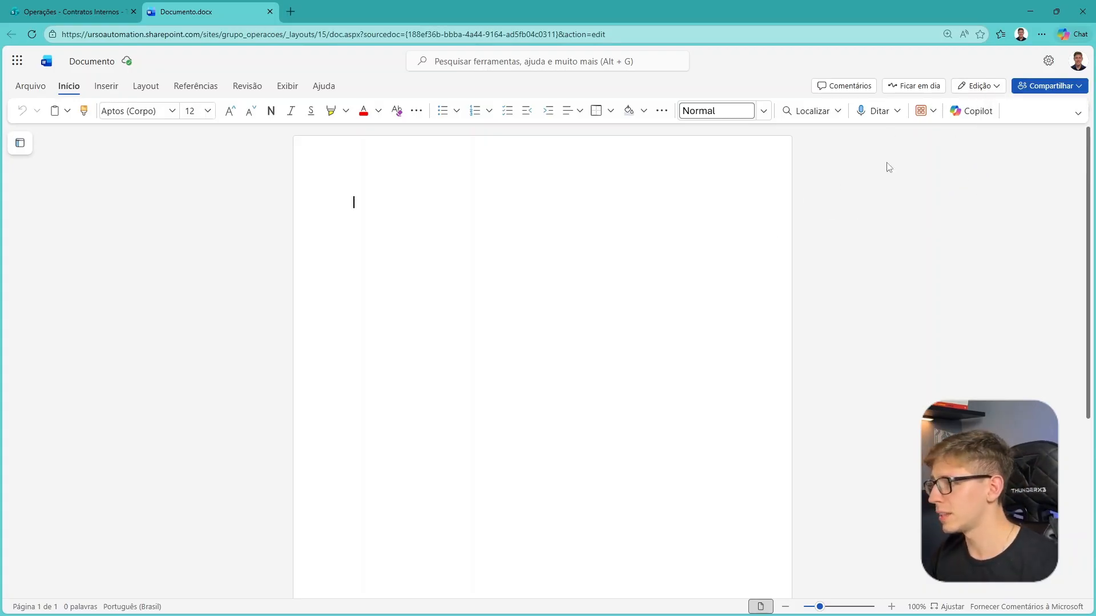
left_click(71, 11)
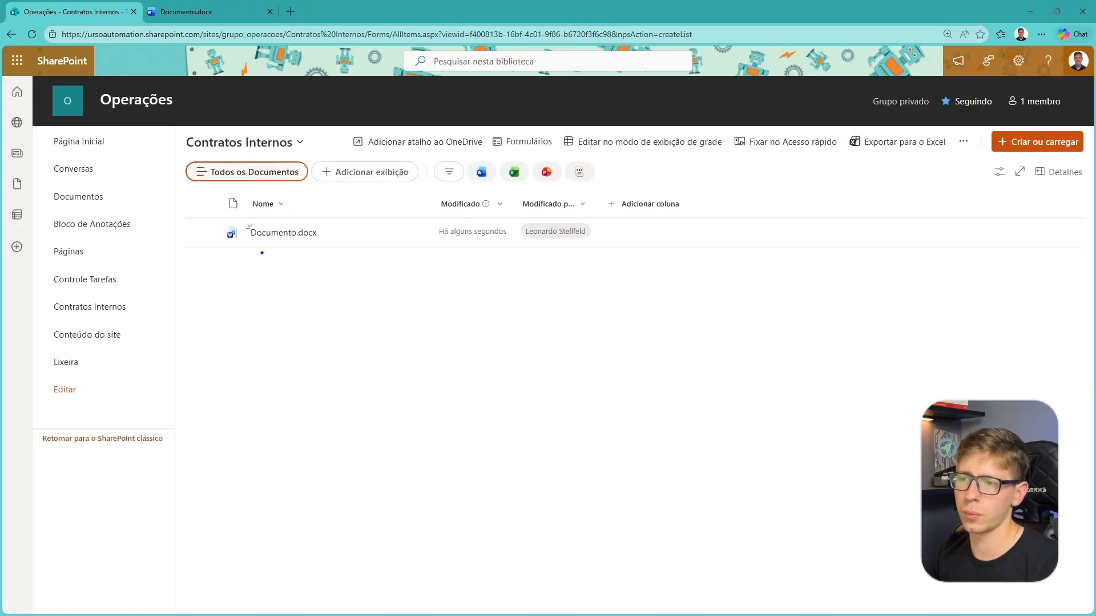
Step: Close the document's browser tab, reopen Documento.docx from the library, and review its editing, review and viewing mode options
left_click(270, 12)
left_click(285, 234)
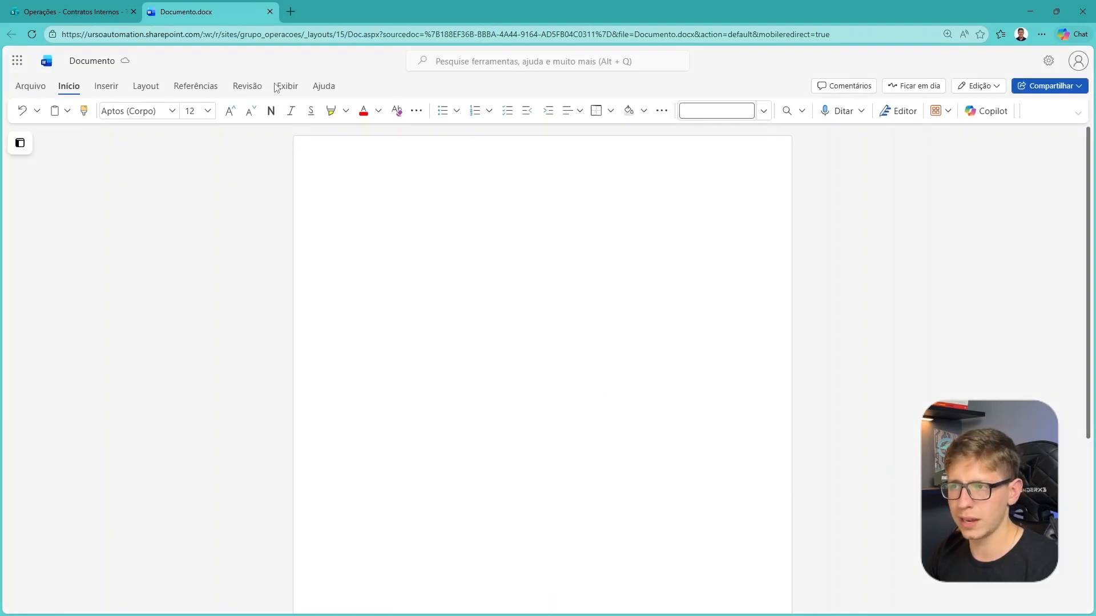
left_click(998, 93)
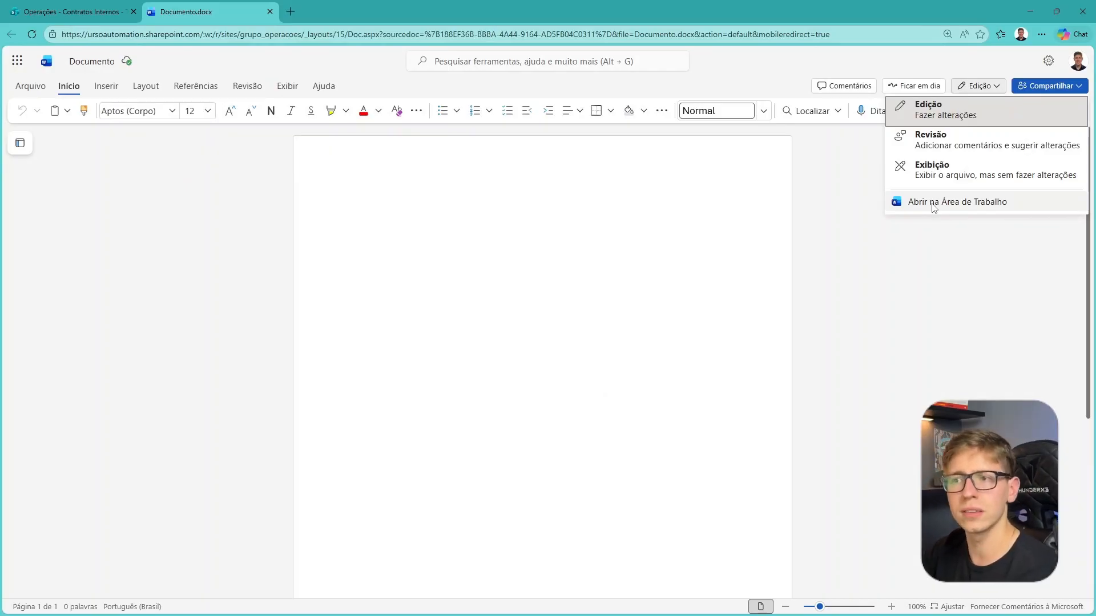
left_click(565, 291)
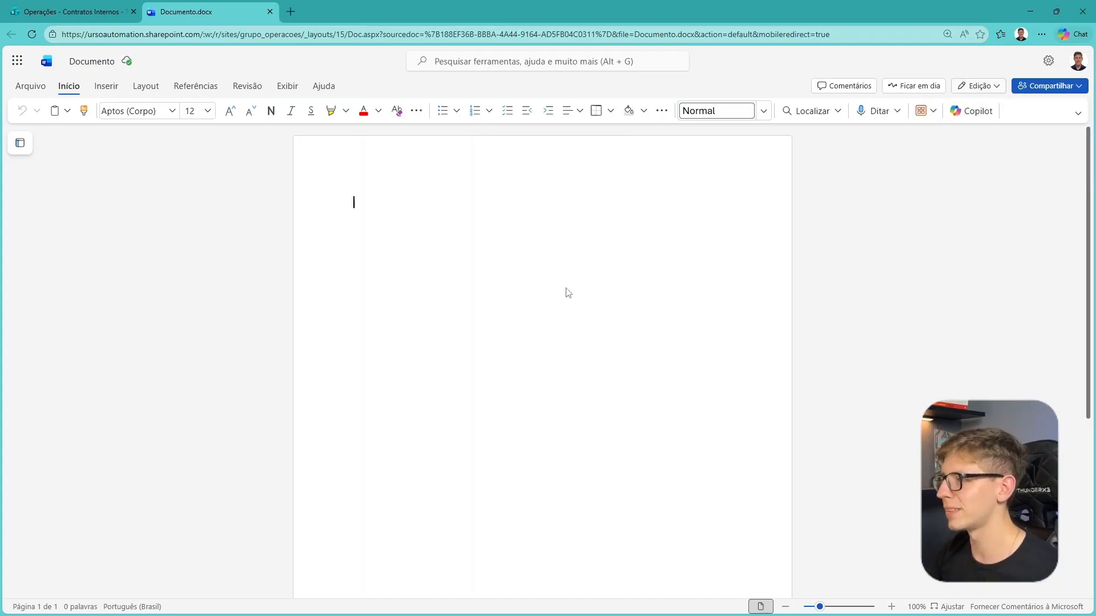
Step: Close the Word document's browser tab and open the version history of Documento.docx in the Contratos Internos library
left_click(270, 12)
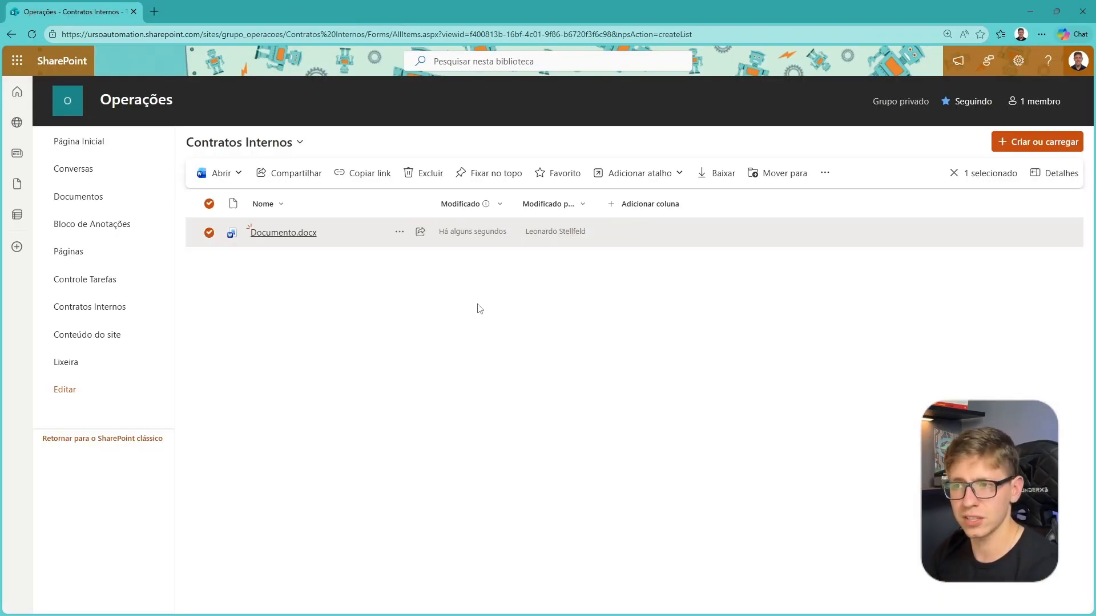
left_click(477, 305)
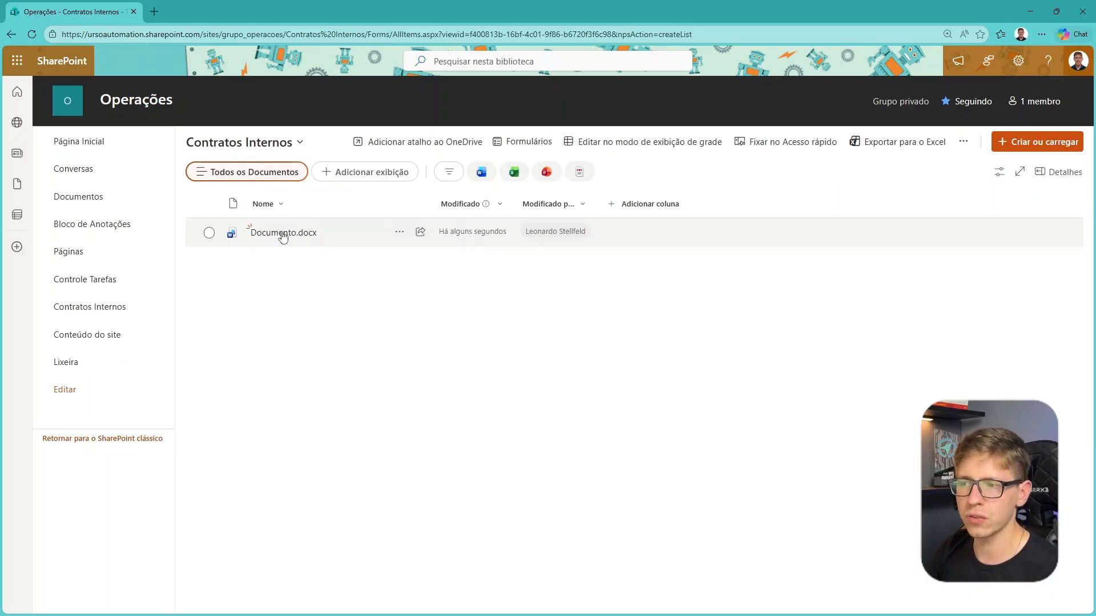
left_click(400, 232)
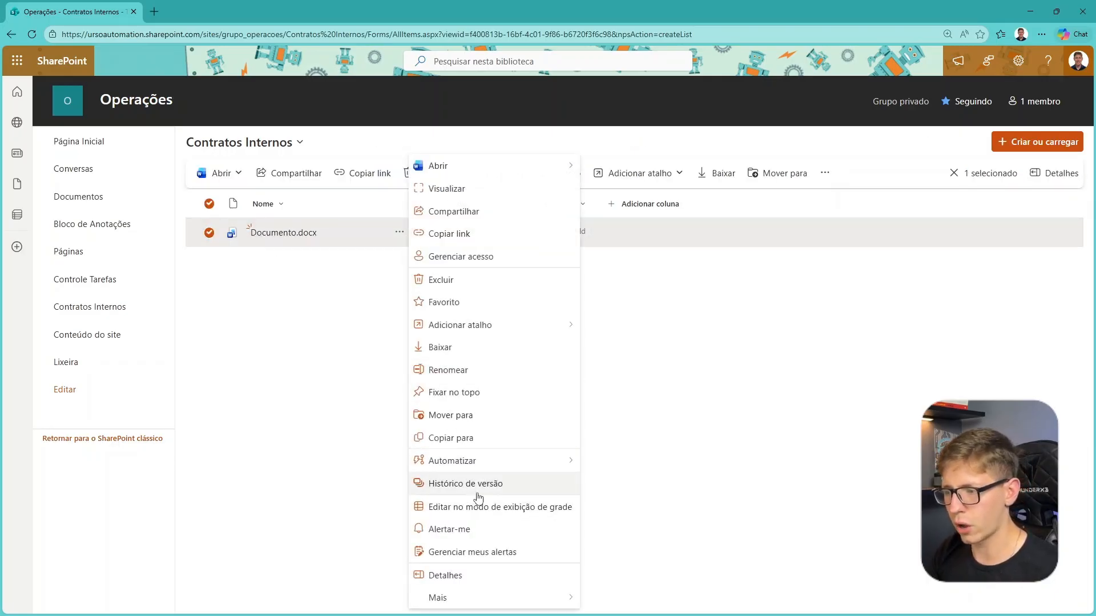
left_click(477, 486)
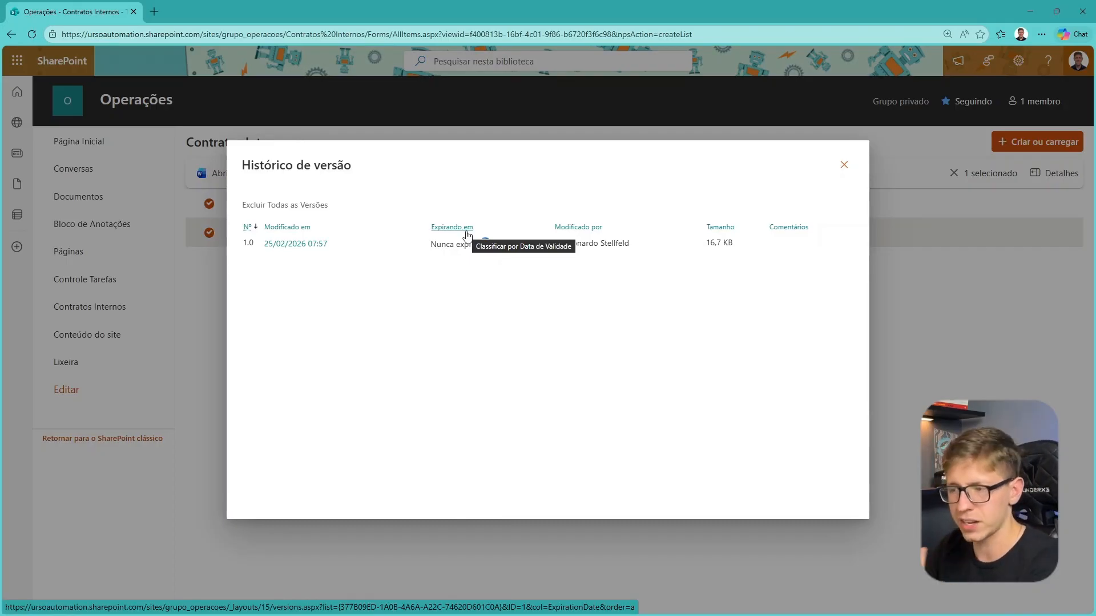
Step: Examine the version, modification, expiration and size details of Documento.docx, and close its version history with the browser window maximized
mouse_move(639, 6)
left_mouse_down()
mouse_move(509, 425)
mouse_move(515, 514)
left_mouse_up()
key("ctrl+2")
left_click_drag(538, 213, 844, 177)
left_click_drag(587, 267, 820, 267)
key("Escape")
left_click_drag(584, 512, 609, 213)
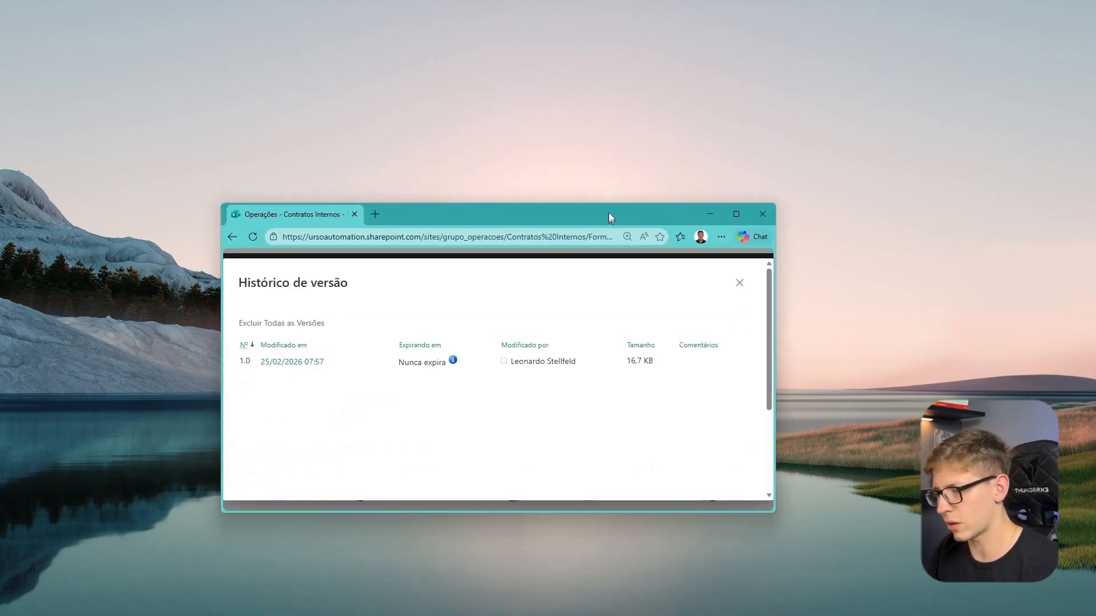
left_click(737, 214)
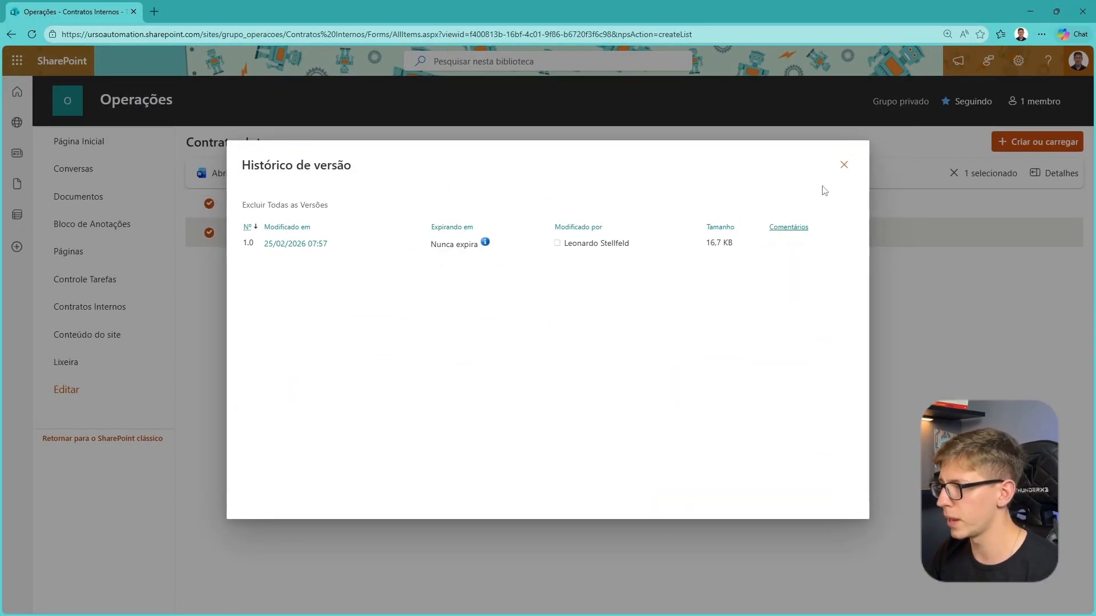
left_click(843, 165)
left_click(774, 362)
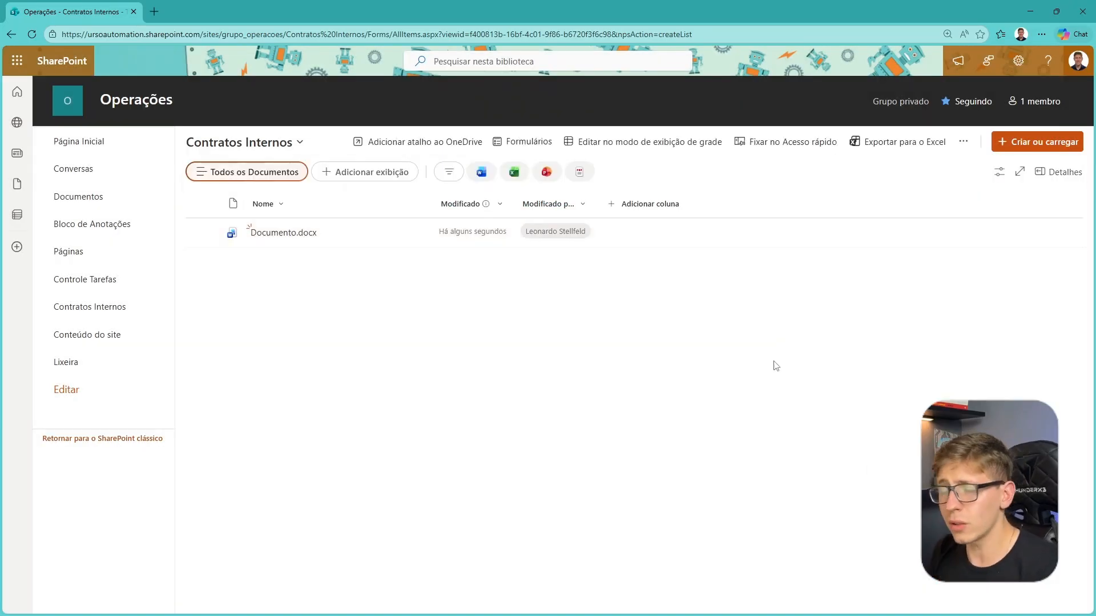
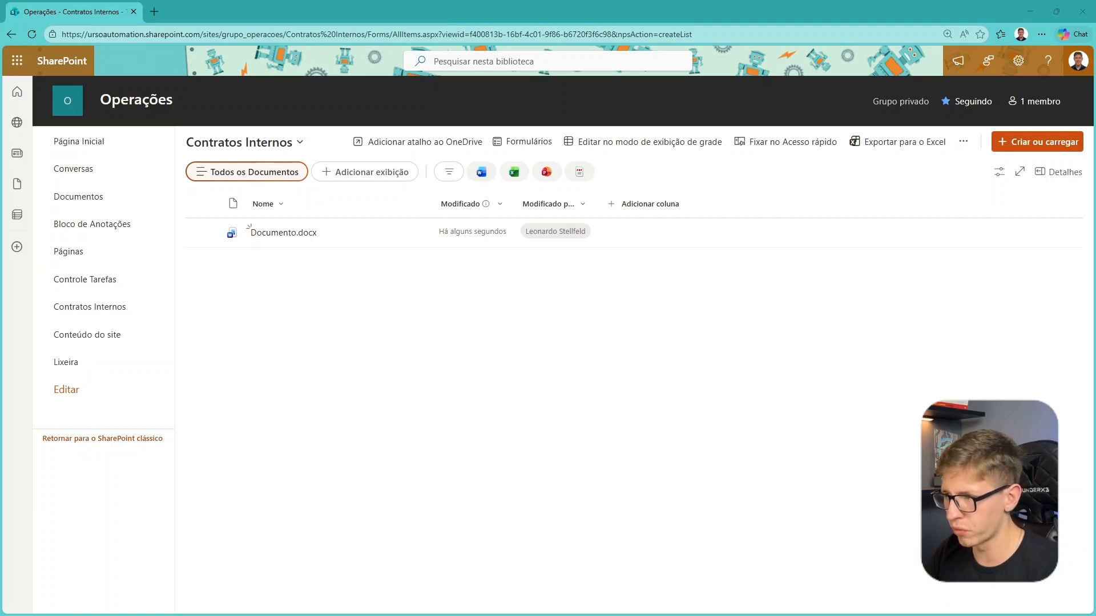
Step: Bring up the local KIT EDIÇÃO folder in File Explorer and preview Inscrevase.jpg
key("super+e")
left_click_drag(748, 73, 0, 97)
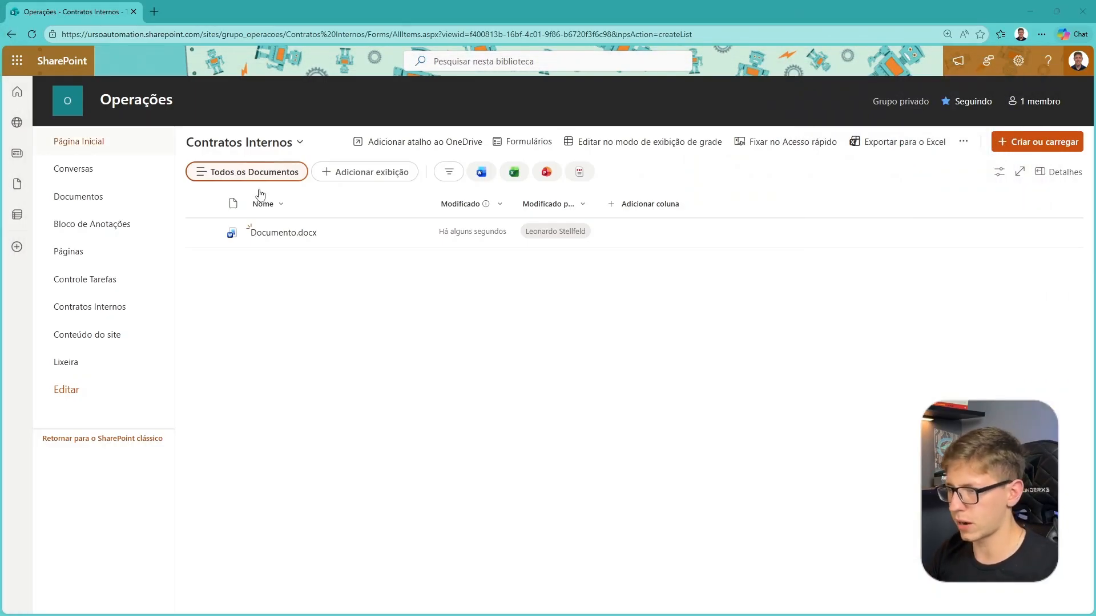
left_click(787, 263)
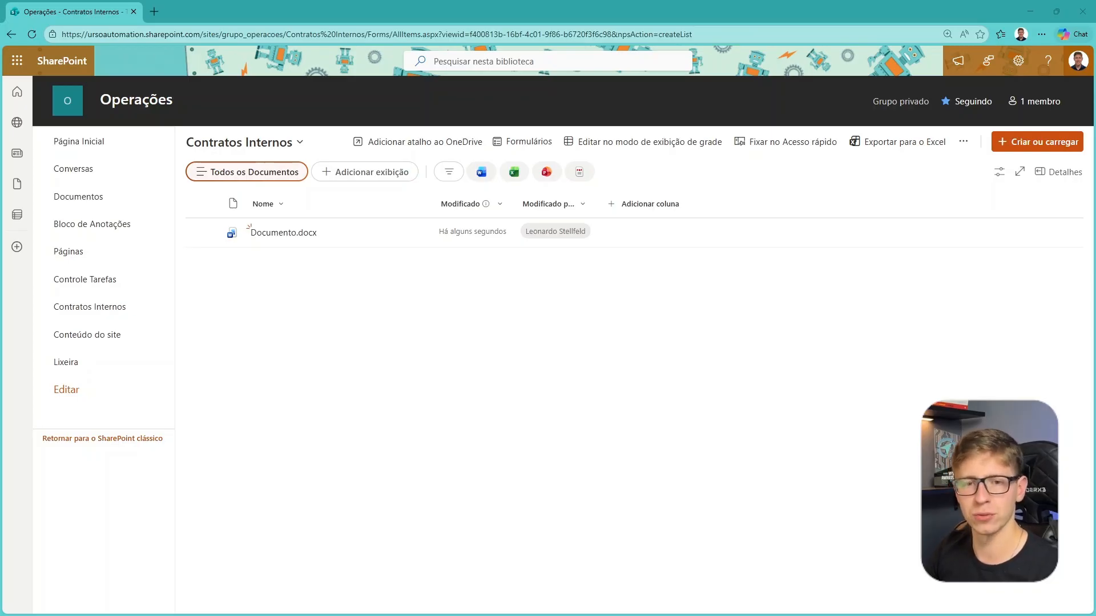
left_click_drag(0, 51, 548, 70)
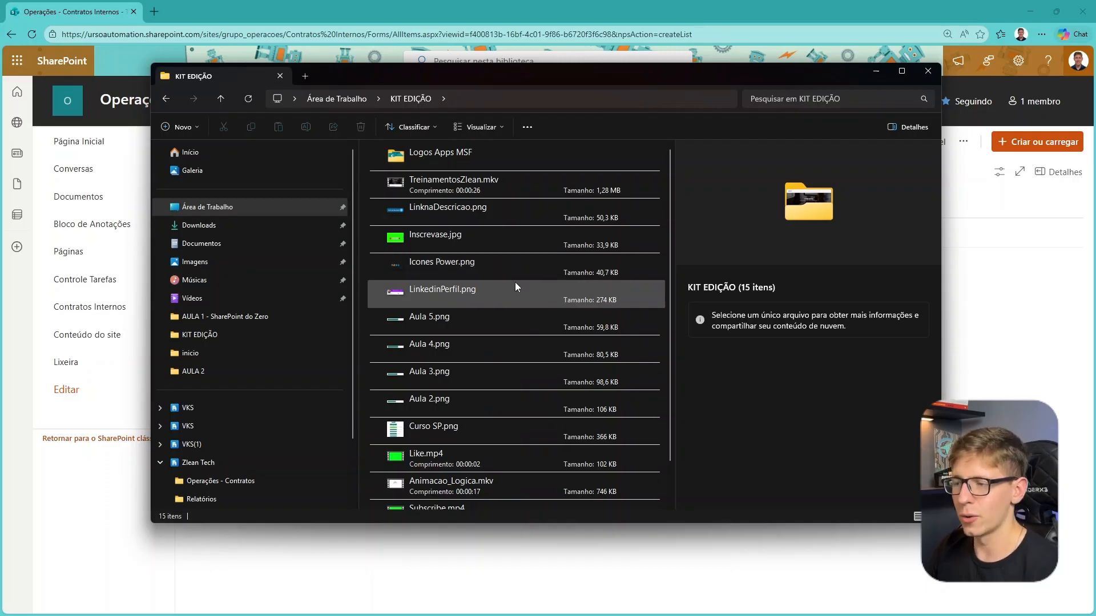
left_click(497, 286)
left_click(452, 237)
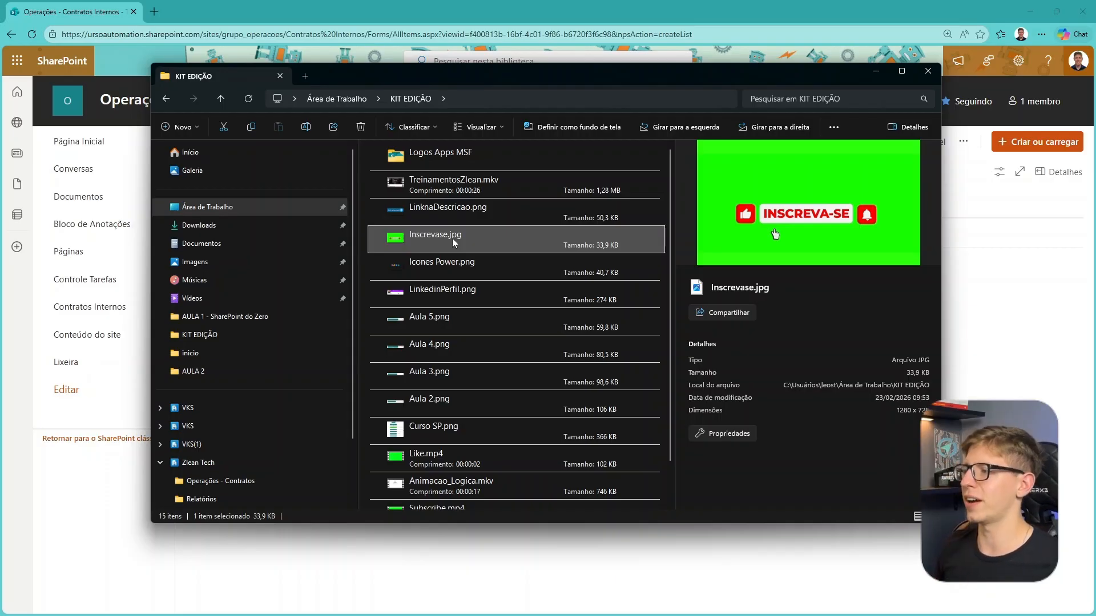
Step: Search the KIT EDIÇÃO folder for "aula", look over the matching files, and clear the search
left_click(808, 101)
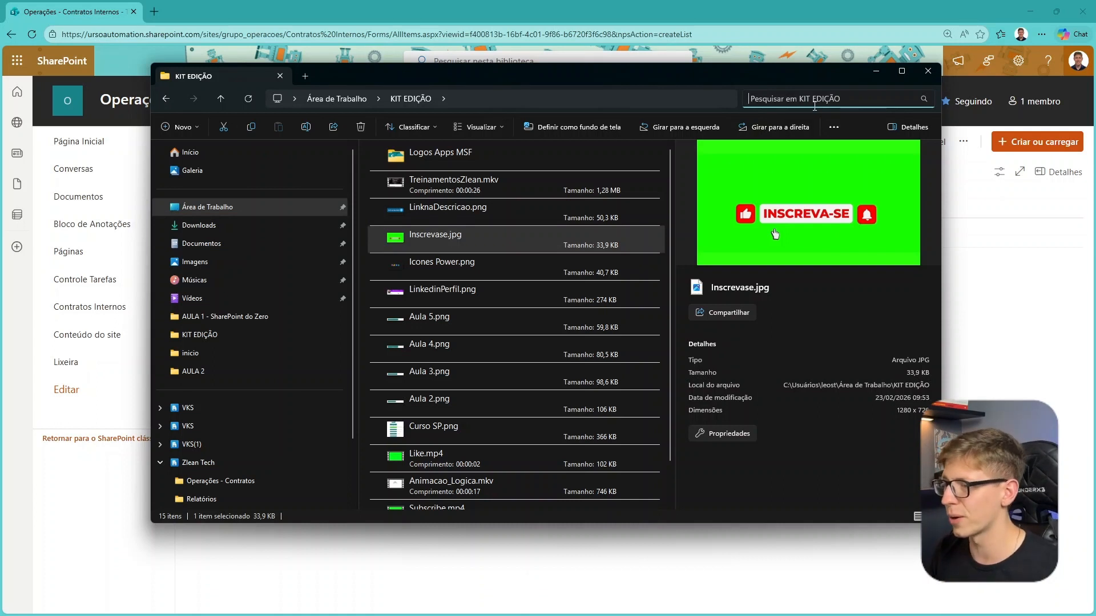
type("aula")
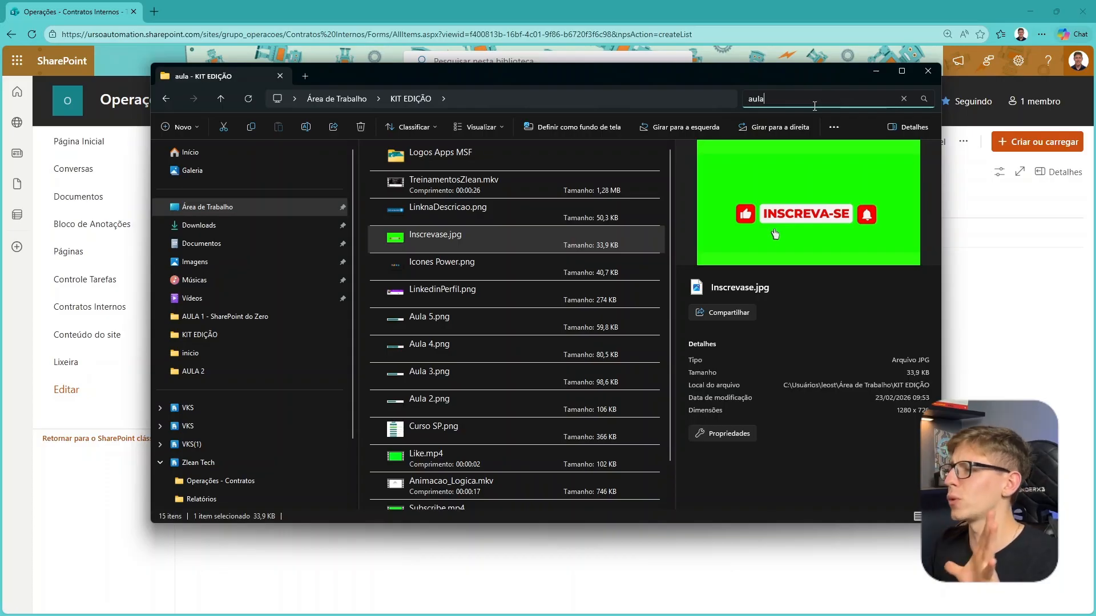
key("Return")
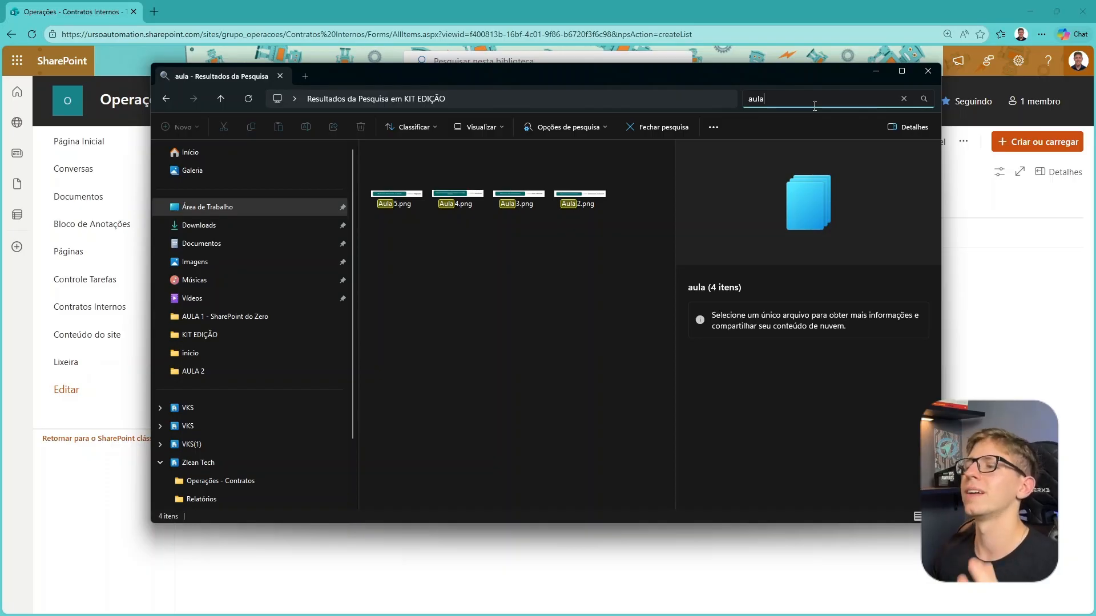
left_click(618, 278)
left_click(903, 99)
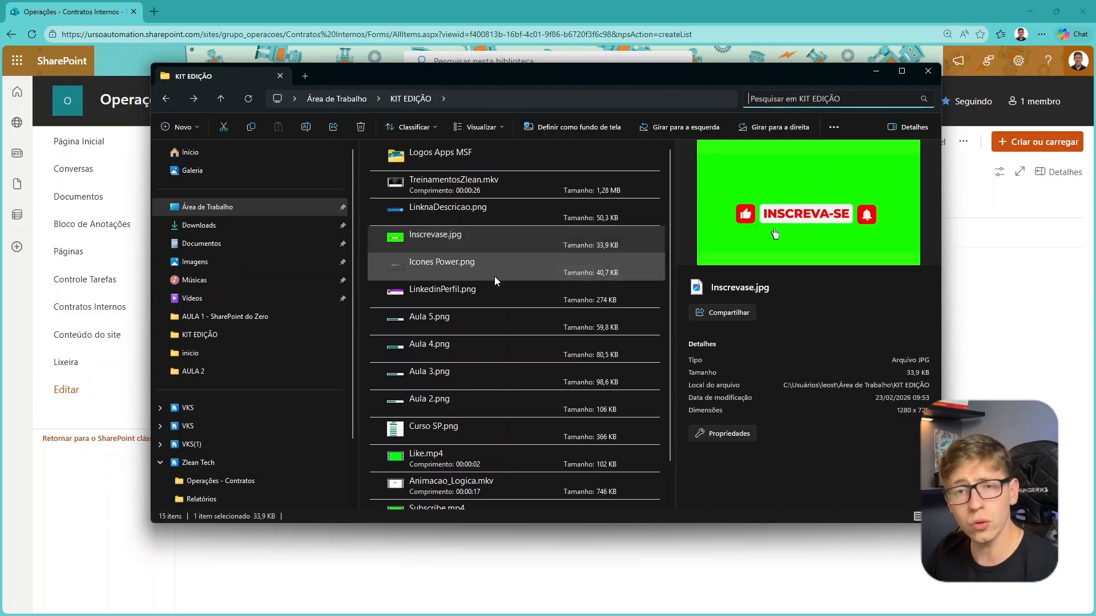
Step: Preview Icones Power.png and LinkedinPerfil.png in the folder, ending with Icones Power.png selected
left_click(494, 280)
left_click(497, 263)
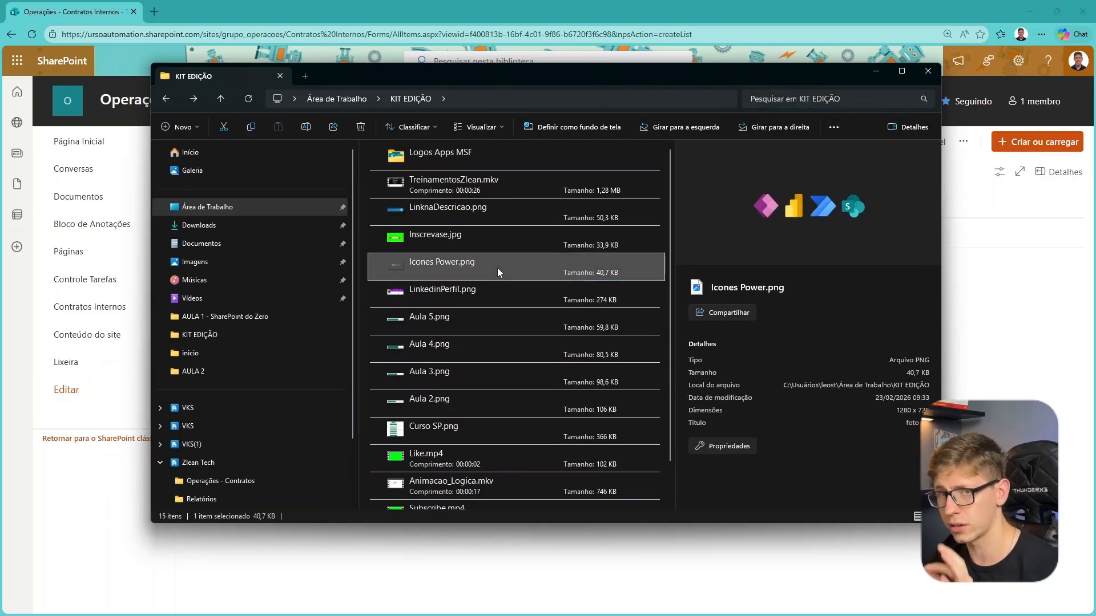
left_click(444, 295)
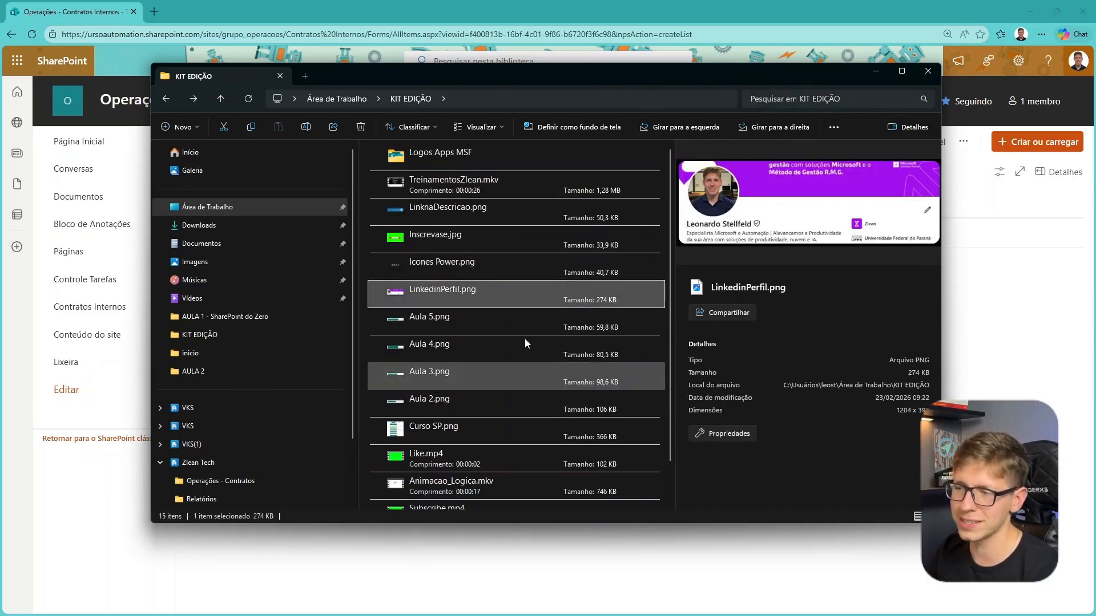
left_click(518, 262)
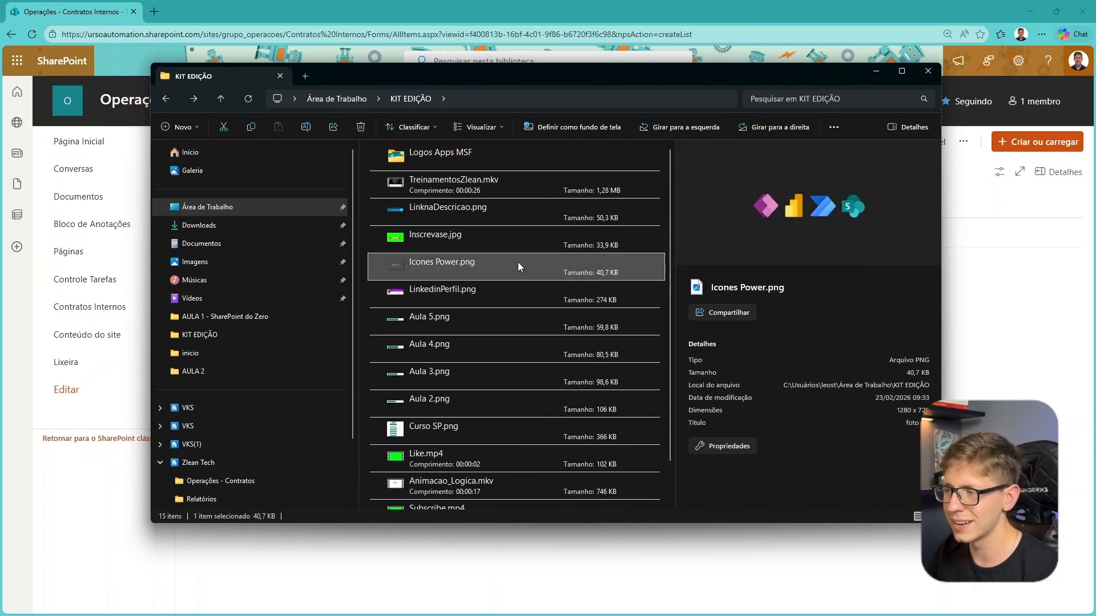
Step: Open the properties of Icones Power.png, examine its size, creation and modification dates, and close them
right_click(519, 262)
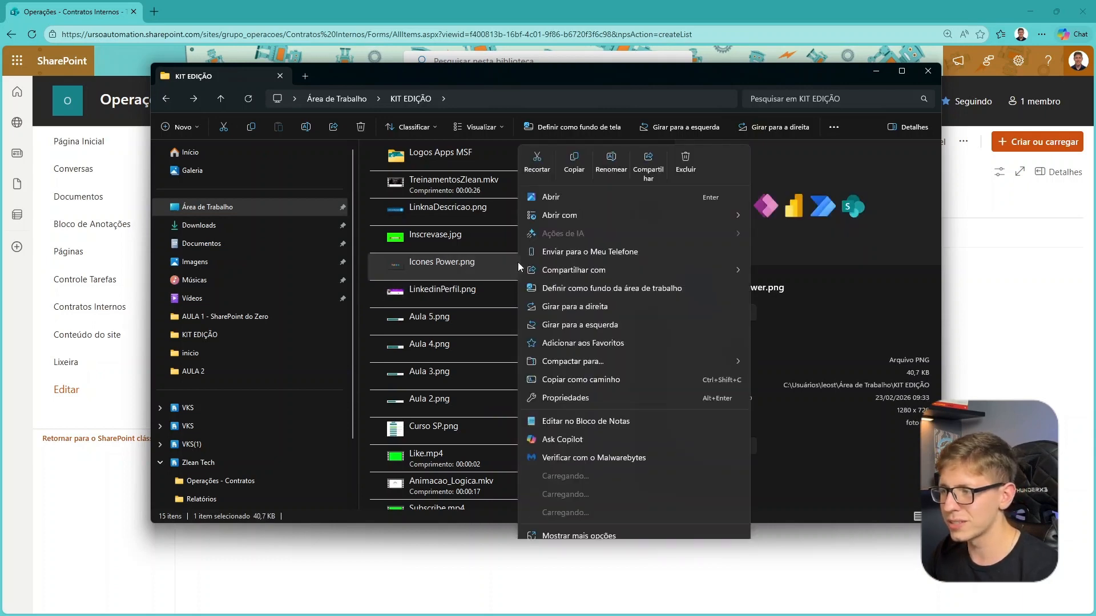
left_click(595, 399)
left_click_drag(314, 223, 449, 195)
left_click_drag(459, 310, 583, 275)
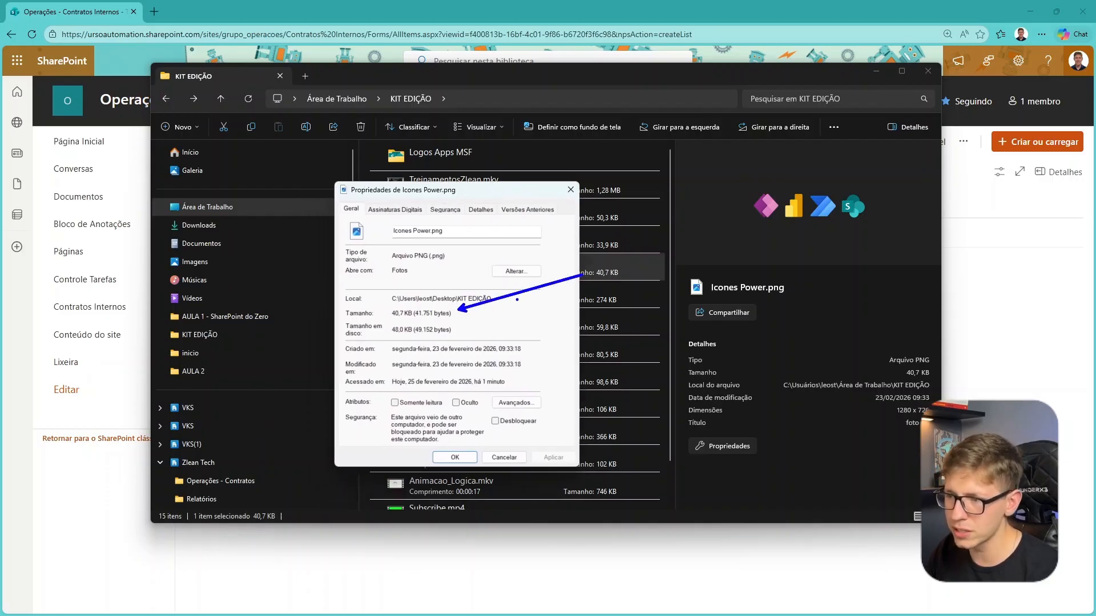
left_click_drag(417, 354, 509, 331)
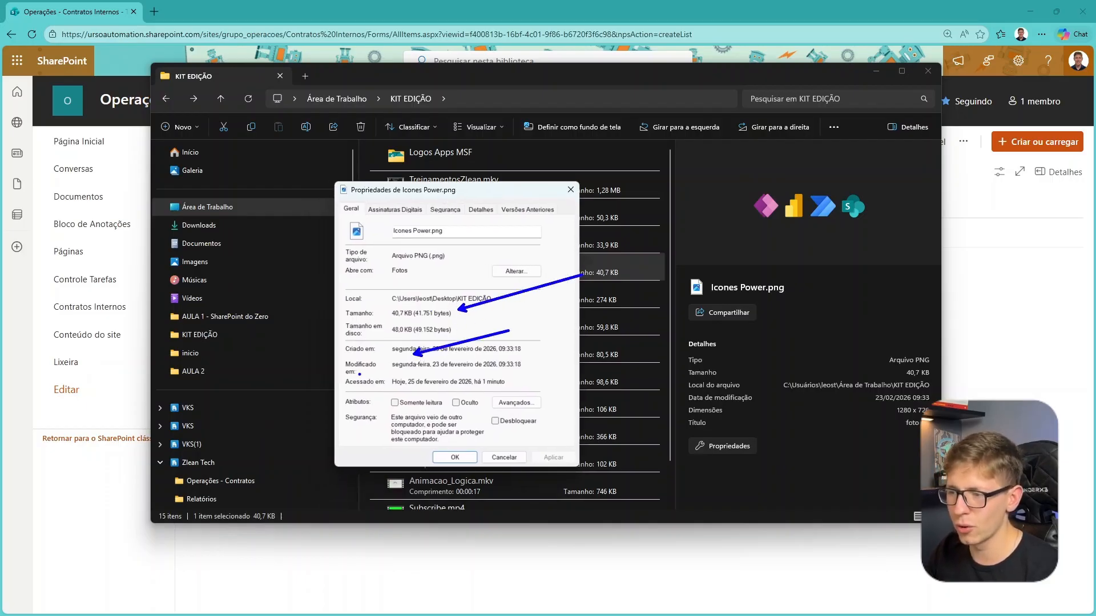
left_click_drag(359, 374, 606, 412)
key("Escape")
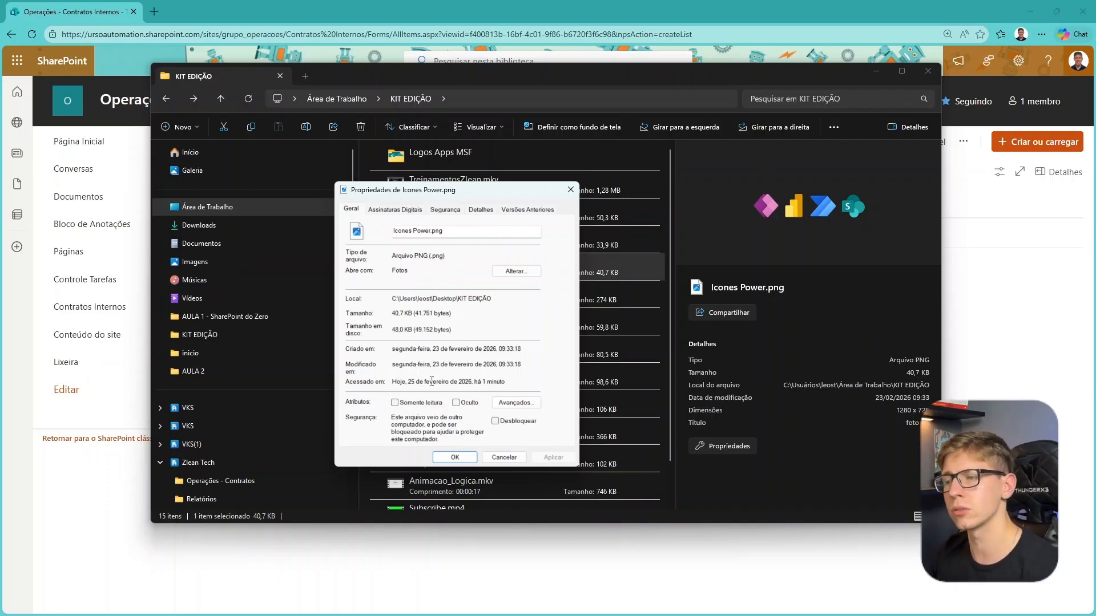
left_click(570, 189)
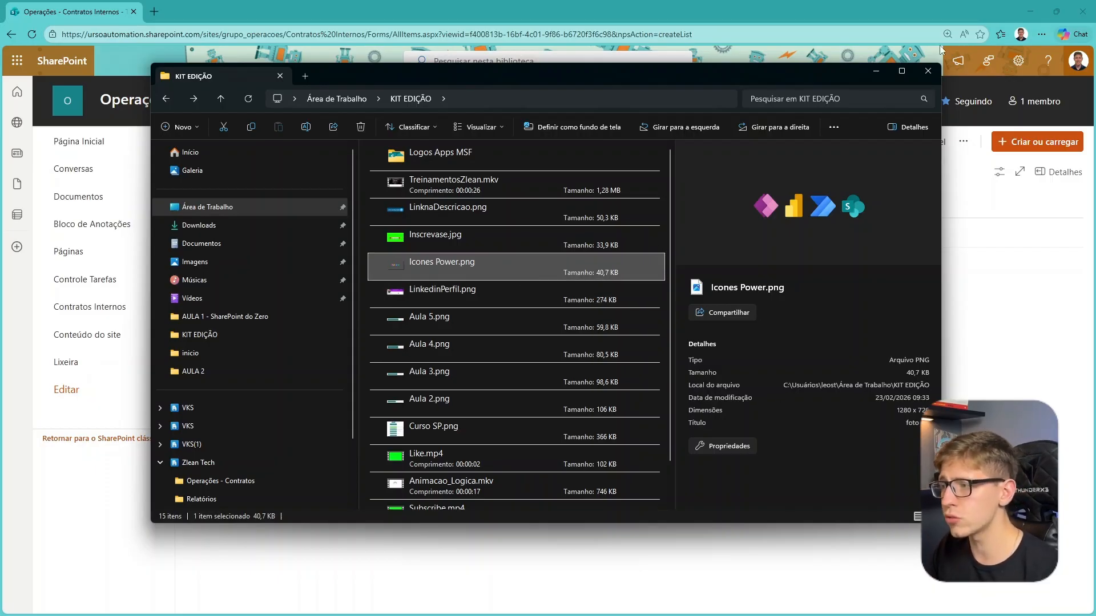
Step: Maximize the KIT EDIÇÃO folder window and review its sorting options, leaving the sort order as it is
left_click(901, 70)
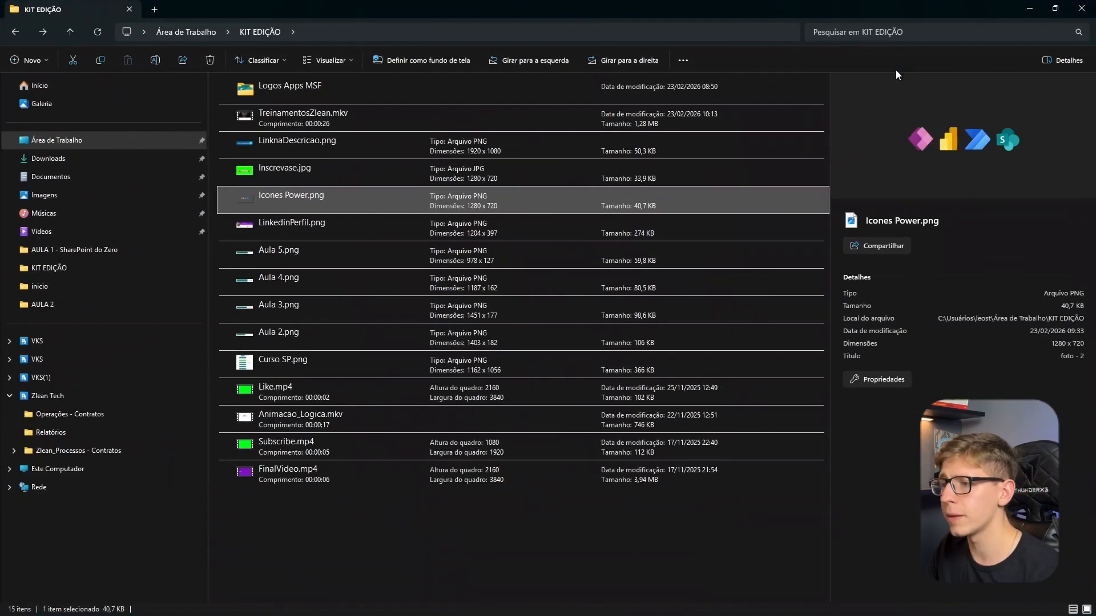
left_click(263, 60)
left_click(226, 106)
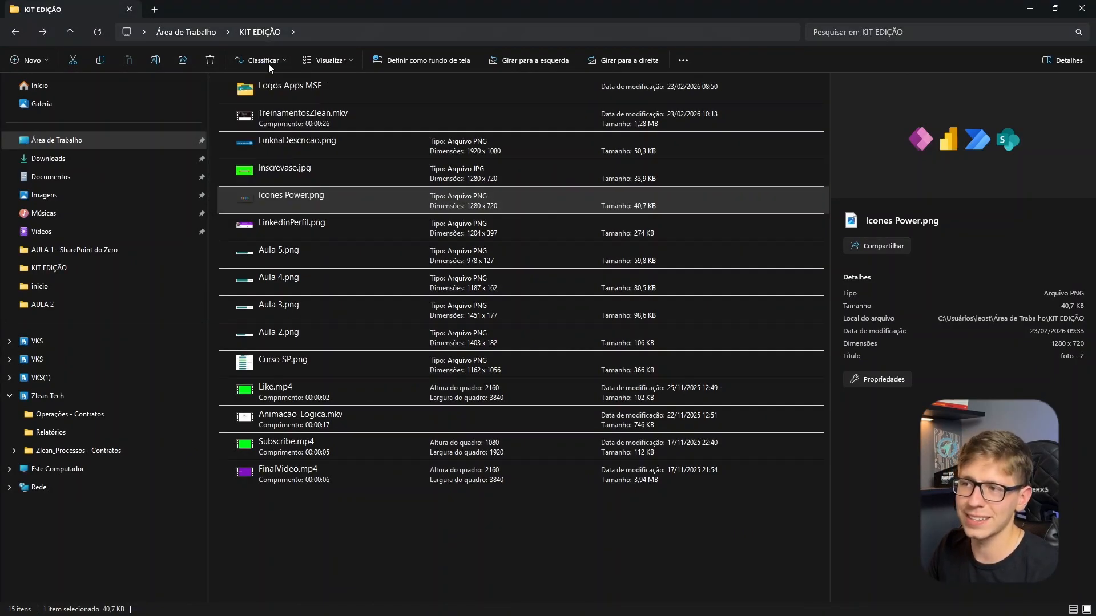
left_click(272, 63)
mouse_move(270, 136)
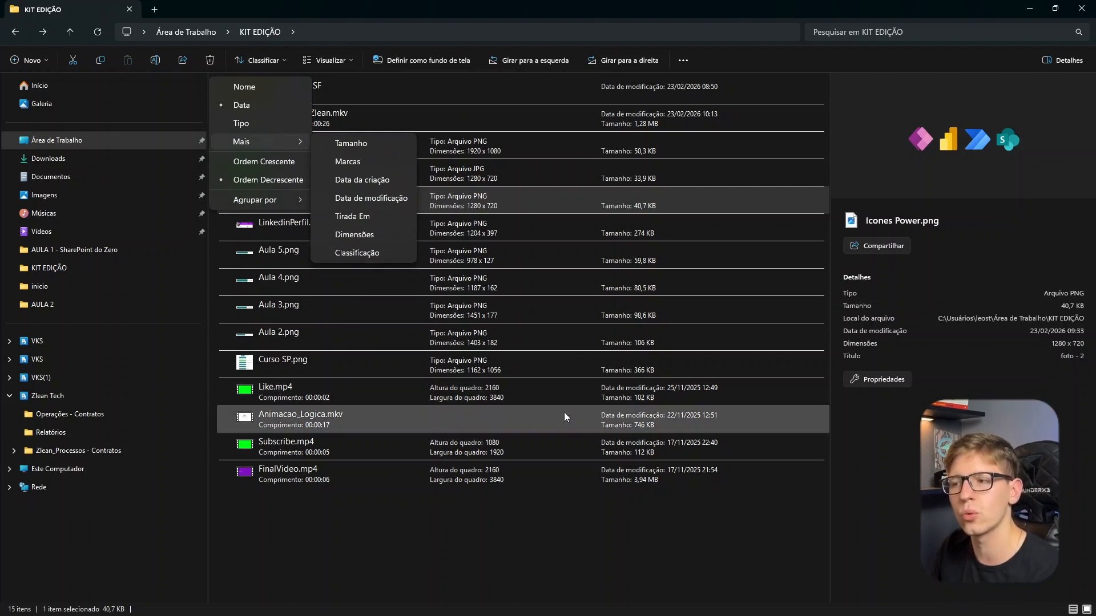
left_click(564, 515)
Step: Look through the folder's files by selecting FinalVideo.mp4, all files together, and Subscribe.mp4 in turn
left_click(605, 473)
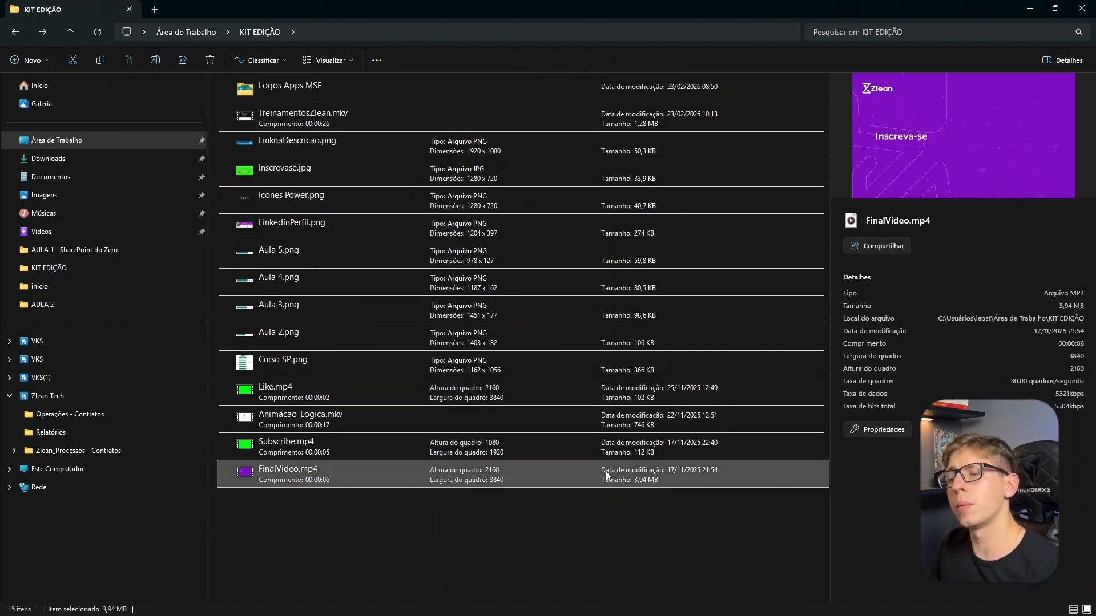
left_click_drag(397, 533, 244, 73)
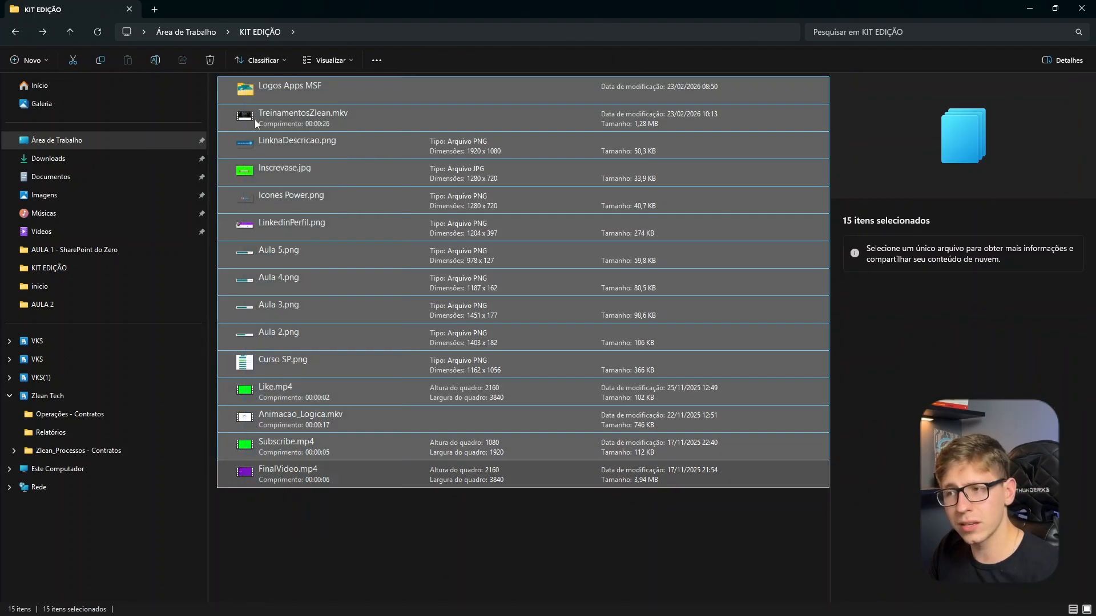
left_click(392, 508)
left_click_drag(395, 509, 343, 88)
left_click(449, 496)
left_click(429, 448)
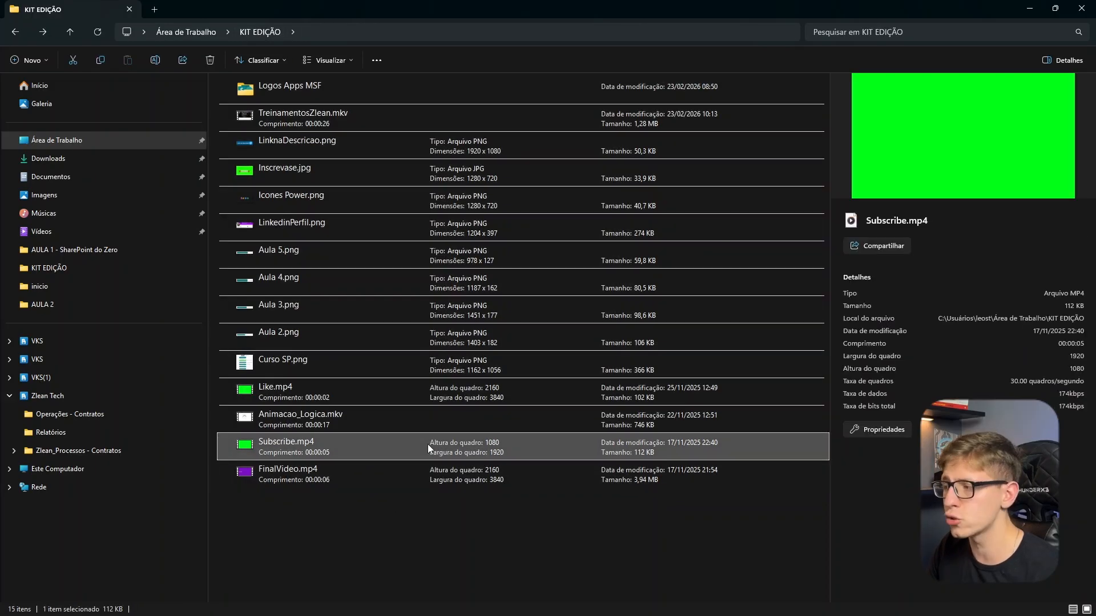
Step: Look at the folder's sorting and search controls once more, and return to the Contratos Internos library in the browser
left_click(255, 60)
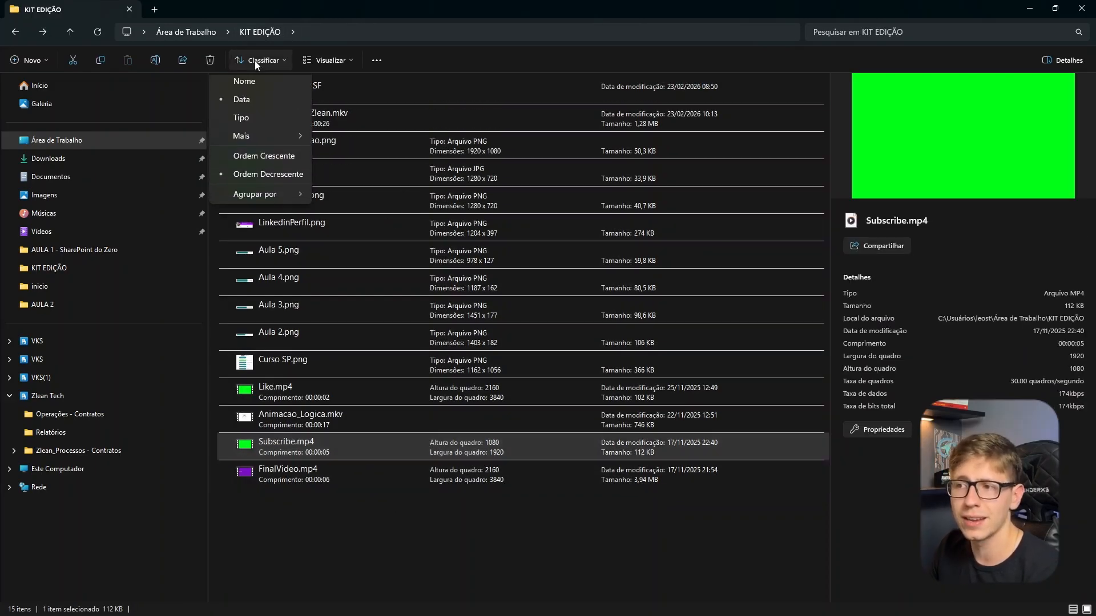
left_click(958, 33)
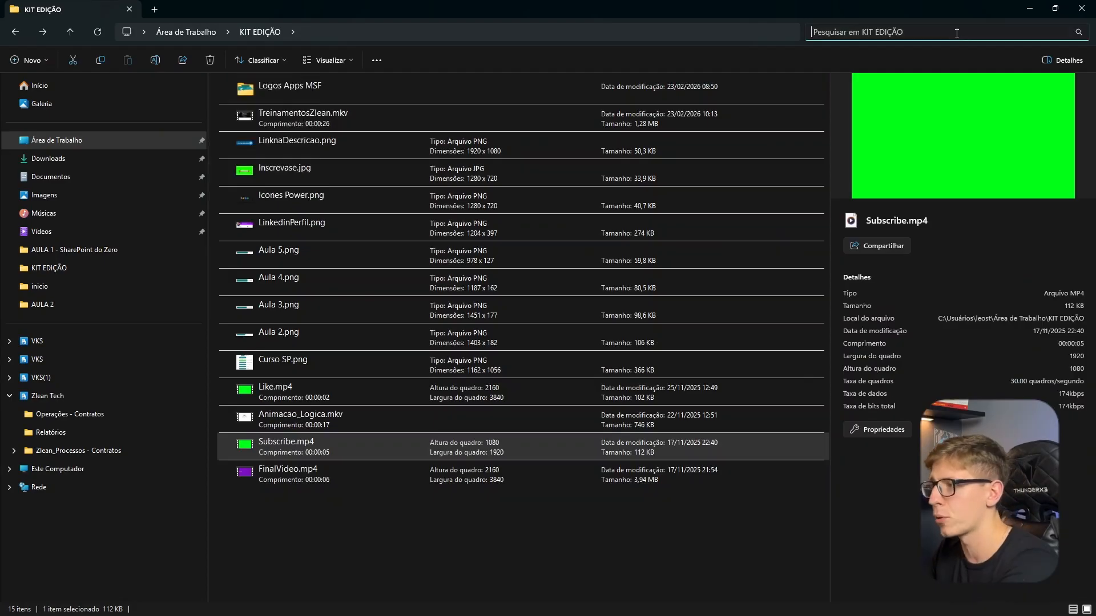
left_click(501, 574)
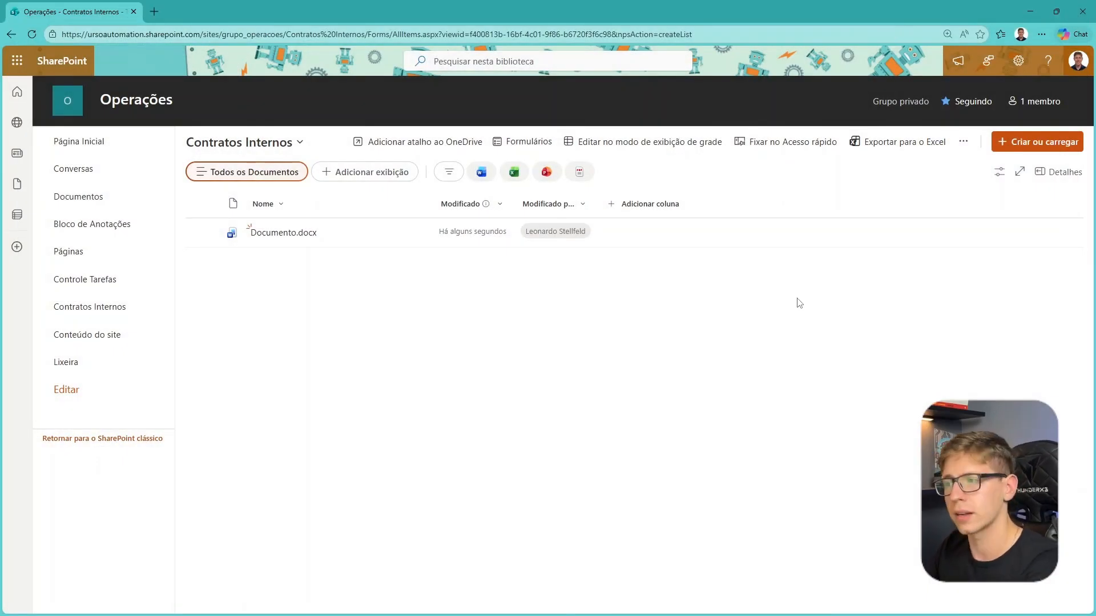
Step: Start a new choice column named Status in the Contratos Internos library
left_click(649, 216)
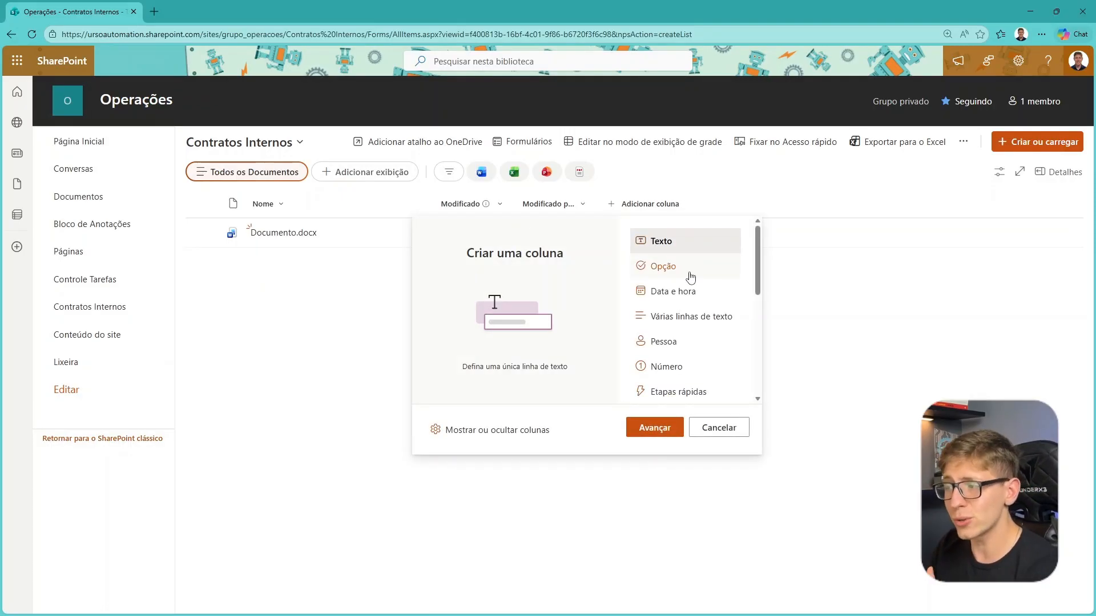
left_click(690, 276)
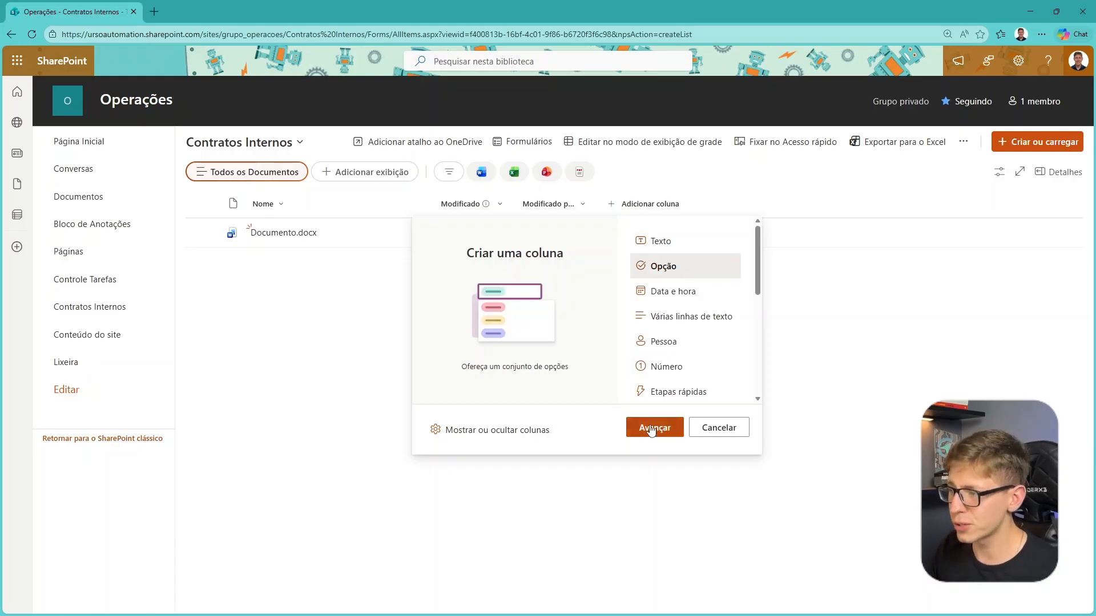
left_click(651, 429)
left_click(952, 124)
type("S")
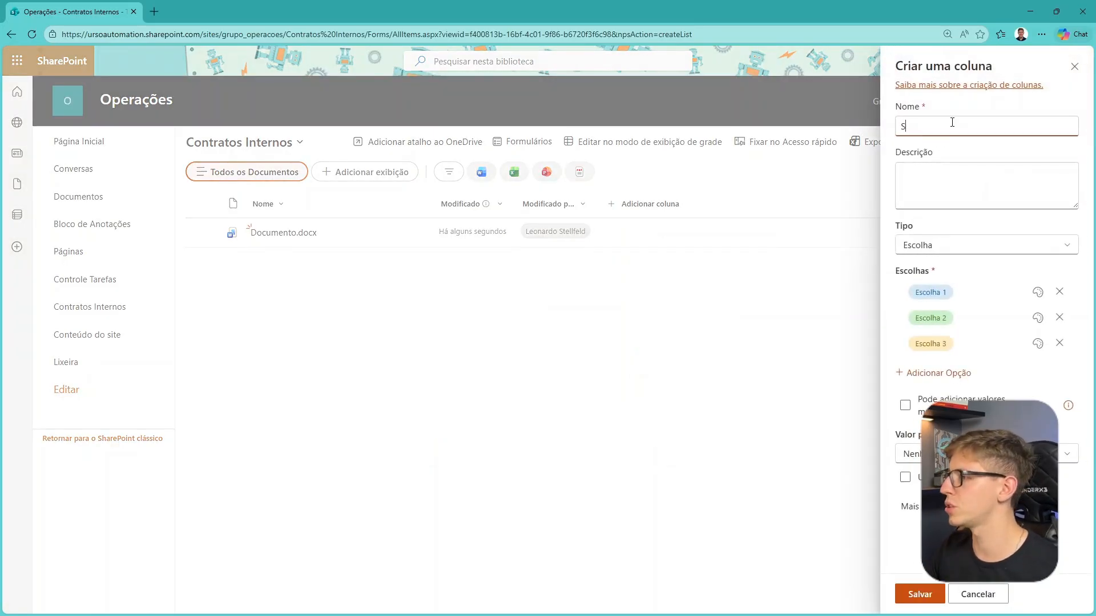
type("tatus")
Step: Define the Status choices as Em Andamento and Finalizado, and remove the third choice
left_click(943, 292)
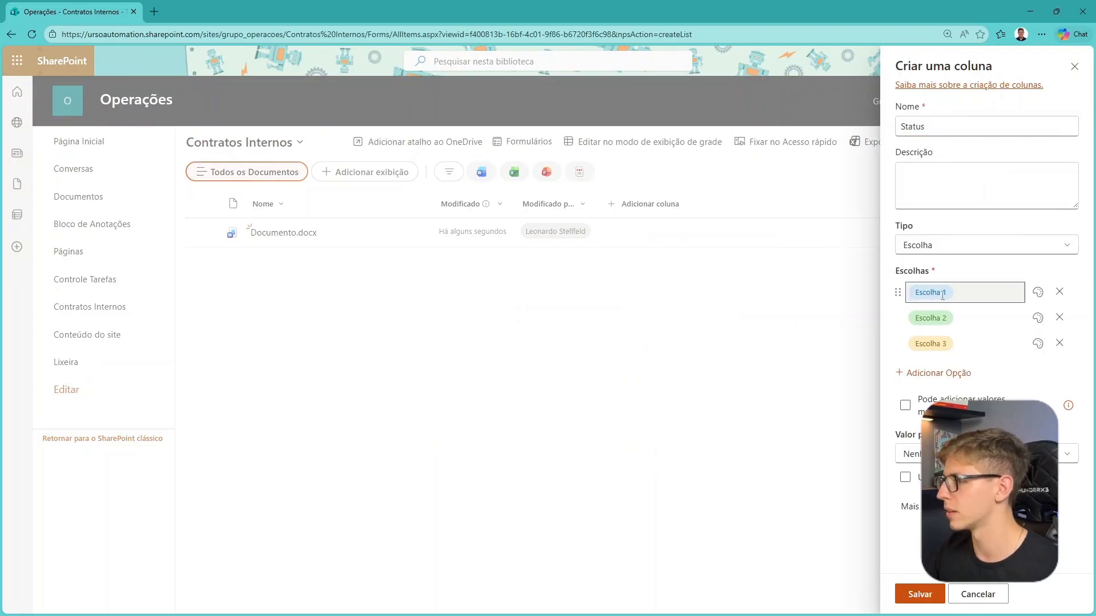
type("Em")
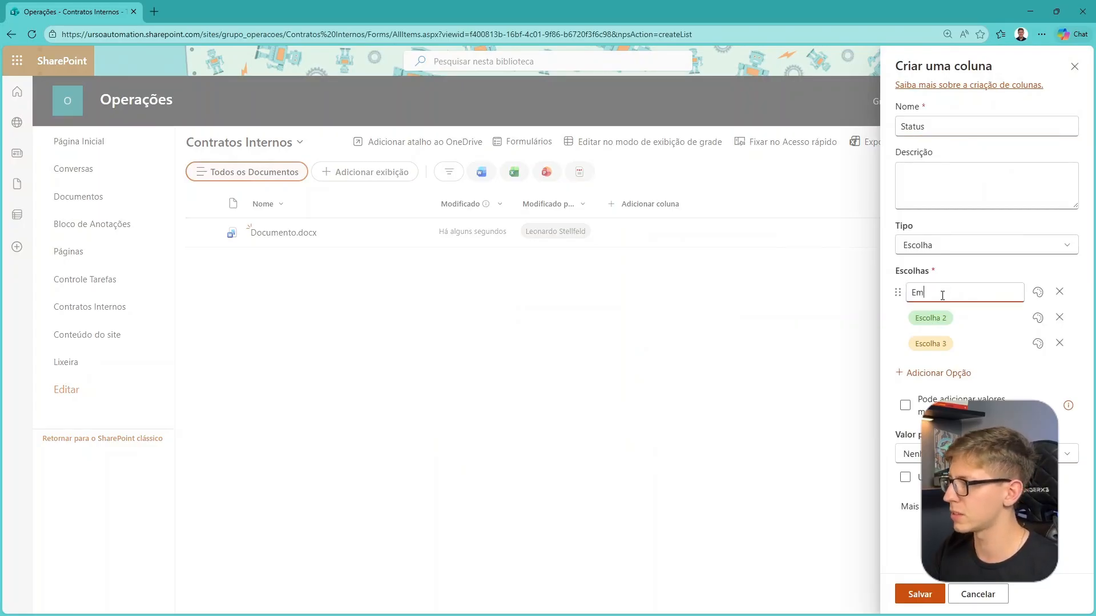
type(" Andamento")
key("Return")
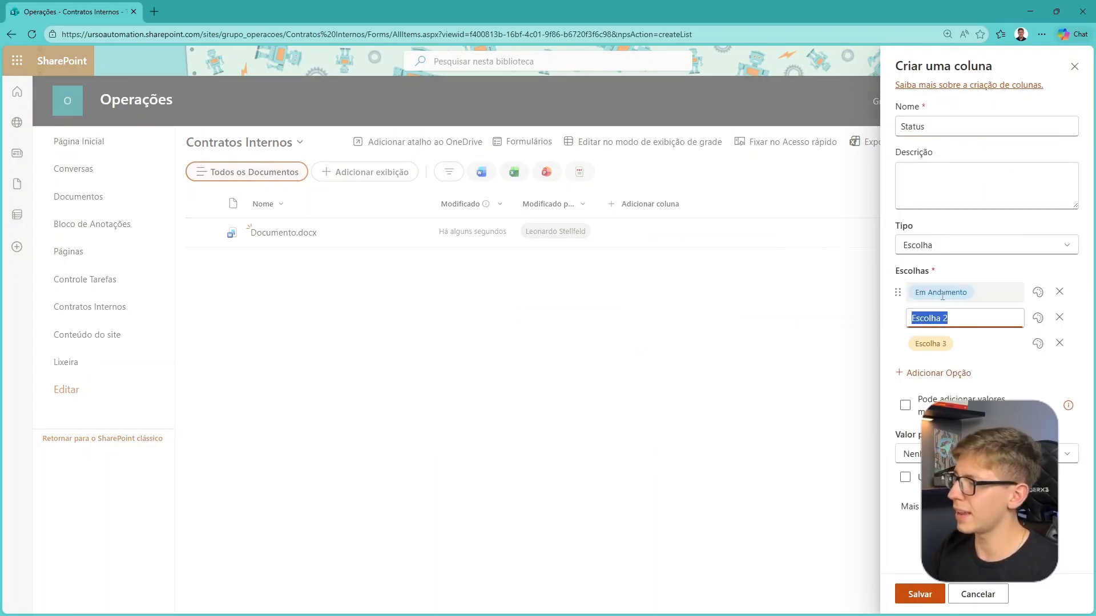
type("Finalizado")
key("Return")
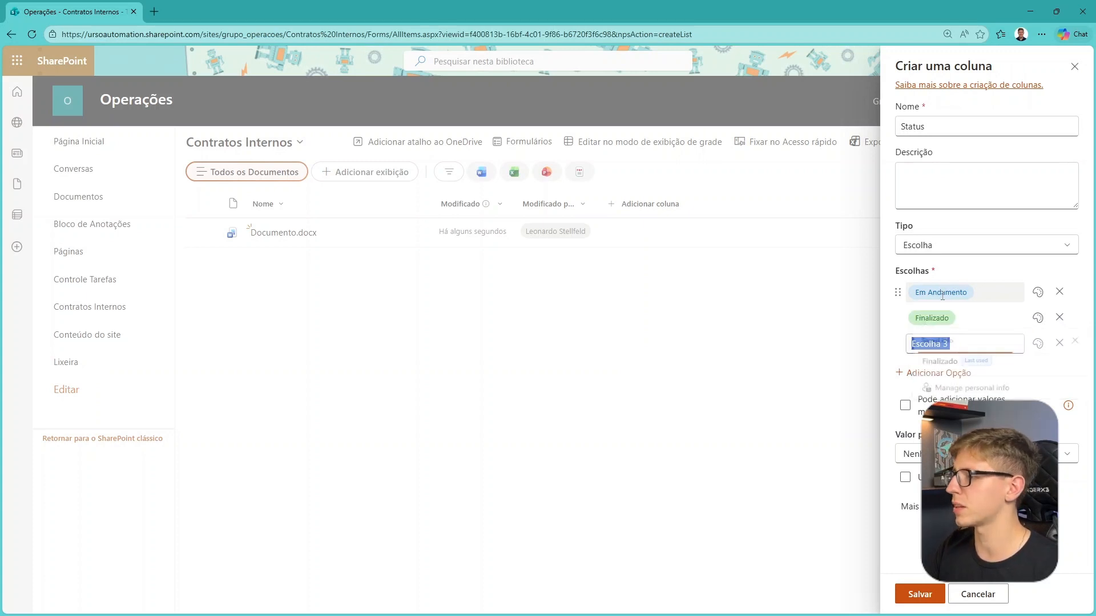
left_click(1059, 342)
Step: Set the Status column's default value to Em Andamento and save the column
left_click(910, 428)
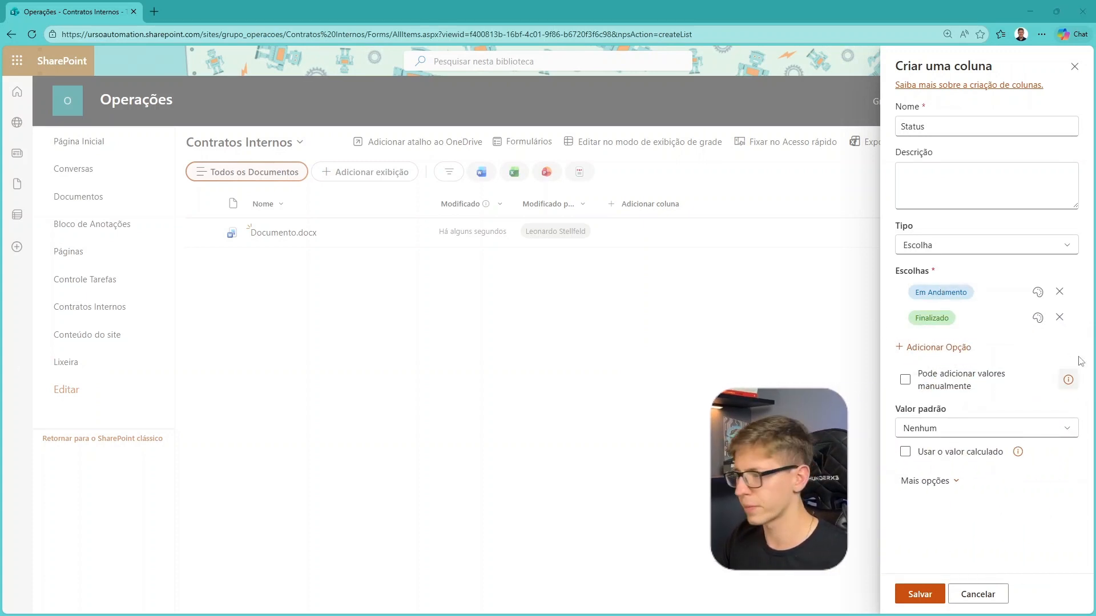
left_click(957, 429)
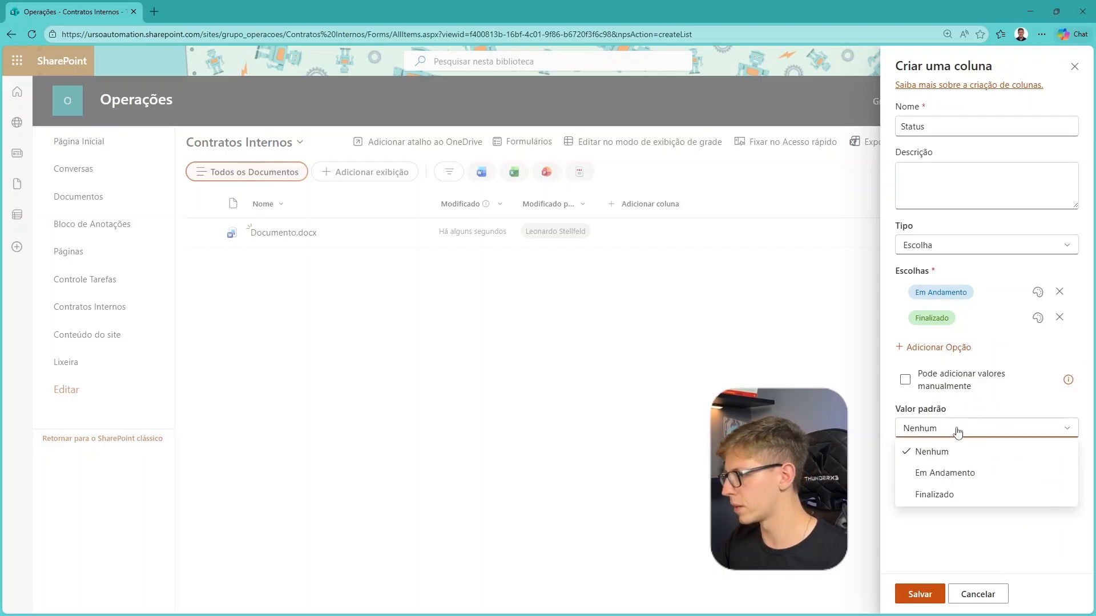
left_click(946, 477)
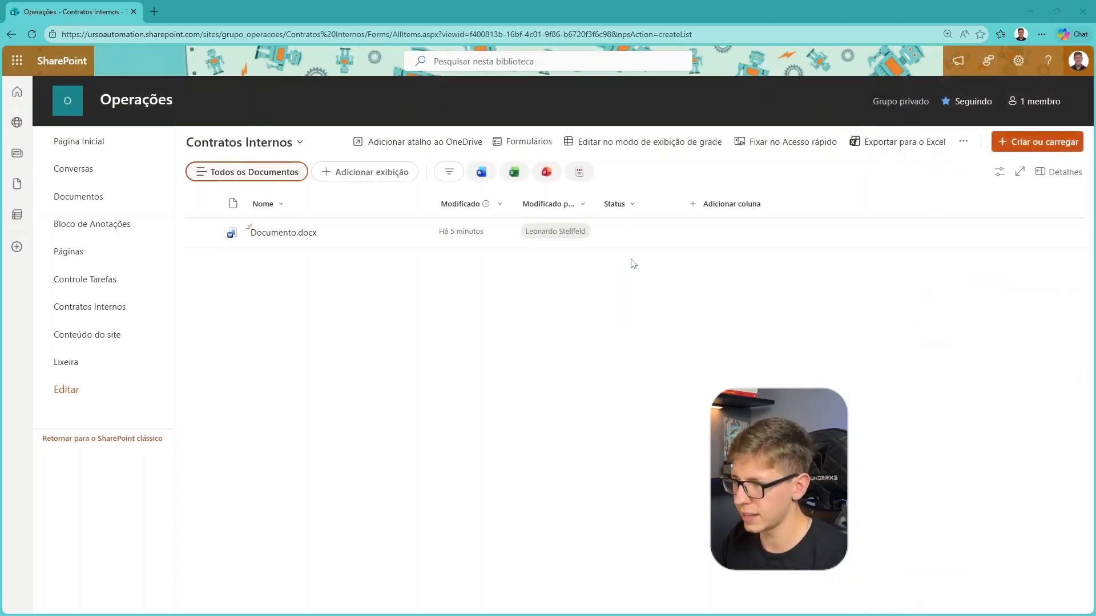
Step: Set the Status of Documento.docx to Em Andamento in its properties, and close the file details
left_click(616, 231)
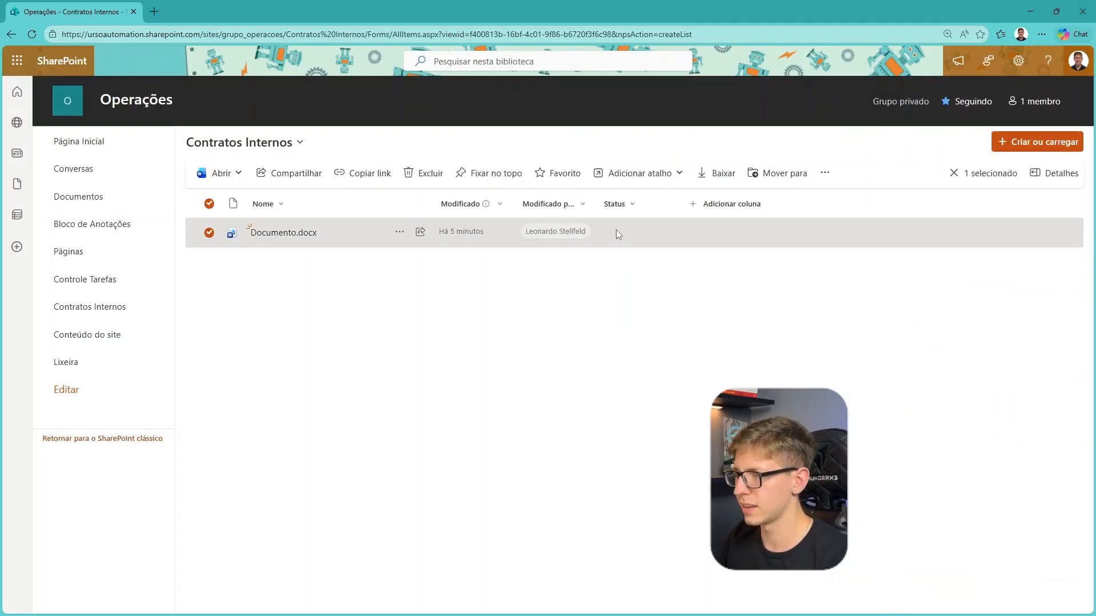
left_click(1045, 181)
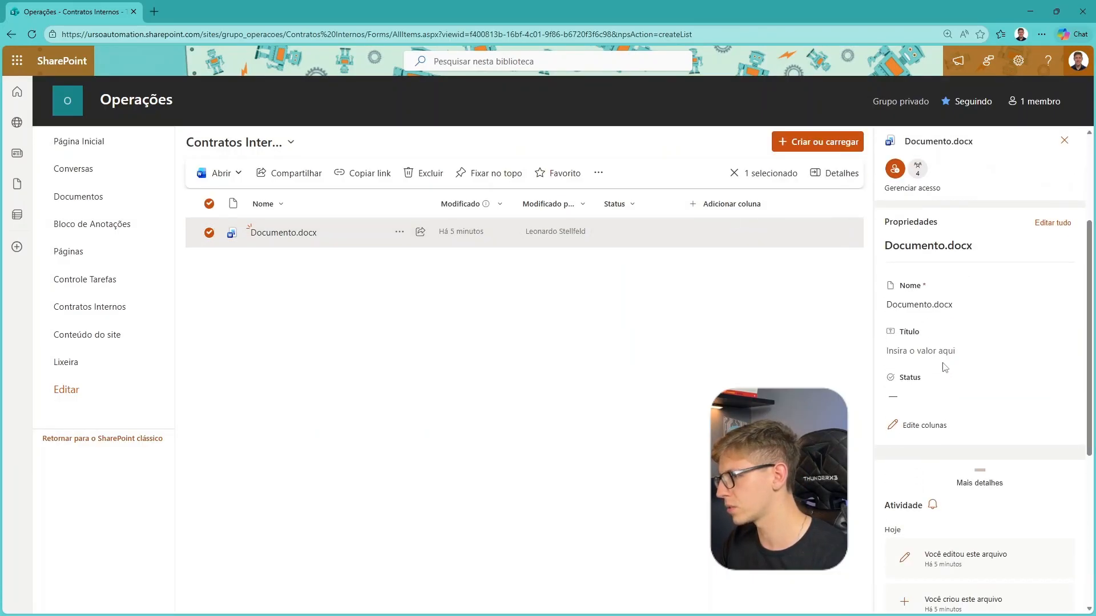
left_click(924, 396)
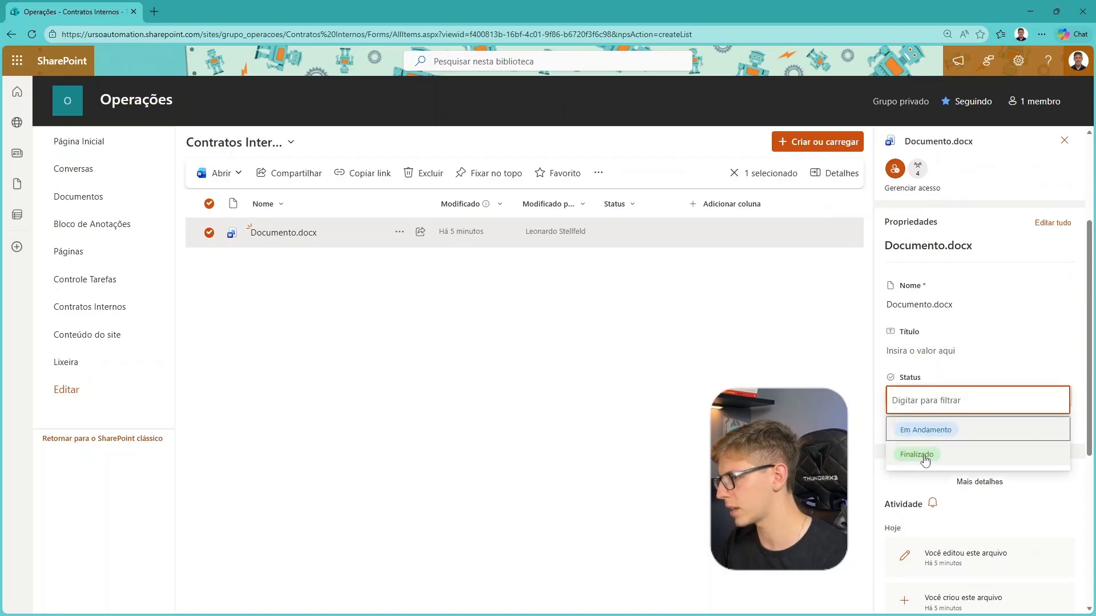
left_click(924, 434)
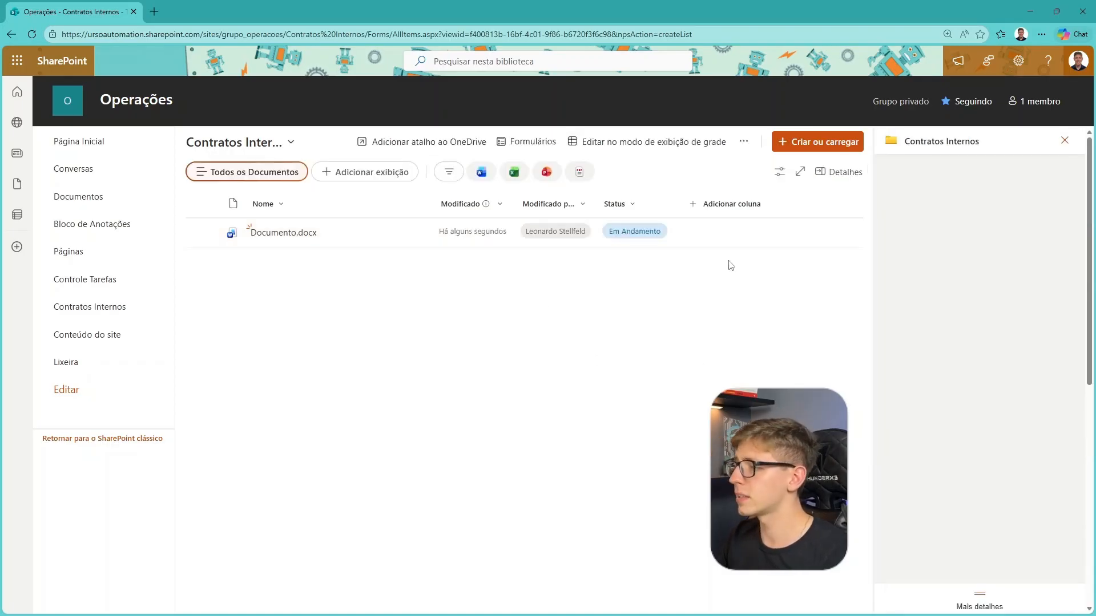
left_click(1064, 140)
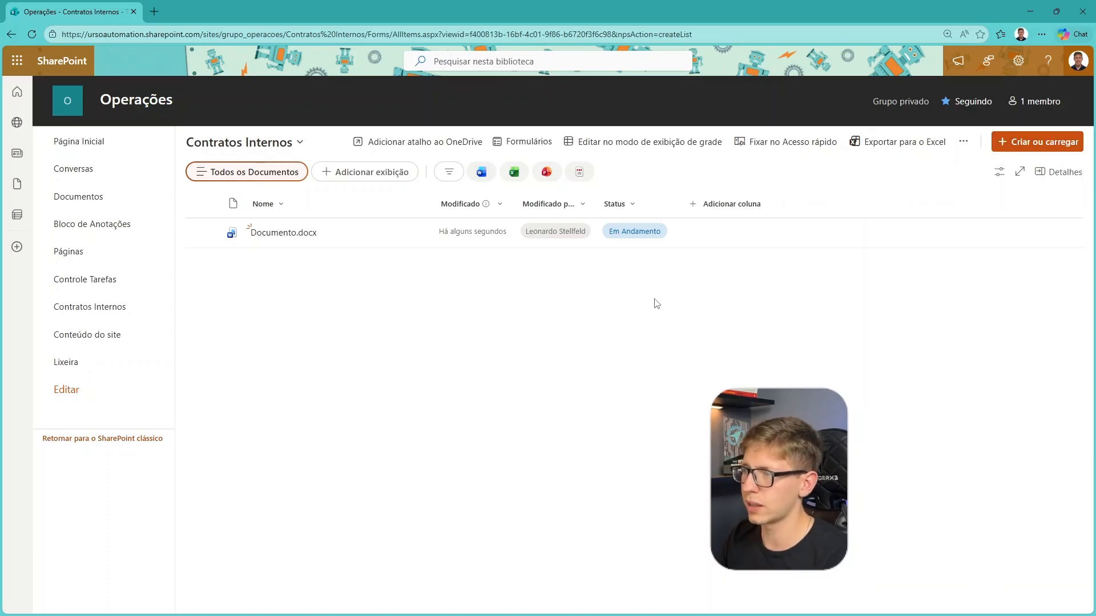
Step: Try out the row's cells in grid view, leave grid view, and slightly widen the Modificado por column
left_click(656, 142)
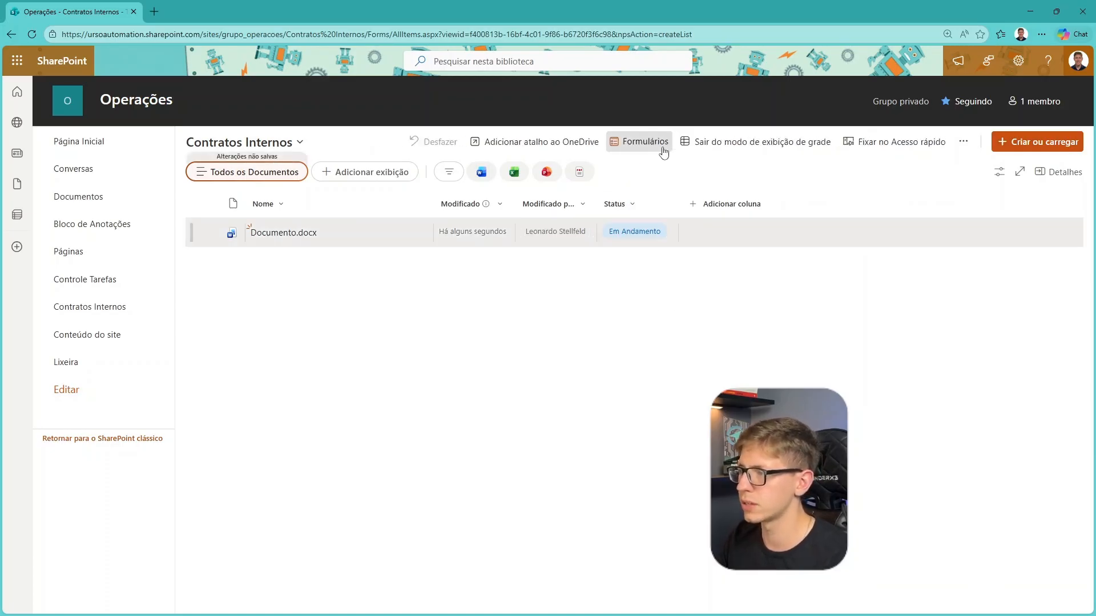
left_click(628, 244)
left_click(579, 244)
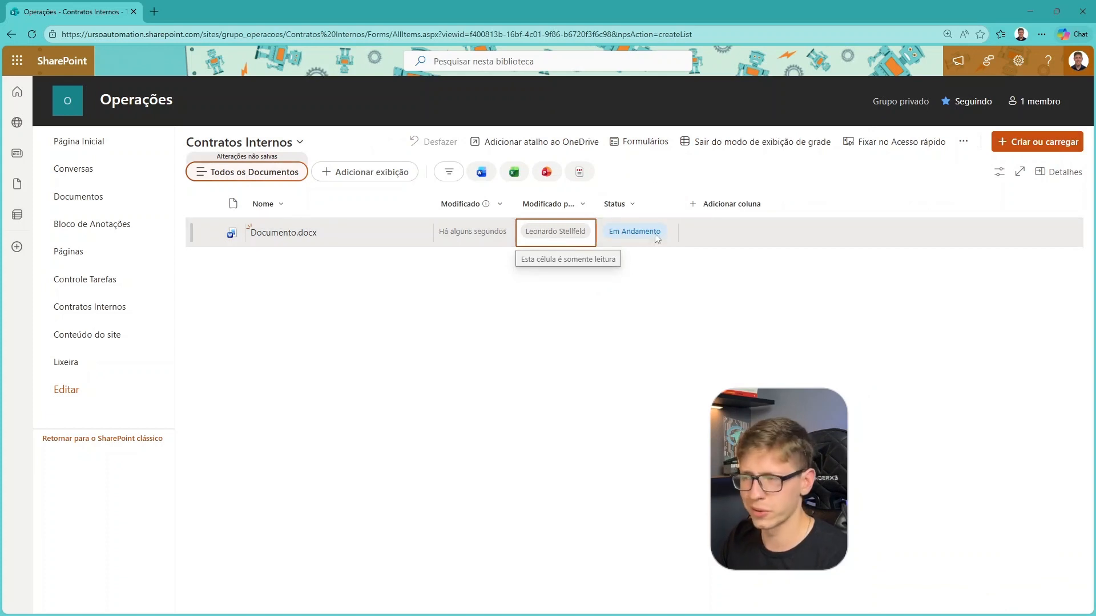
left_click(716, 143)
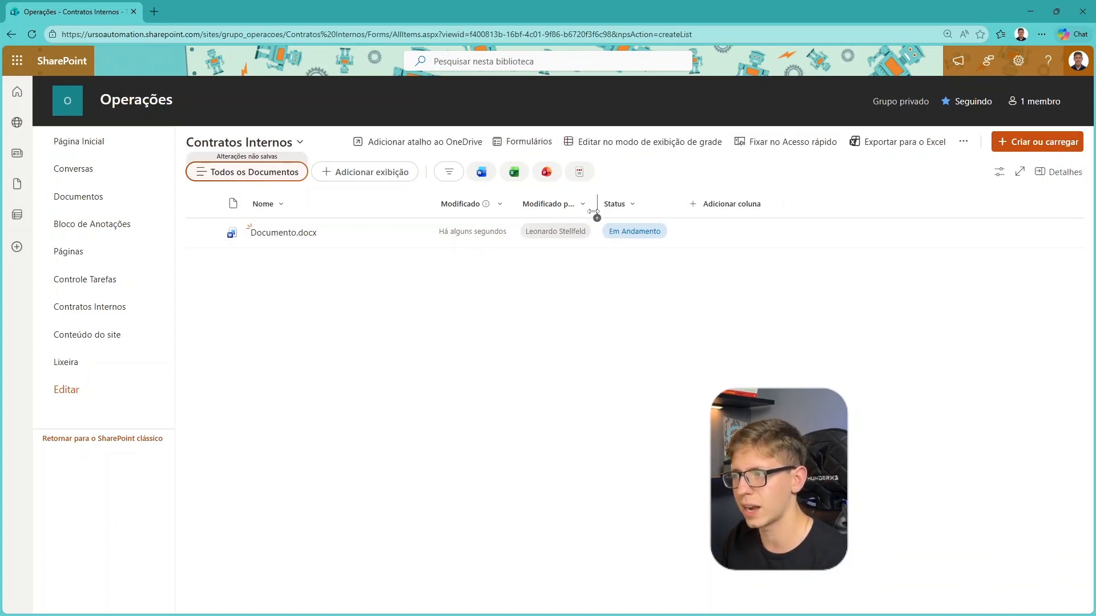
left_click_drag(595, 215, 606, 218)
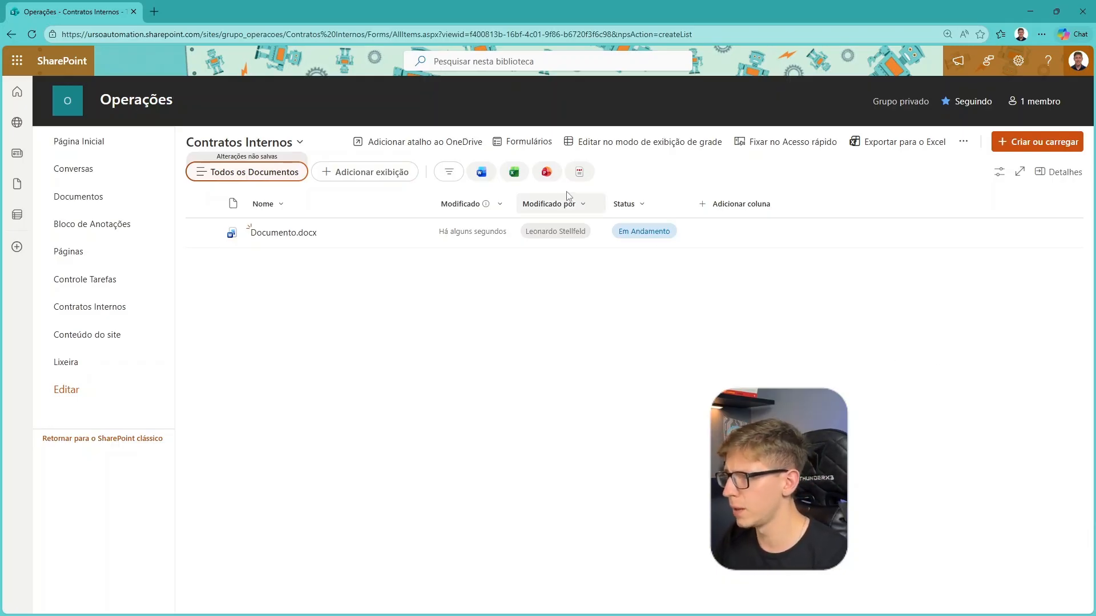
Step: Create a new form for the library with a response folder named Teste
left_click(522, 143)
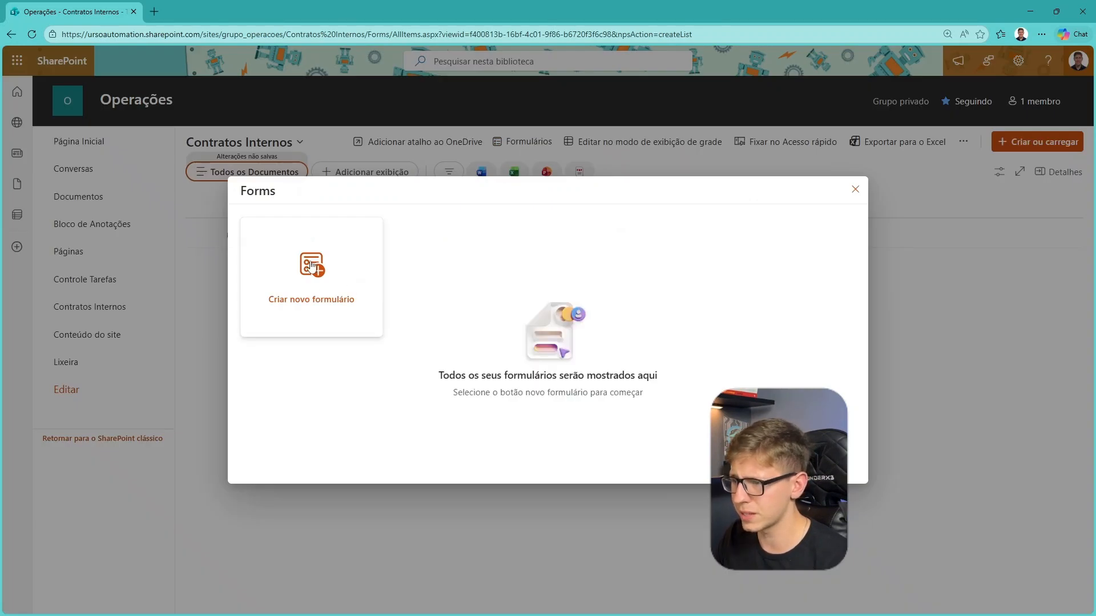
left_click(311, 264)
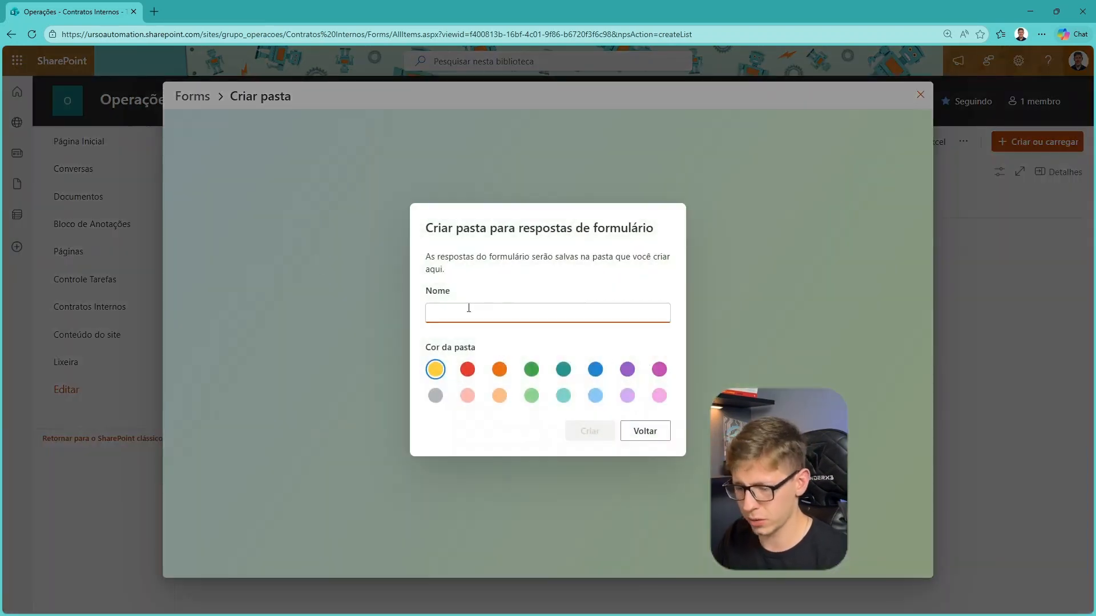
type("Teste")
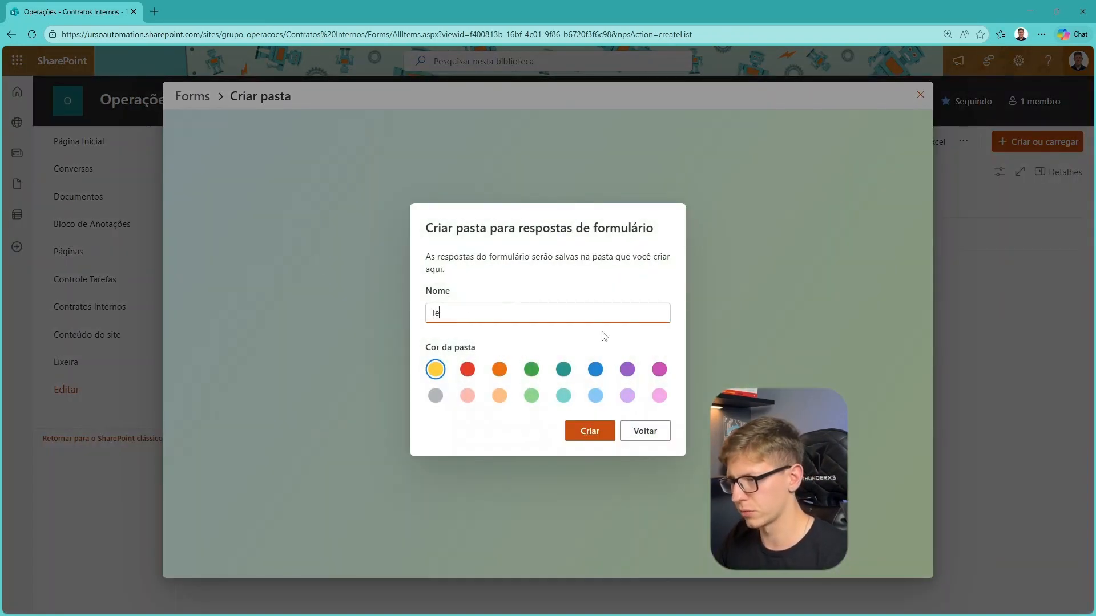
left_click(587, 431)
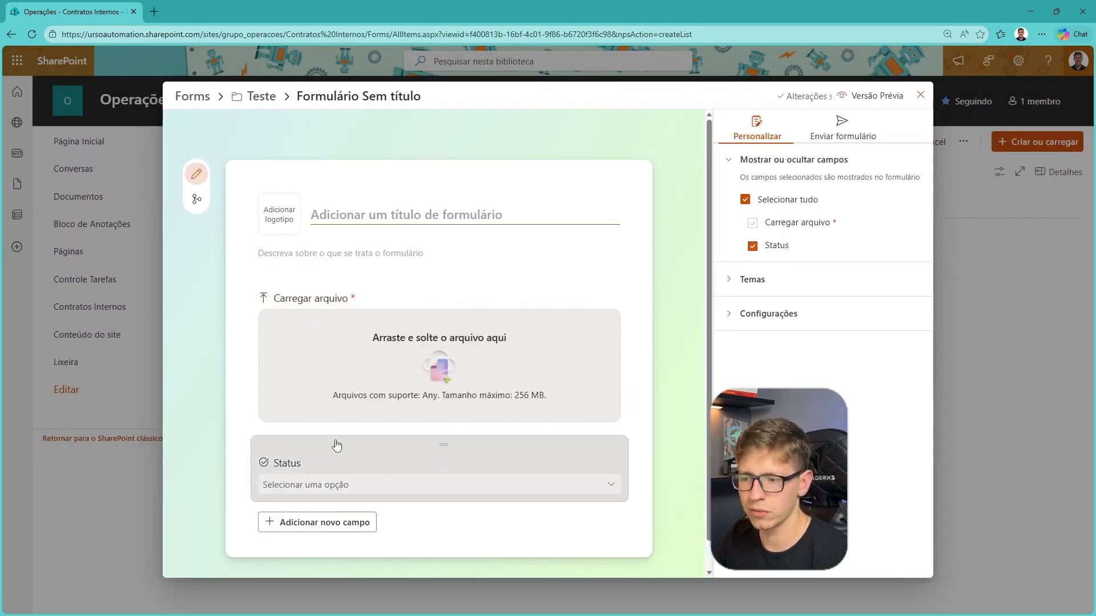
Step: Review the new form's fields, preview the form, and return to editing it
left_click_drag(337, 445, 663, 280)
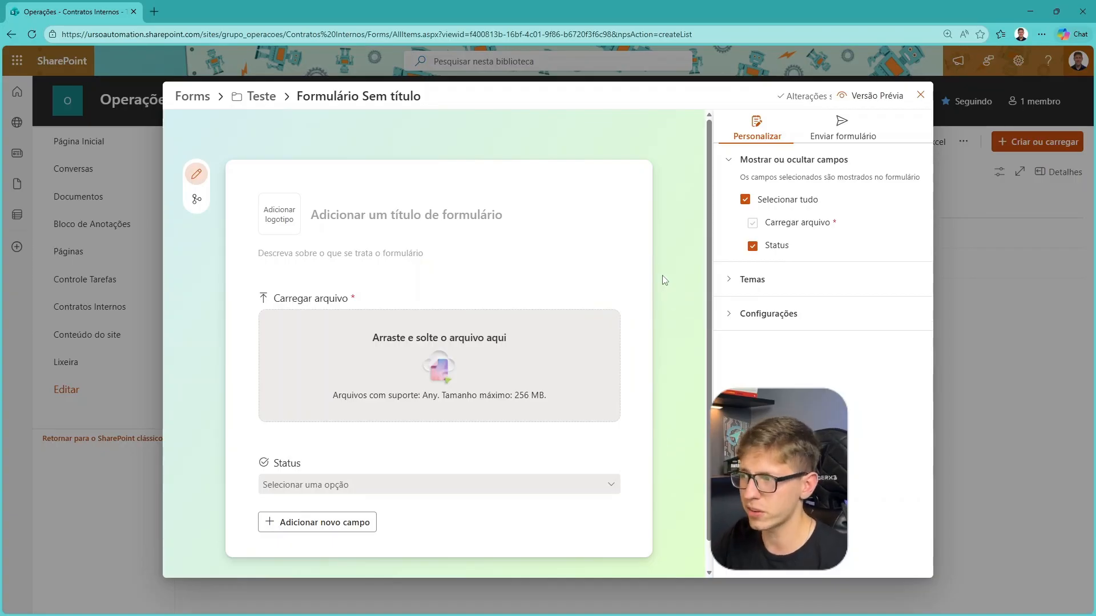
left_click(862, 97)
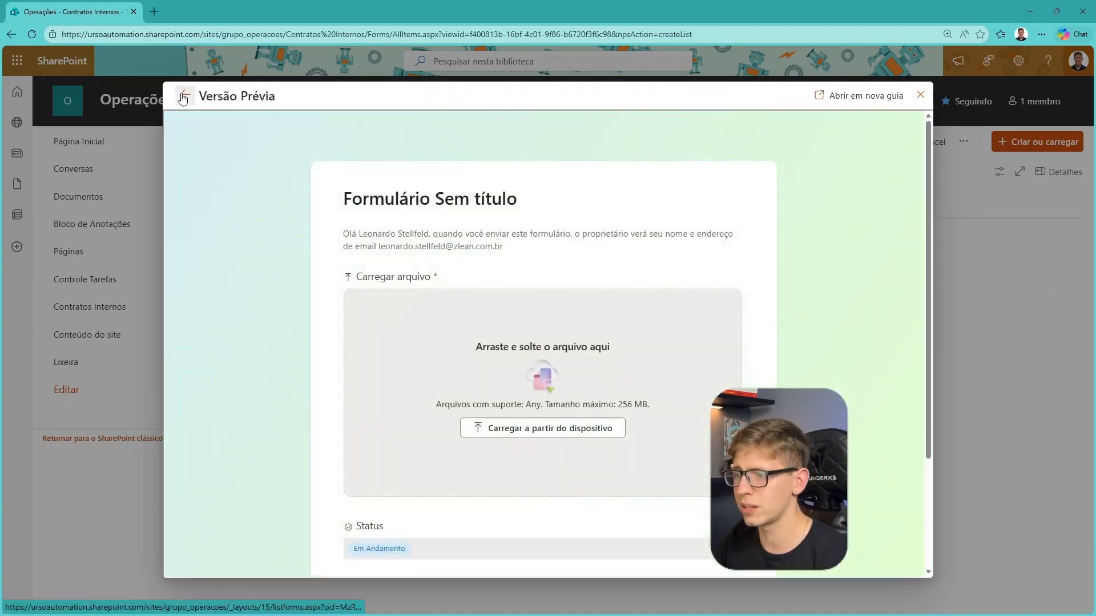
left_click(184, 95)
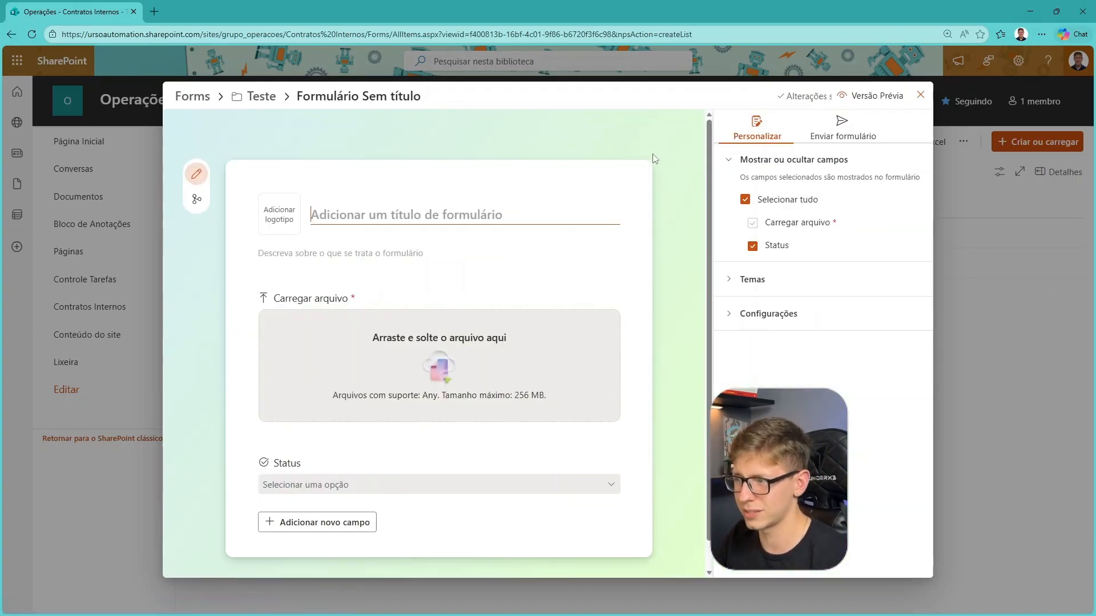
Step: Copy the form's link, view the form in a new browser tab, and return to the Contratos Internos library
left_click(863, 132)
left_click(729, 183)
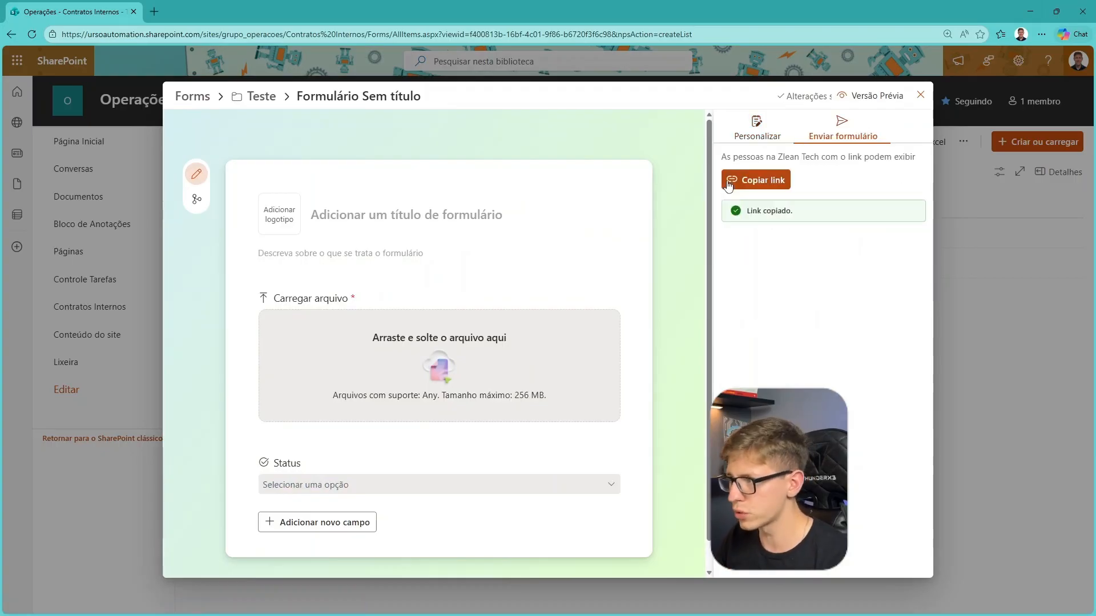
left_click(152, 9)
key("ctrl+v")
key("Return")
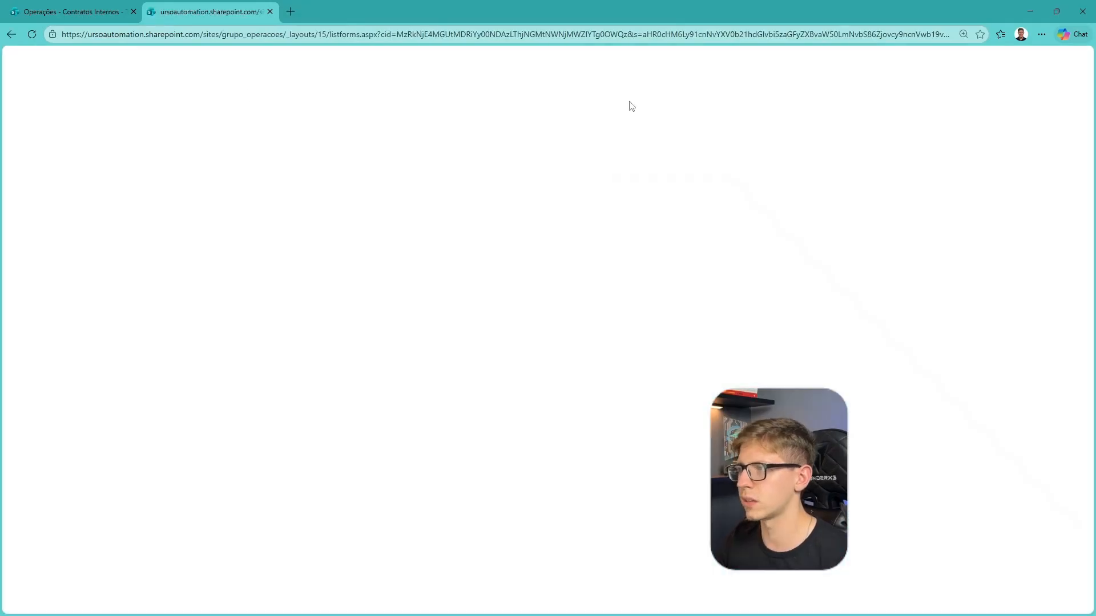
scroll(584, 330, "down", 1)
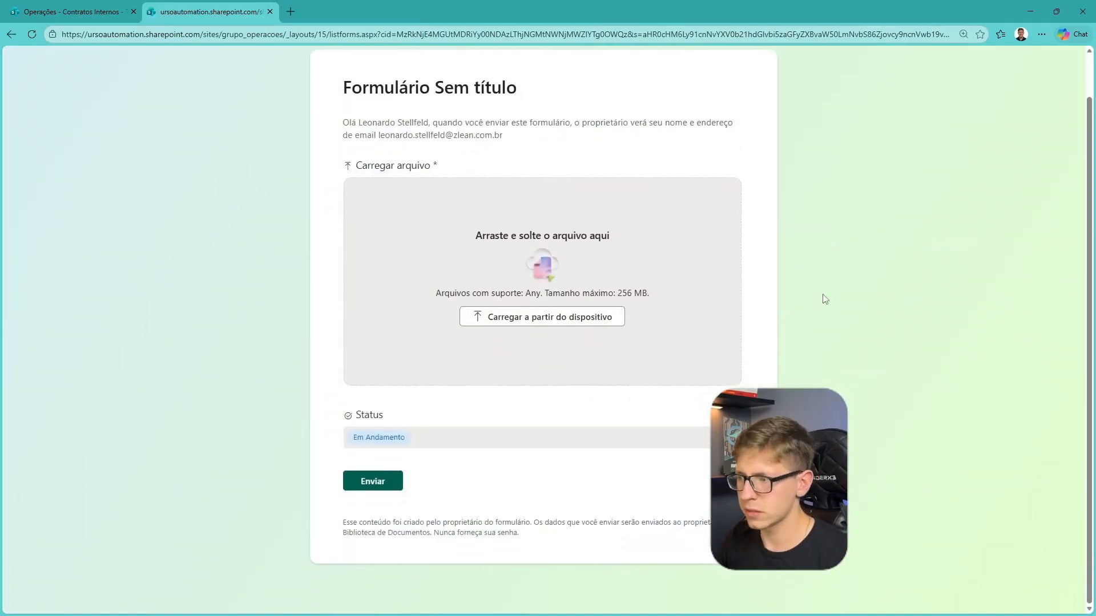
scroll(719, 344, "up", 1)
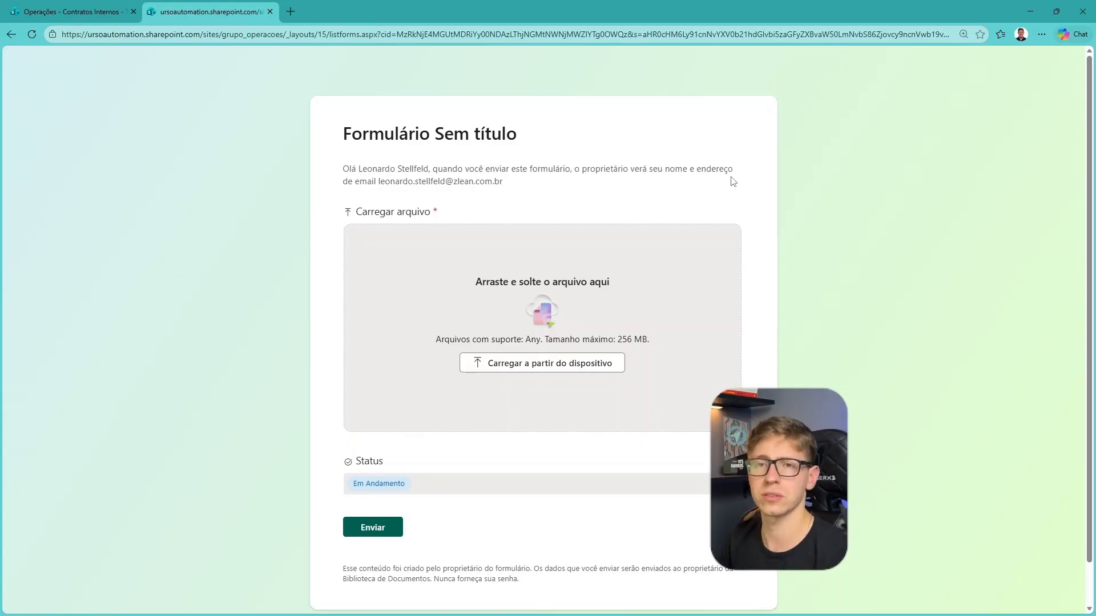
left_click(45, 4)
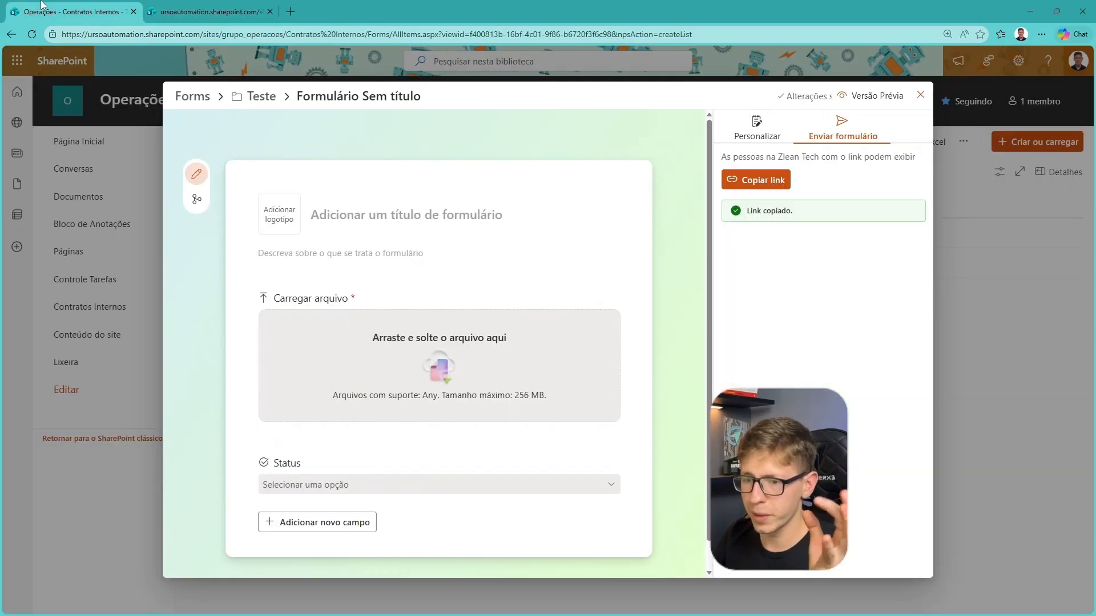
left_click(928, 83)
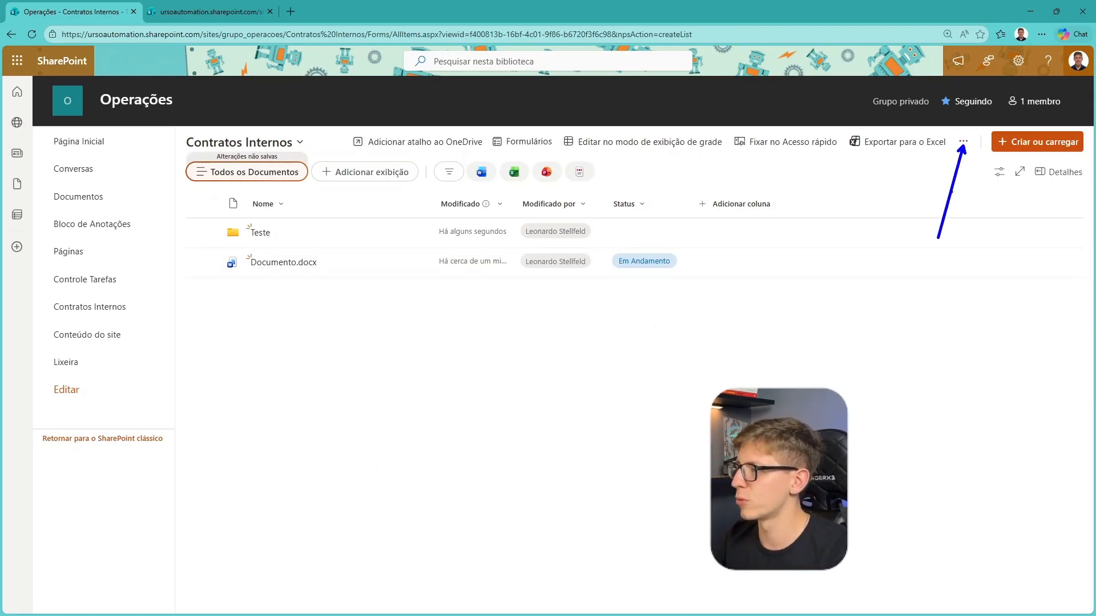
Step: Sync the Contratos Internos library with the computer and switch to File Explorer to find its folder
left_click(963, 143)
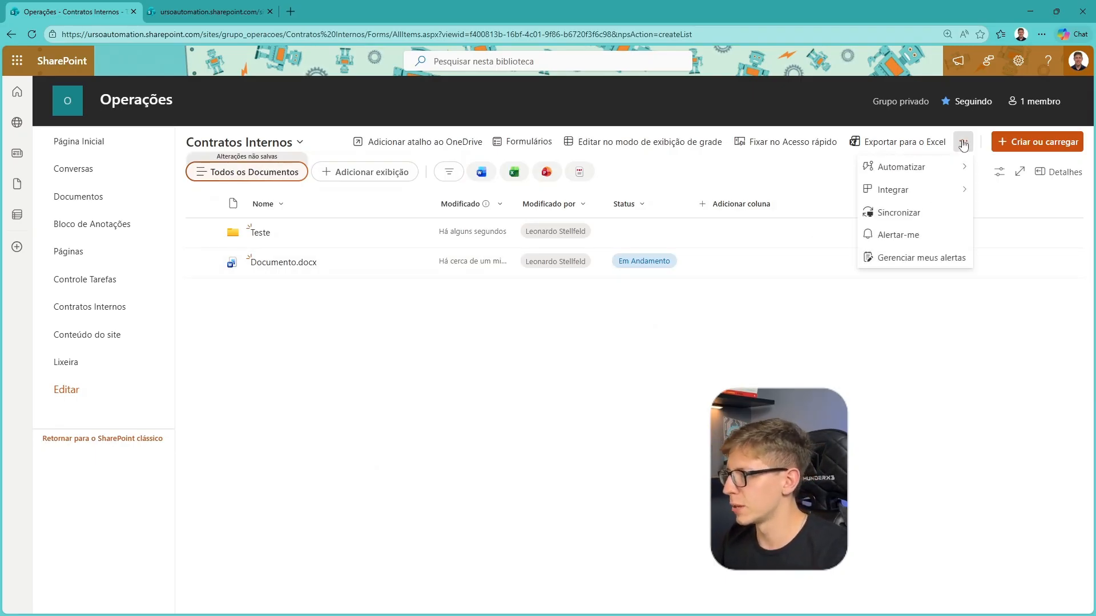
left_click(911, 217)
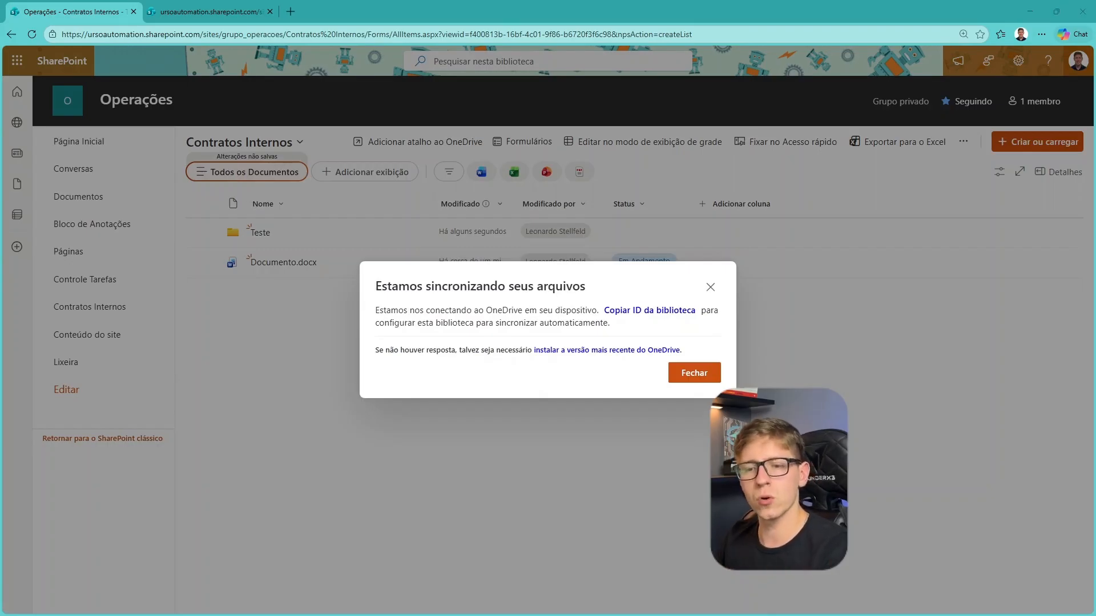
key("super+e")
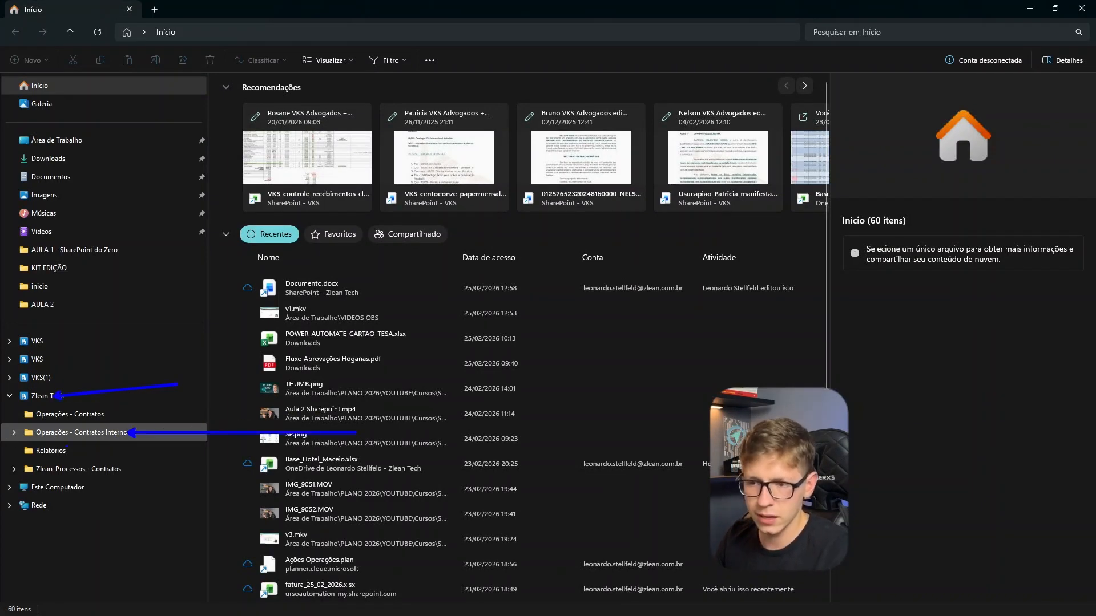
Step: Expand the synced Operações - Contratos Internos folder under Zlean Tech in File Explorer
left_click(13, 433)
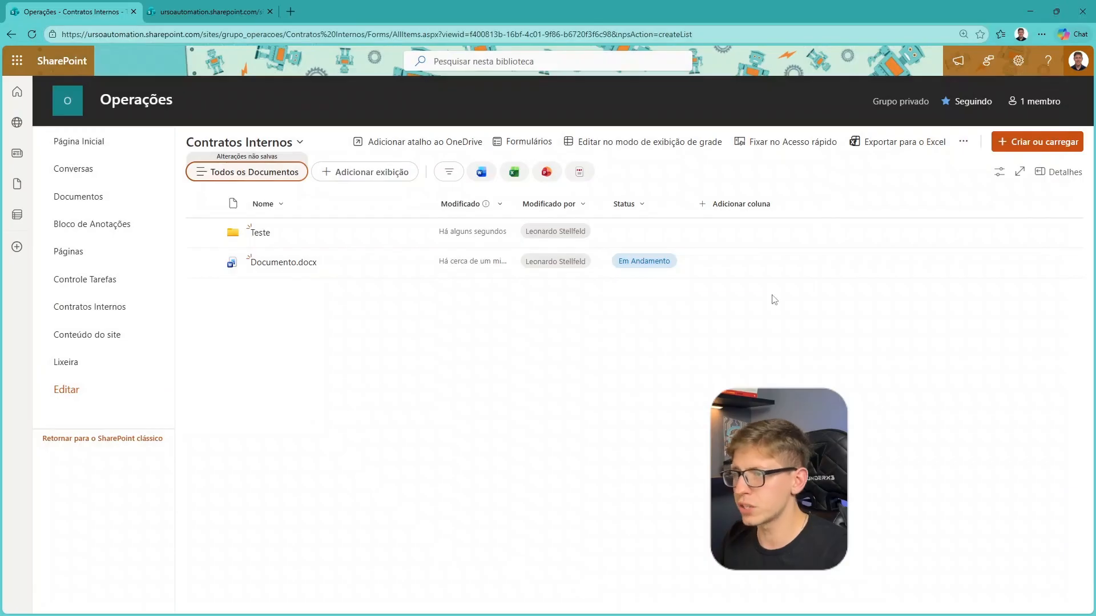
left_click_drag(770, 299, 220, 228)
left_click(661, 489)
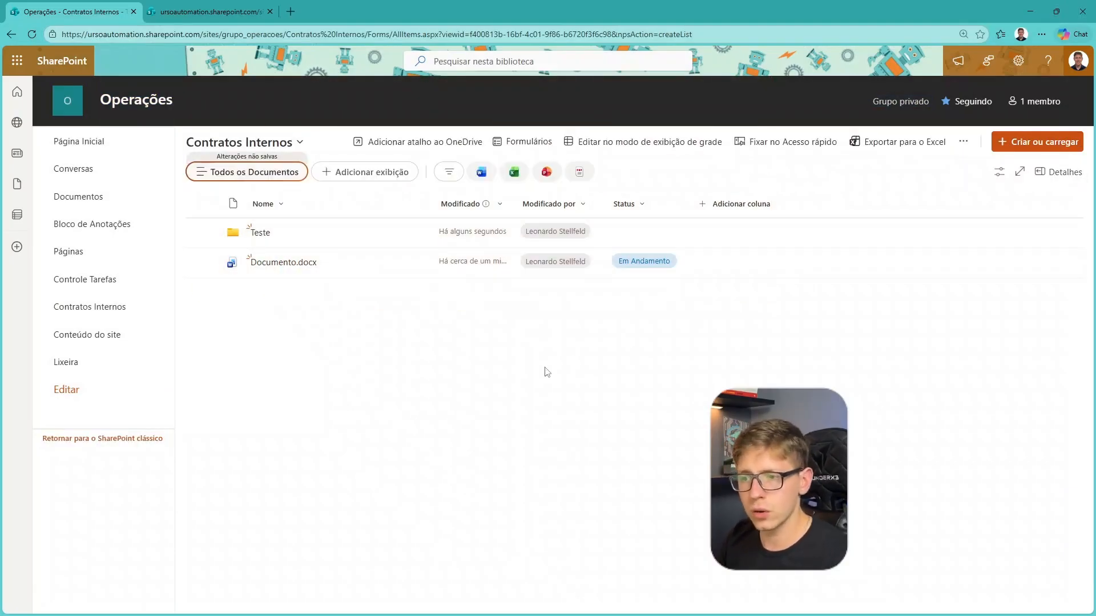
left_click_drag(800, 317, 194, 197)
left_click(573, 285)
left_click(536, 236)
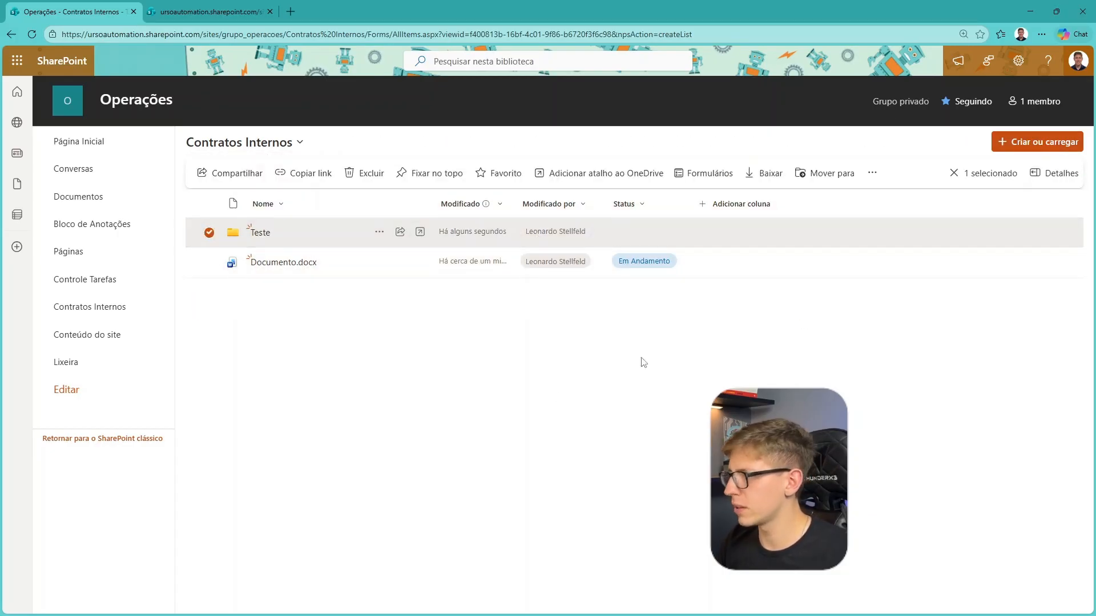
left_click(441, 307)
left_click(204, 6)
left_click(76, 6)
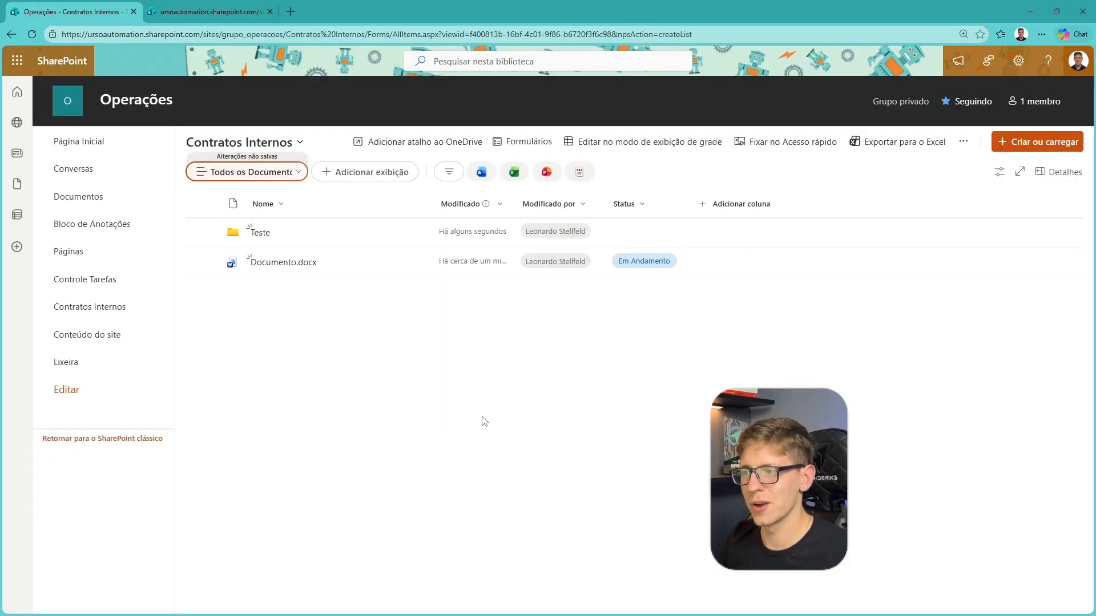
Step: Delete the Teste folder from the Contratos Internos library and dismiss the notification
left_click(341, 234)
key("Delete")
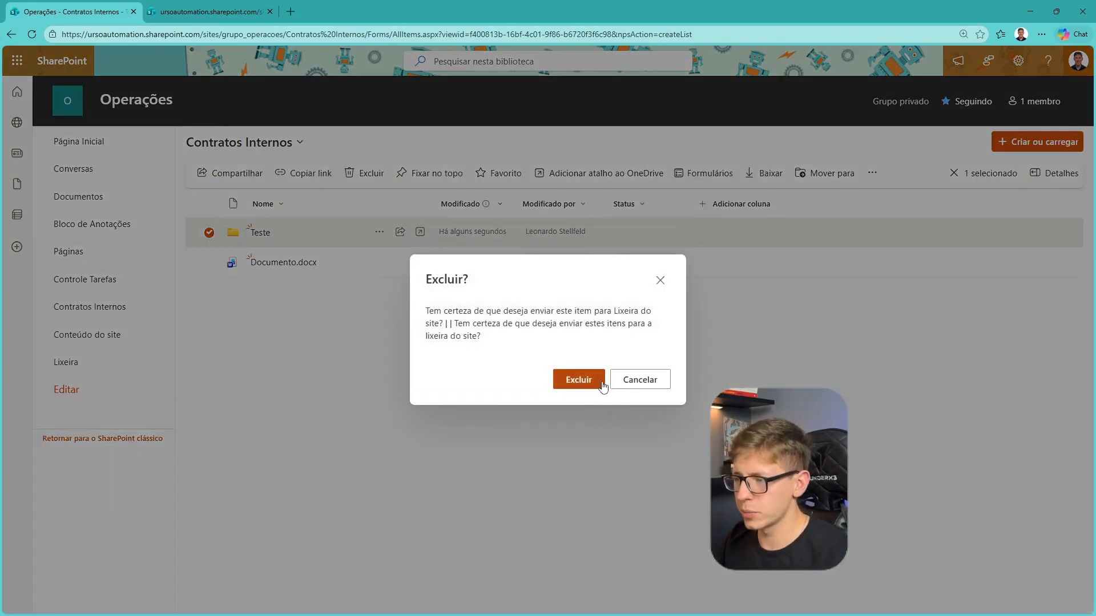
key("Return")
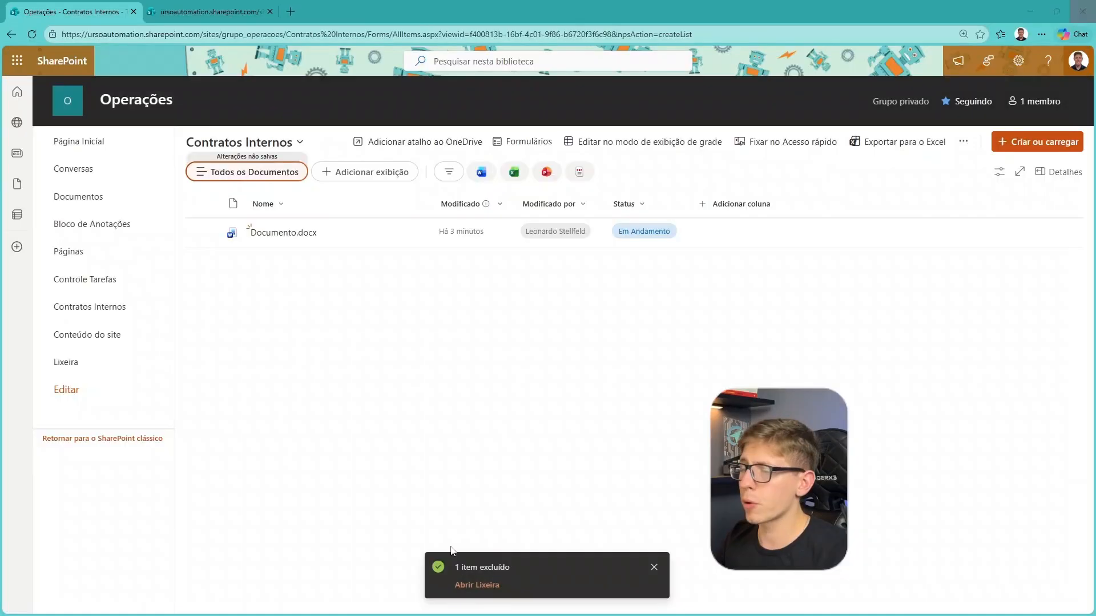
left_click(654, 567)
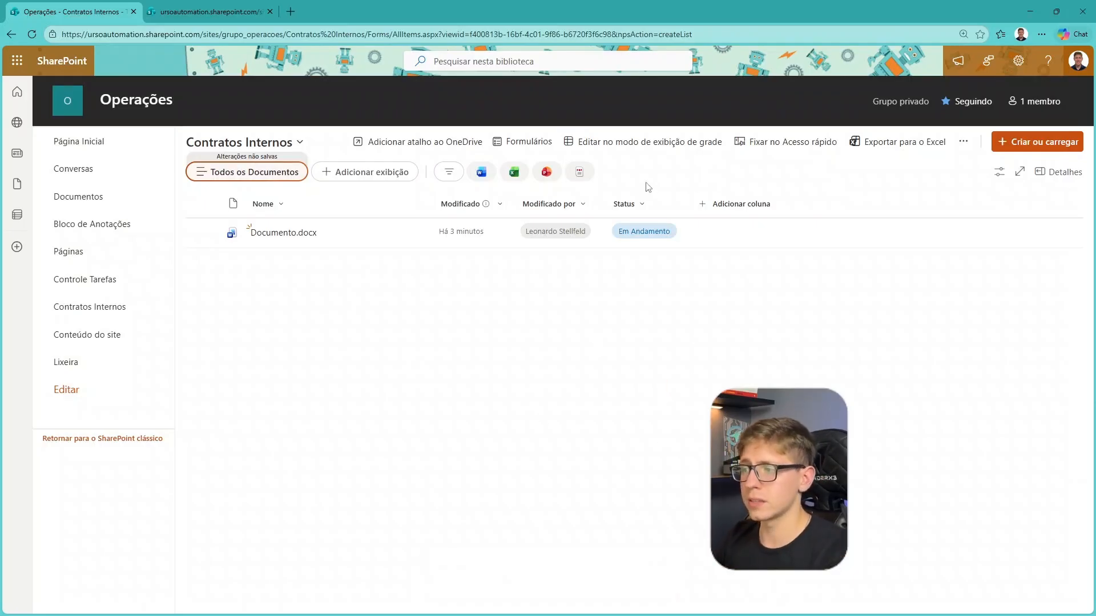
left_click_drag(600, 176, 857, 279)
left_click(850, 276)
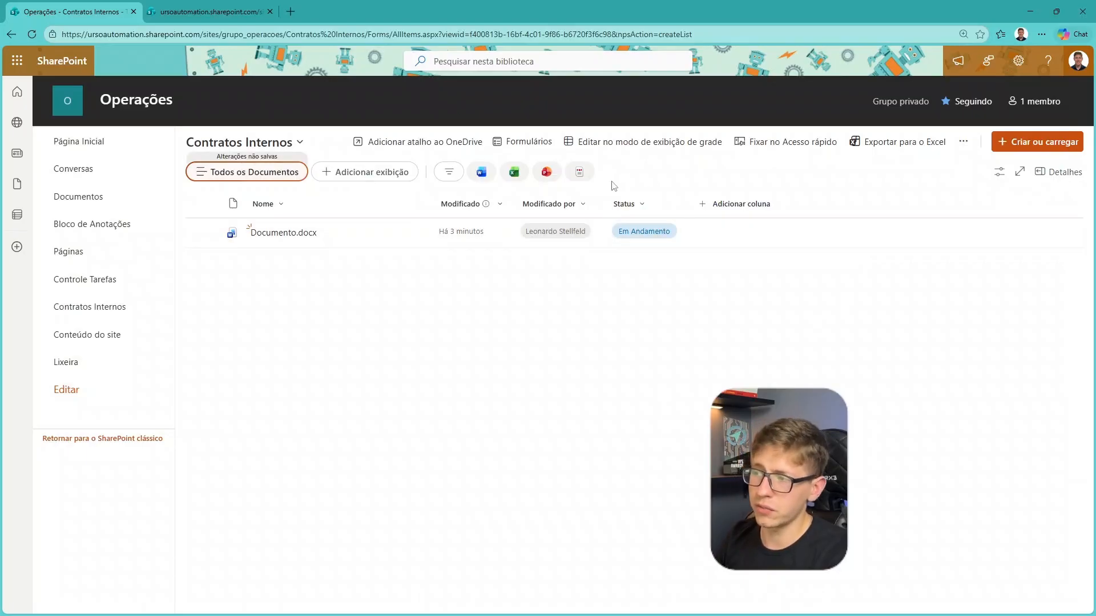
left_click_drag(612, 182, 696, 273)
left_click(696, 273)
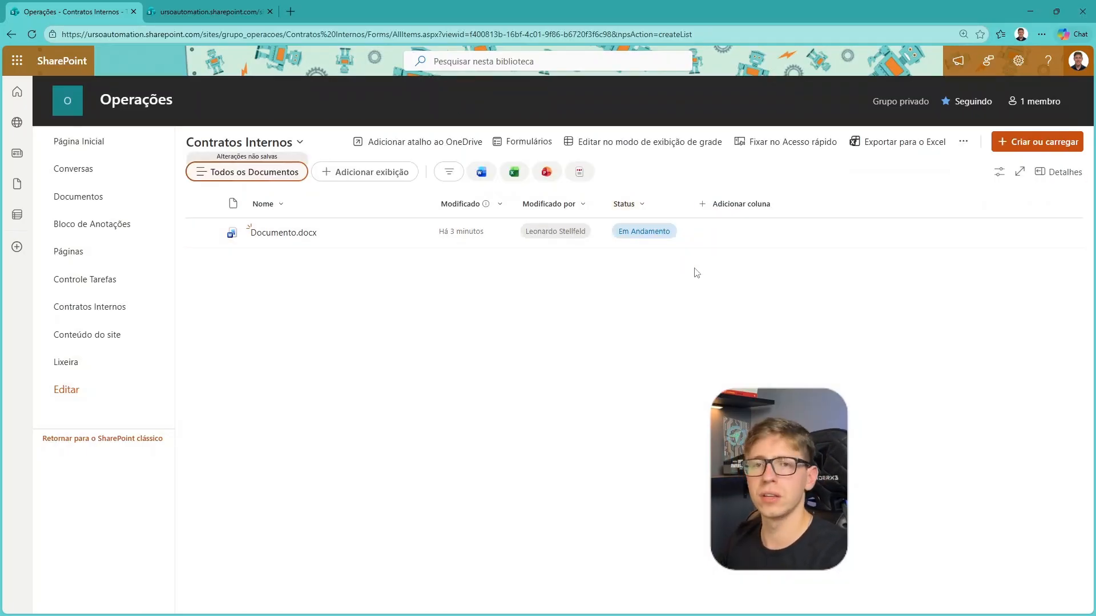
left_click_drag(717, 254, 612, 177)
left_click(787, 357)
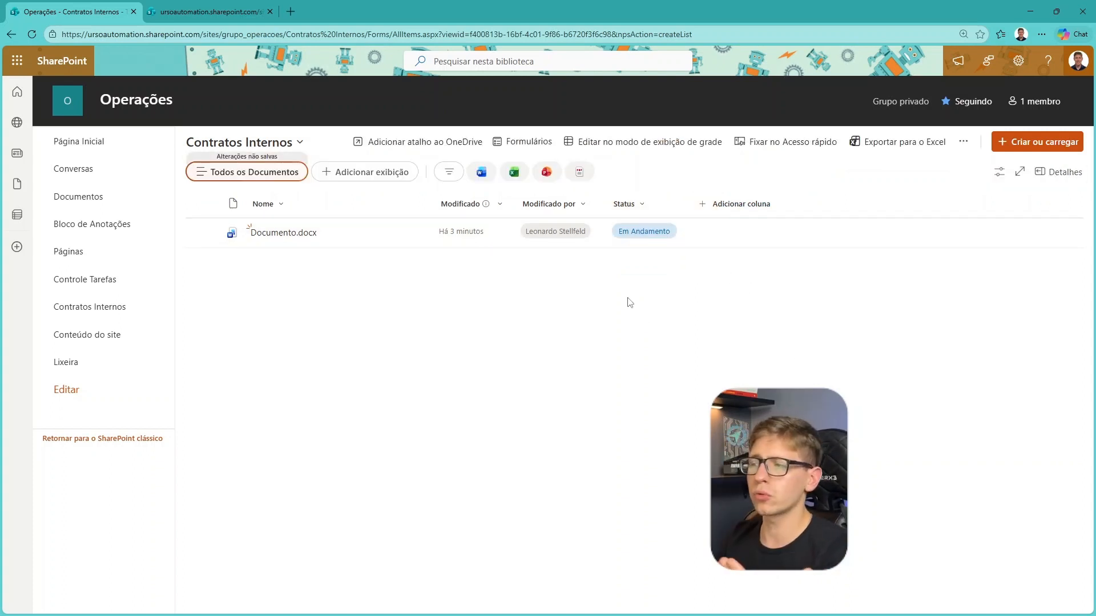
left_click_drag(610, 289, 866, 170)
left_click(789, 251)
left_click_drag(846, 277, 603, 190)
left_click(692, 402)
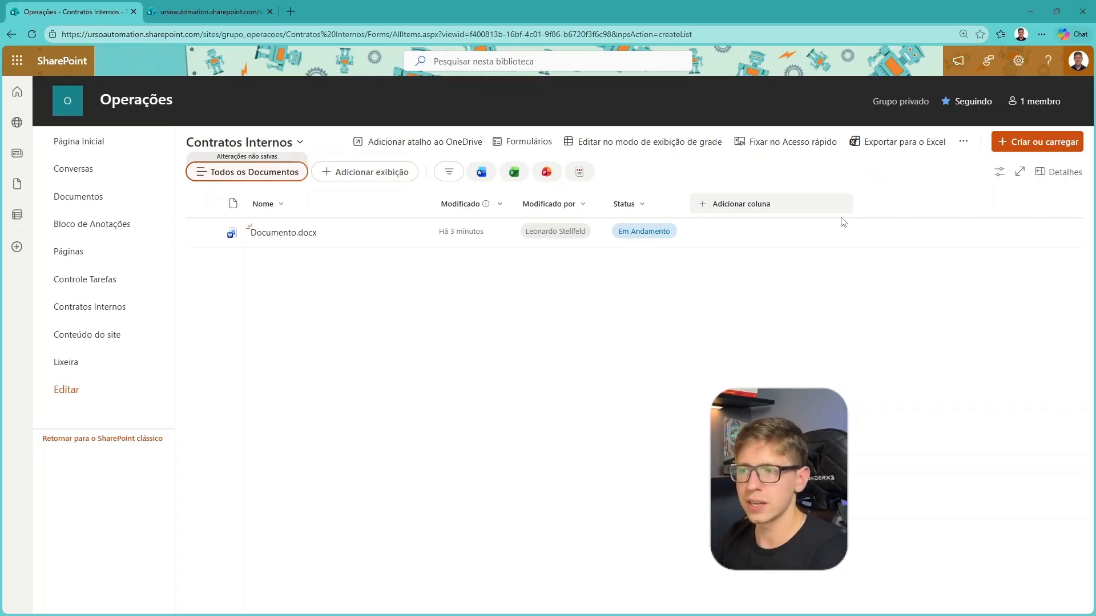
left_click_drag(681, 291, 601, 195)
left_click(770, 311)
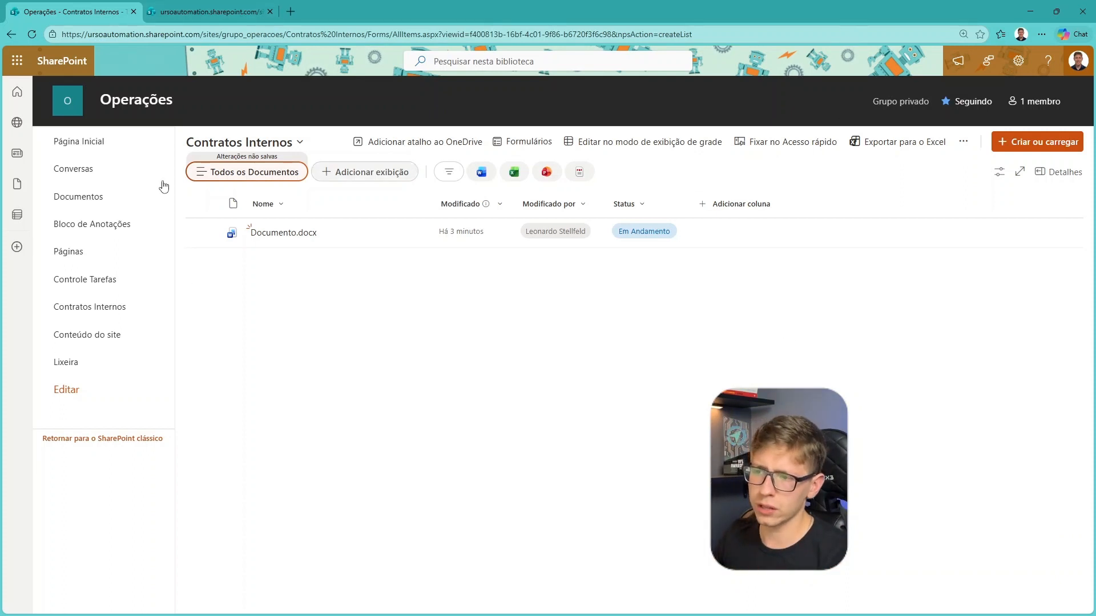
left_click(254, 37)
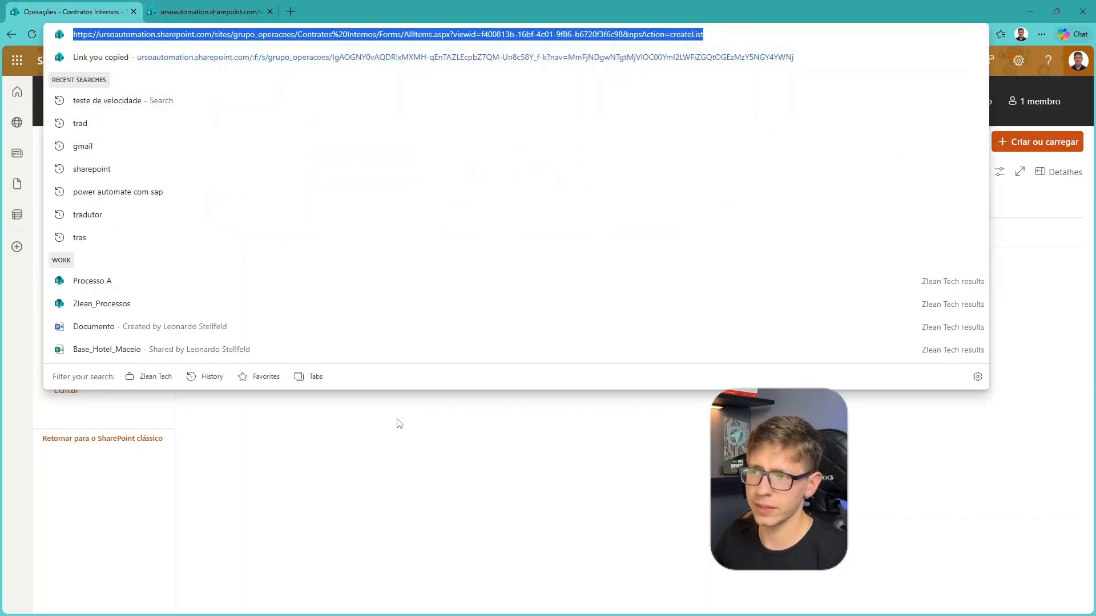
left_click(399, 417)
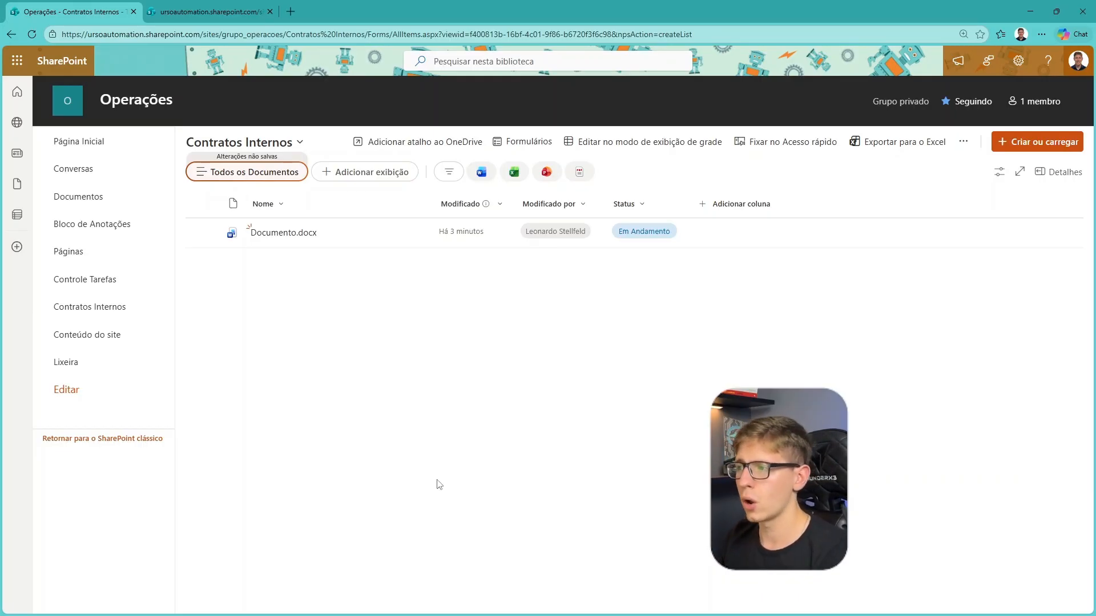
Step: View the forms linked to the Contratos Internos library and return to the file list
left_click(526, 149)
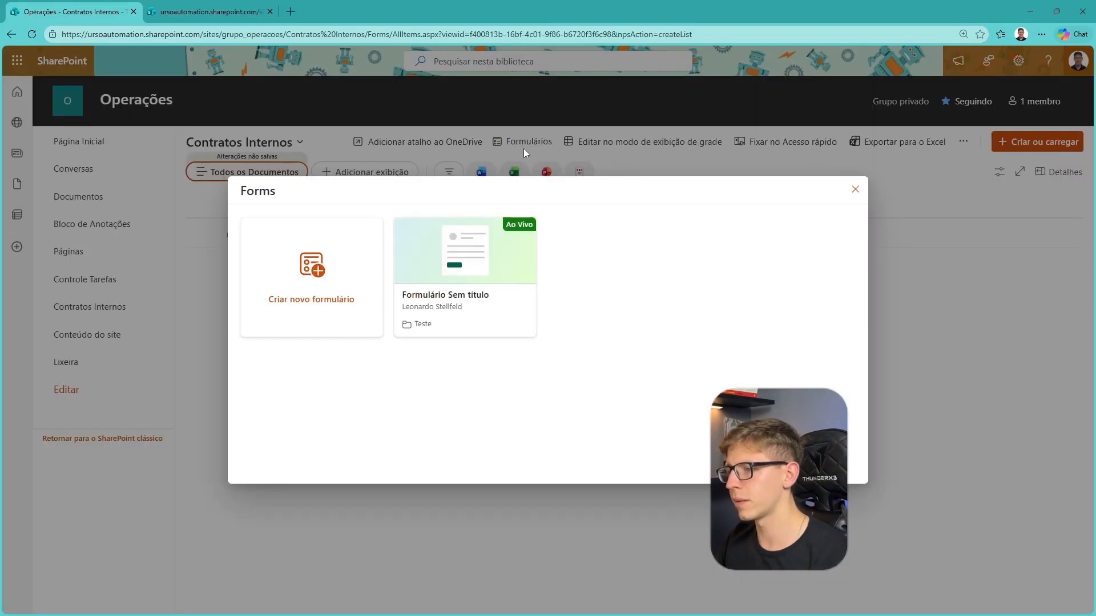
left_click(501, 295)
left_click(484, 373)
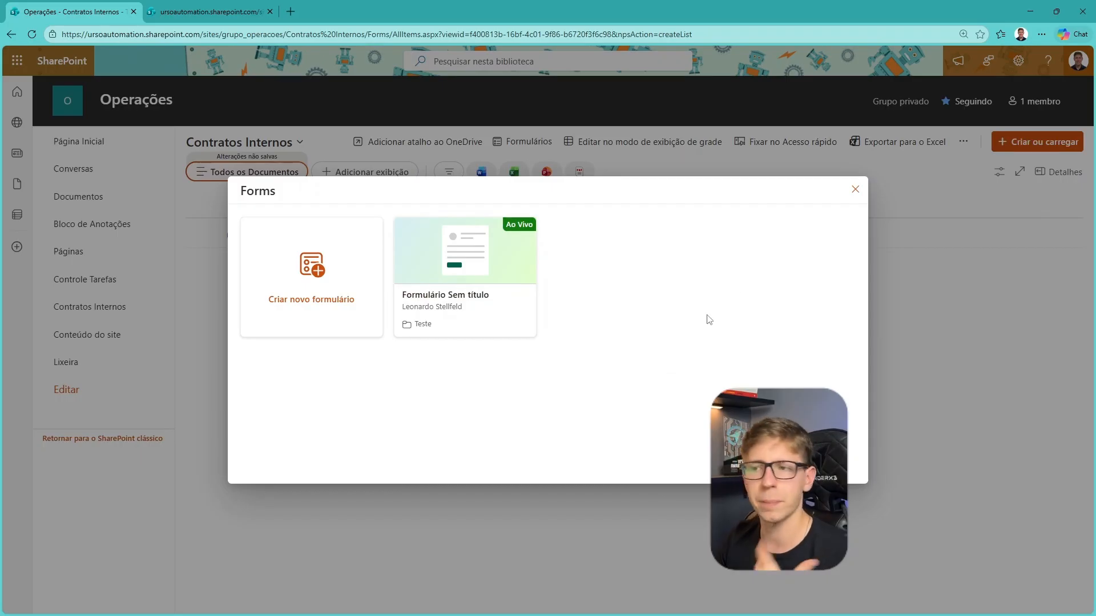
left_click(855, 188)
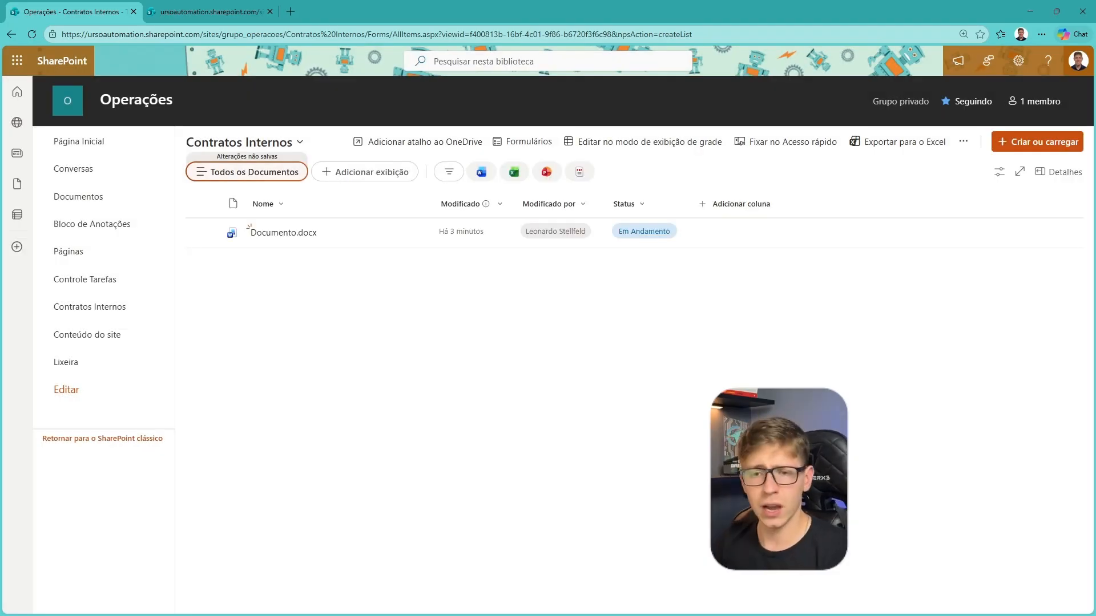